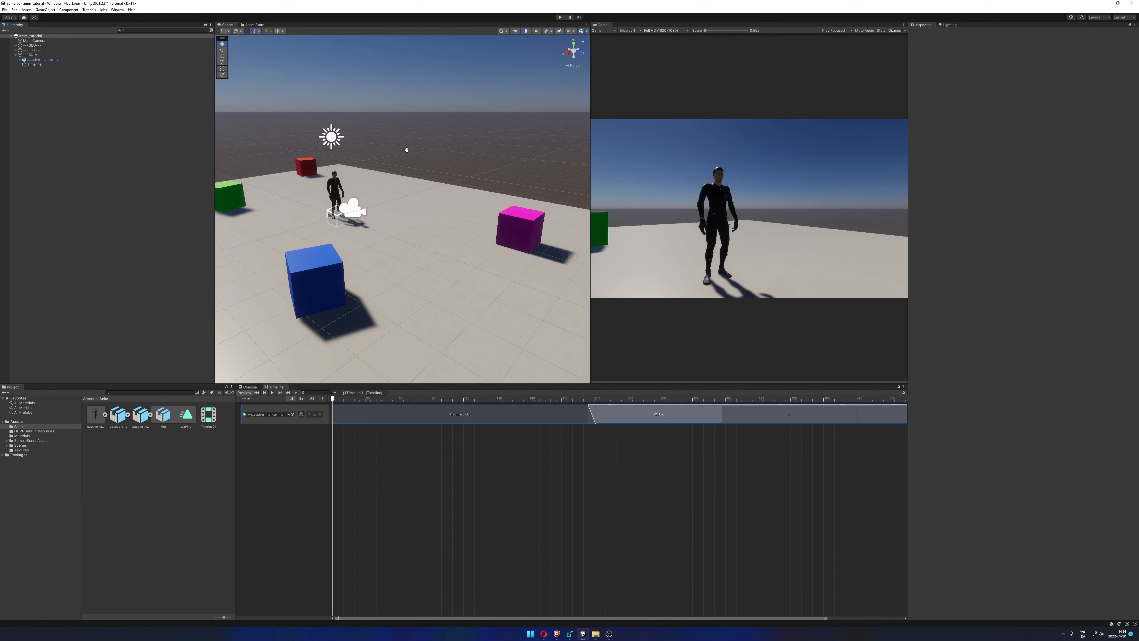
Add an animation track for the Main Camera to the timeline, undoing the trial move of the camera first
{"action": "double_click", "coordinate": [33, 40]}
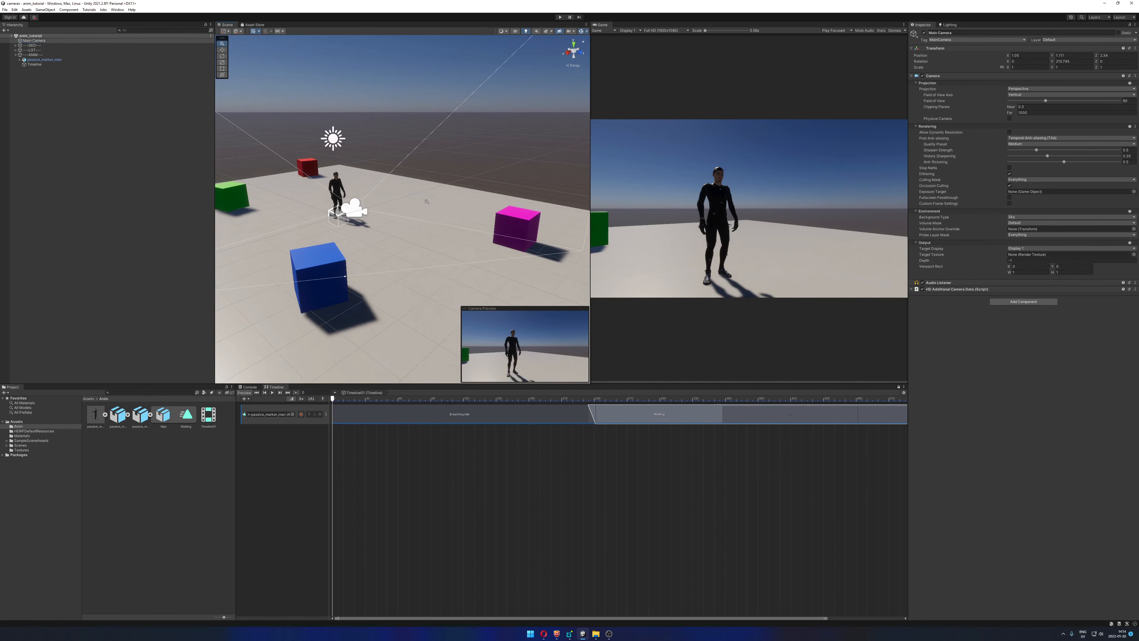
{"action": "scroll", "coordinate": [442, 222], "scroll_direction": "down", "scroll_amount": 4}
{"action": "left_click_drag", "start_coordinate": [387, 212], "coordinate": [430, 224], "text": "alt"}
{"action": "scroll", "coordinate": [418, 223], "scroll_direction": "up", "scroll_amount": 4}
{"action": "middle_click_drag", "start_coordinate": [417, 223], "coordinate": [444, 241]}
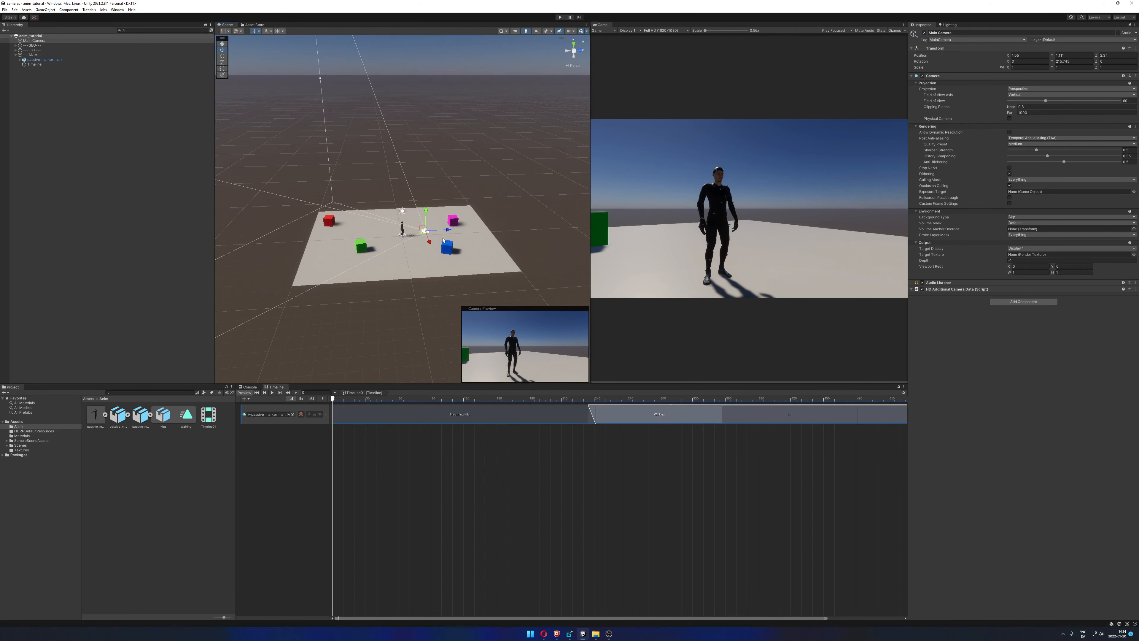
{"action": "left_click_drag", "start_coordinate": [426, 231], "coordinate": [421, 227]}
{"action": "key", "text": "ctrl+z"}
{"action": "left_click_drag", "start_coordinate": [408, 135], "coordinate": [410, 187], "text": "alt"}
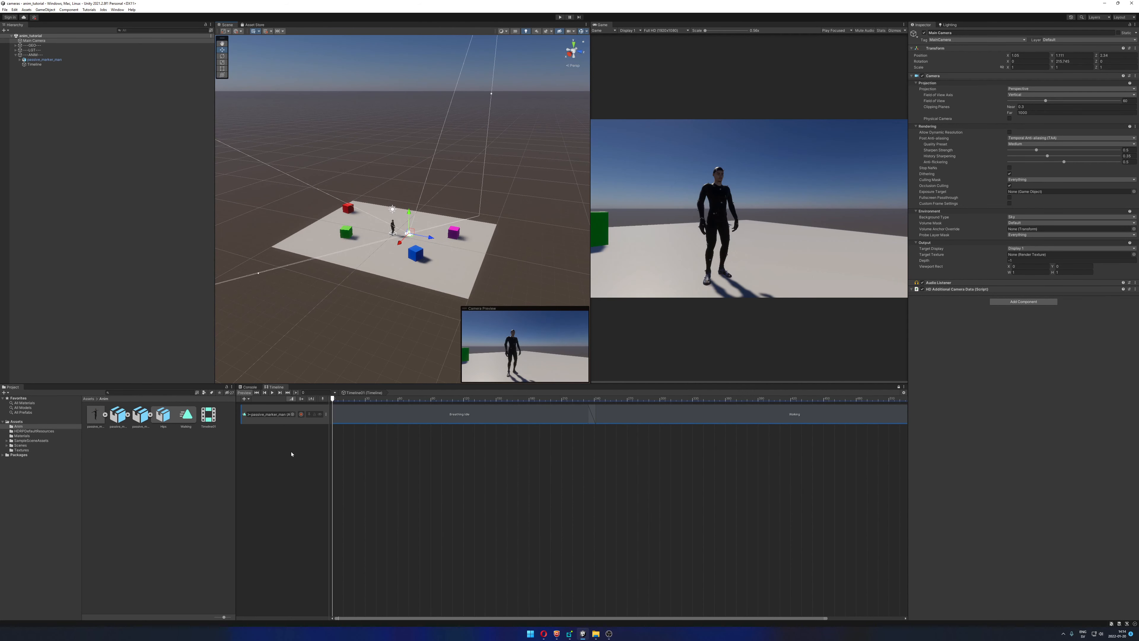
{"action": "right_click", "coordinate": [287, 496]}
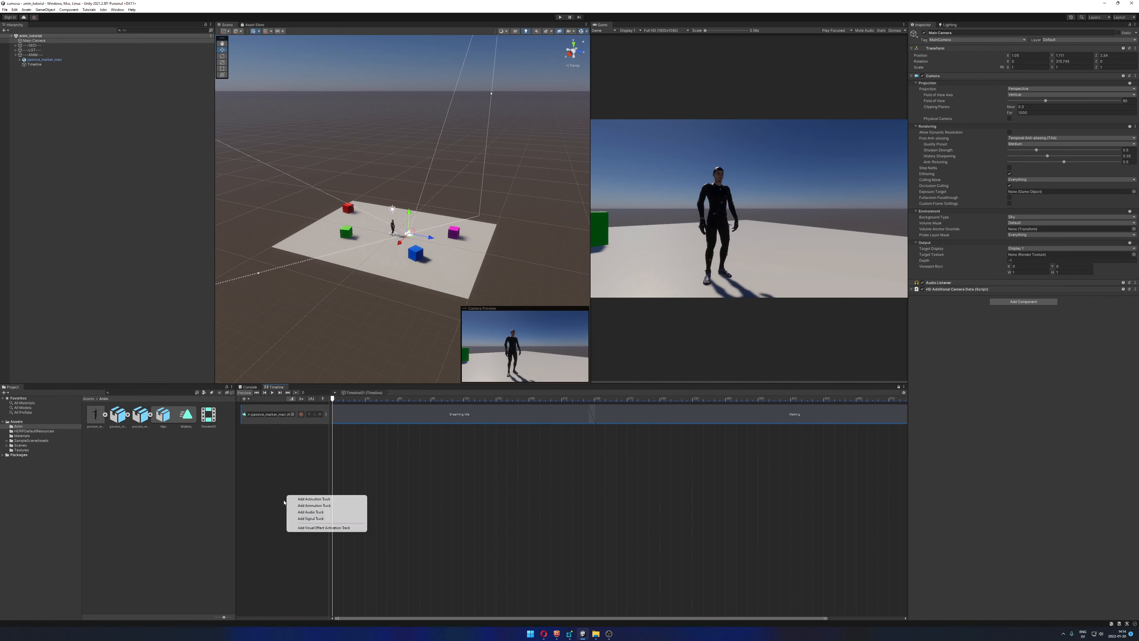
{"action": "left_click", "coordinate": [314, 505]}
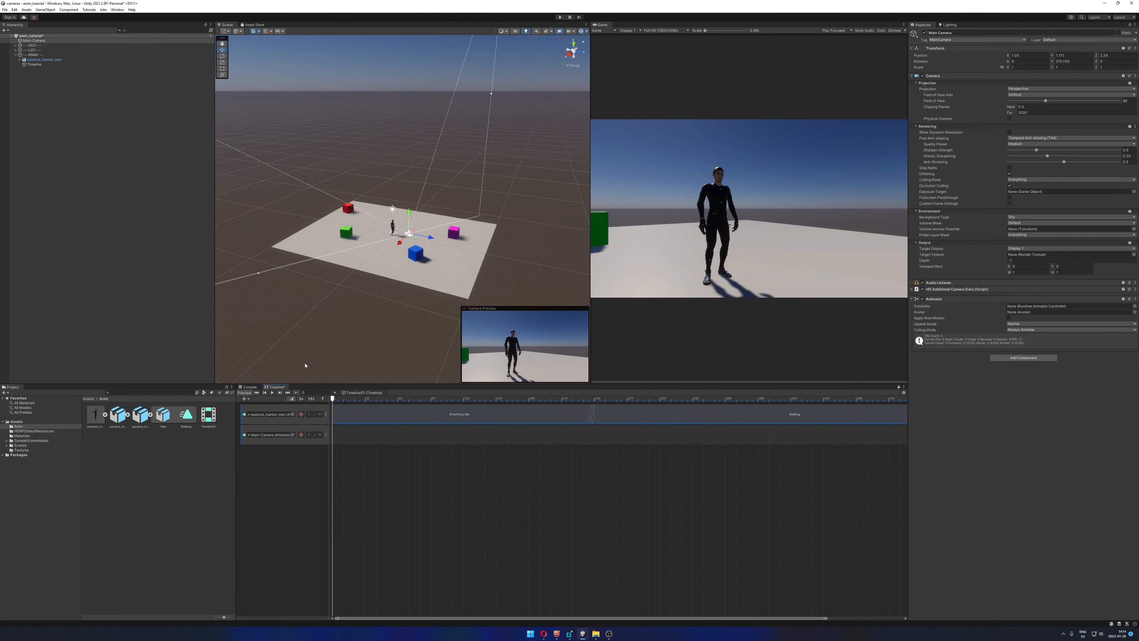
Record Main Camera position keyframes on its animation track at about frame 150 and at the timeline start, moving the camera for each
{"action": "mouse_move", "coordinate": [339, 403]}
{"action": "left_mouse_down"}
{"action": "mouse_move", "coordinate": [445, 400]}
{"action": "mouse_move", "coordinate": [331, 400]}
{"action": "left_mouse_up"}
{"action": "left_click", "coordinate": [1022, 55]}
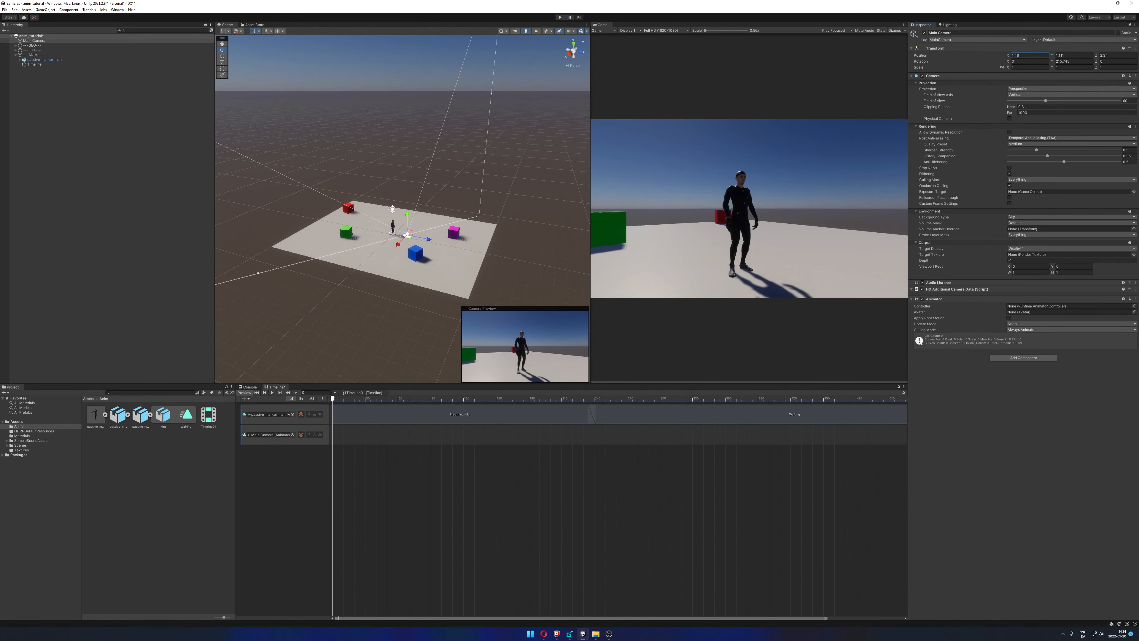
{"action": "left_click_drag", "start_coordinate": [334, 400], "coordinate": [497, 405]}
{"action": "left_click", "coordinate": [301, 434]}
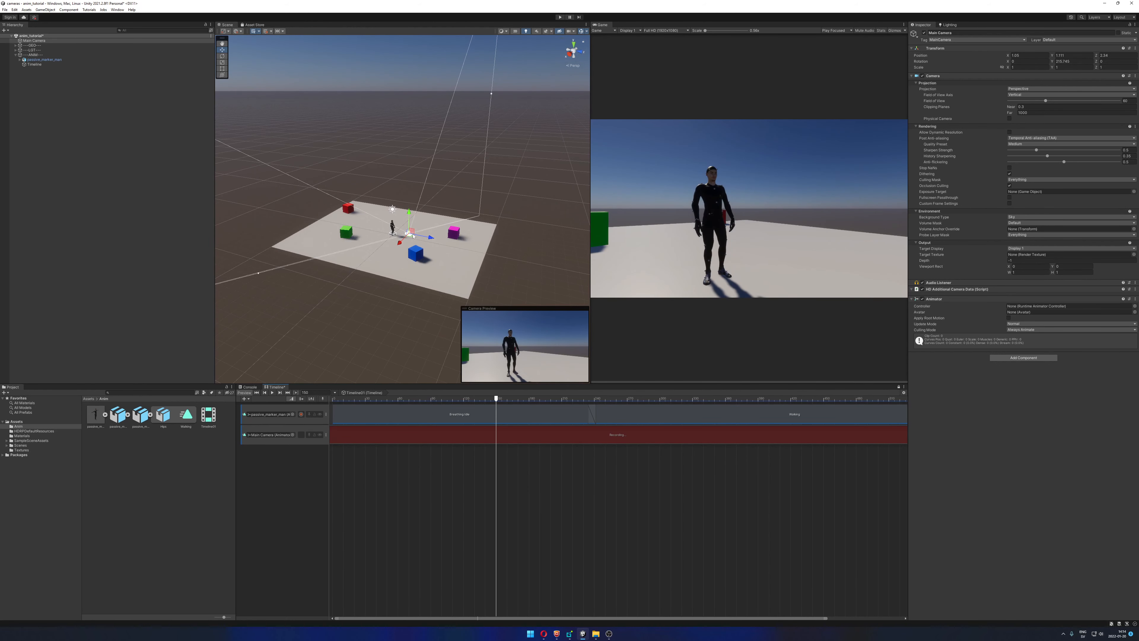
{"action": "left_click_drag", "start_coordinate": [430, 240], "coordinate": [458, 251]}
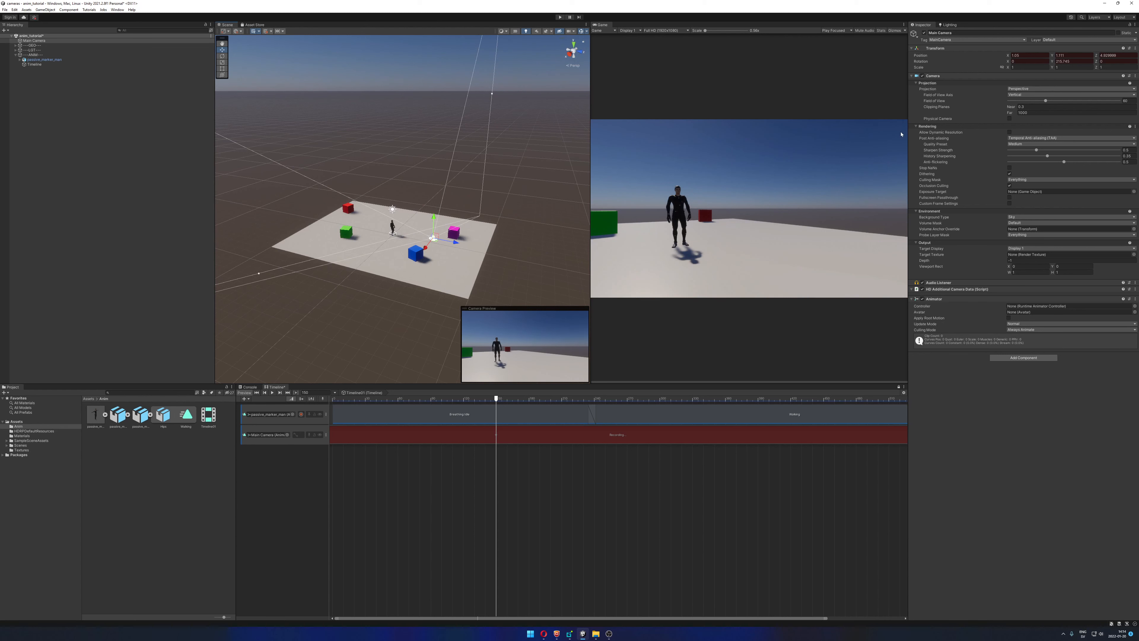
{"action": "left_click_drag", "start_coordinate": [499, 395], "coordinate": [333, 398]}
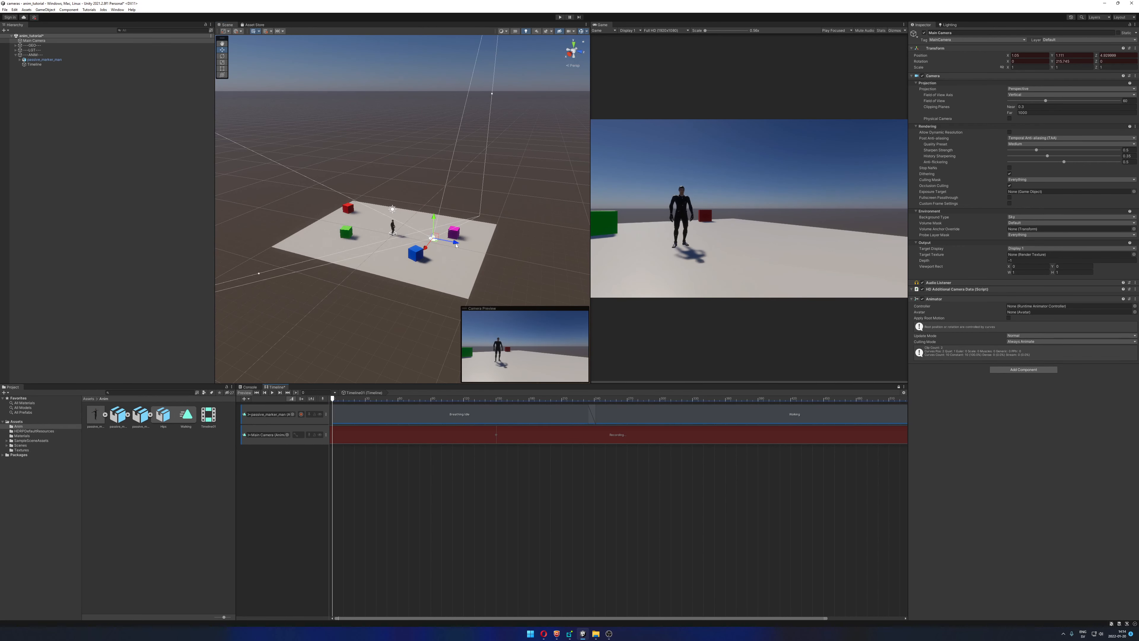
{"action": "left_click_drag", "start_coordinate": [456, 245], "coordinate": [462, 297]}
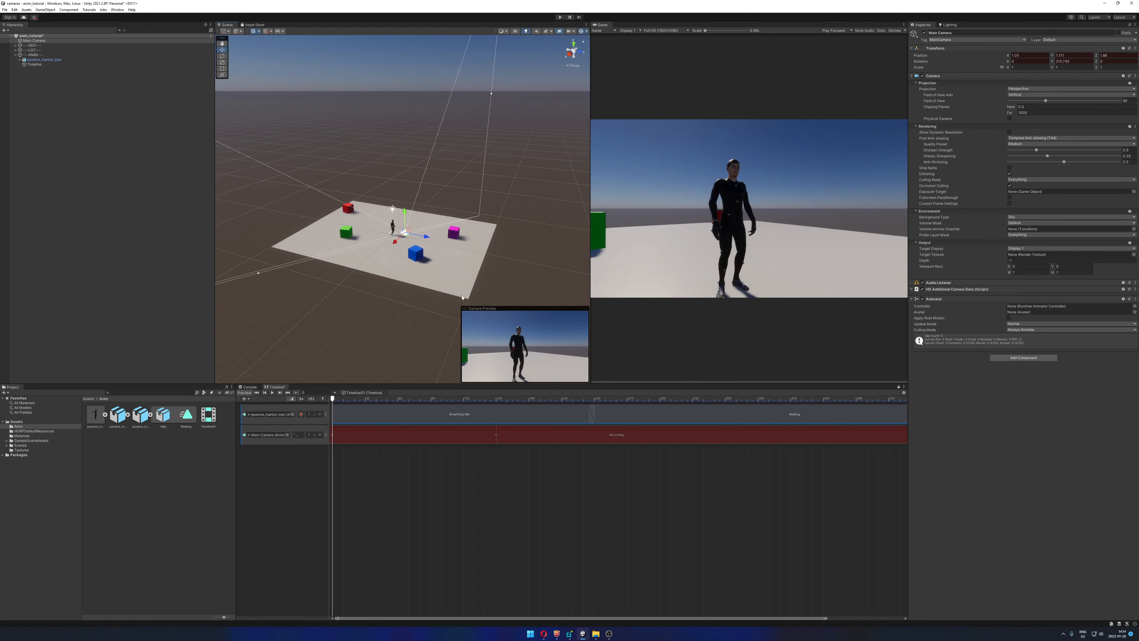
{"action": "left_click_drag", "start_coordinate": [332, 401], "coordinate": [292, 413]}
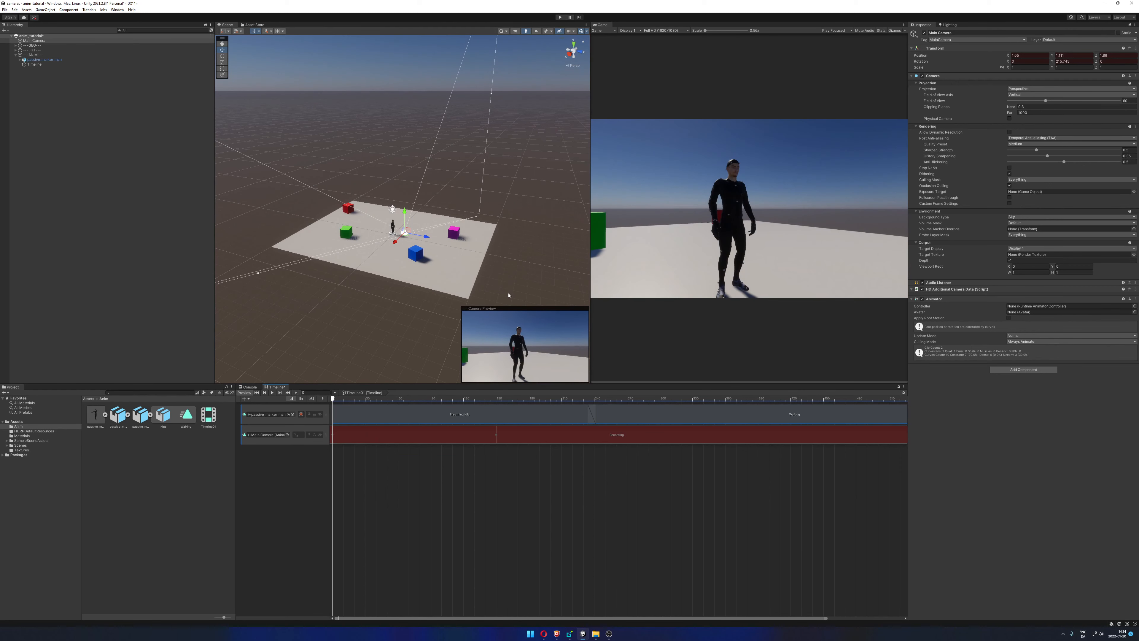
Stop recording on the Main Camera animation track and delete that track from the timeline
{"action": "right_click_drag", "start_coordinate": [378, 231], "coordinate": [418, 264], "text": "alt"}
{"action": "middle_click_drag", "start_coordinate": [418, 264], "coordinate": [449, 204], "text": "alt"}
{"action": "mouse_move", "coordinate": [448, 205]}
{"action": "left_mouse_down", "text": "alt"}
{"action": "mouse_move", "coordinate": [473, 190]}
{"action": "mouse_move", "coordinate": [443, 211]}
{"action": "left_mouse_up", "text": "alt"}
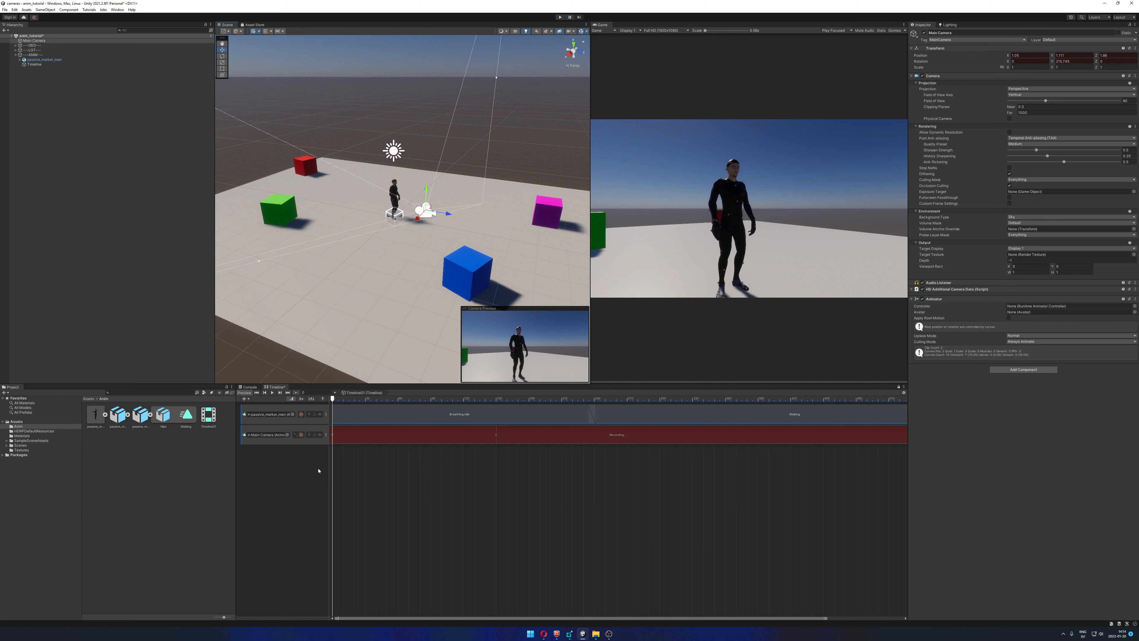
{"action": "left_click", "coordinate": [301, 435]}
{"action": "left_click", "coordinate": [327, 437]}
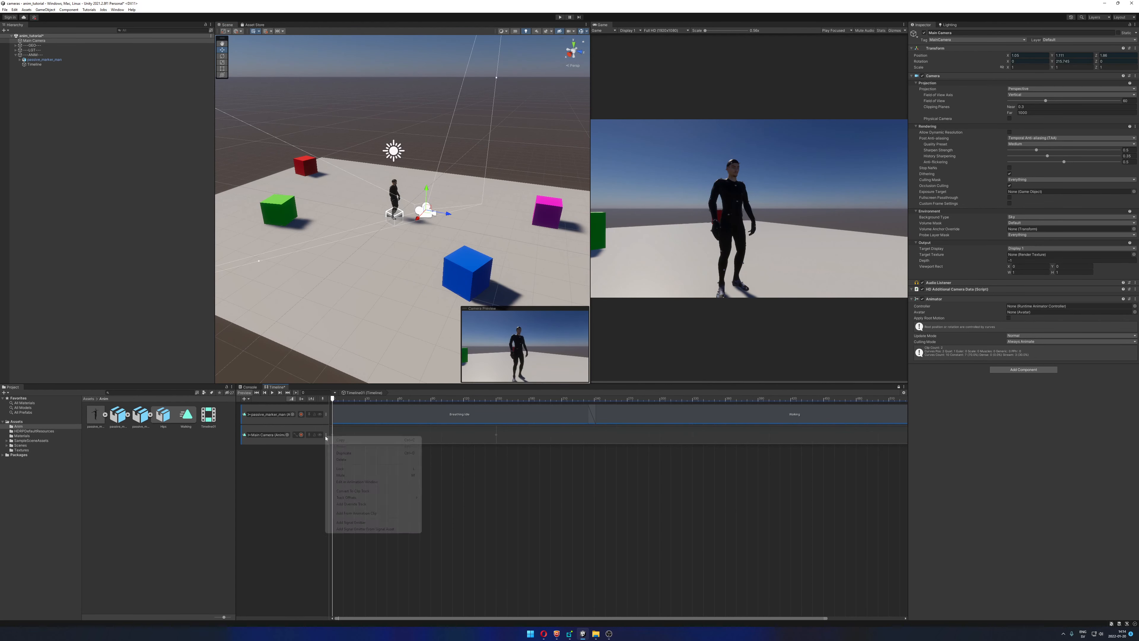
{"action": "left_click", "coordinate": [350, 460]}
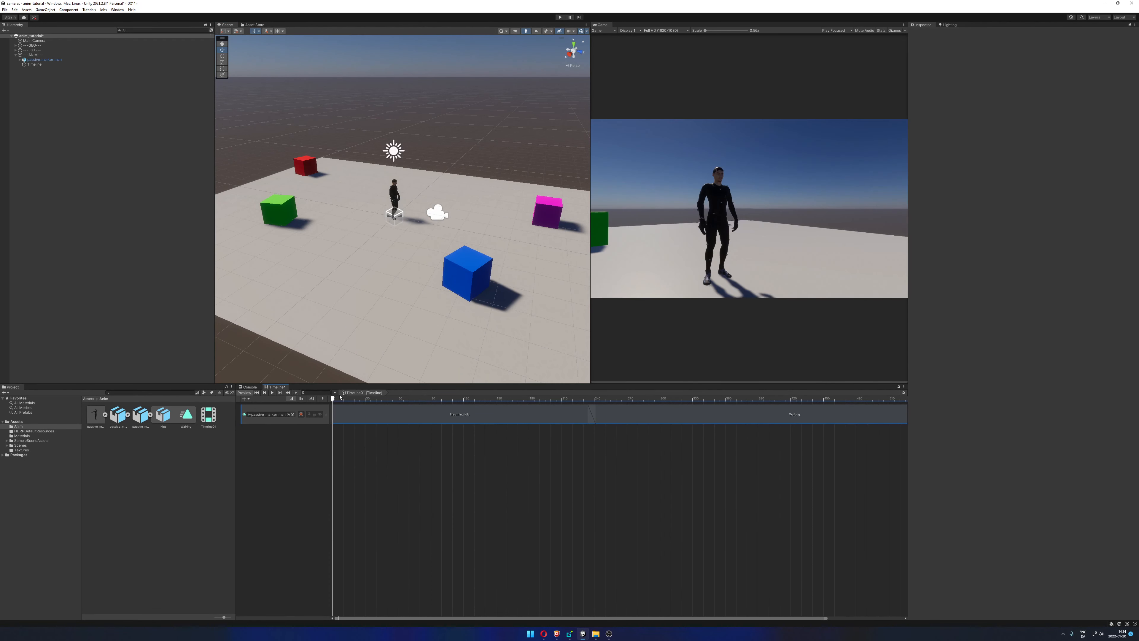
{"action": "mouse_move", "coordinate": [334, 399]}
{"action": "left_mouse_down"}
{"action": "mouse_move", "coordinate": [682, 398]}
{"action": "mouse_move", "coordinate": [326, 407]}
{"action": "left_mouse_up"}
{"action": "scroll", "coordinate": [469, 223], "scroll_direction": "down", "scroll_amount": 4}
{"action": "scroll", "coordinate": [469, 222], "scroll_direction": "up", "scroll_amount": 4}
{"action": "mouse_move", "coordinate": [469, 222]}
{"action": "left_mouse_down", "text": "alt"}
{"action": "mouse_move", "coordinate": [430, 225]}
{"action": "mouse_move", "coordinate": [481, 220]}
{"action": "left_mouse_up", "text": "alt"}
{"action": "left_click", "coordinate": [425, 216]}
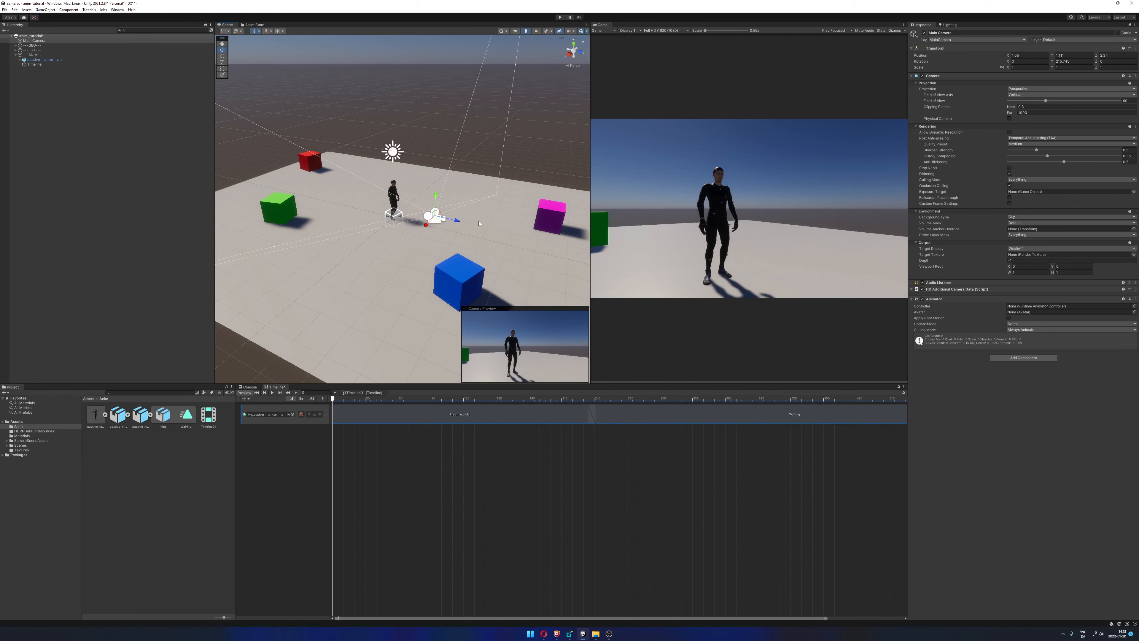
{"action": "mouse_move", "coordinate": [442, 187]}
{"action": "left_mouse_down", "text": "alt"}
{"action": "mouse_move", "coordinate": [359, 164]}
{"action": "mouse_move", "coordinate": [437, 179]}
{"action": "left_mouse_up", "text": "alt"}
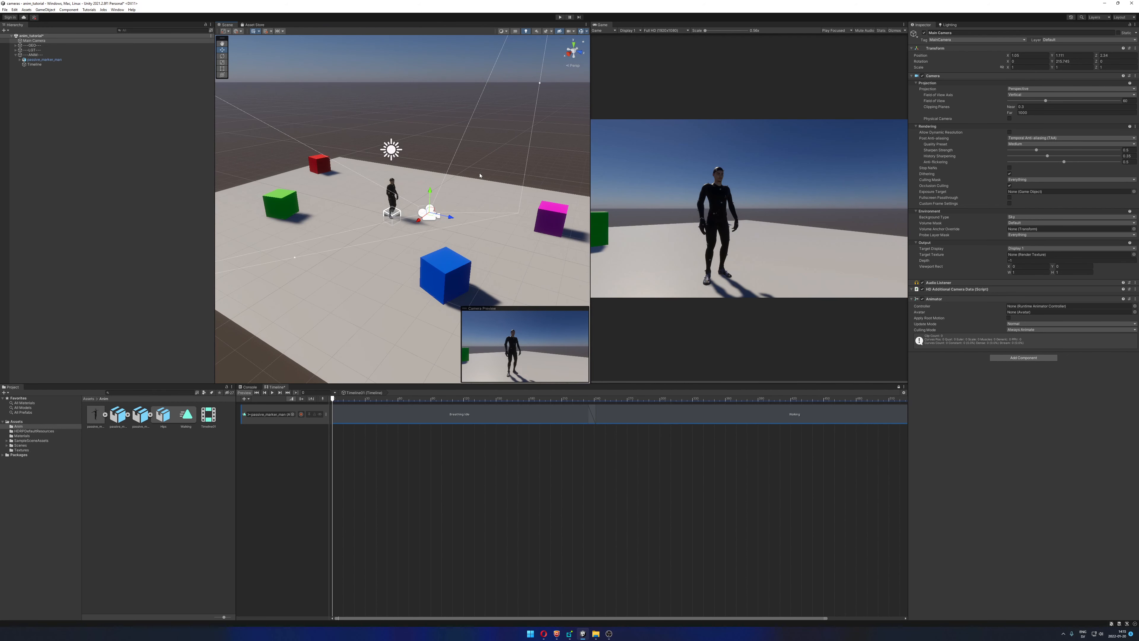
{"action": "left_click_drag", "start_coordinate": [438, 150], "coordinate": [431, 179], "text": "alt"}
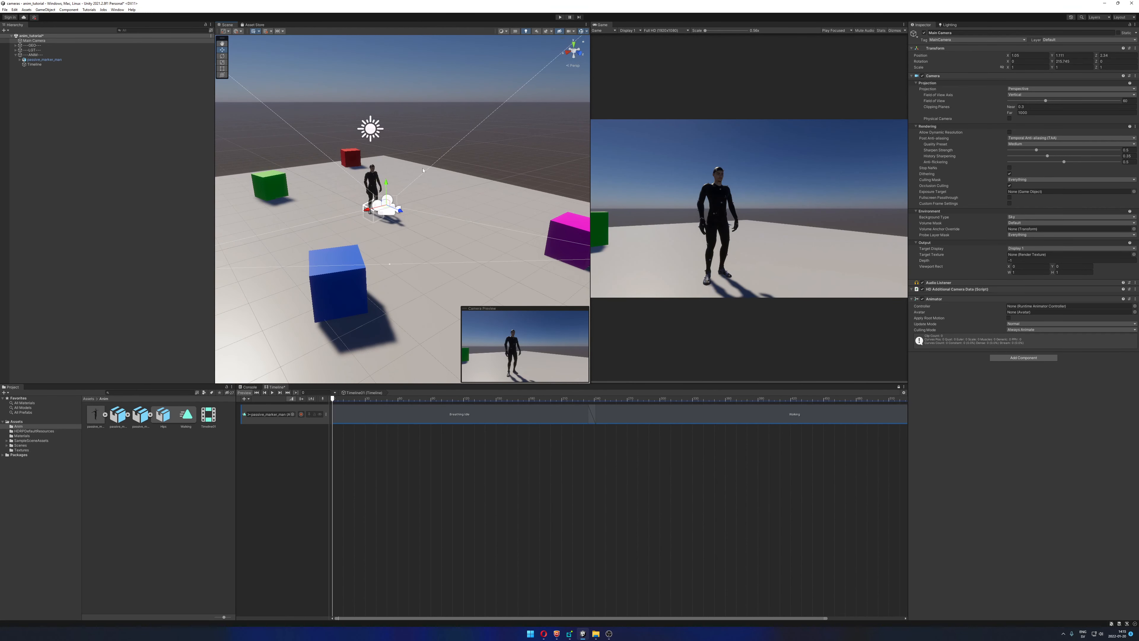
Collapse the ANIM group in the scene hierarchy and clear the selection
{"action": "left_click", "coordinate": [89, 94]}
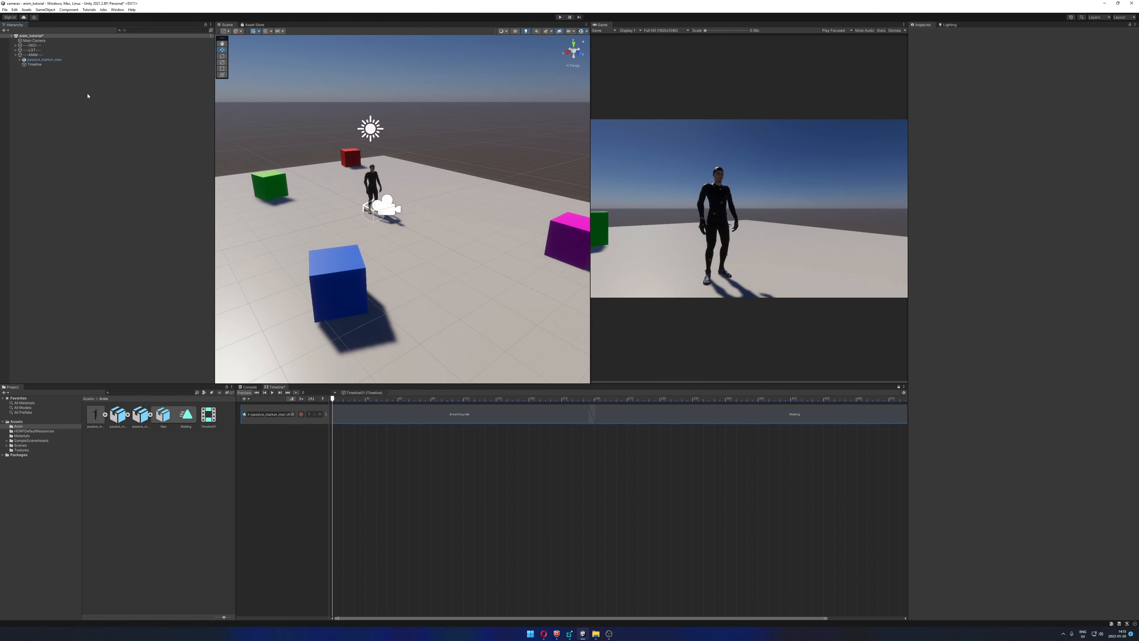
{"action": "left_click", "coordinate": [33, 41]}
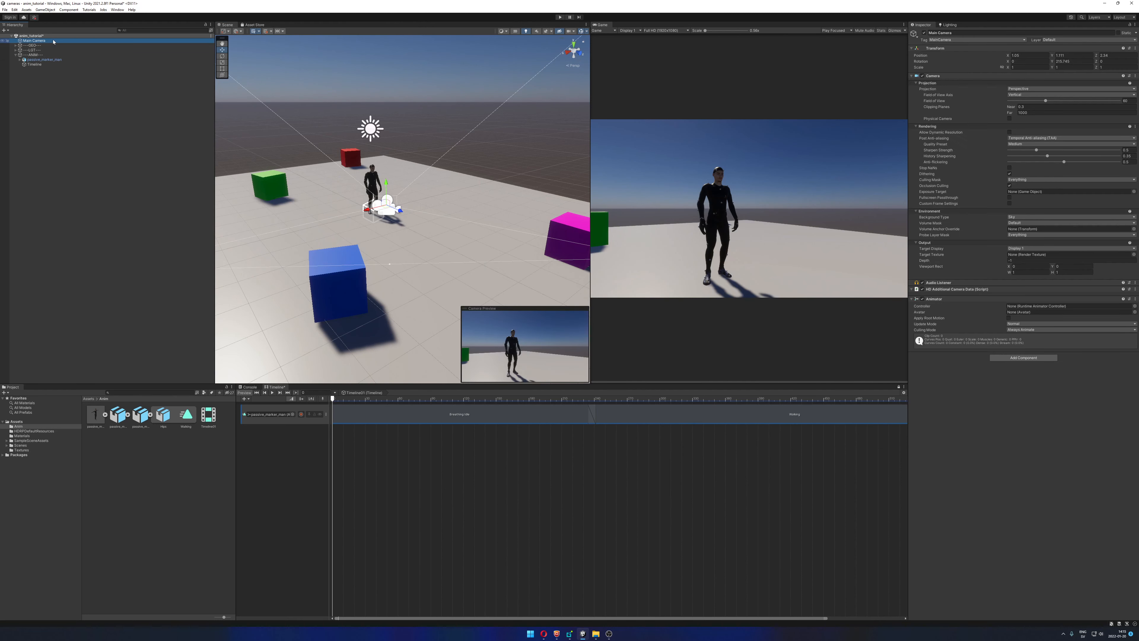
{"action": "left_click", "coordinate": [16, 55]}
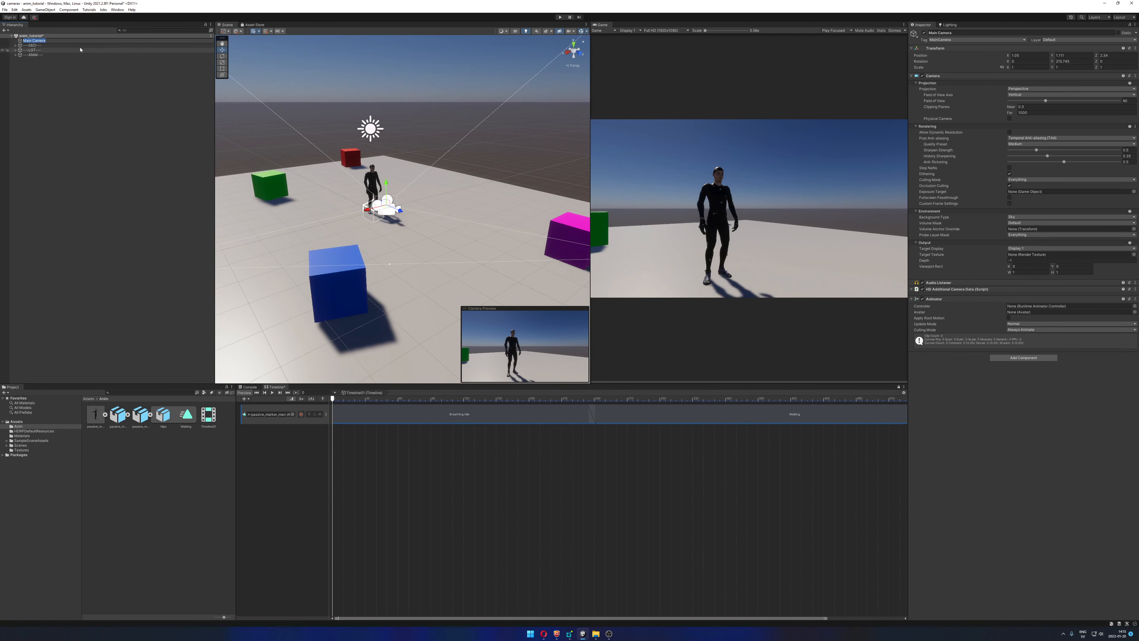
{"action": "left_click", "coordinate": [48, 101]}
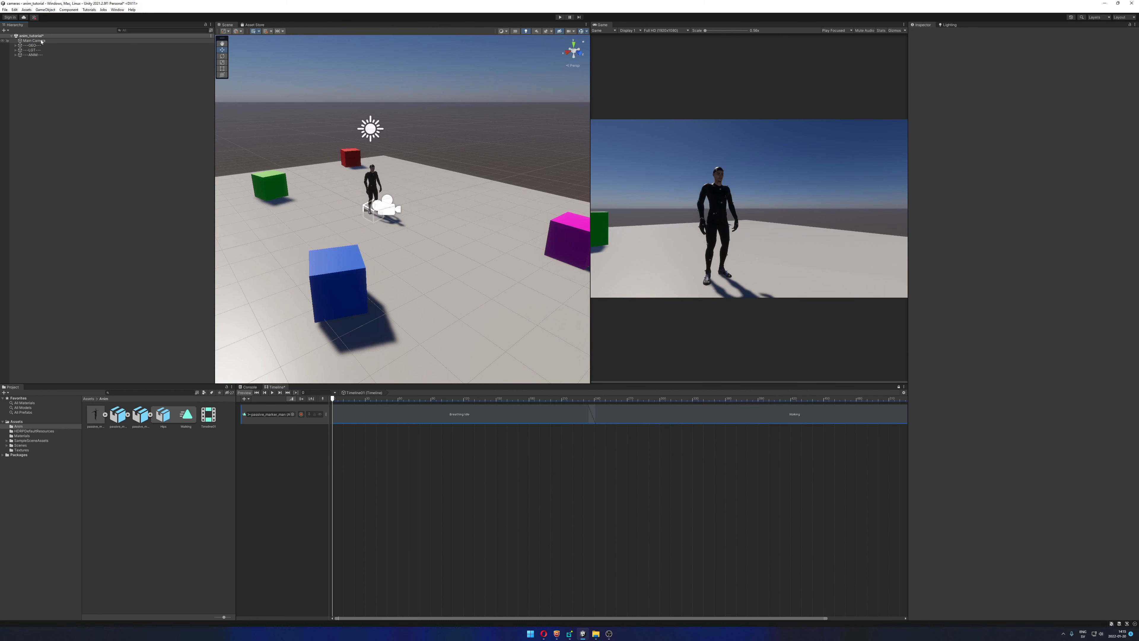
Create a second camera in the scene and delete it again
{"action": "right_click", "coordinate": [55, 99]}
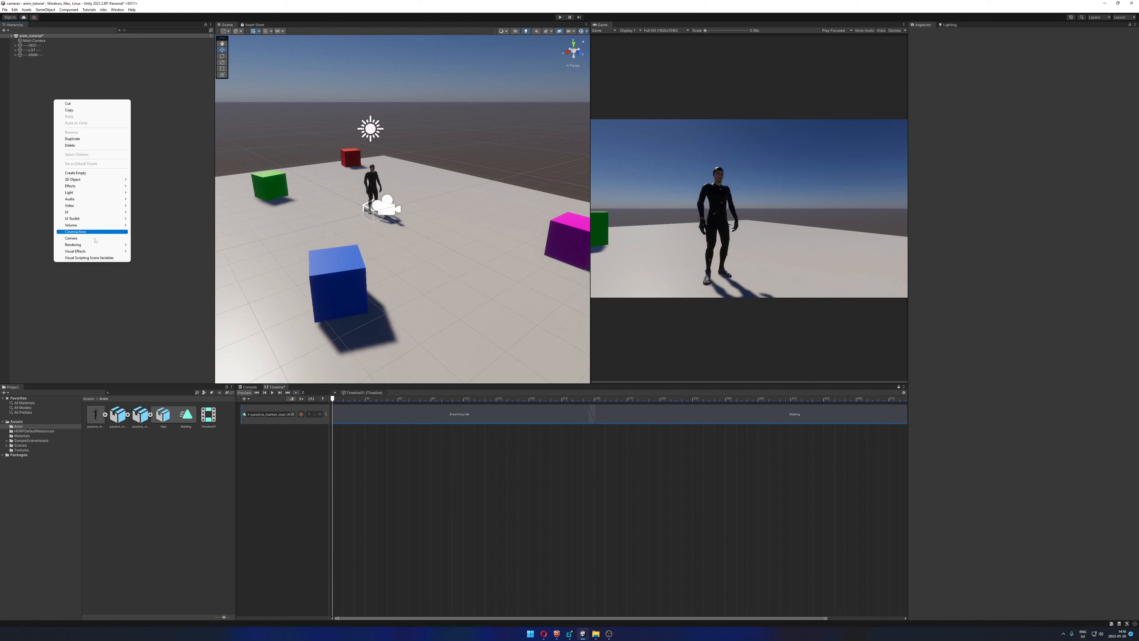
{"action": "left_click", "coordinate": [71, 237]}
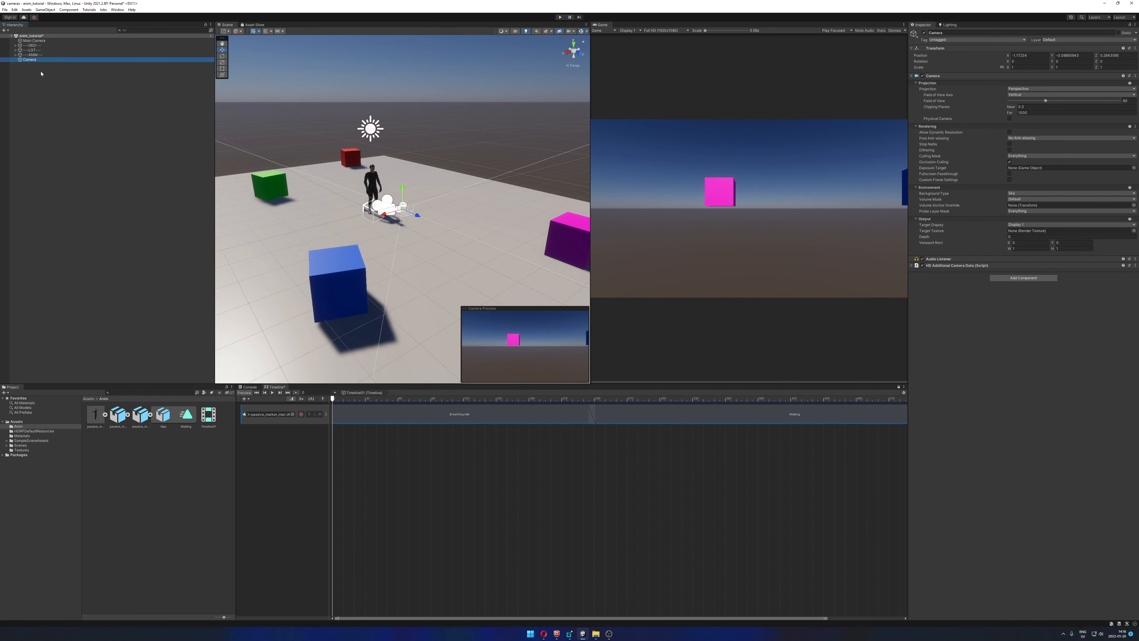
{"action": "key", "text": "Delete"}
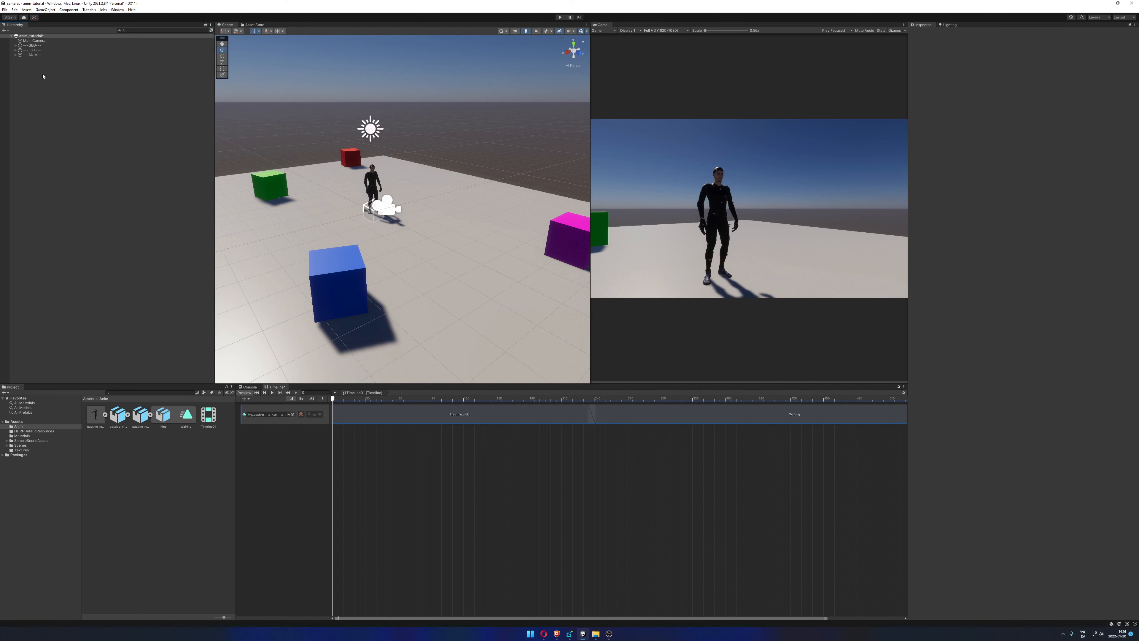
Add a CinemachineBrain component to the Main Camera
{"action": "left_click", "coordinate": [45, 40]}
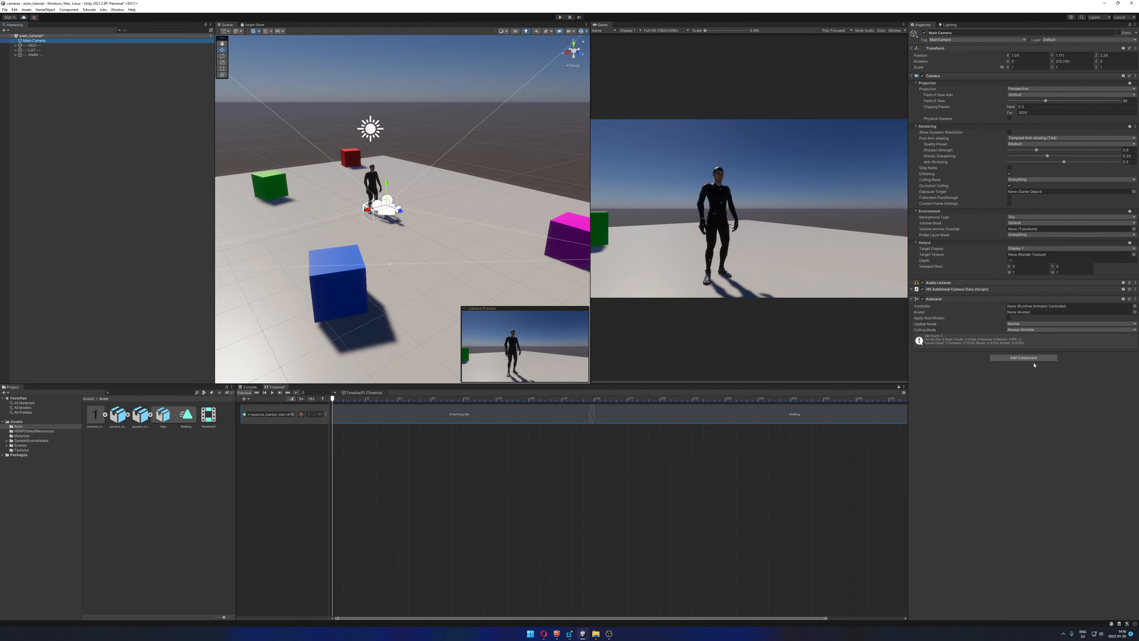
{"action": "left_click", "coordinate": [1026, 359]}
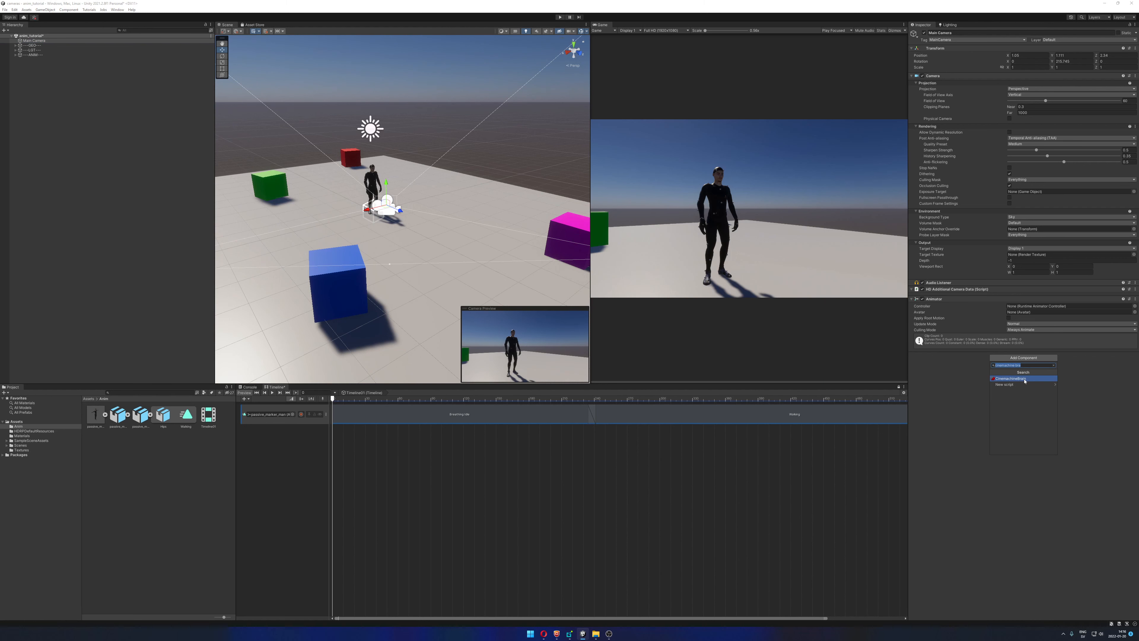
{"action": "left_click", "coordinate": [1018, 378]}
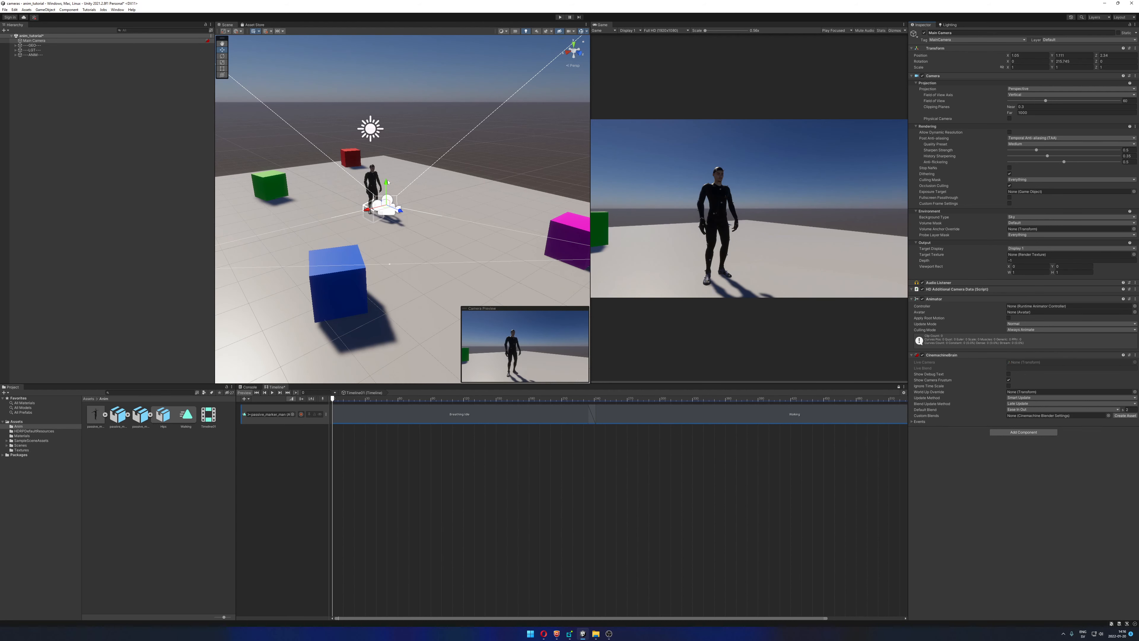
Add a Cinemachine track to the timeline bound to the Main Camera
{"action": "left_click", "coordinate": [39, 42]}
{"action": "left_click_drag", "start_coordinate": [52, 44], "coordinate": [286, 488]}
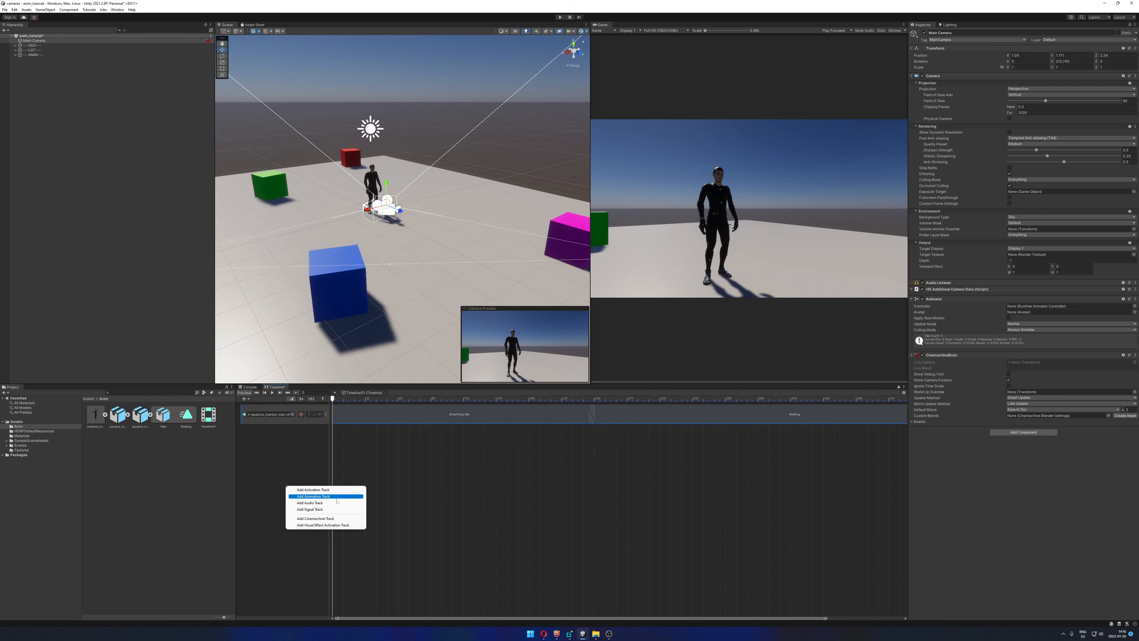
{"action": "left_click", "coordinate": [328, 520]}
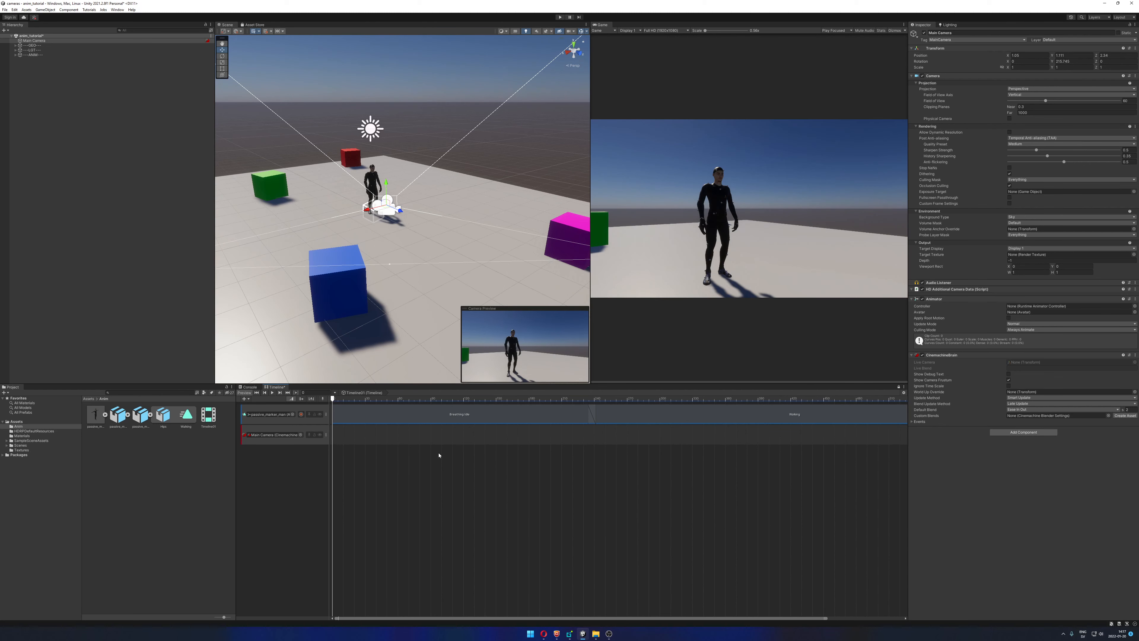
Add a Cinemachine shot to the Main Camera's Cinemachine track, spanning frames 0 to 300
{"action": "left_click_drag", "start_coordinate": [355, 400], "coordinate": [408, 400]}
{"action": "left_click_drag", "start_coordinate": [596, 405], "coordinate": [205, 387]}
{"action": "left_click", "coordinate": [350, 435]}
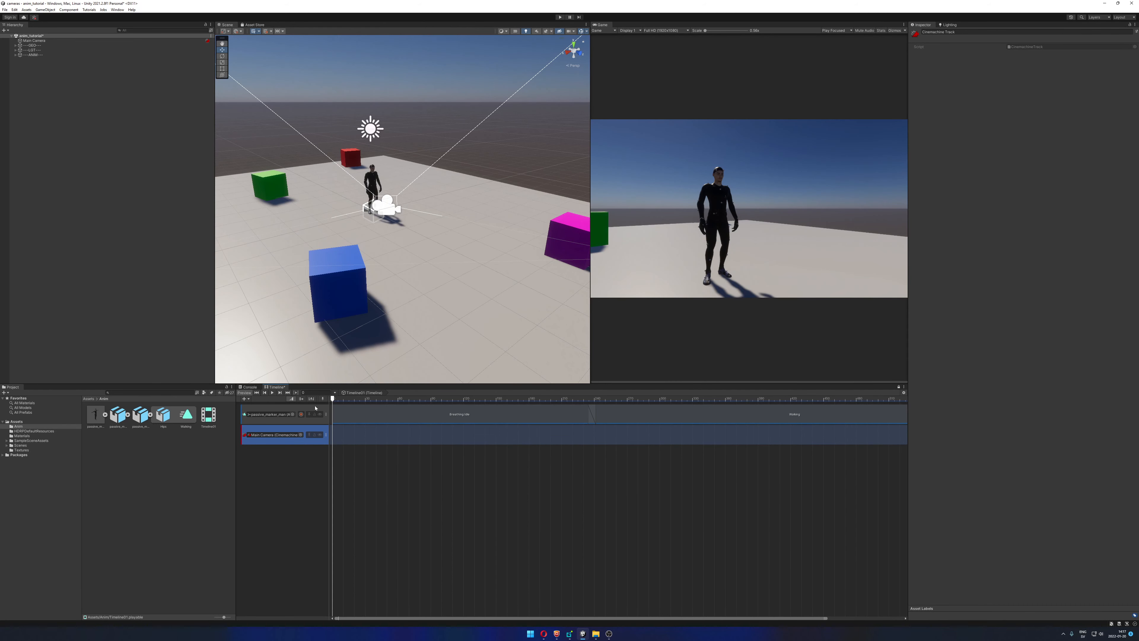
{"action": "right_click", "coordinate": [354, 435]}
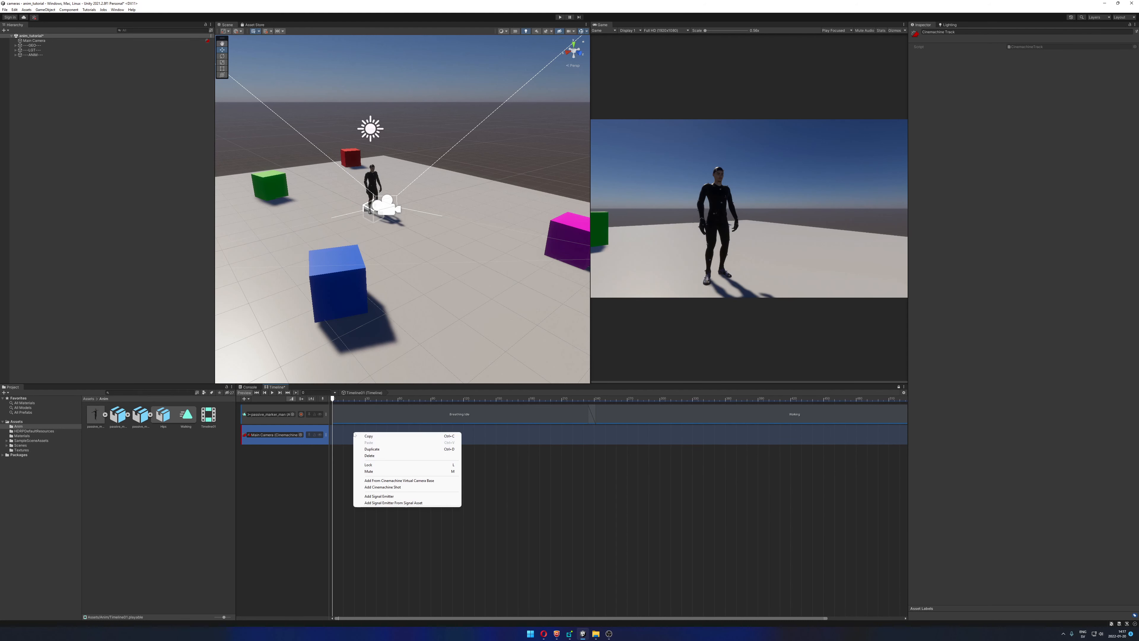
{"action": "left_click", "coordinate": [404, 488]}
{"action": "left_click_drag", "start_coordinate": [472, 442], "coordinate": [419, 434]}
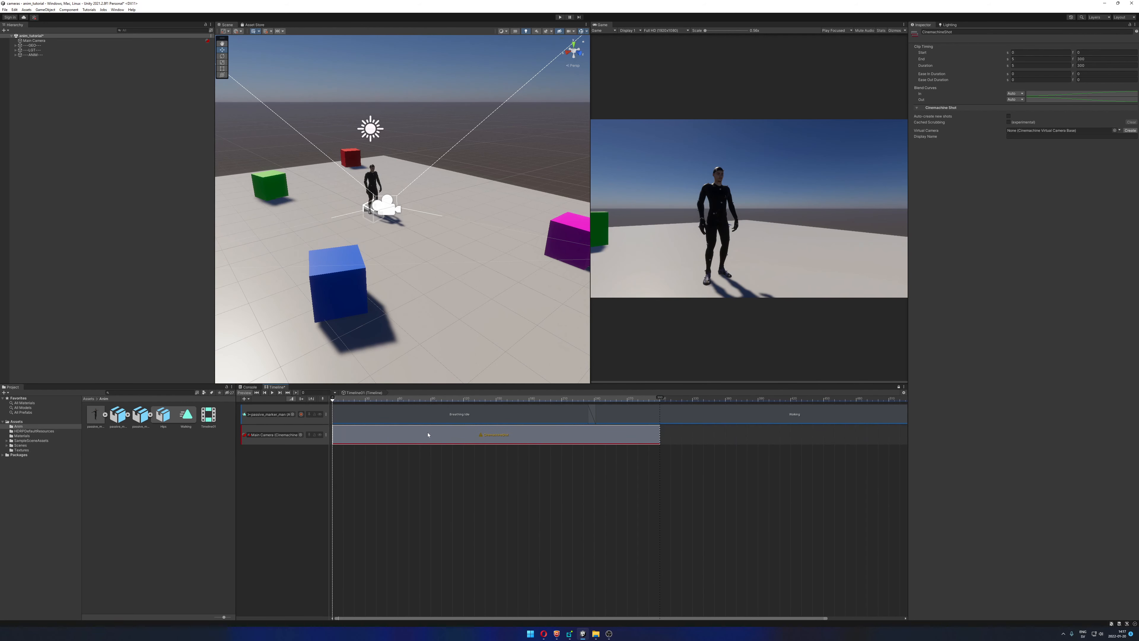
{"action": "mouse_move", "coordinate": [658, 434]}
{"action": "left_mouse_down"}
{"action": "mouse_move", "coordinate": [609, 435]}
{"action": "mouse_move", "coordinate": [660, 435]}
{"action": "left_mouse_up"}
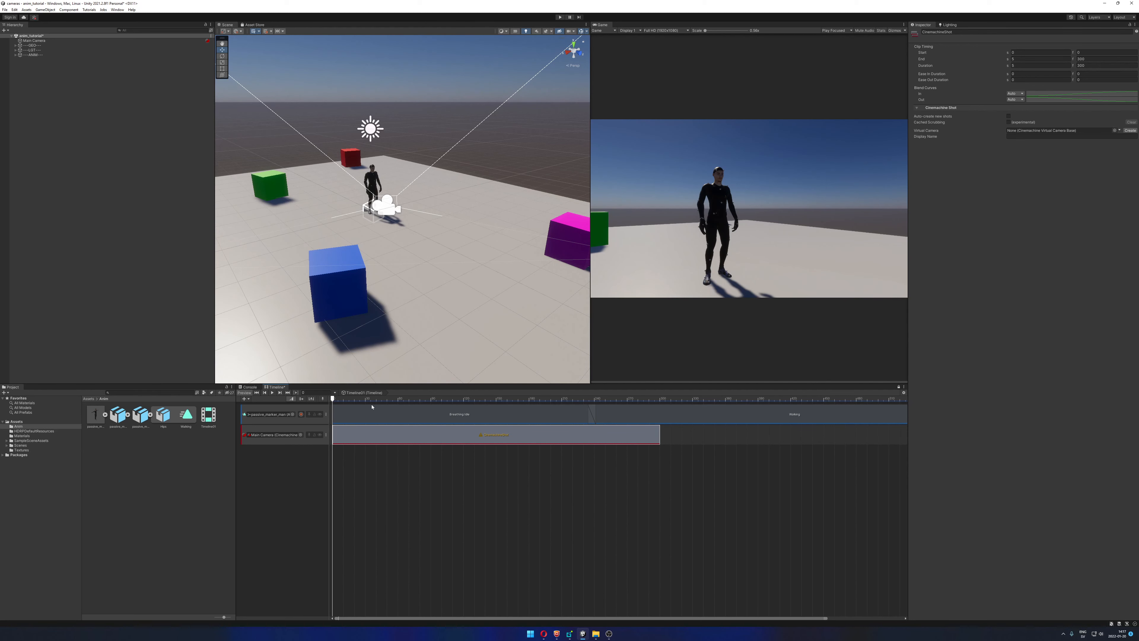
{"action": "left_click_drag", "start_coordinate": [372, 399], "coordinate": [318, 389]}
{"action": "left_click", "coordinate": [1114, 130]}
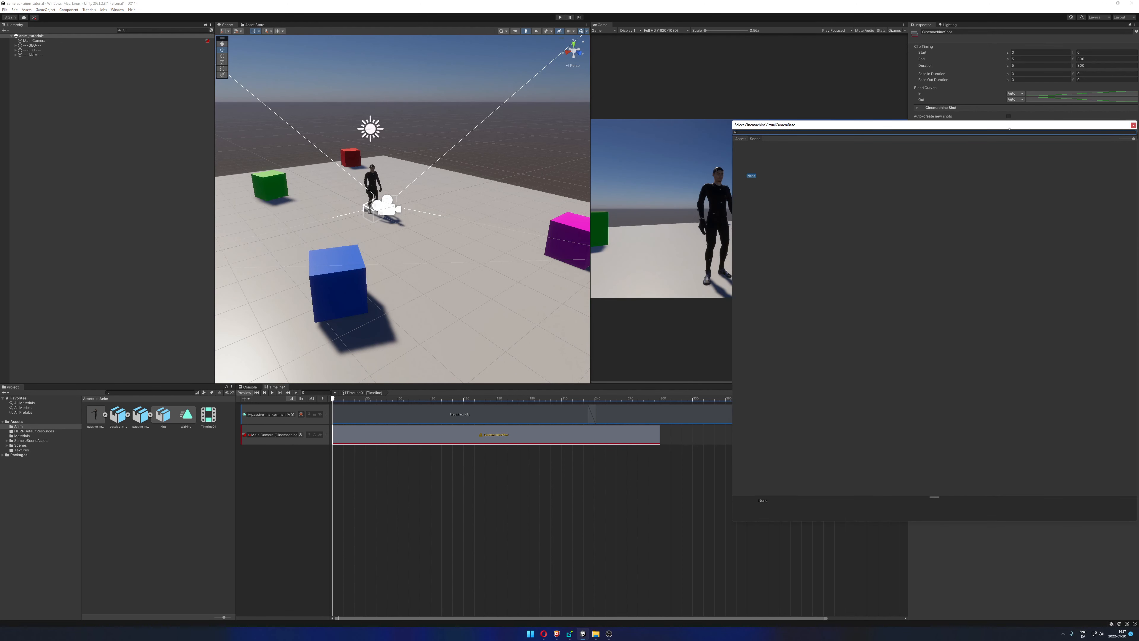
{"action": "left_click_drag", "start_coordinate": [1008, 127], "coordinate": [668, 132]}
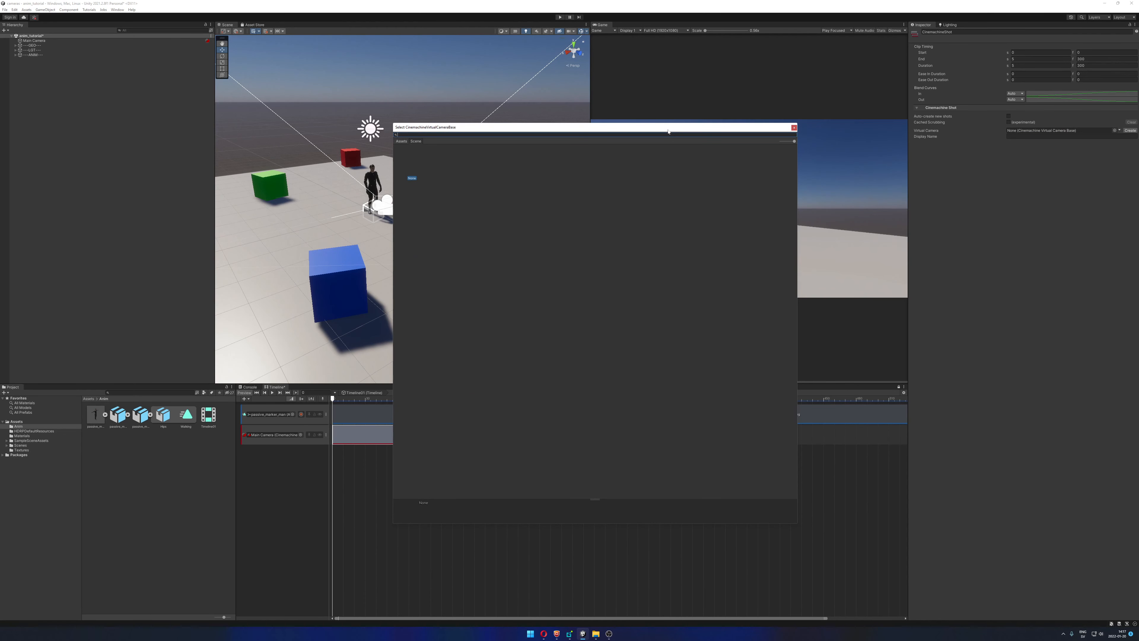
{"action": "left_click", "coordinate": [794, 128]}
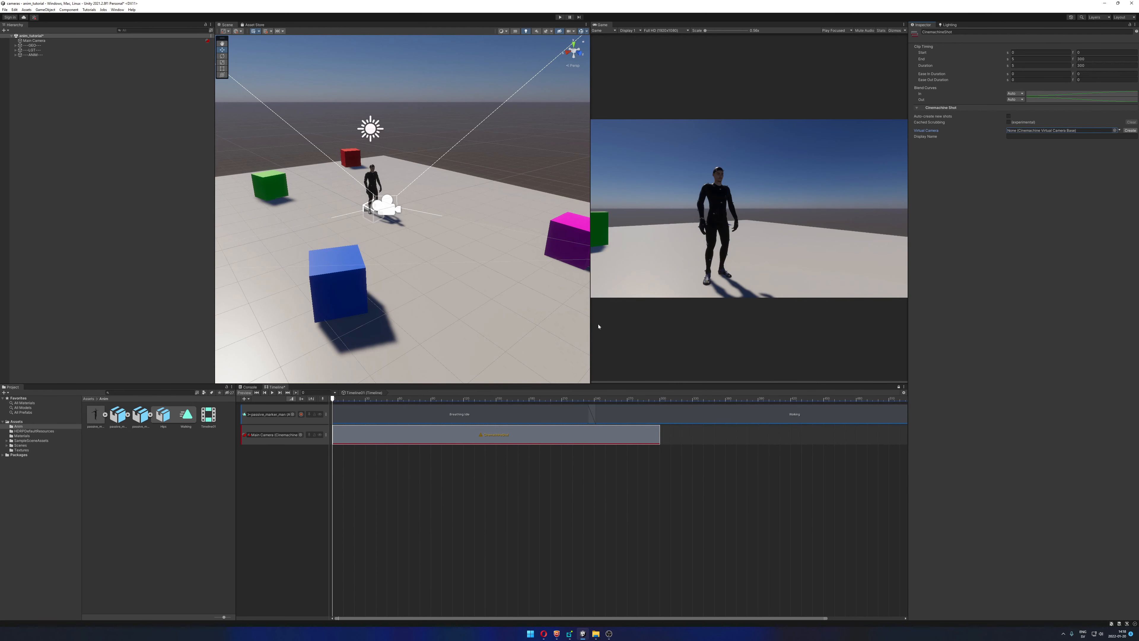
Create a new virtual camera for the Cinemachine shot and scrub the timeline to preview it
{"action": "left_click", "coordinate": [1130, 130]}
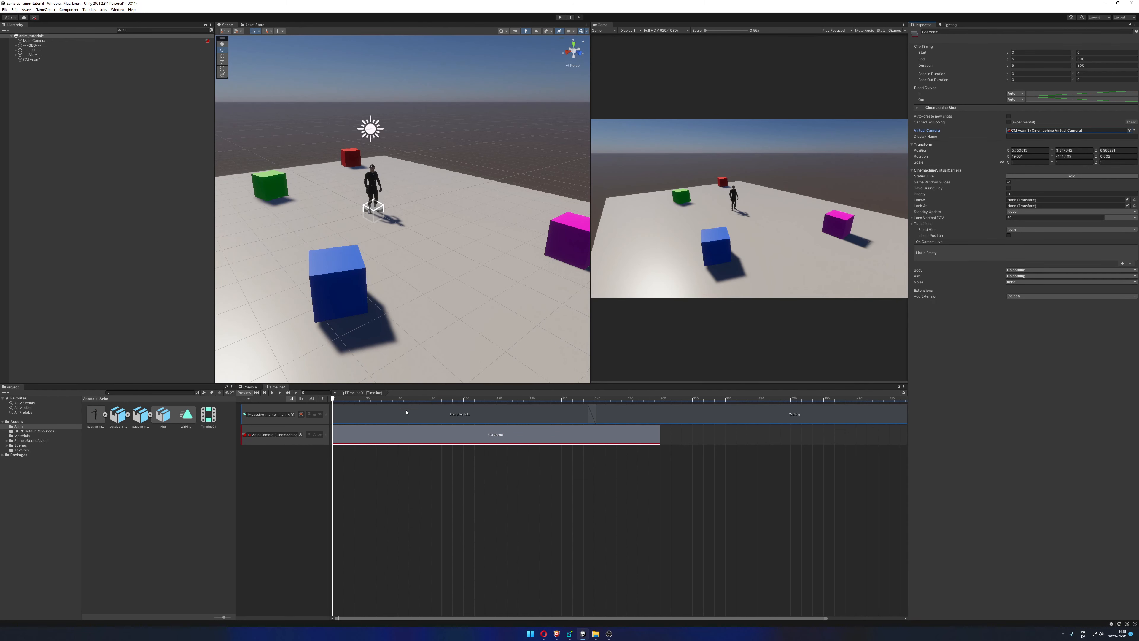
{"action": "left_click_drag", "start_coordinate": [425, 399], "coordinate": [222, 403]}
Compare the settings of the CM vcam1 object, the Main Camera and the timeline shot clip
{"action": "left_click", "coordinate": [36, 59]}
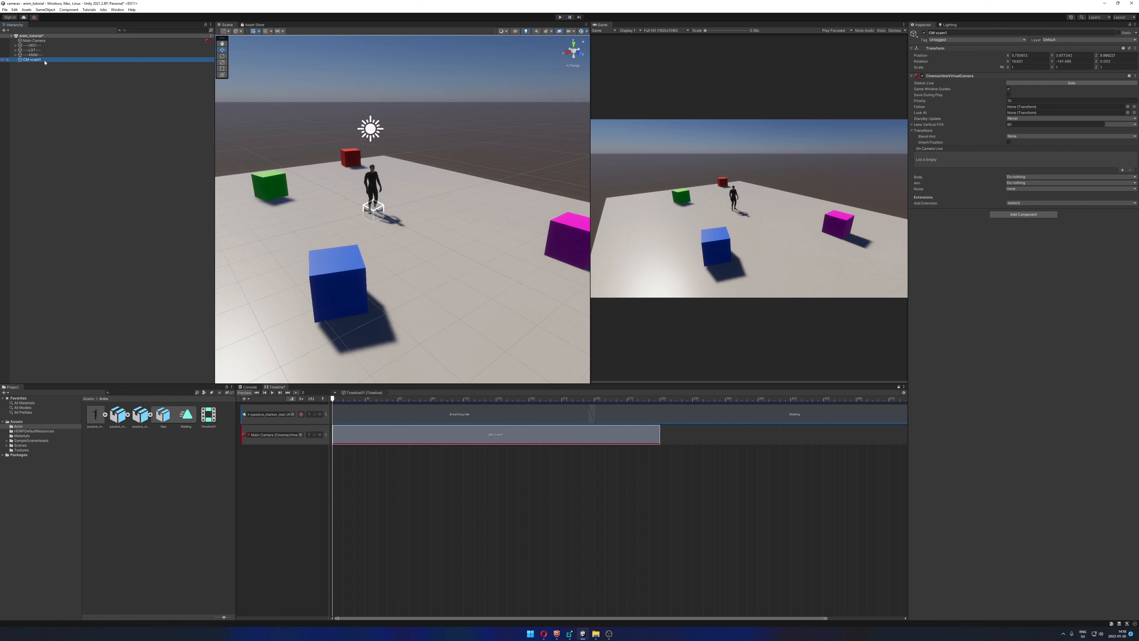
{"action": "left_click", "coordinate": [44, 63]}
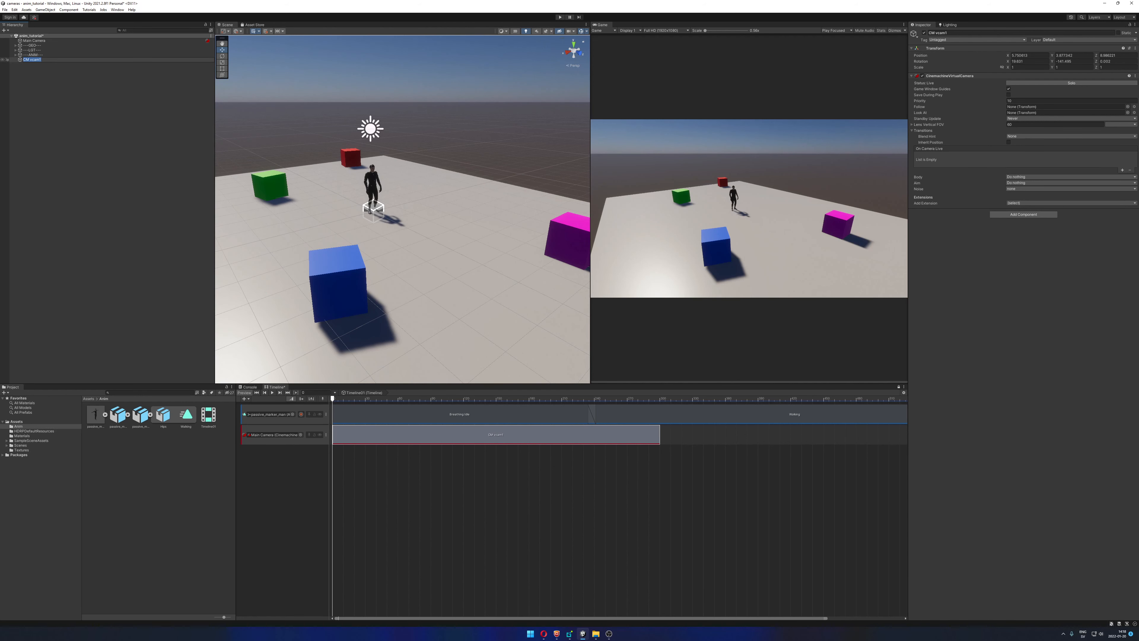
{"action": "left_click", "coordinate": [44, 60]}
{"action": "left_click", "coordinate": [44, 82]}
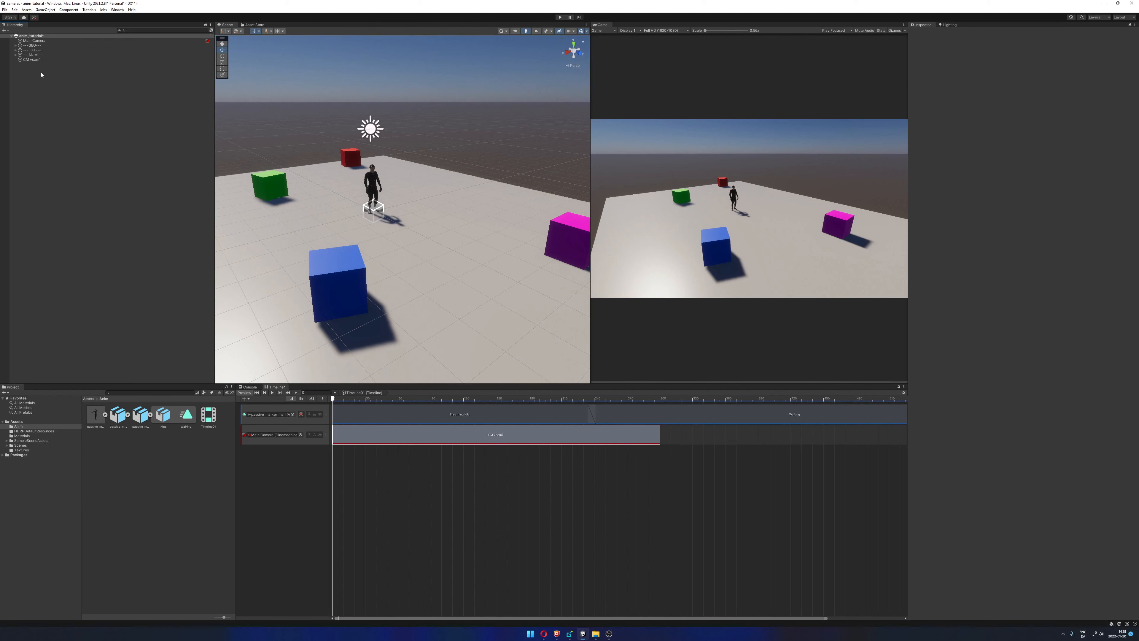
{"action": "left_click", "coordinate": [45, 41]}
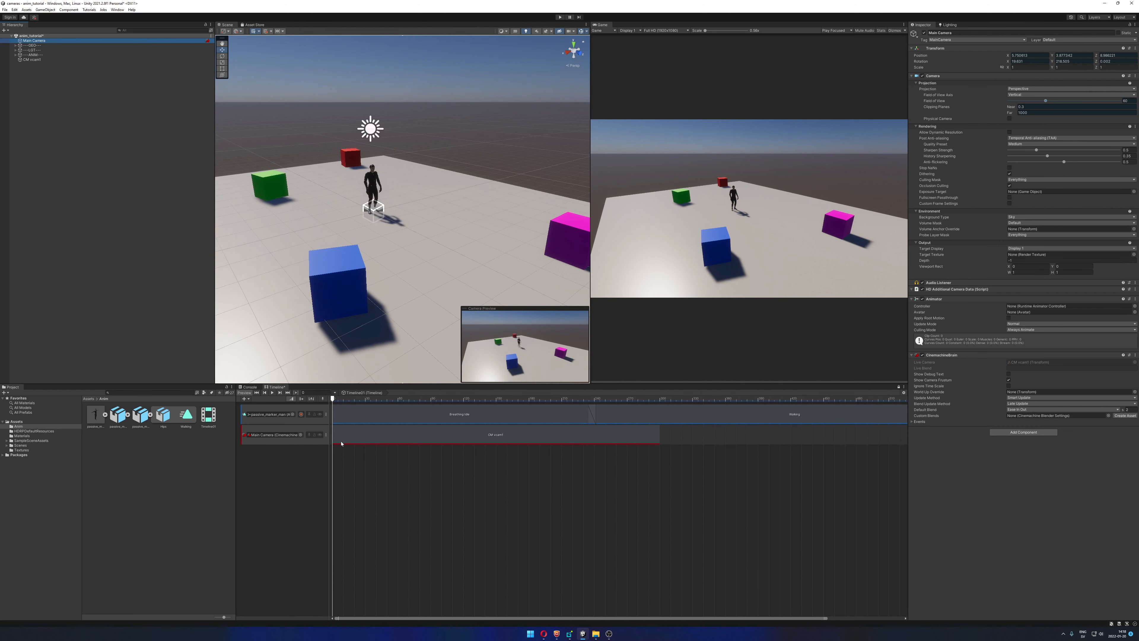
{"action": "left_click", "coordinate": [489, 436]}
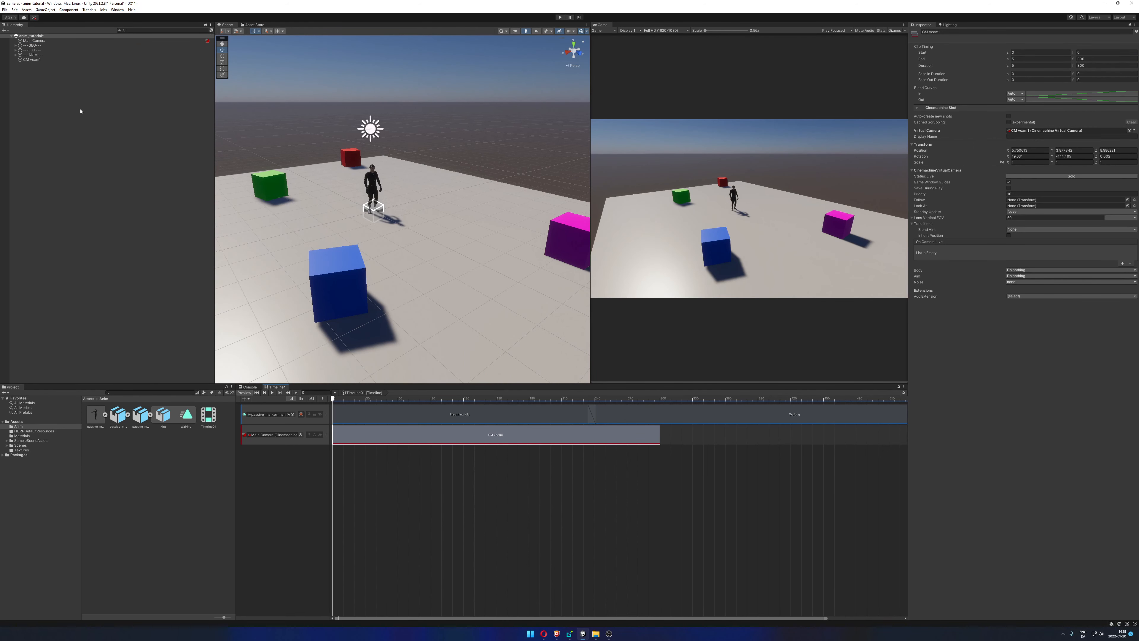
Move the CM vcam1 virtual camera across the floor until it is close in front of the character
{"action": "left_click", "coordinate": [58, 60]}
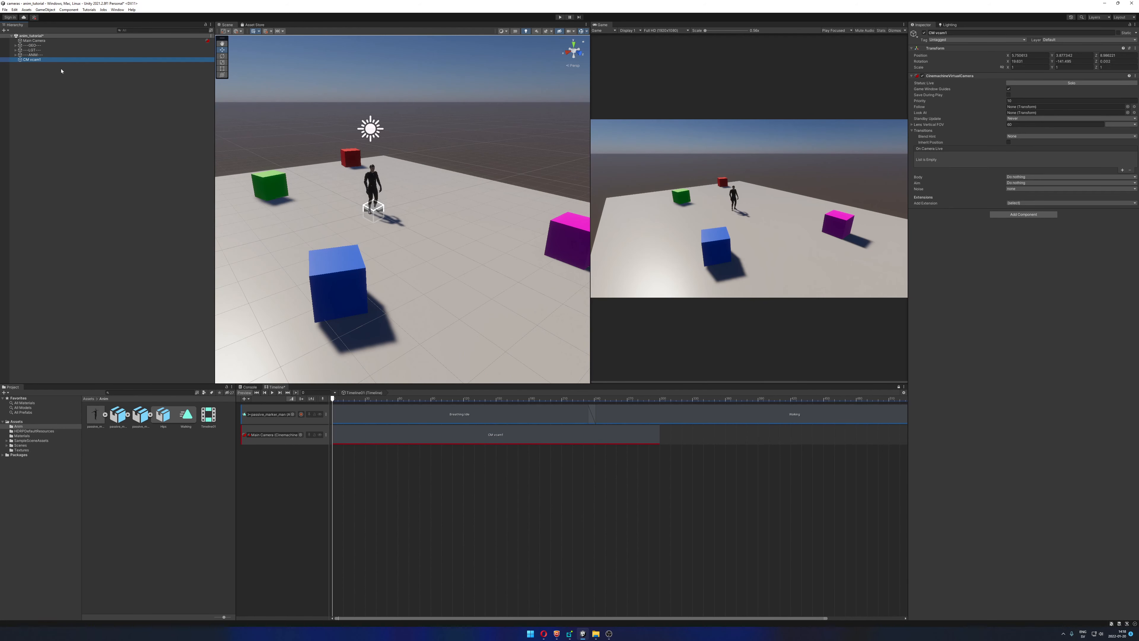
{"action": "right_click_drag", "start_coordinate": [445, 214], "coordinate": [404, 210], "text": "alt"}
{"action": "left_click_drag", "start_coordinate": [404, 210], "coordinate": [501, 232], "text": "alt"}
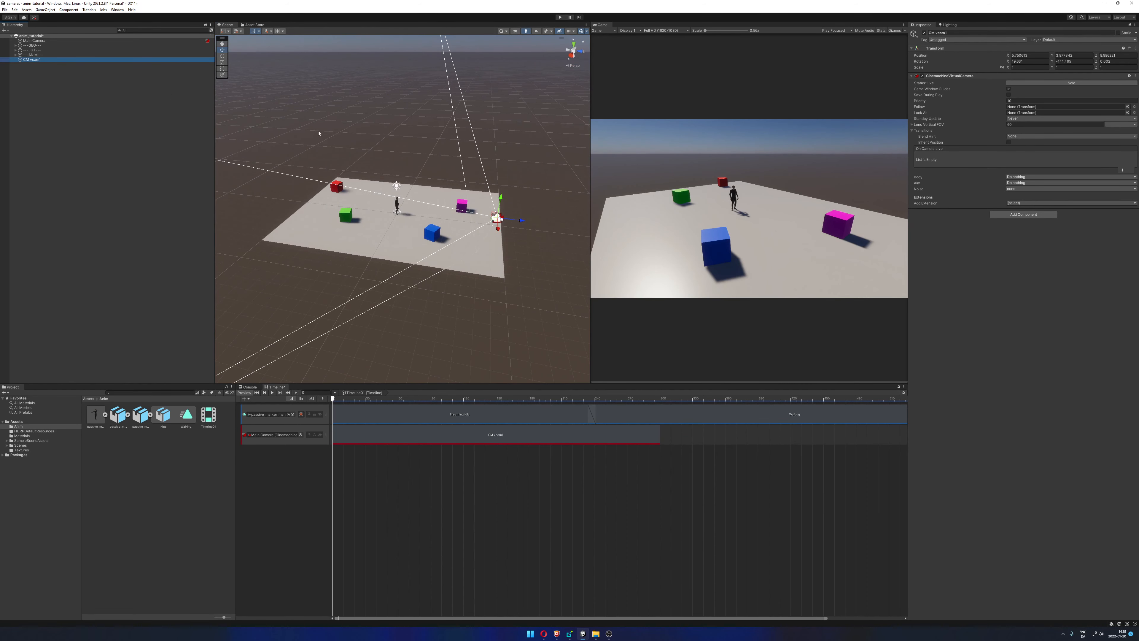
{"action": "right_click_drag", "start_coordinate": [400, 188], "coordinate": [410, 193], "text": "alt"}
{"action": "mouse_move", "coordinate": [410, 193]}
{"action": "left_mouse_down", "text": "alt"}
{"action": "mouse_move", "coordinate": [501, 182]}
{"action": "mouse_move", "coordinate": [509, 207]}
{"action": "mouse_move", "coordinate": [567, 191]}
{"action": "mouse_move", "coordinate": [408, 190]}
{"action": "left_mouse_up", "text": "alt"}
{"action": "left_click_drag", "start_coordinate": [502, 183], "coordinate": [467, 197], "text": "alt"}
{"action": "key", "text": "e"}
{"action": "key", "text": "e"}
{"action": "key", "text": "f"}
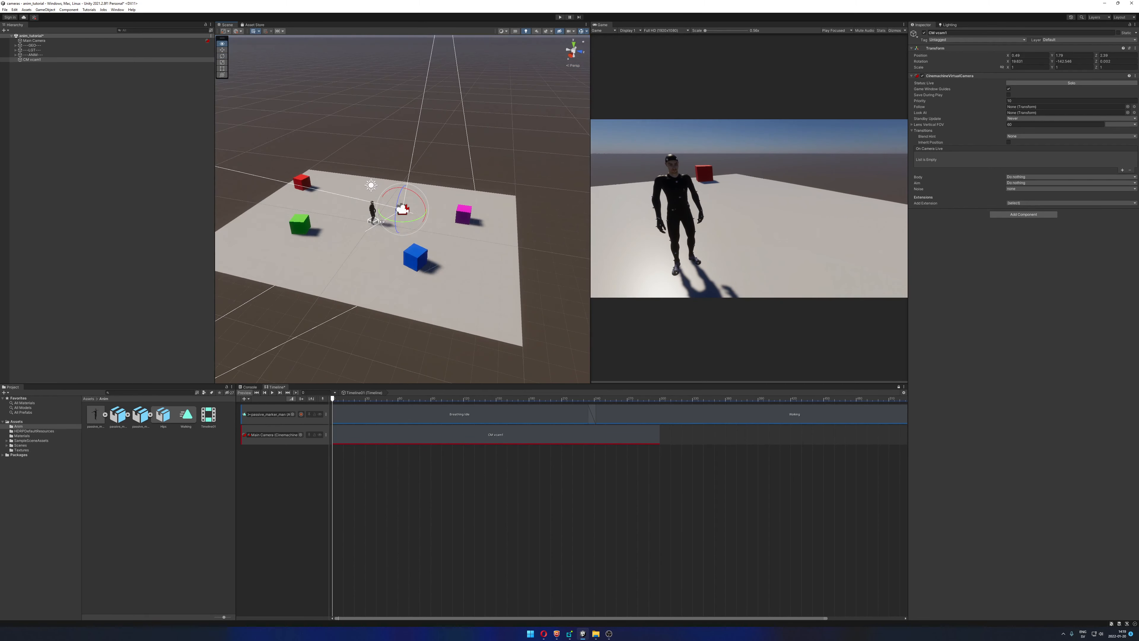
Lower the CM vcam1 virtual camera so the character's full body stays in the shot
{"action": "scroll", "coordinate": [431, 202], "scroll_direction": "up", "scroll_amount": 6}
{"action": "left_click_drag", "start_coordinate": [349, 216], "coordinate": [330, 196], "text": "alt"}
{"action": "key", "text": "w"}
{"action": "key", "text": "e"}
{"action": "middle_click_drag", "start_coordinate": [329, 196], "coordinate": [321, 208], "text": "alt"}
{"action": "scroll", "coordinate": [407, 175], "scroll_direction": "up", "scroll_amount": 5}
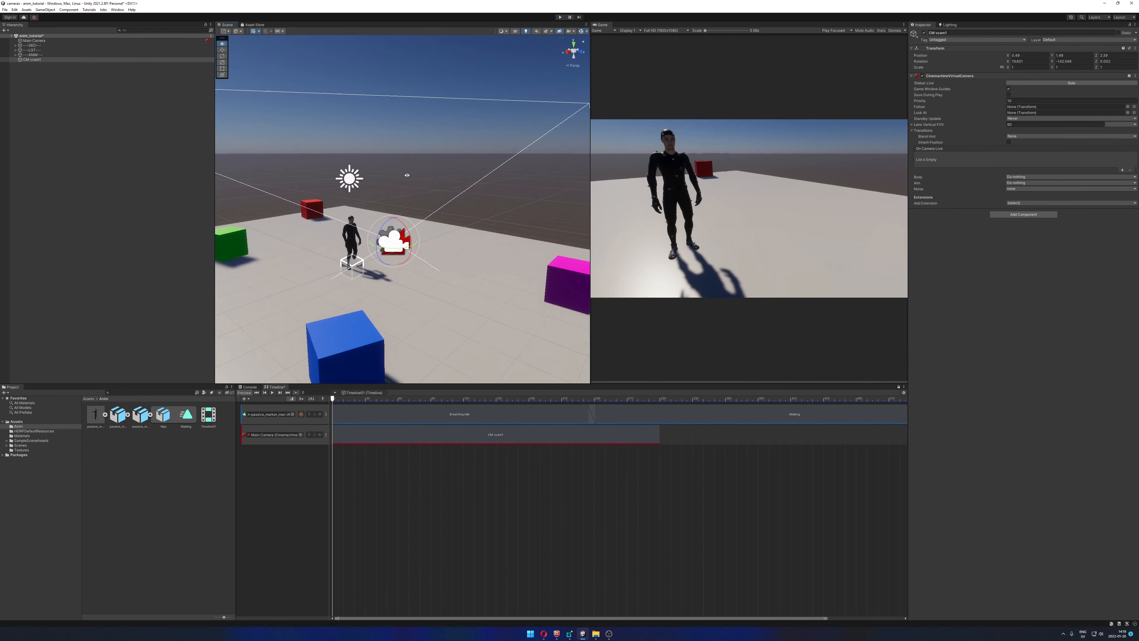
{"action": "left_click_drag", "start_coordinate": [407, 175], "coordinate": [387, 190], "text": "alt"}
Toggle the scene gizmos off and back on, and raise the CM vcam1 virtual camera slightly
{"action": "left_click", "coordinate": [581, 32]}
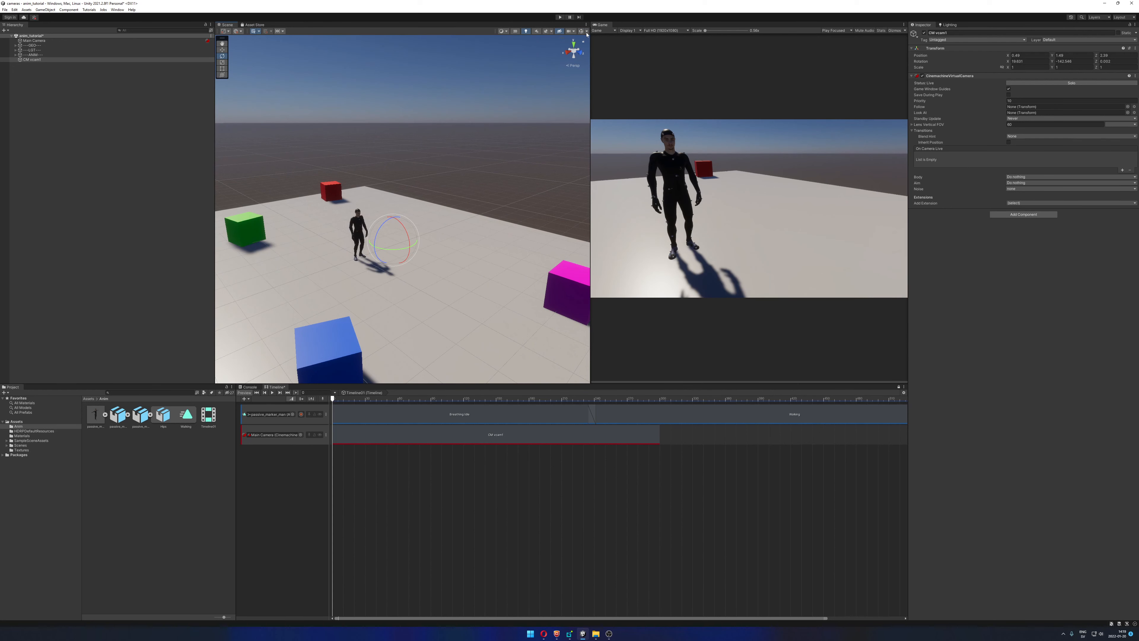
{"action": "left_click", "coordinate": [582, 32]}
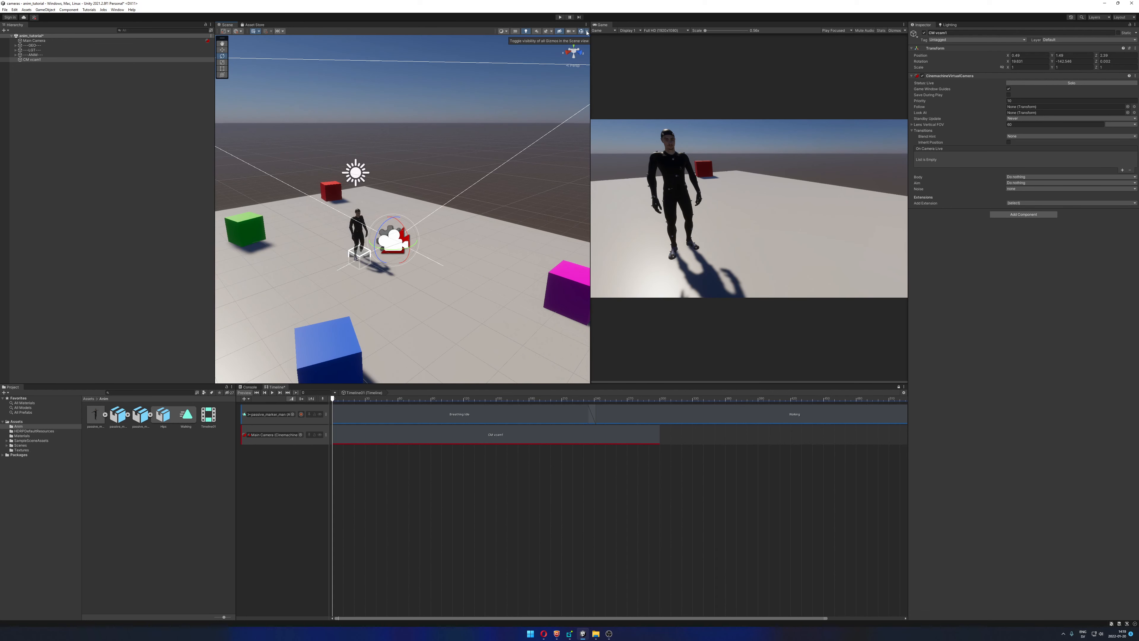
{"action": "left_click_drag", "start_coordinate": [260, 125], "coordinate": [395, 176], "text": "alt"}
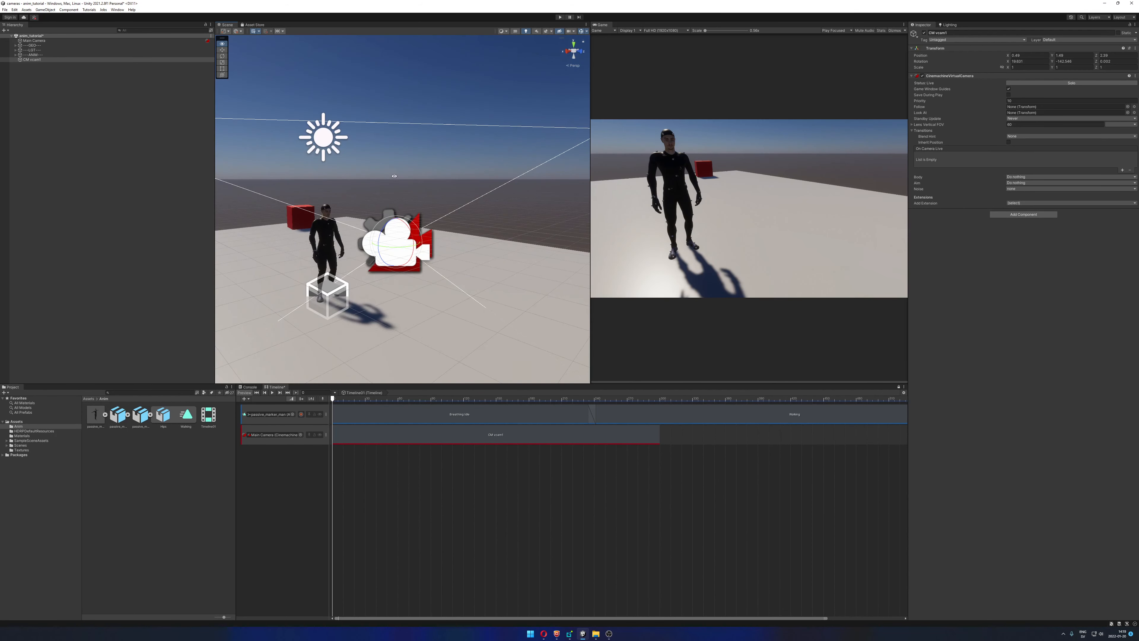
{"action": "key", "text": "w"}
{"action": "left_click_drag", "start_coordinate": [401, 219], "coordinate": [476, 205]}
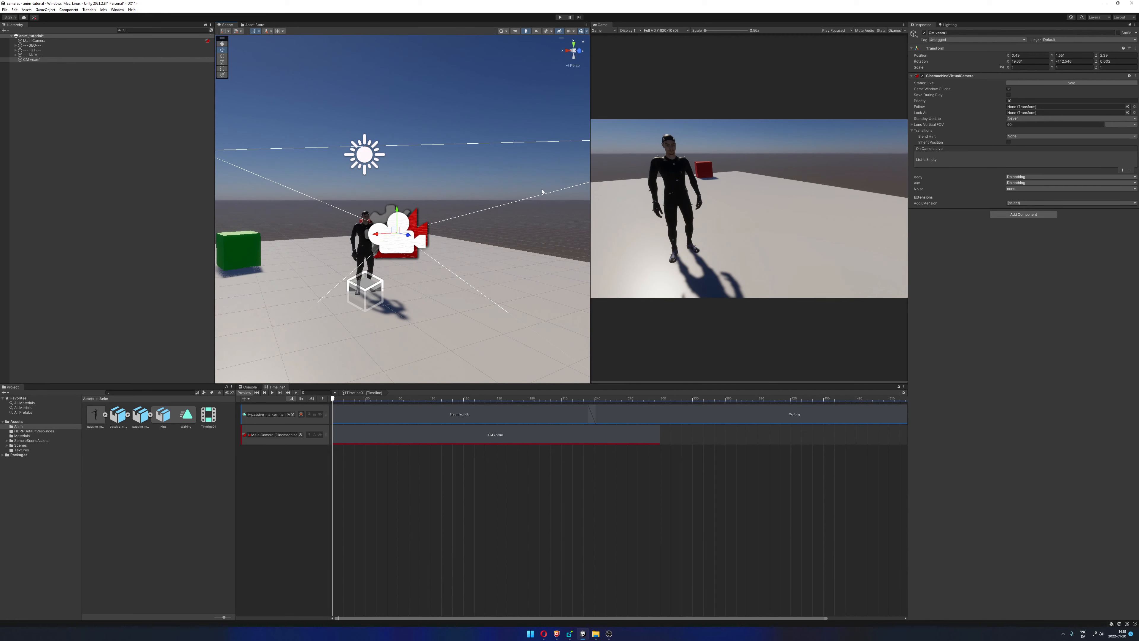
{"action": "left_click_drag", "start_coordinate": [502, 197], "coordinate": [578, 214], "text": "alt"}
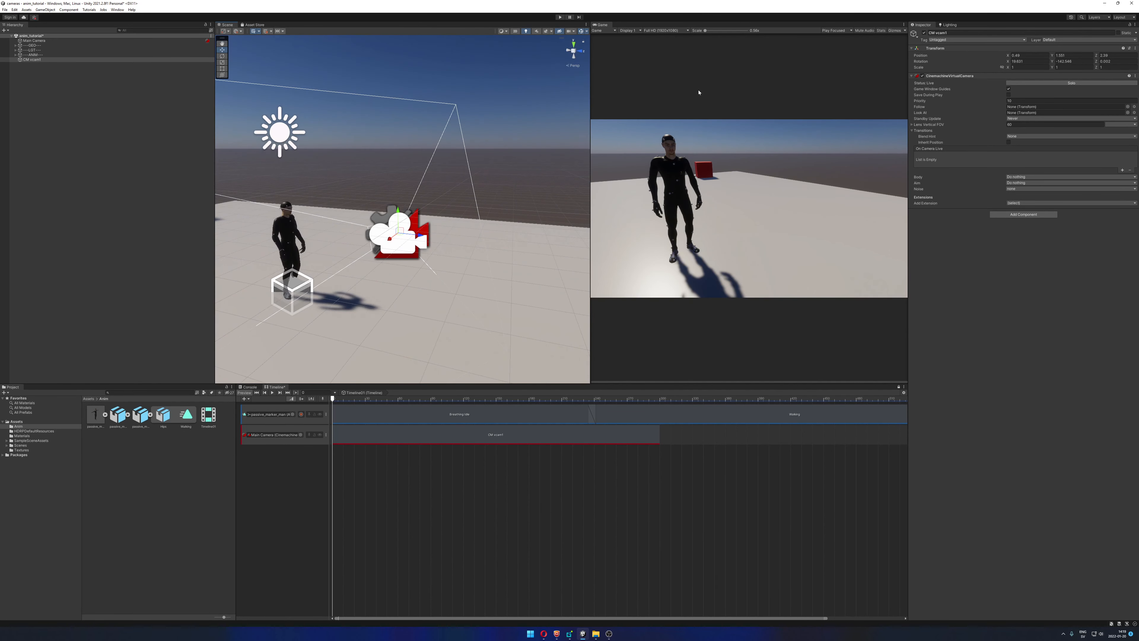
{"action": "left_click_drag", "start_coordinate": [457, 180], "coordinate": [501, 200], "text": "alt"}
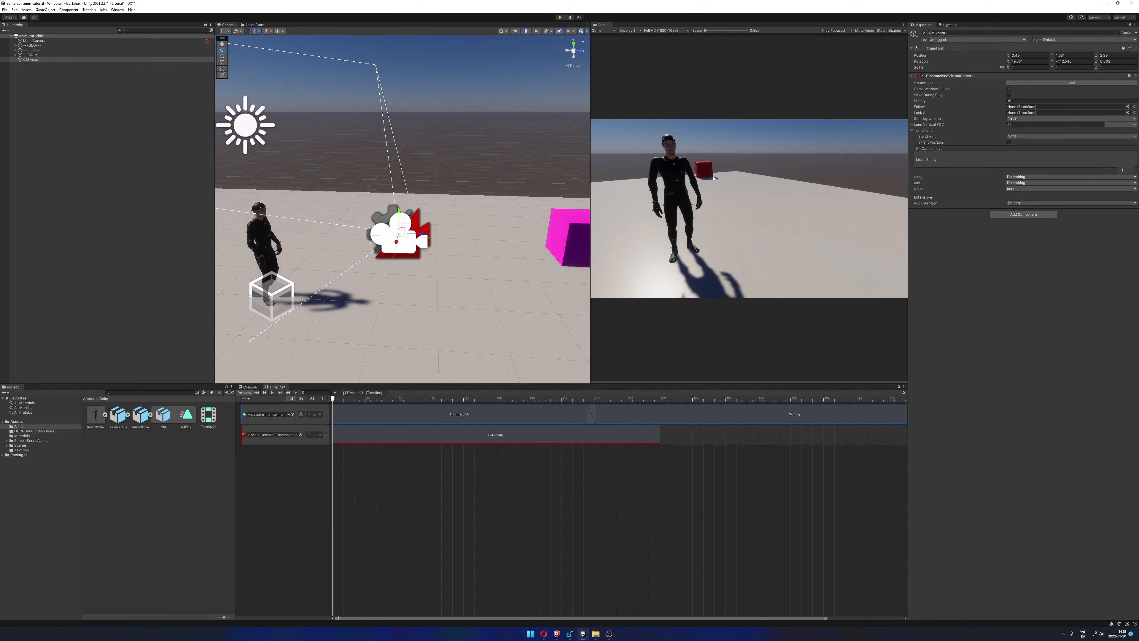
Move and rotate CM vcam1 to frame the character at an angle from the side, and check the shot at the timeline's start
{"action": "left_click_drag", "start_coordinate": [423, 236], "coordinate": [372, 242]}
{"action": "scroll", "coordinate": [430, 233], "scroll_direction": "down", "scroll_amount": 4}
{"action": "key", "text": "e"}
{"action": "scroll", "coordinate": [406, 281], "scroll_direction": "down", "scroll_amount": 5}
{"action": "key", "text": "w"}
{"action": "left_click_drag", "start_coordinate": [382, 244], "coordinate": [405, 271], "text": "alt"}
{"action": "key", "text": "e"}
{"action": "mouse_move", "coordinate": [337, 398]}
{"action": "left_mouse_down"}
{"action": "mouse_move", "coordinate": [519, 398]}
{"action": "mouse_move", "coordinate": [331, 398]}
{"action": "left_mouse_up"}
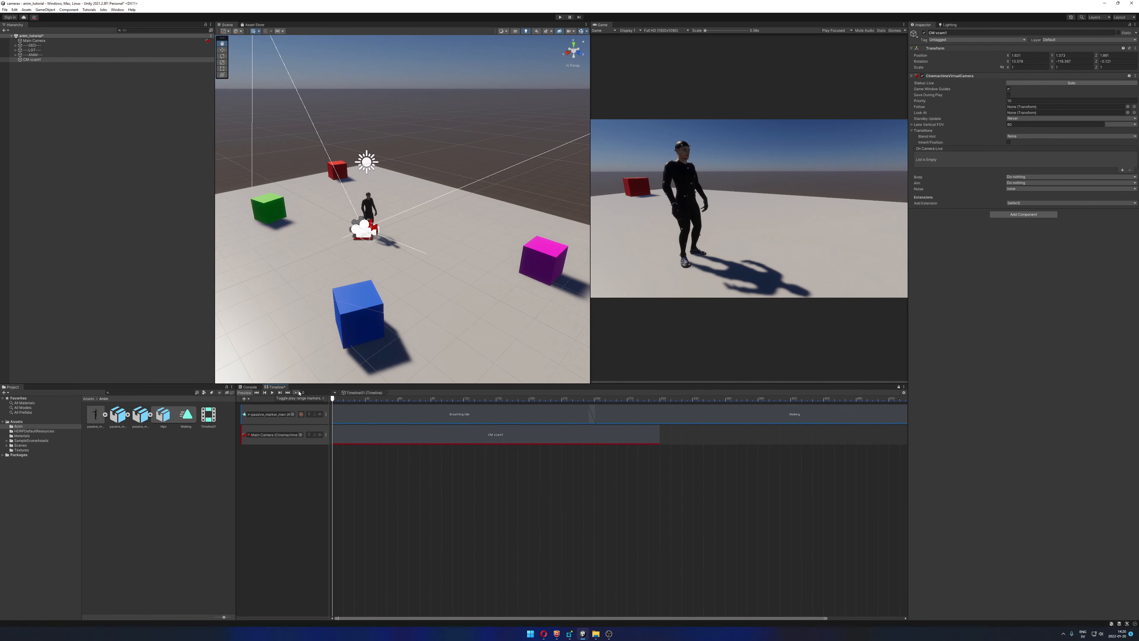
Review the CinemachineVirtualCamera component of CM vcam1, including its expanded lens settings
{"action": "left_click", "coordinate": [71, 147]}
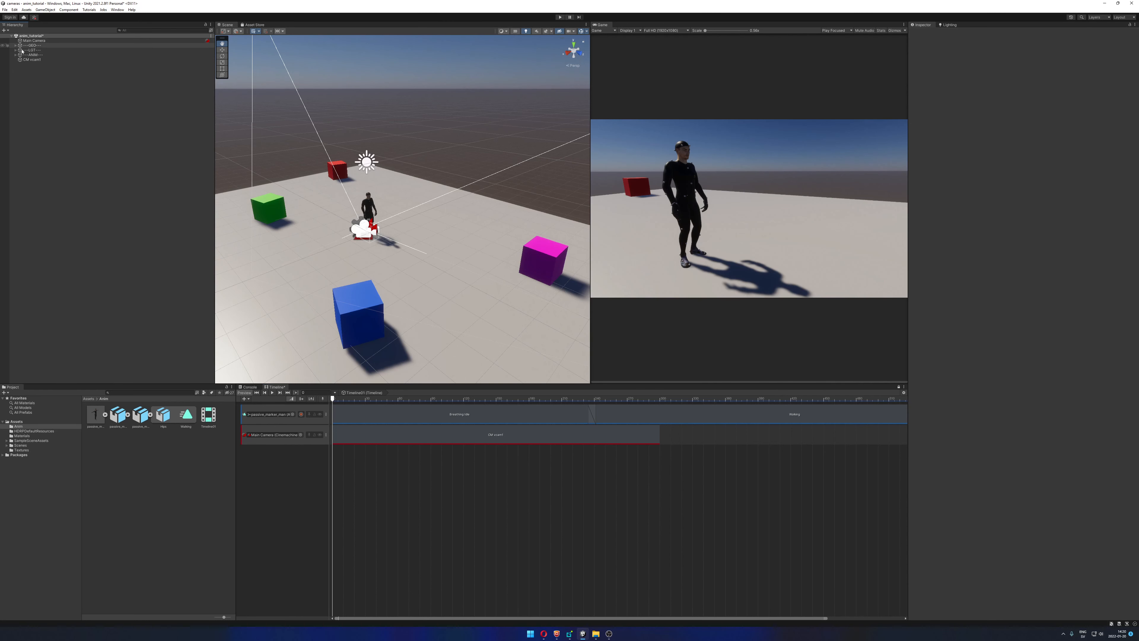
{"action": "left_click", "coordinate": [33, 61]}
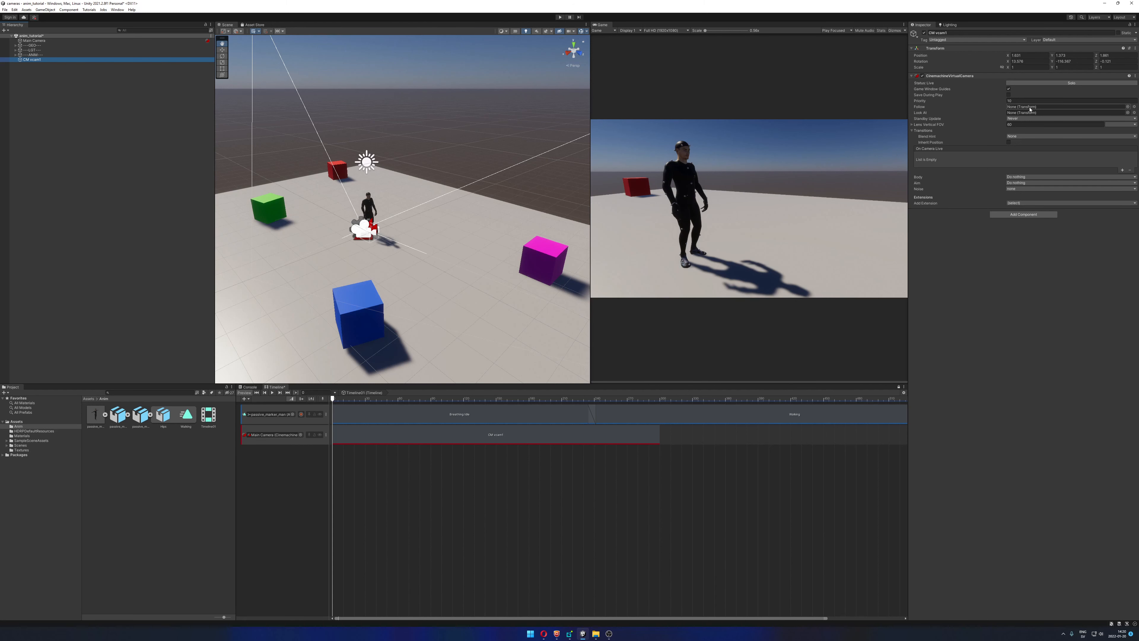
{"action": "left_click", "coordinate": [46, 61]}
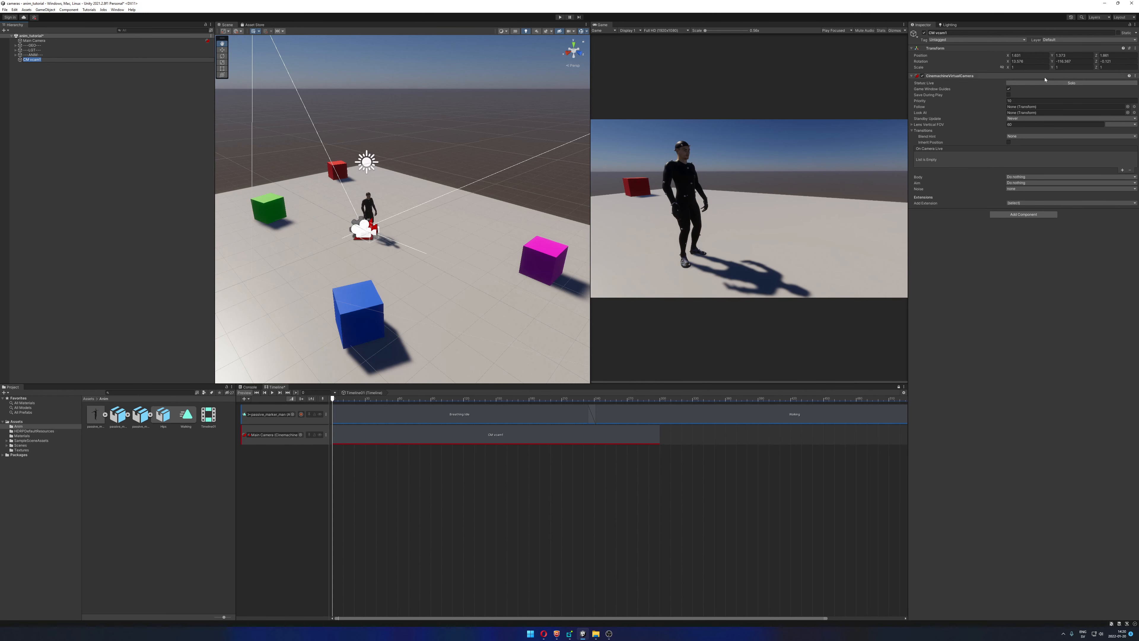
{"action": "left_click", "coordinate": [913, 126]}
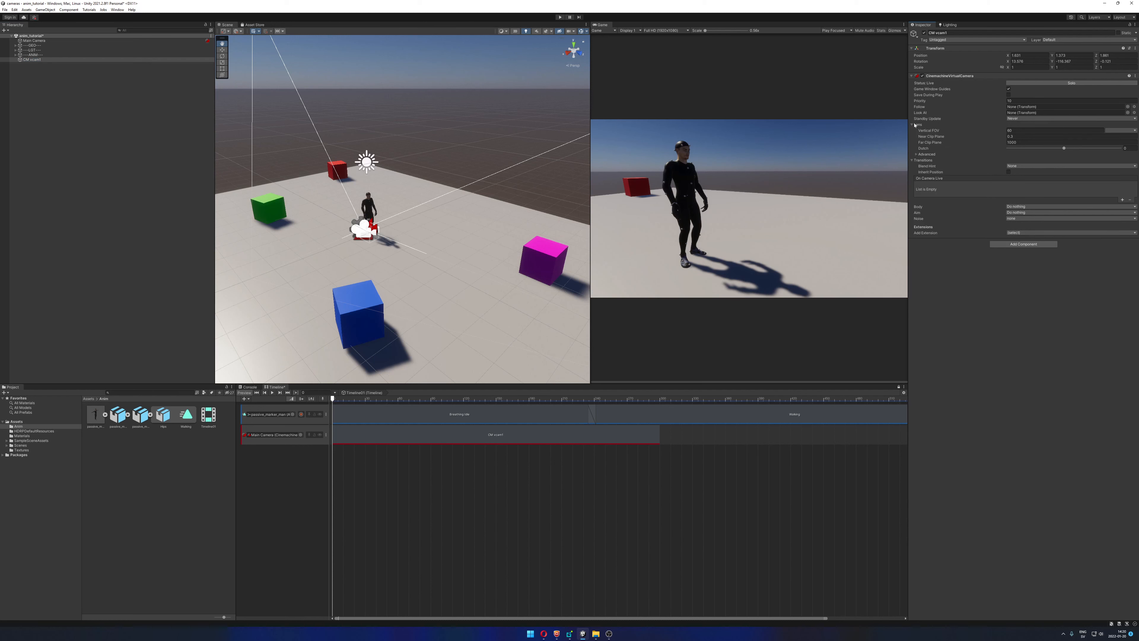
{"action": "left_click_drag", "start_coordinate": [936, 133], "coordinate": [932, 135]}
{"action": "left_click", "coordinate": [913, 126]}
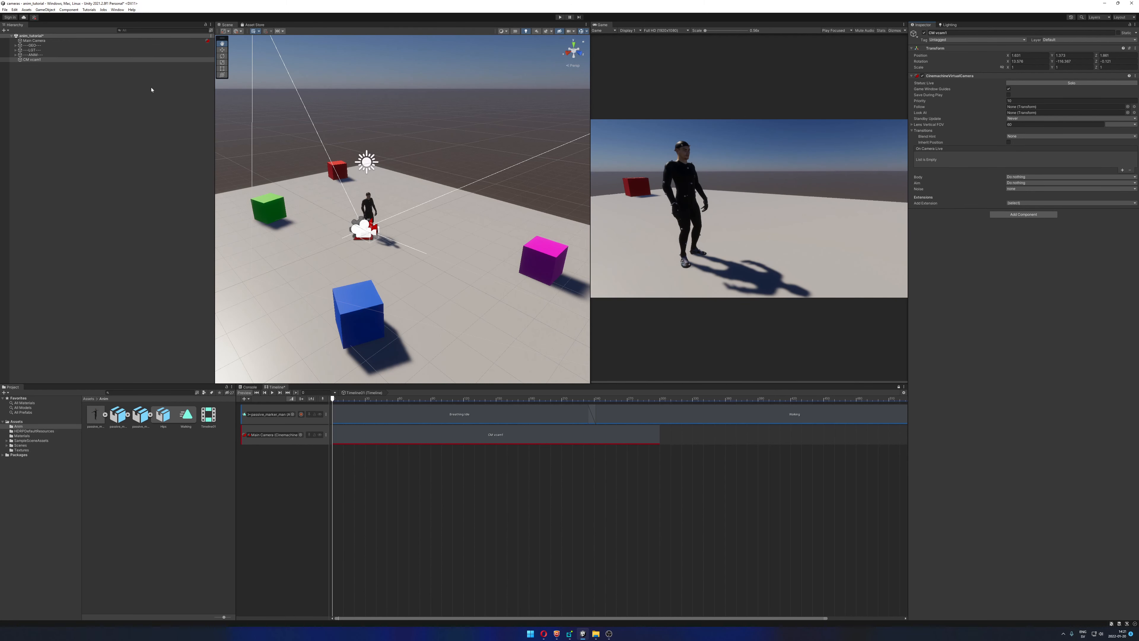
Try to change the Main Camera's field of view directly, and return to the CM vcam1 settings
{"action": "left_click", "coordinate": [51, 42]}
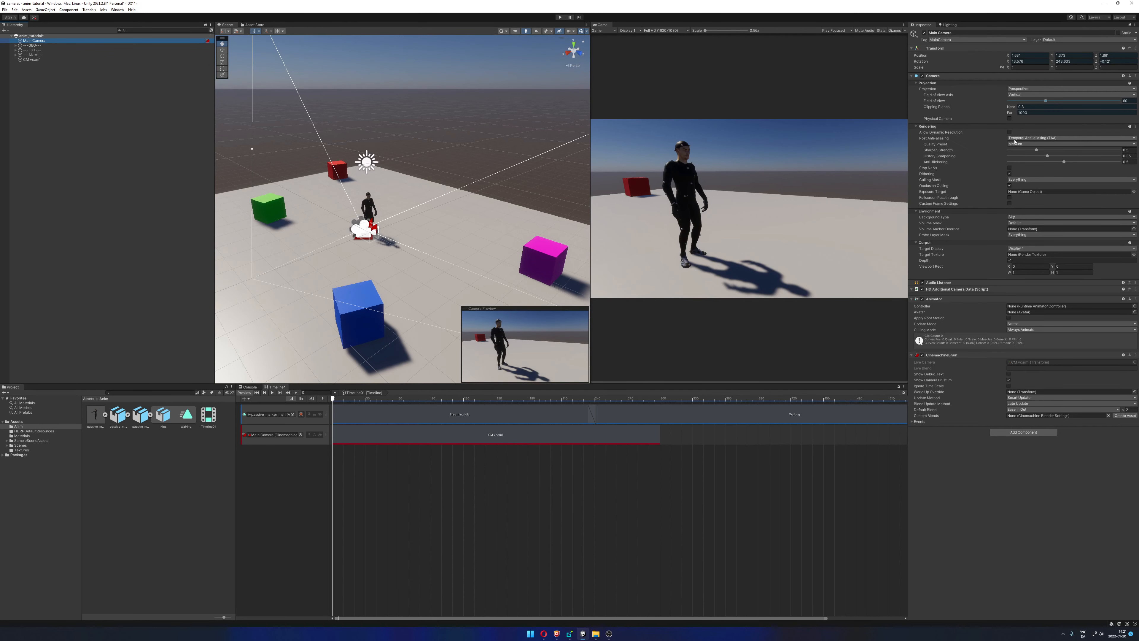
{"action": "left_click_drag", "start_coordinate": [1046, 101], "coordinate": [1068, 103]}
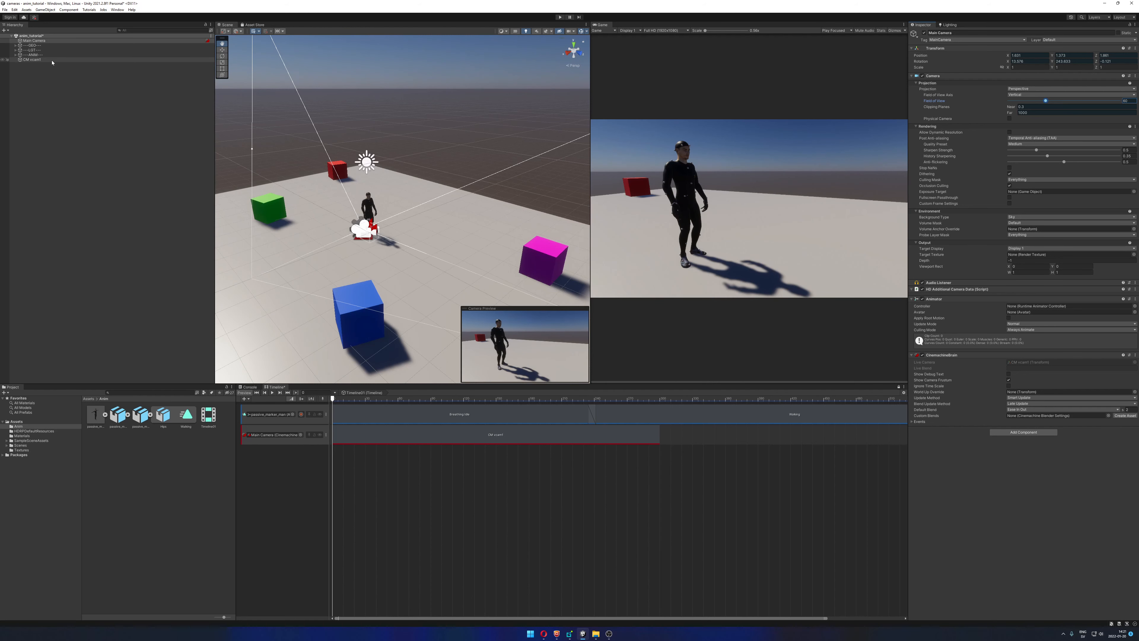
{"action": "left_click", "coordinate": [36, 60]}
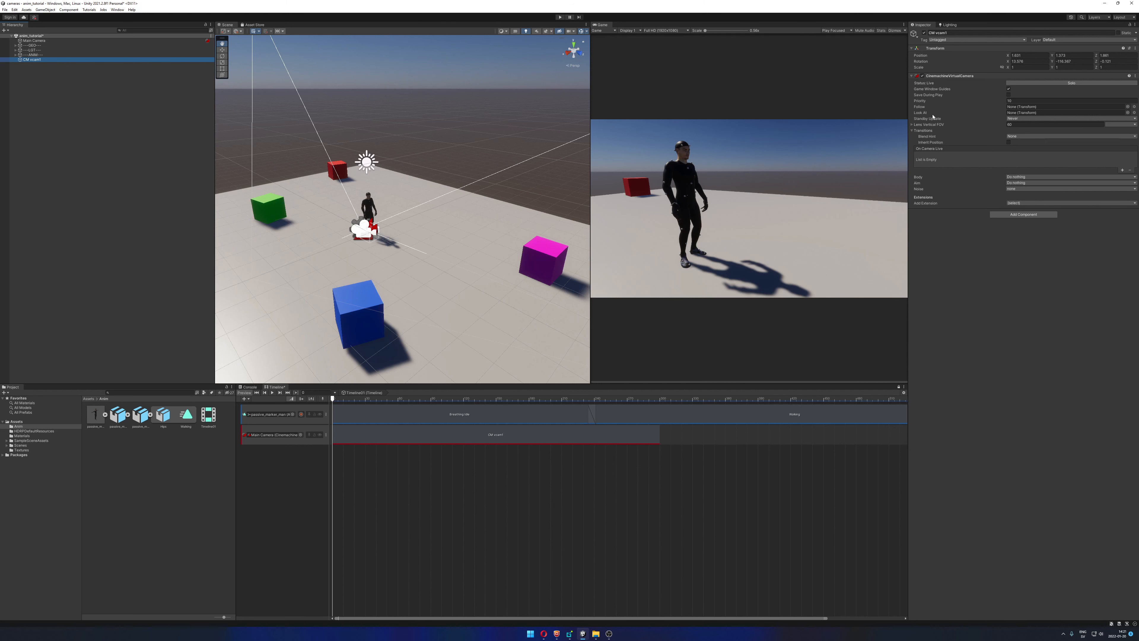
View the character and virtual camera from the side and scrub the timeline to check the character's movement
{"action": "mouse_move", "coordinate": [933, 117]}
{"action": "scroll", "coordinate": [337, 205], "scroll_direction": "up", "scroll_amount": 3}
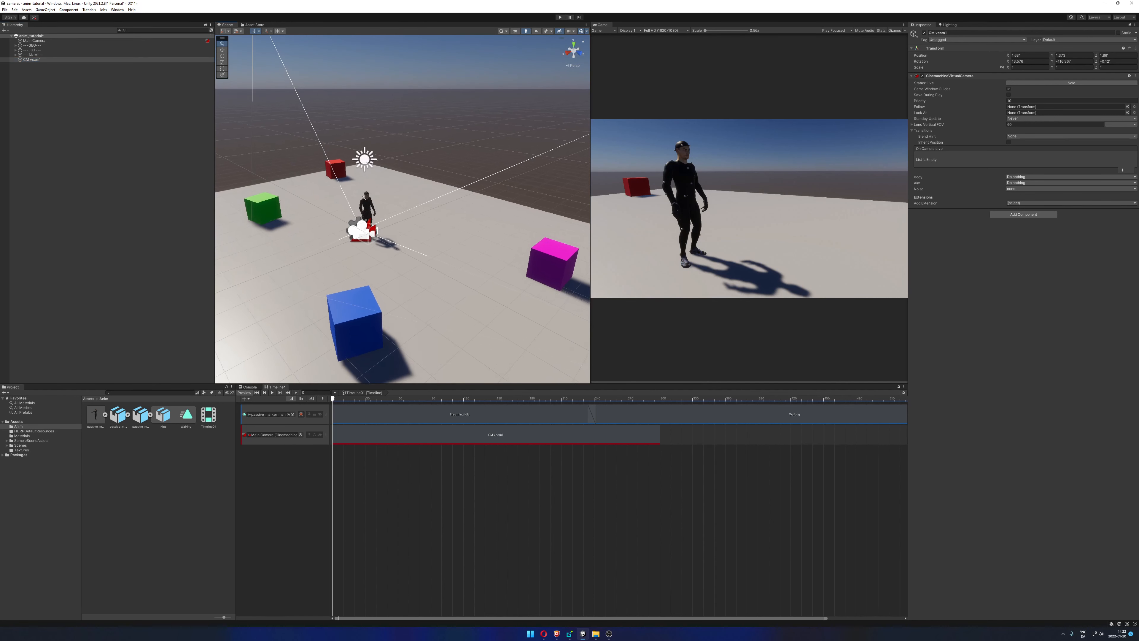
{"action": "left_click_drag", "start_coordinate": [336, 205], "coordinate": [407, 191], "text": "alt"}
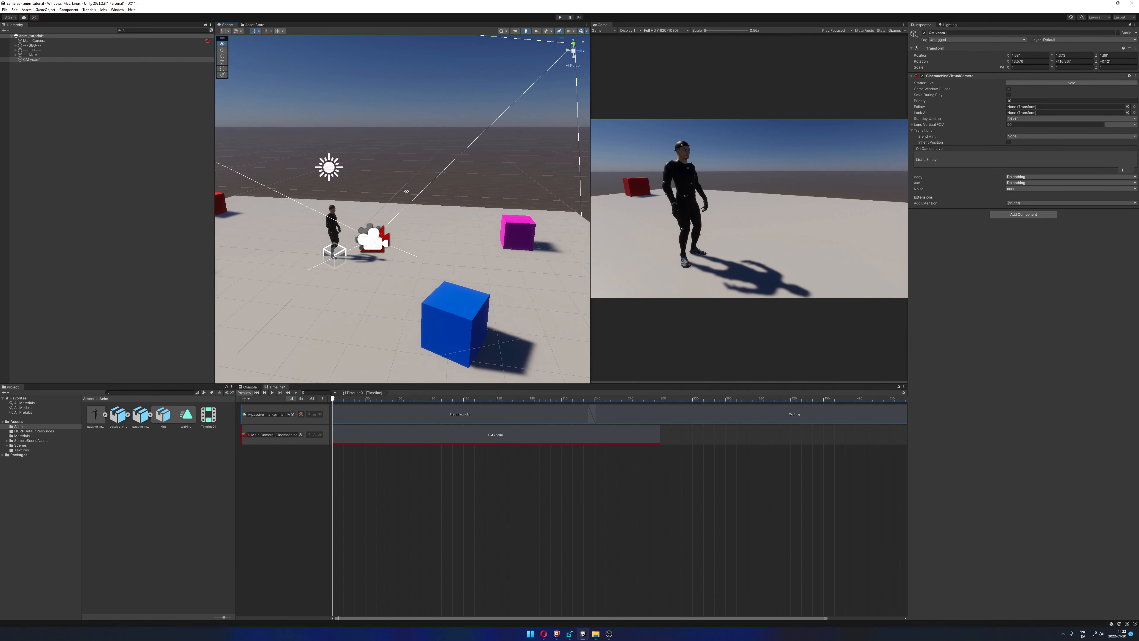
{"action": "left_click_drag", "start_coordinate": [334, 402], "coordinate": [269, 414]}
Expand the ANIM group and passive_marker_man in the scene hierarchy to expose the character's parts, and reselect CM vcam1
{"action": "left_click", "coordinate": [15, 55]}
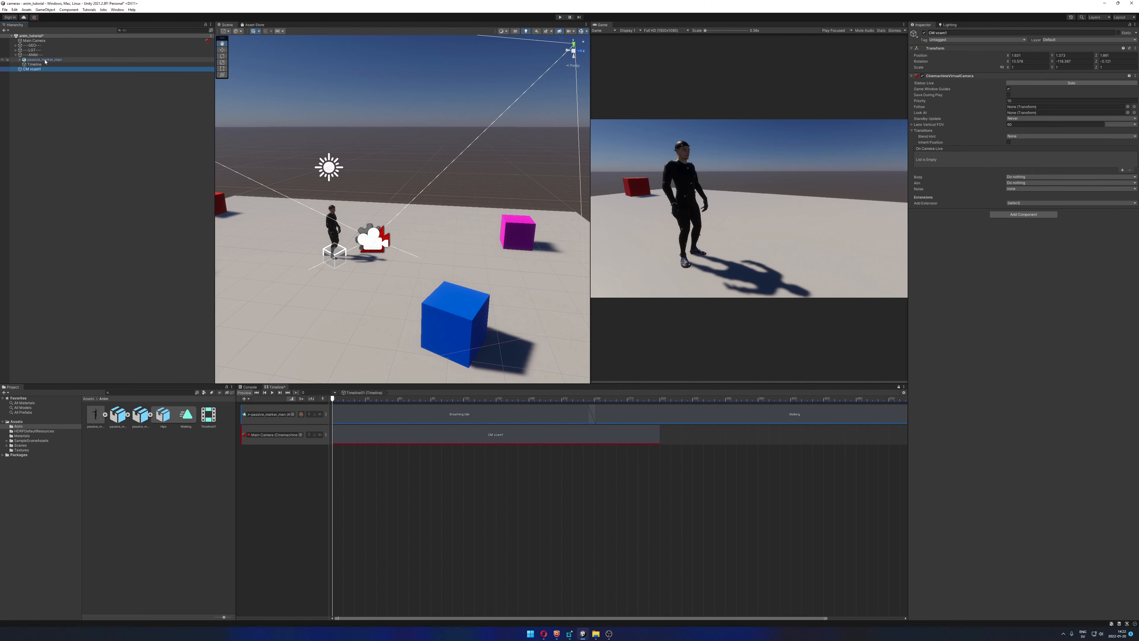
{"action": "left_click", "coordinate": [54, 60]}
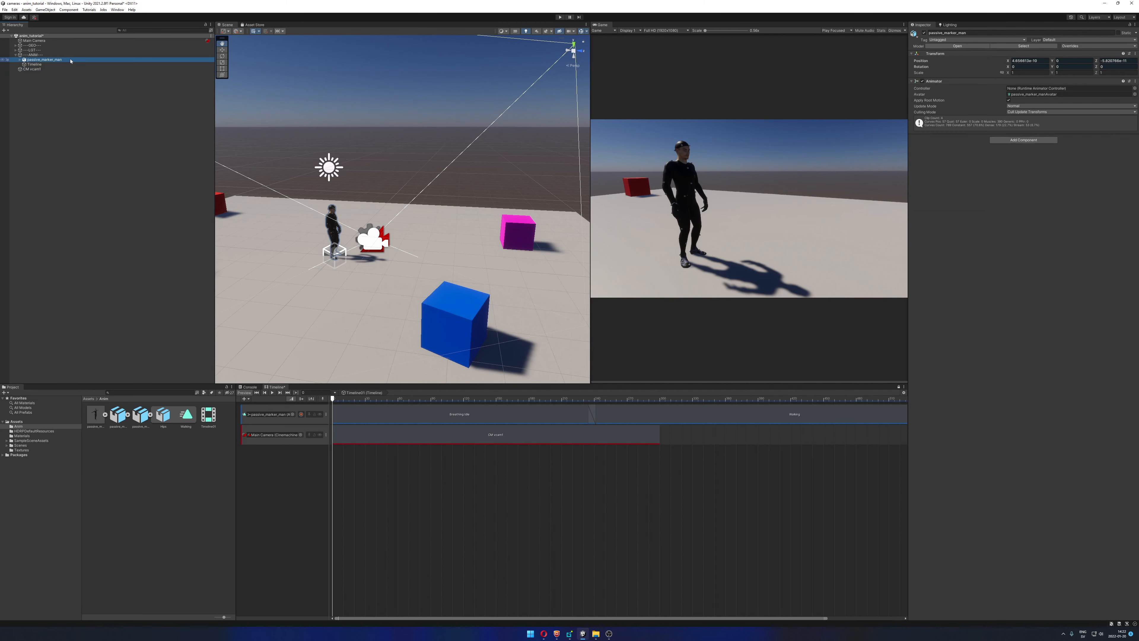
{"action": "left_click", "coordinate": [20, 59]}
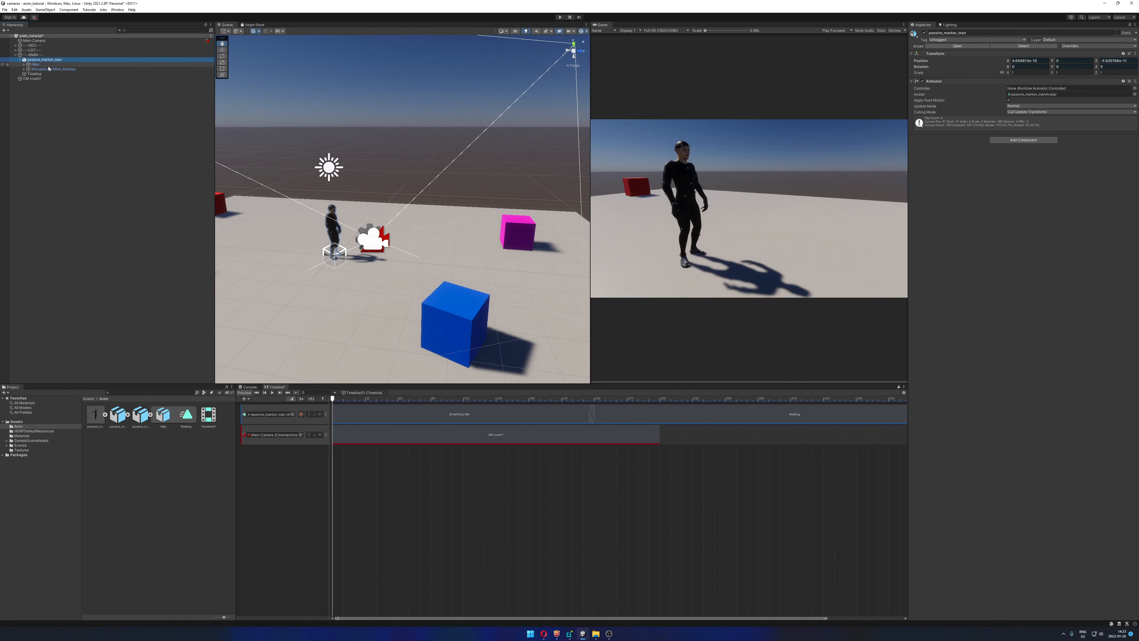
{"action": "left_click", "coordinate": [46, 62]}
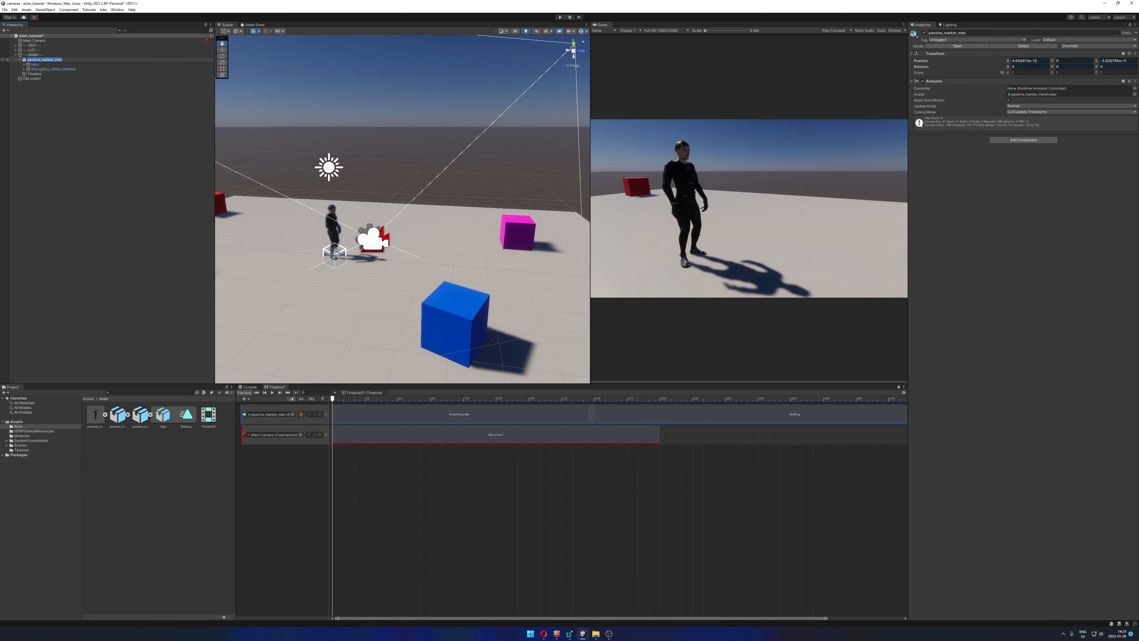
{"action": "left_click", "coordinate": [53, 99]}
{"action": "left_click", "coordinate": [53, 61]}
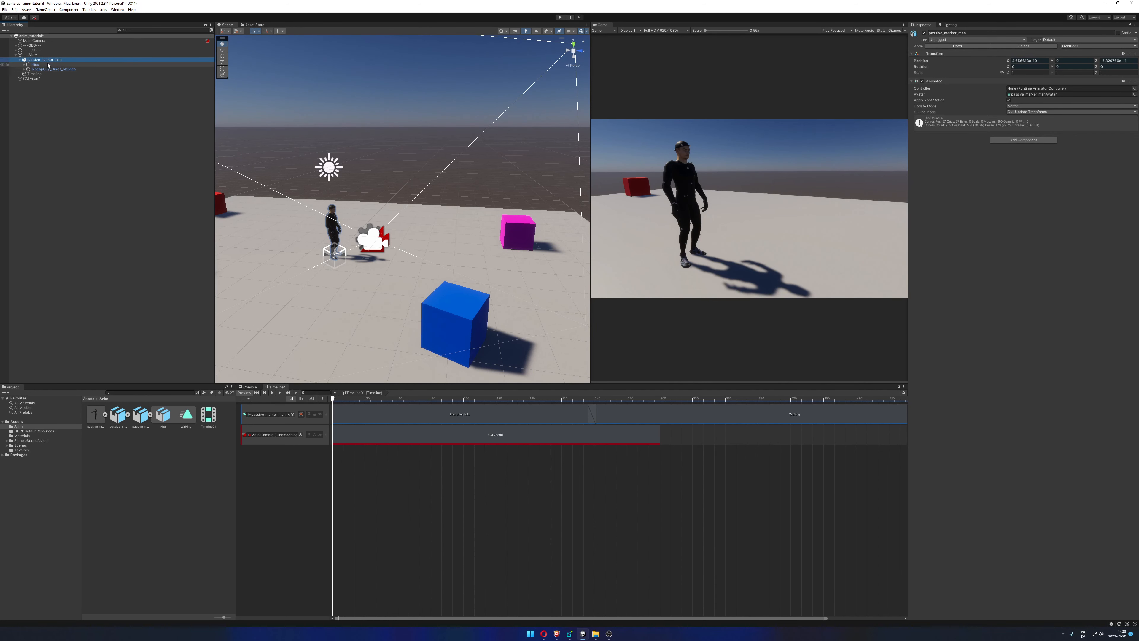
{"action": "left_click", "coordinate": [35, 79]}
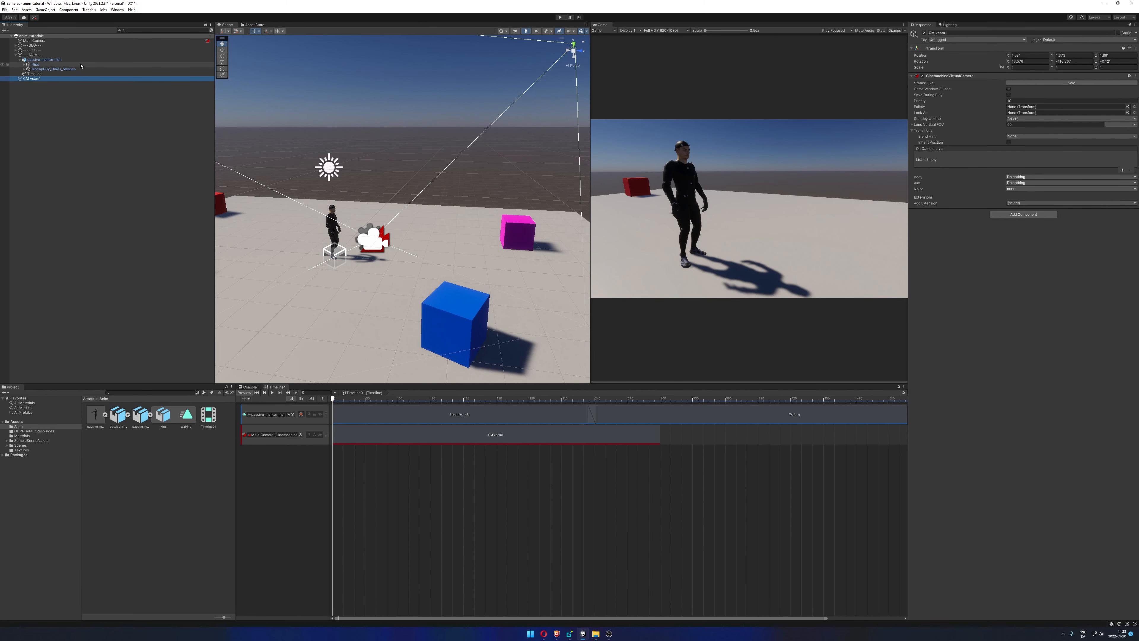
Assign passive_marker_man as the Look At target of CM vcam1 and set its Aim to Composer
{"action": "left_click_drag", "start_coordinate": [52, 62], "coordinate": [547, 97]}
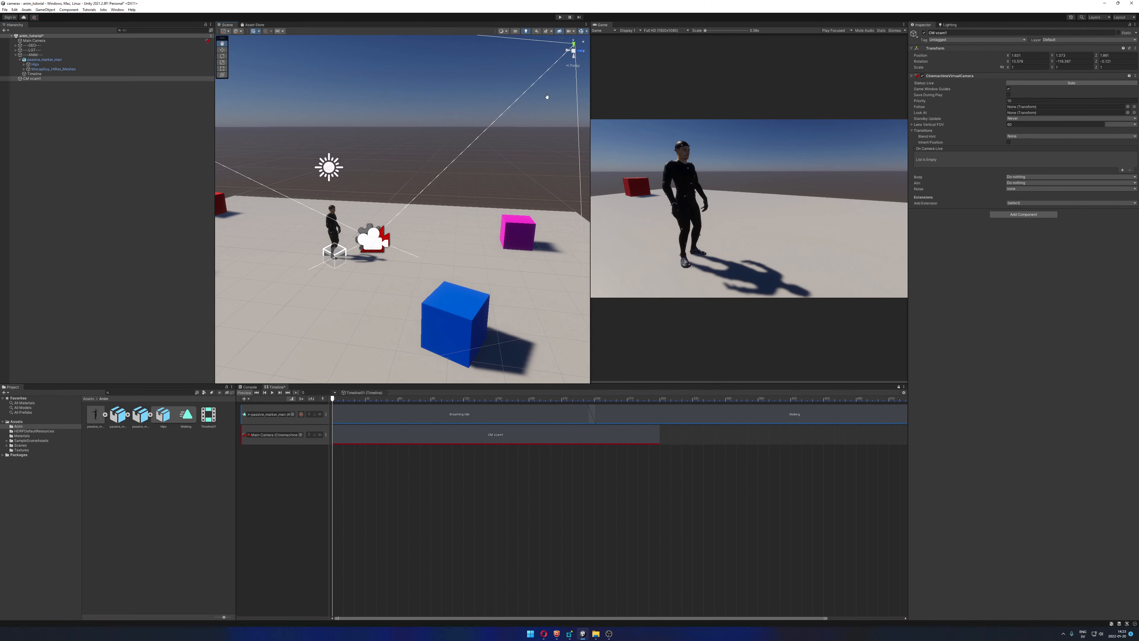
{"action": "left_click_drag", "start_coordinate": [1015, 118], "coordinate": [1025, 115]}
{"action": "mouse_move", "coordinate": [350, 400]}
{"action": "left_mouse_down"}
{"action": "mouse_move", "coordinate": [509, 400]}
{"action": "mouse_move", "coordinate": [333, 400]}
{"action": "left_mouse_up"}
{"action": "left_click", "coordinate": [1018, 183]}
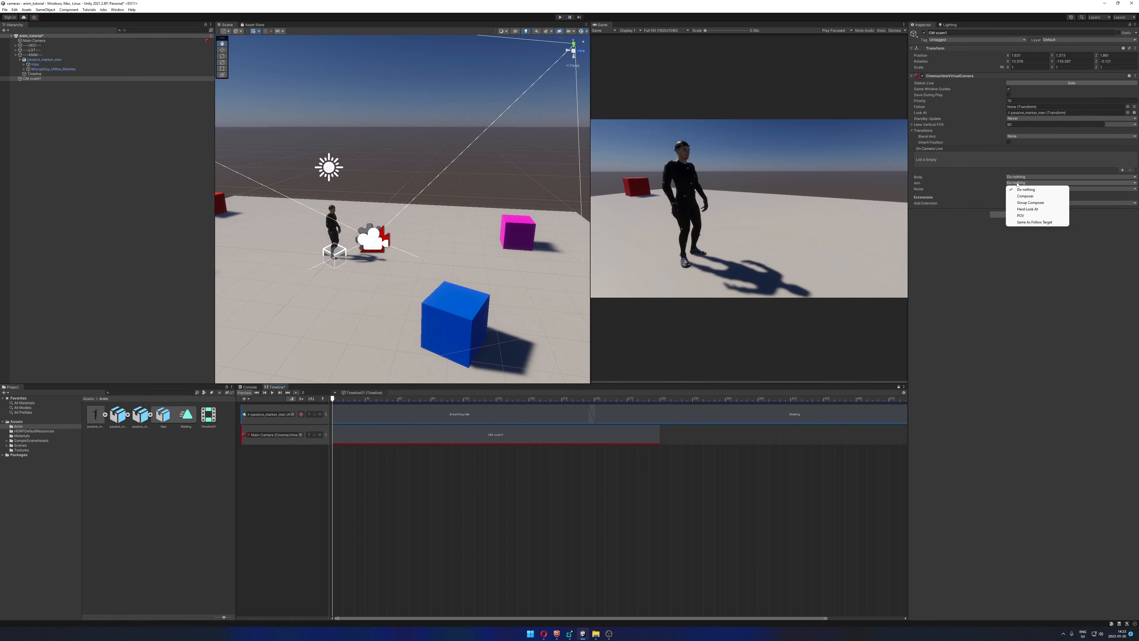
{"action": "left_click", "coordinate": [1024, 197]}
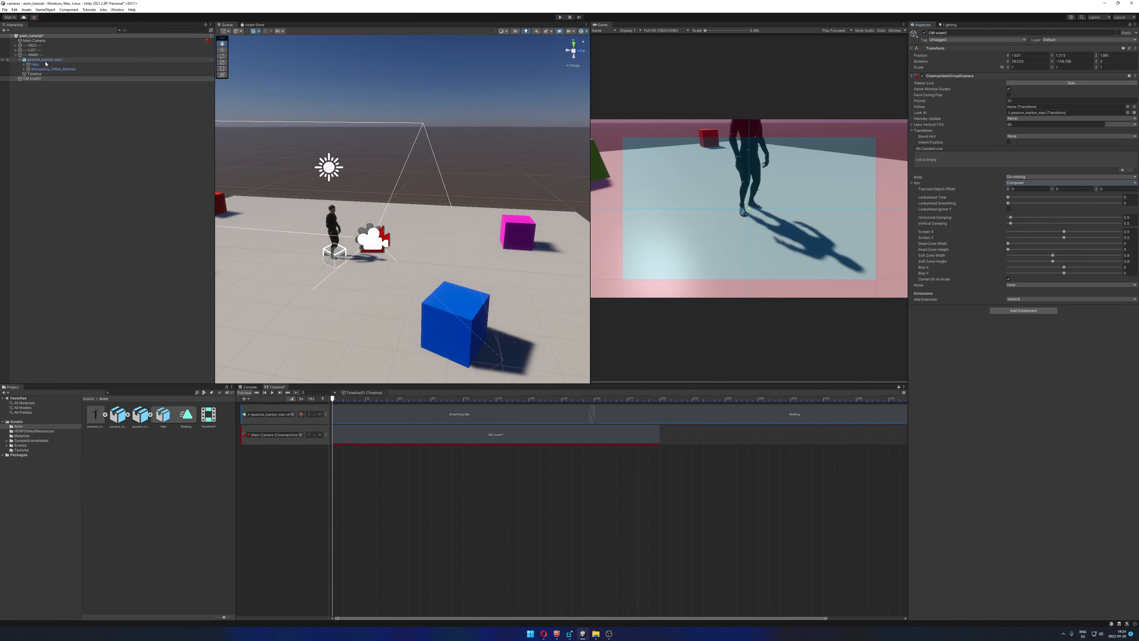
Change the Look At target of CM vcam1 to the character's Hips and preview the tracking along the timeline
{"action": "left_click", "coordinate": [38, 79]}
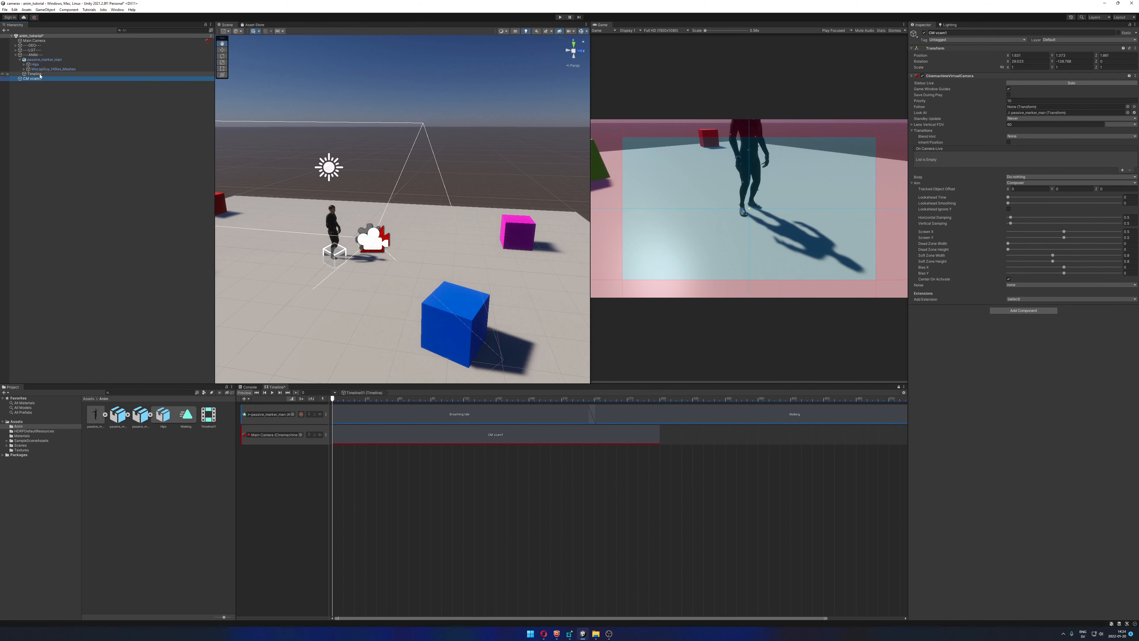
{"action": "left_click_drag", "start_coordinate": [37, 66], "coordinate": [1021, 115]}
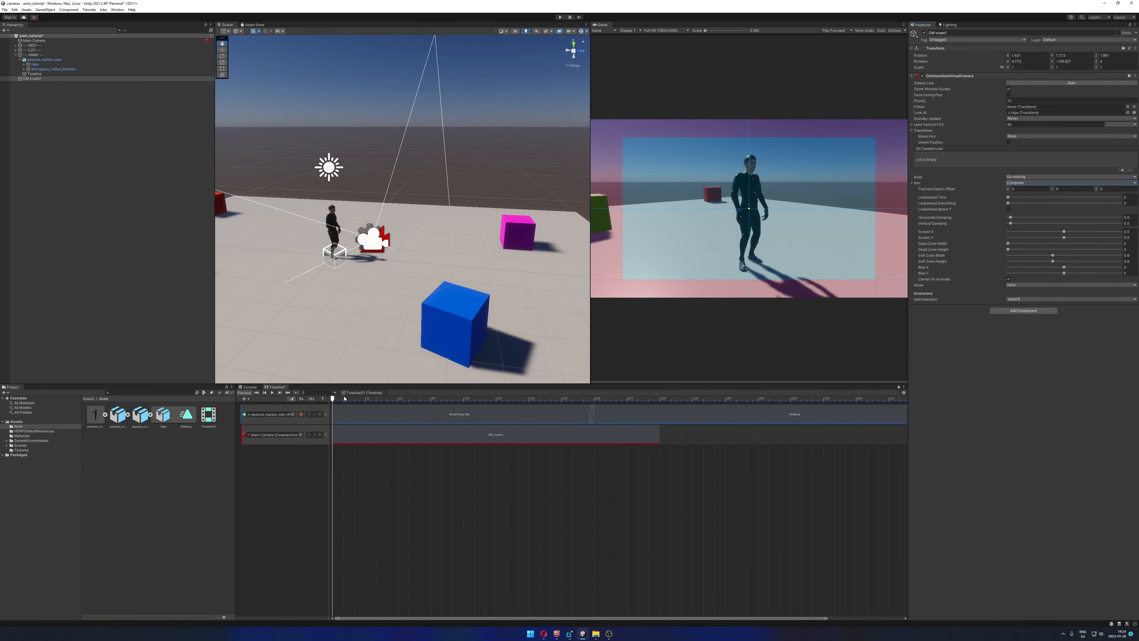
{"action": "left_click_drag", "start_coordinate": [333, 401], "coordinate": [256, 403]}
{"action": "left_click", "coordinate": [272, 393]}
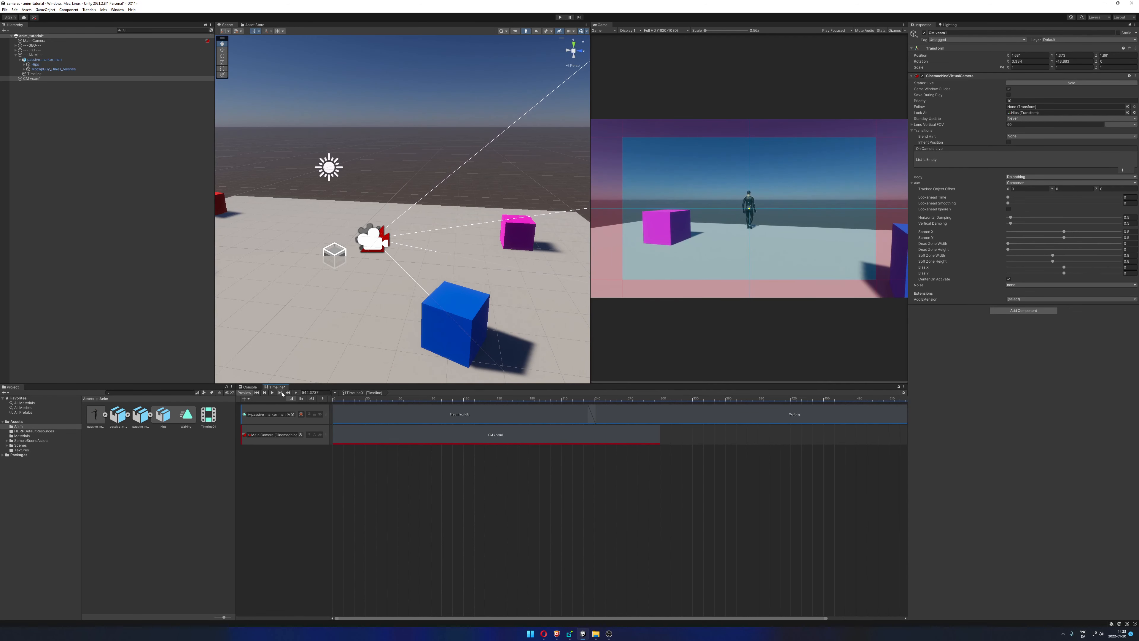
{"action": "left_click_drag", "start_coordinate": [363, 401], "coordinate": [314, 404]}
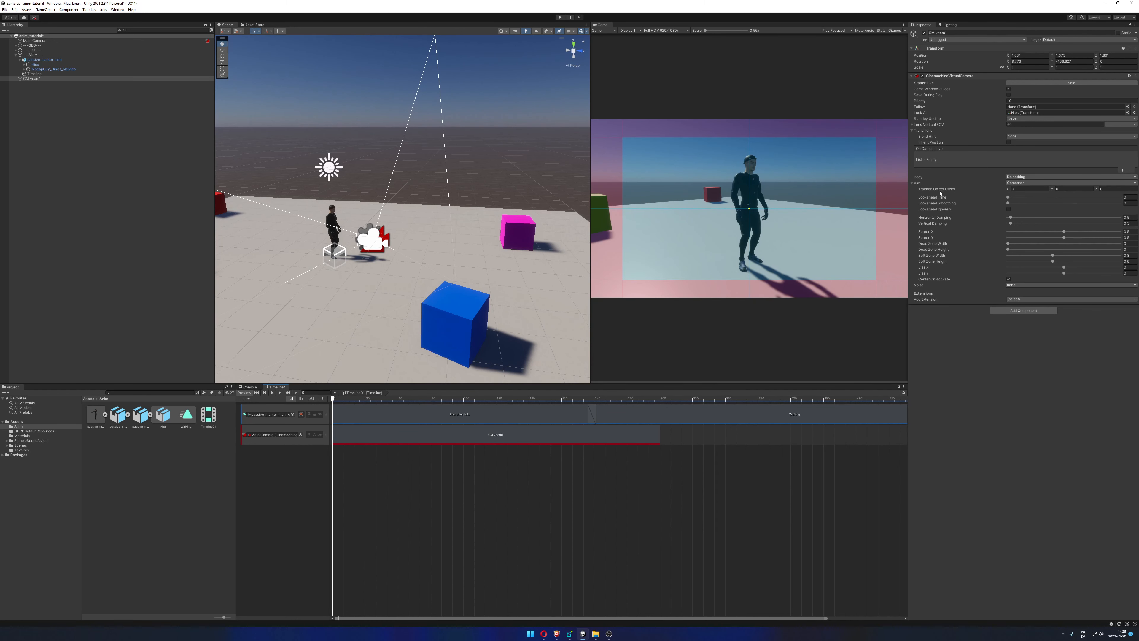
Try a higher Y tracked object offset on the Composer aim with timeline playback, and reset it to 0
{"action": "left_click_drag", "start_coordinate": [1009, 192], "coordinate": [1061, 189]}
{"action": "key", "text": "ctrl+z"}
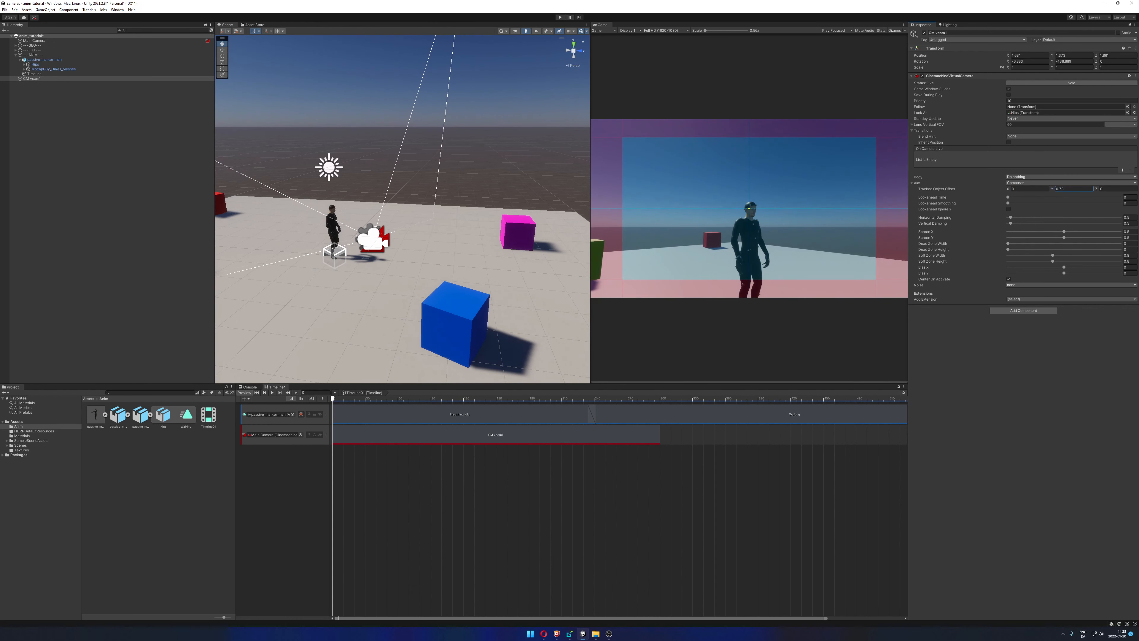
{"action": "key", "text": "ctrl+z"}
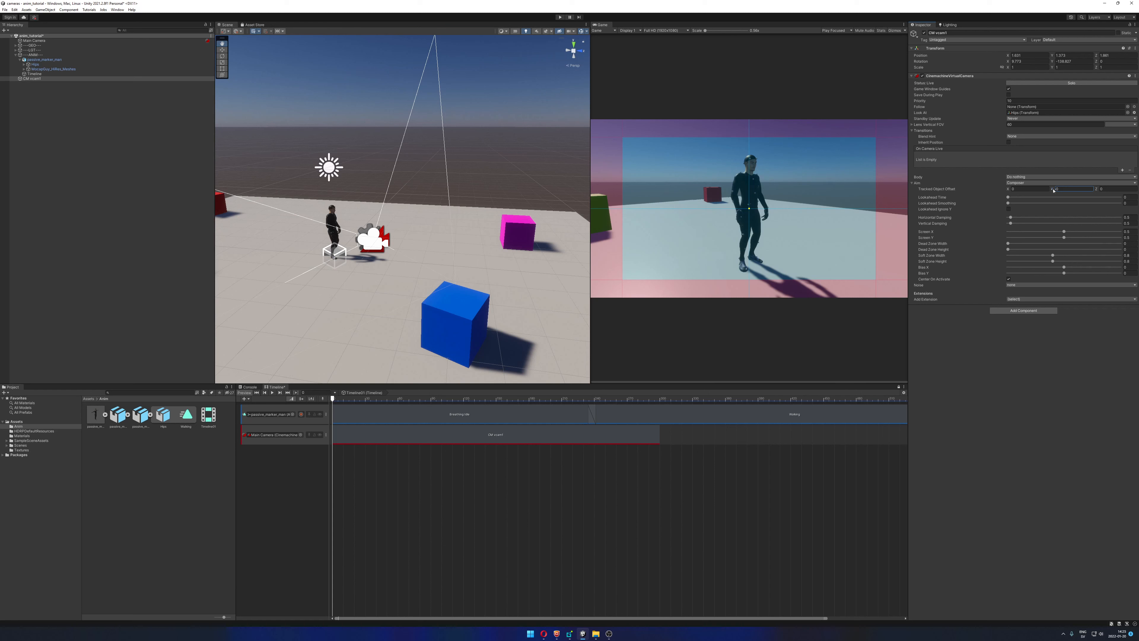
{"action": "left_click_drag", "start_coordinate": [1055, 190], "coordinate": [1061, 191]}
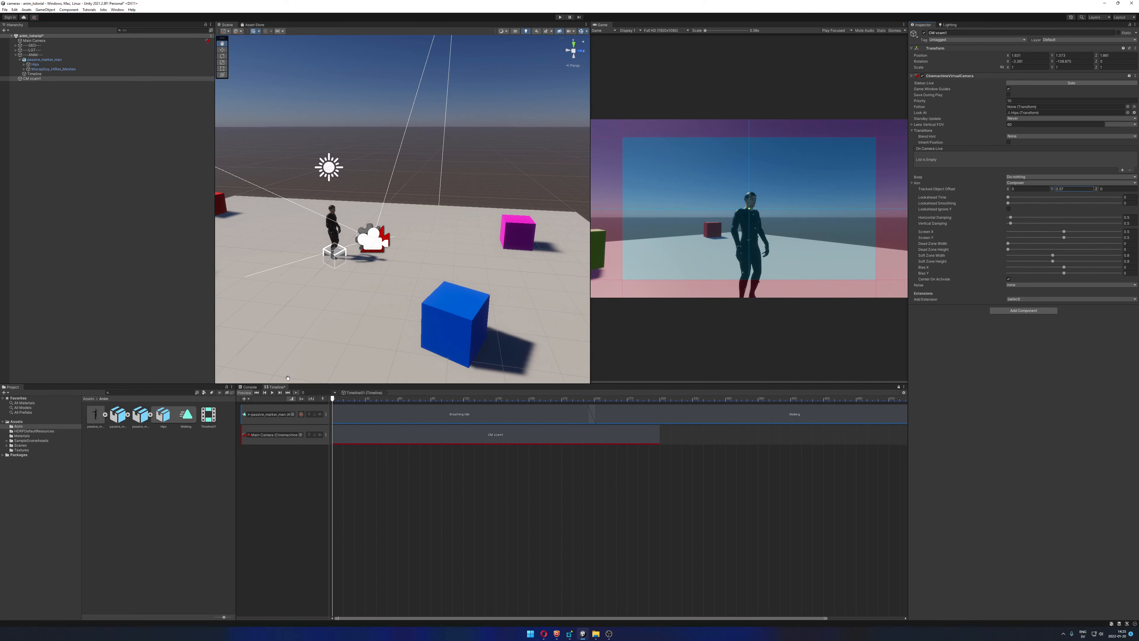
{"action": "left_click", "coordinate": [272, 393]}
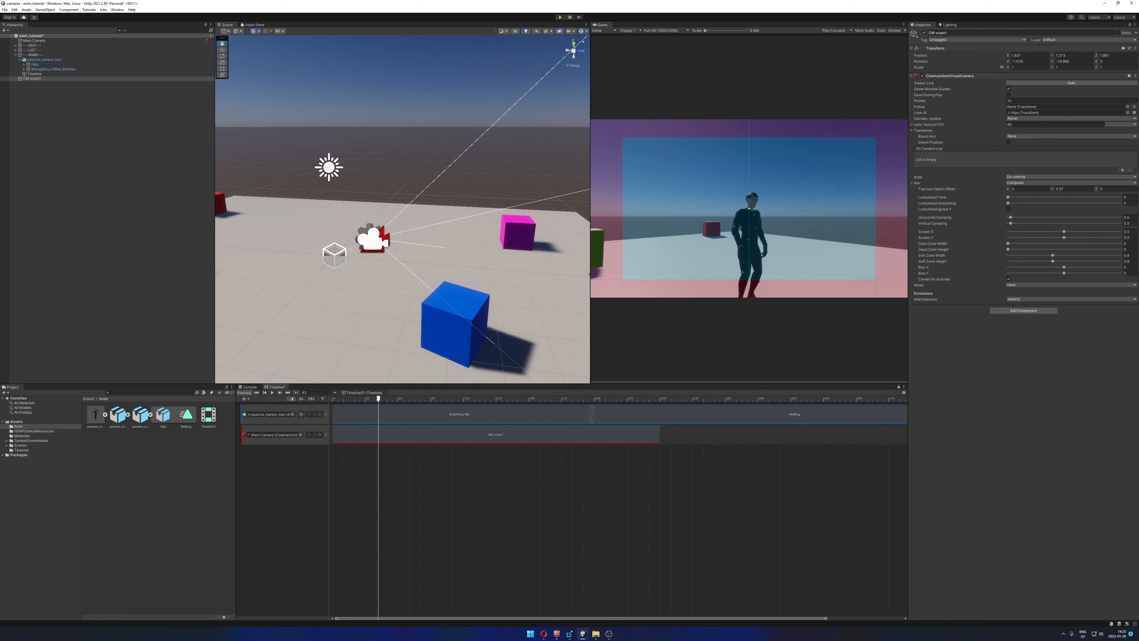
{"action": "left_click", "coordinate": [1063, 190]}
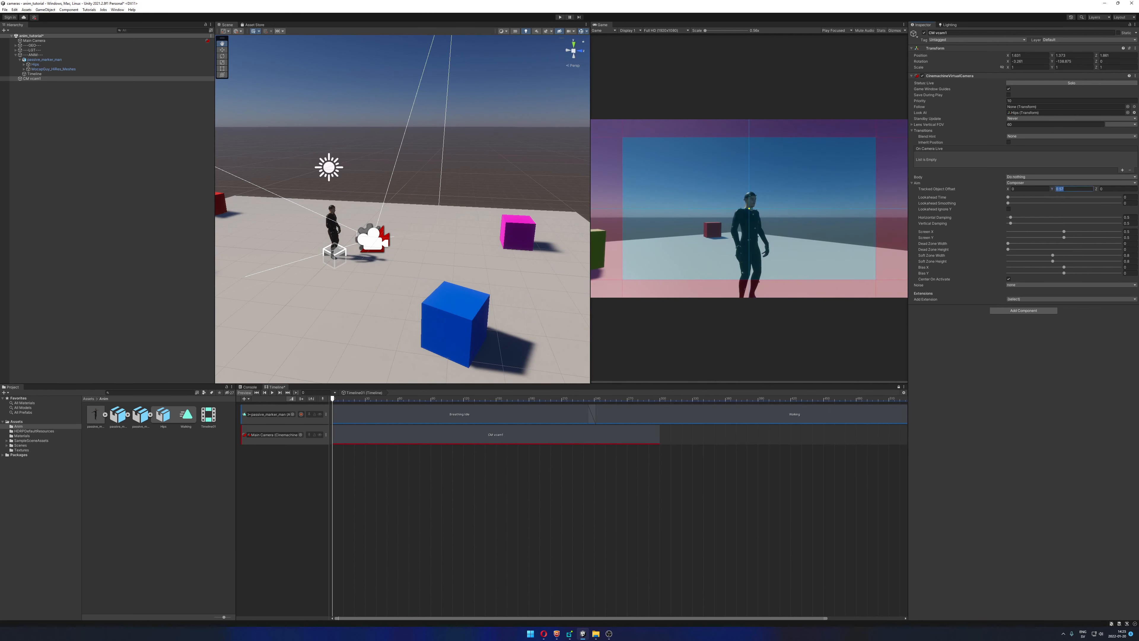
{"action": "type", "text": "0"}
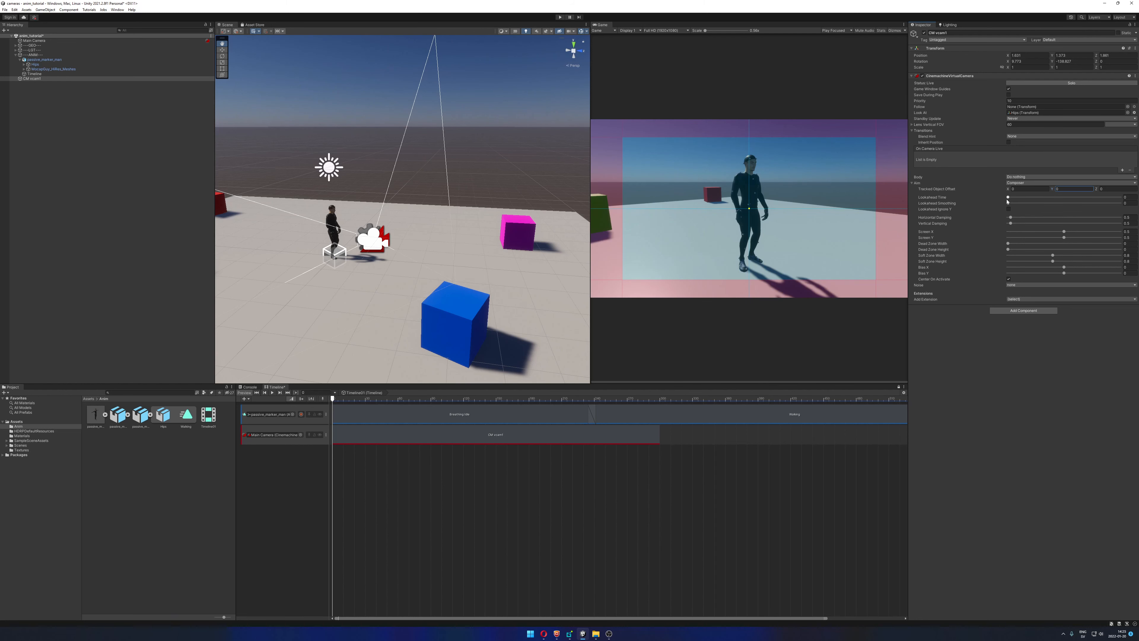
Try raising the Composer's horizontal and vertical damping to about 9 while scrubbing the timeline
{"action": "left_click_drag", "start_coordinate": [1008, 198], "coordinate": [1048, 203]}
{"action": "left_click_drag", "start_coordinate": [1011, 218], "coordinate": [1025, 226]}
{"action": "left_click_drag", "start_coordinate": [342, 399], "coordinate": [652, 399]}
{"action": "left_click_drag", "start_coordinate": [1023, 218], "coordinate": [1061, 219]}
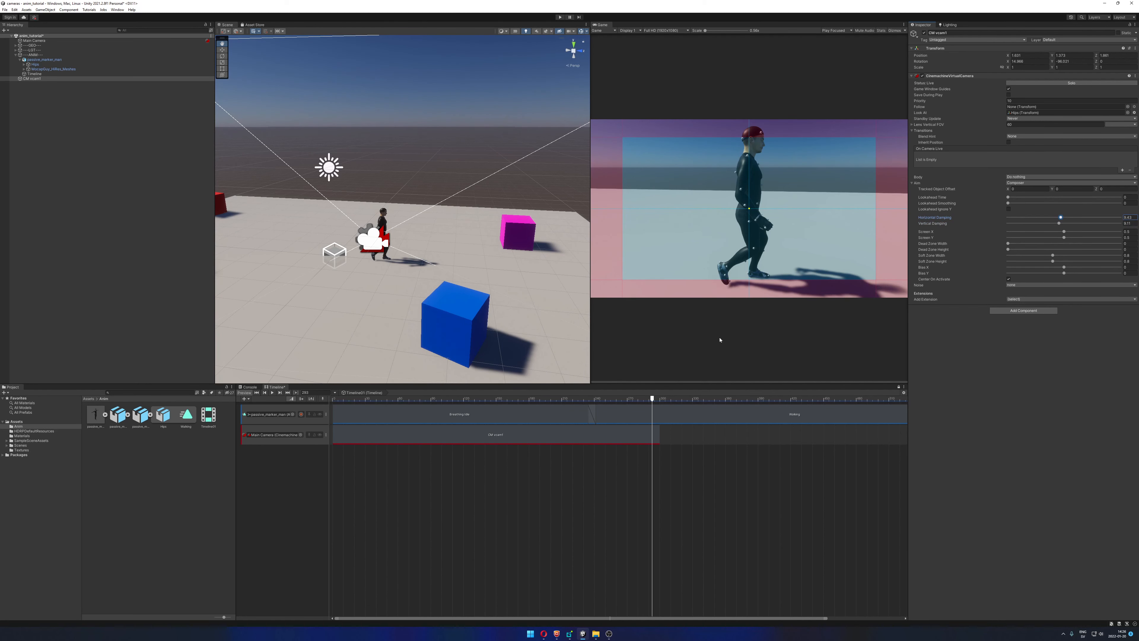
{"action": "left_click_drag", "start_coordinate": [670, 400], "coordinate": [552, 399]}
Set the Composer's horizontal and vertical damping to 0 and return to the start of the timeline
{"action": "left_click_drag", "start_coordinate": [1061, 217], "coordinate": [949, 221]}
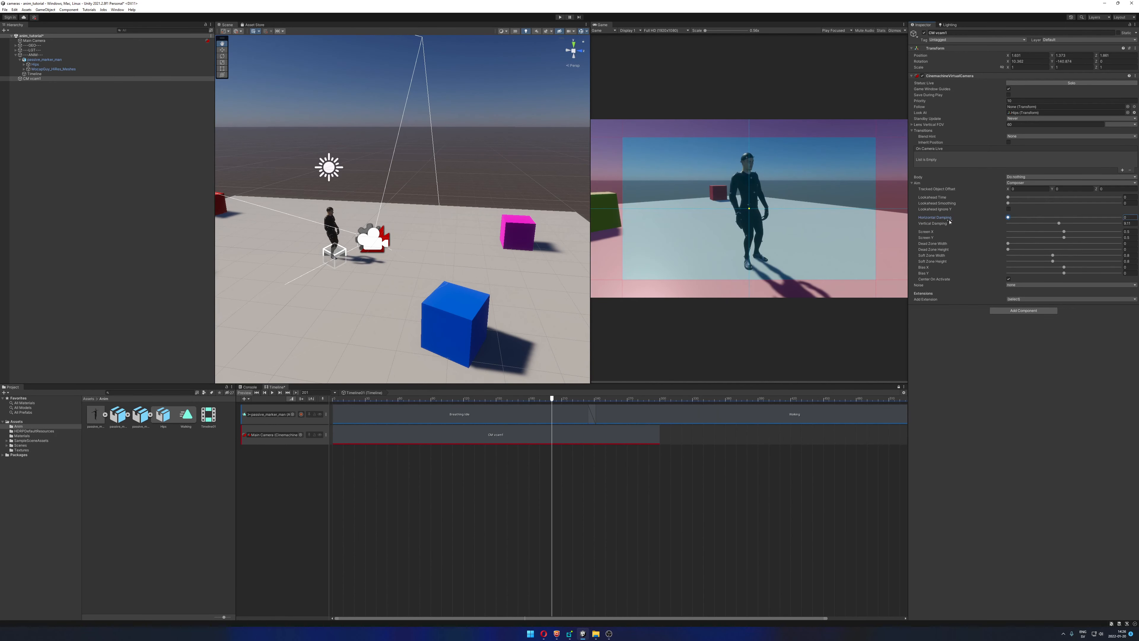
{"action": "left_click_drag", "start_coordinate": [1060, 223], "coordinate": [1005, 223]}
{"action": "left_click_drag", "start_coordinate": [552, 398], "coordinate": [330, 395]}
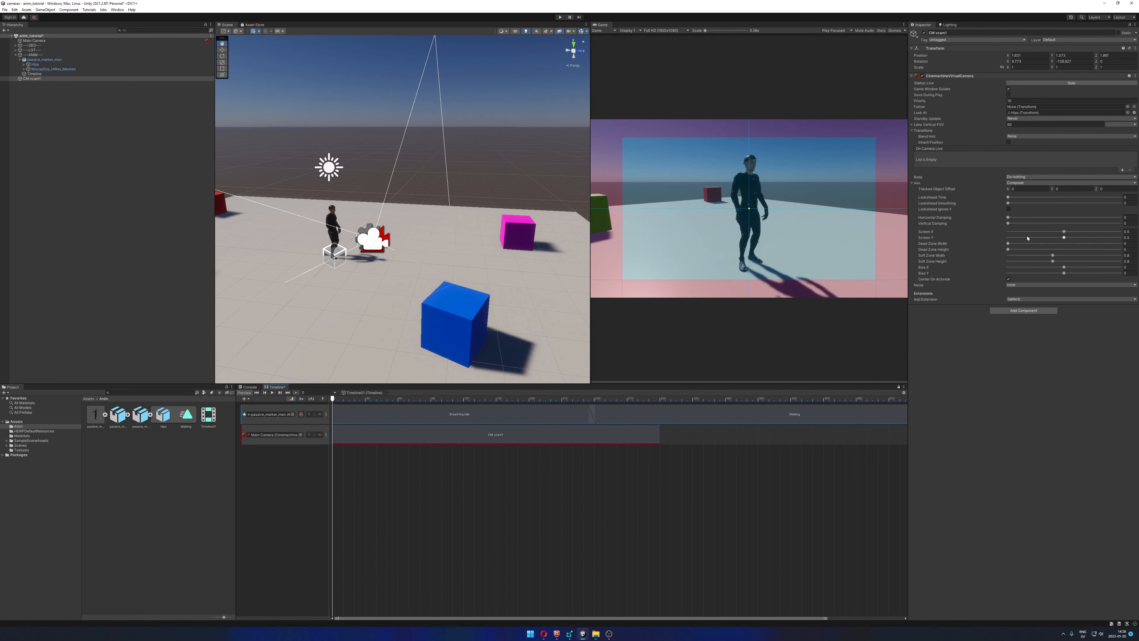
Try shifting the target's framing with the Composer's Screen X and Screen Y values, including setting both to 0
{"action": "mouse_move", "coordinate": [1064, 231]}
{"action": "left_mouse_down"}
{"action": "mouse_move", "coordinate": [1081, 234]}
{"action": "mouse_move", "coordinate": [1056, 241]}
{"action": "left_mouse_up"}
{"action": "left_click_drag", "start_coordinate": [359, 397], "coordinate": [332, 397]}
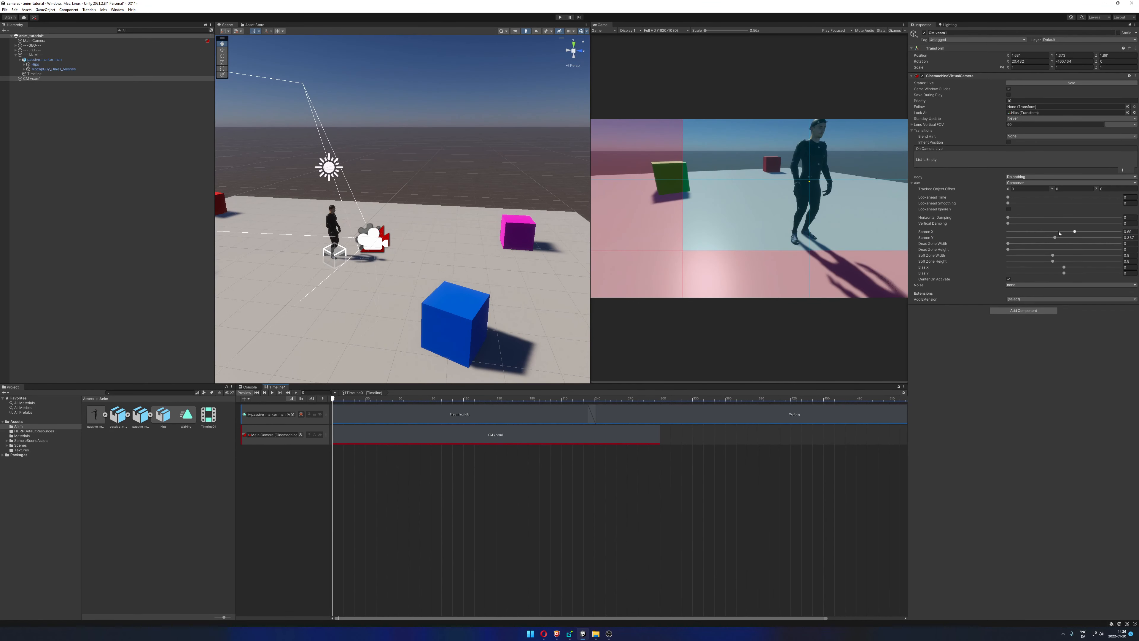
{"action": "left_click", "coordinate": [1135, 232]}
{"action": "type", "text": "0"}
{"action": "key", "text": "Tab"}
{"action": "type", "text": "0"}
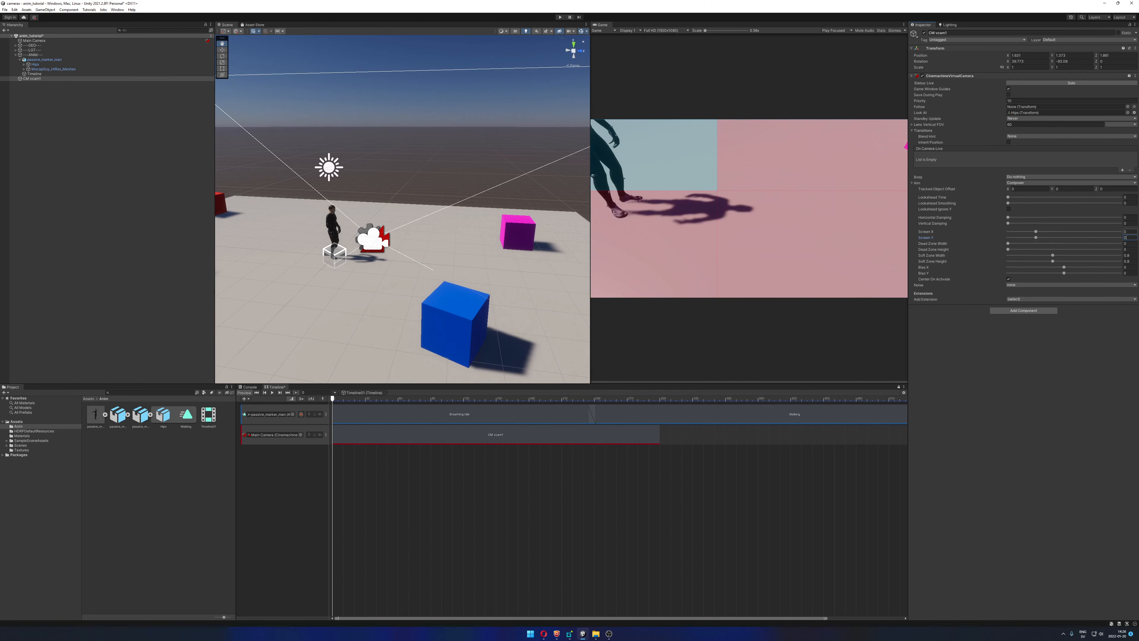
Undo the Screen X and Screen Y changes
{"action": "key", "text": "ctrl+z"}
{"action": "key", "text": "ctrl+z"}
{"action": "key", "text": "ctrl+z"}
{"action": "key", "text": "ctrl+z"}
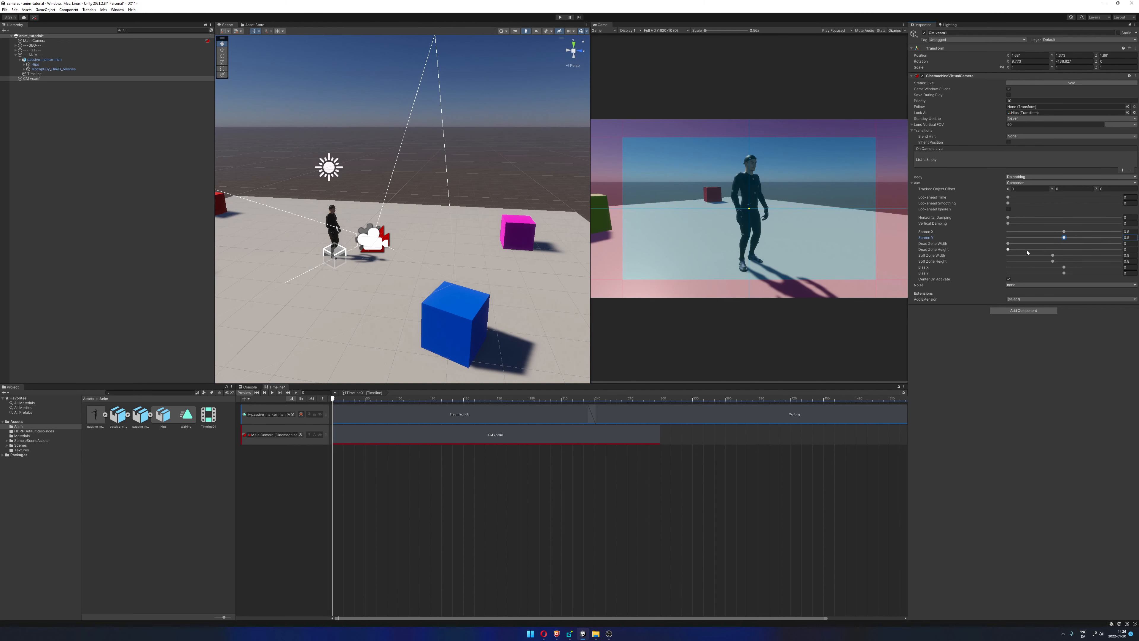
Try several smaller and larger soft zone widths and heights, scrubbing the timeline to compare the camera's behaviour
{"action": "left_click", "coordinate": [1010, 244]}
{"action": "left_click_drag", "start_coordinate": [1055, 259], "coordinate": [1028, 262]}
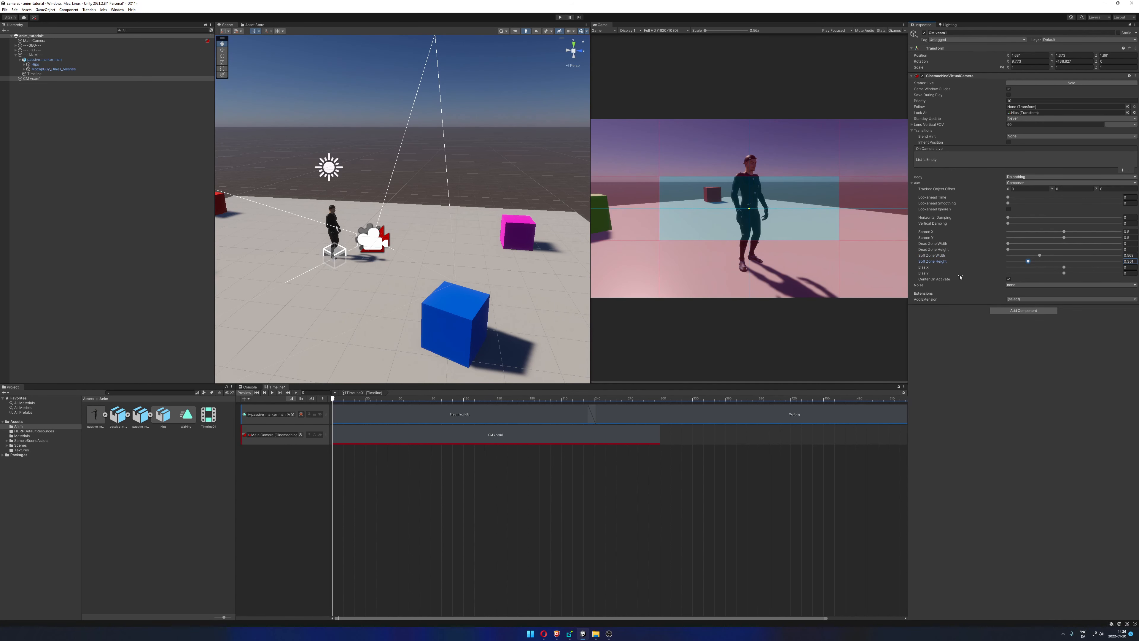
{"action": "left_click_drag", "start_coordinate": [356, 399], "coordinate": [574, 399]}
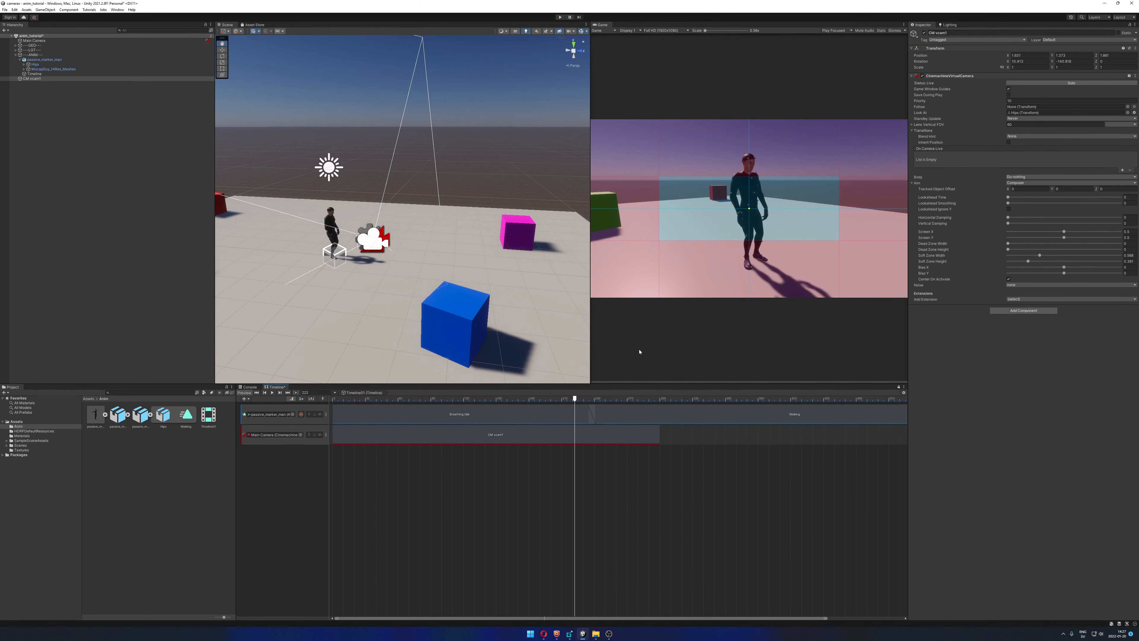
{"action": "left_click_drag", "start_coordinate": [1039, 256], "coordinate": [1041, 257]}
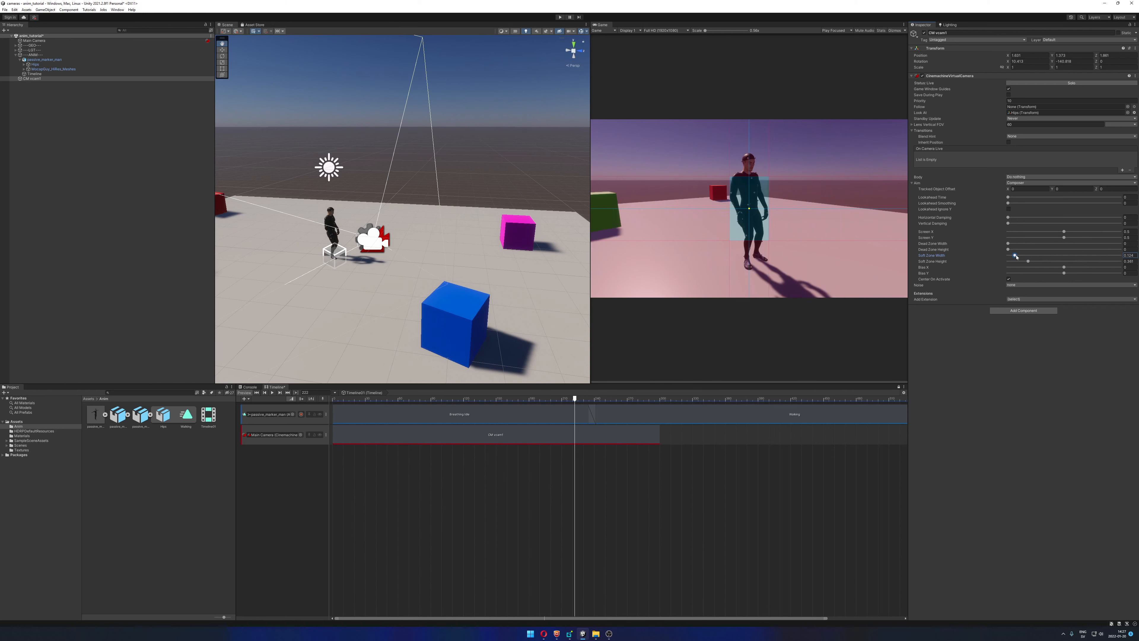
{"action": "left_click_drag", "start_coordinate": [1016, 257], "coordinate": [1019, 264]}
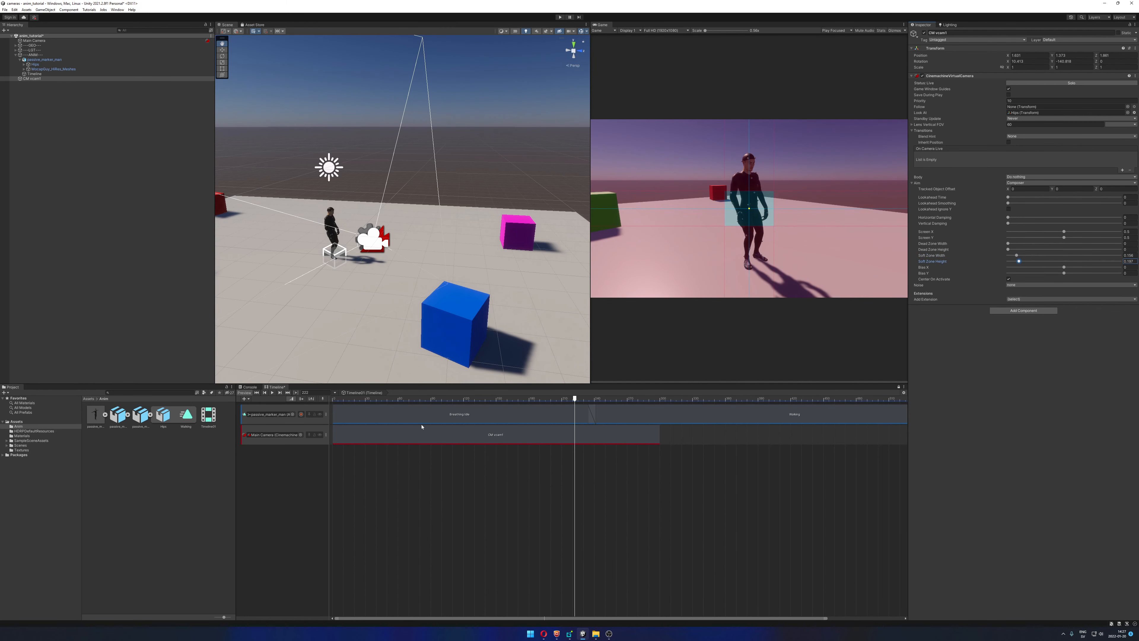
{"action": "left_click_drag", "start_coordinate": [574, 398], "coordinate": [533, 398]}
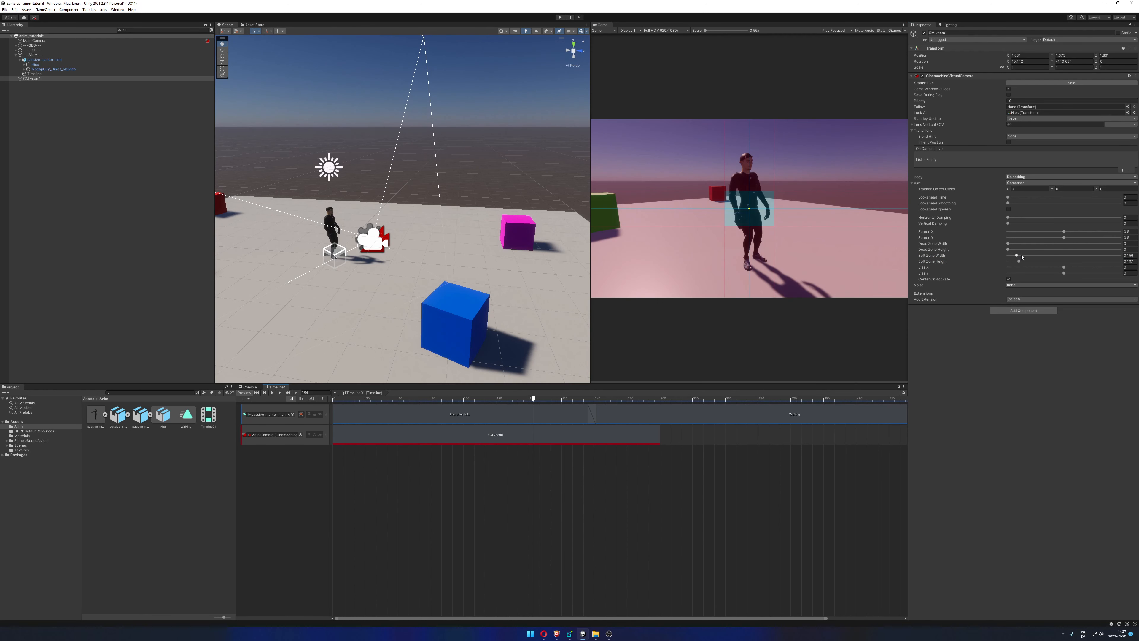
{"action": "left_click_drag", "start_coordinate": [1022, 257], "coordinate": [1076, 262]}
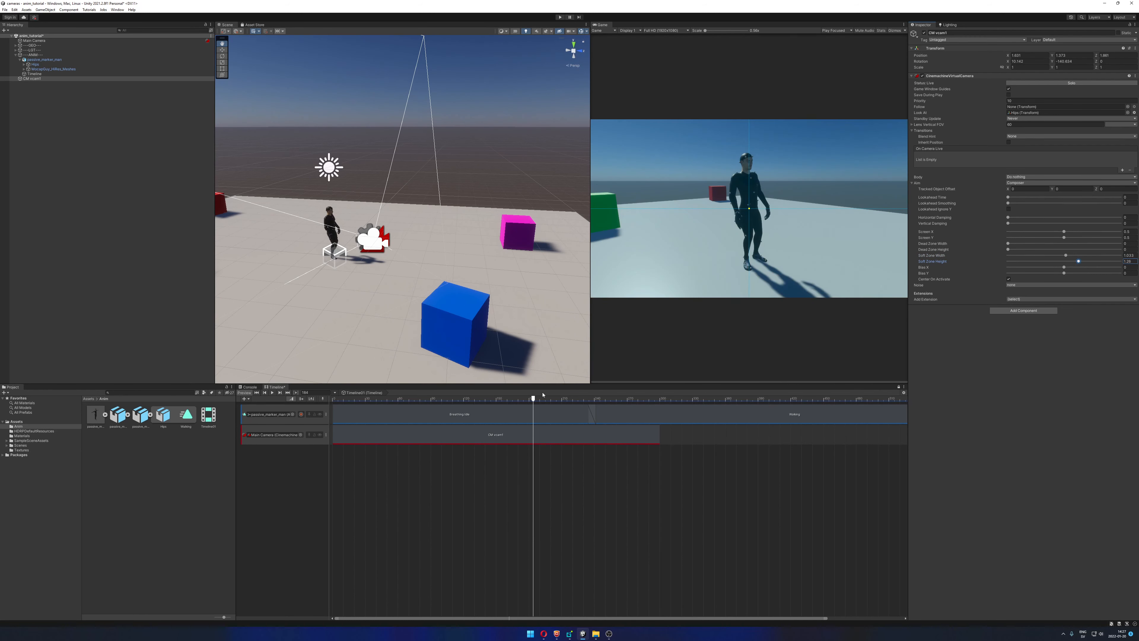
{"action": "left_click_drag", "start_coordinate": [543, 398], "coordinate": [581, 398]}
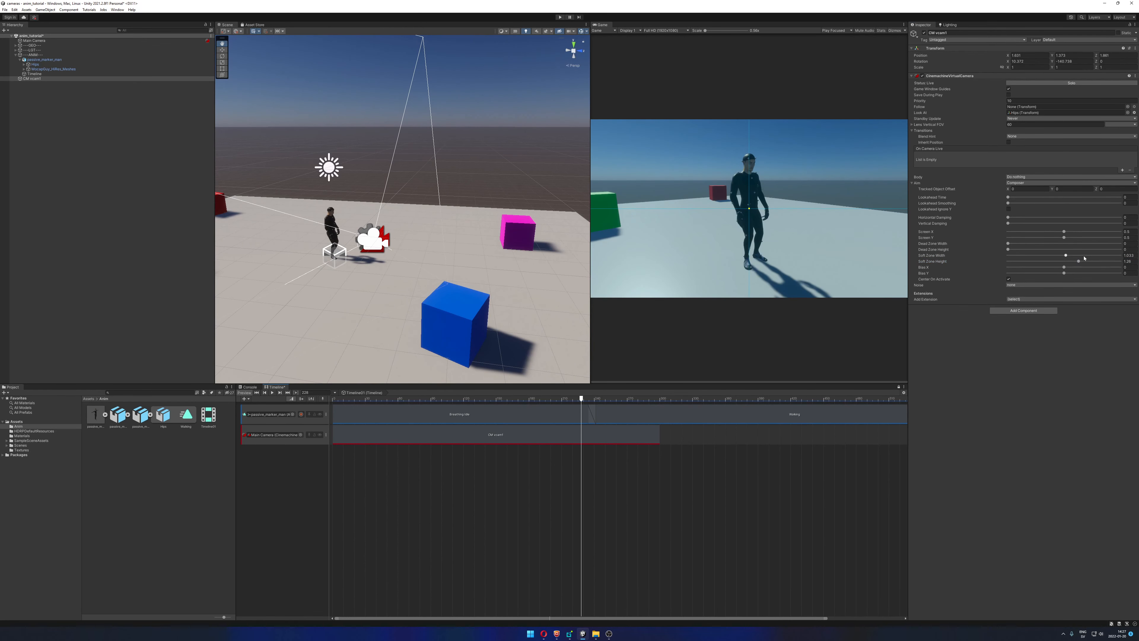
Set the dead zone width and height to about 0.55 and the soft zone to about 0.8, and scrub to check the tracking
{"action": "mouse_move", "coordinate": [1079, 261]}
{"action": "left_mouse_down"}
{"action": "mouse_move", "coordinate": [1050, 261]}
{"action": "mouse_move", "coordinate": [1048, 249]}
{"action": "mouse_move", "coordinate": [1060, 249]}
{"action": "mouse_move", "coordinate": [1045, 244]}
{"action": "mouse_move", "coordinate": [1066, 245]}
{"action": "left_mouse_up"}
{"action": "left_click_drag", "start_coordinate": [596, 403], "coordinate": [729, 395]}
{"action": "left_click_drag", "start_coordinate": [1064, 232], "coordinate": [1051, 261]}
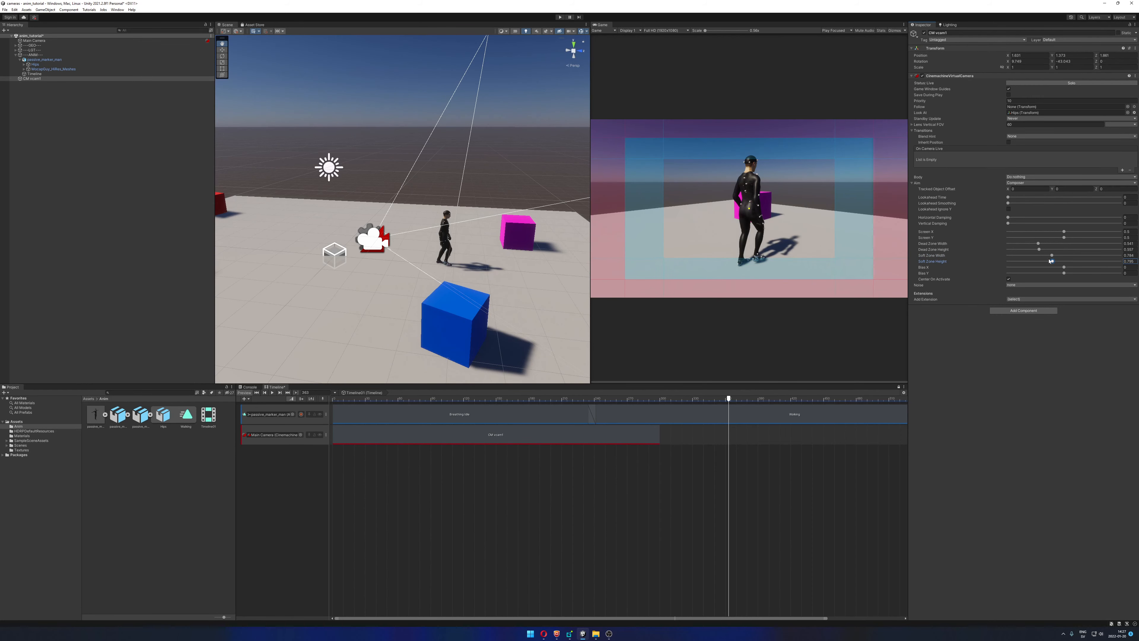
{"action": "left_click_drag", "start_coordinate": [712, 399], "coordinate": [566, 375]}
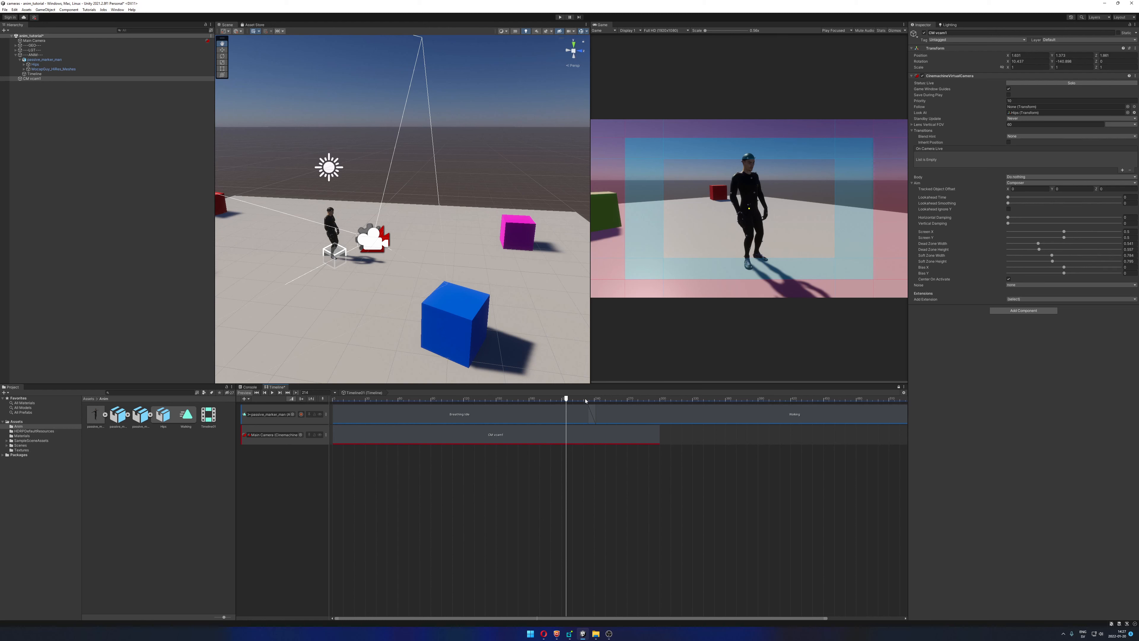
{"action": "left_click_drag", "start_coordinate": [585, 399], "coordinate": [625, 399]}
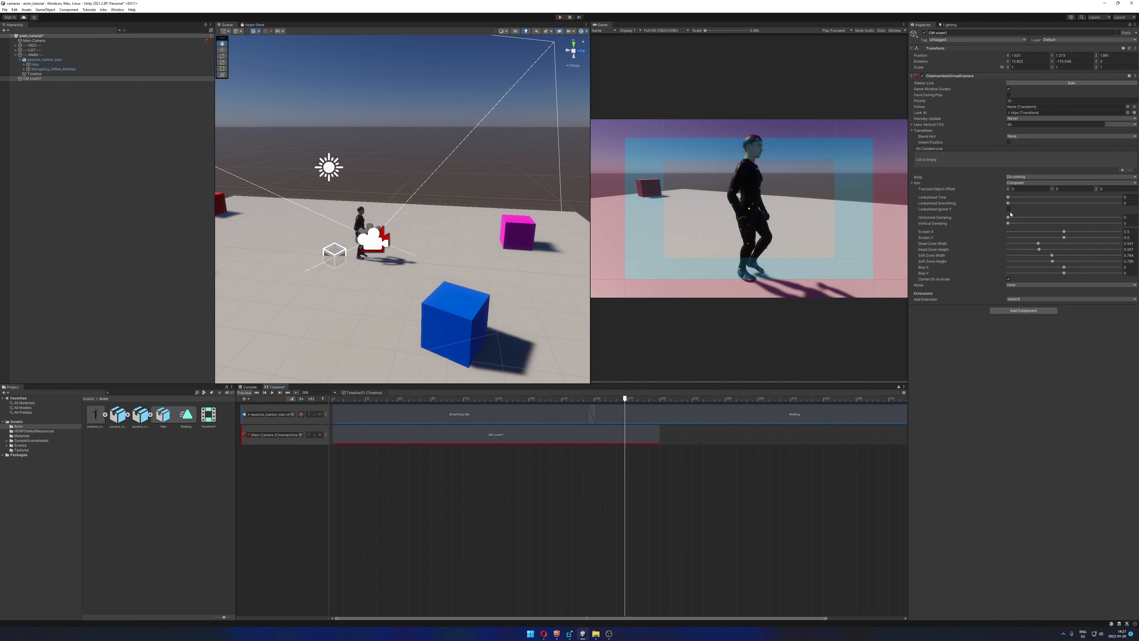
Set the Composer's tracked object Y offset to 0.84, the dead zone to about 0.55 by 0.33 and the soft zone width to about 0.66
{"action": "left_click_drag", "start_coordinate": [1055, 190], "coordinate": [1062, 192]}
{"action": "left_click_drag", "start_coordinate": [650, 402], "coordinate": [729, 401]}
{"action": "mouse_move", "coordinate": [1039, 249]}
{"action": "left_mouse_down"}
{"action": "mouse_move", "coordinate": [1053, 251]}
{"action": "mouse_move", "coordinate": [1027, 250]}
{"action": "mouse_move", "coordinate": [1047, 257]}
{"action": "mouse_move", "coordinate": [1046, 244]}
{"action": "left_mouse_up"}
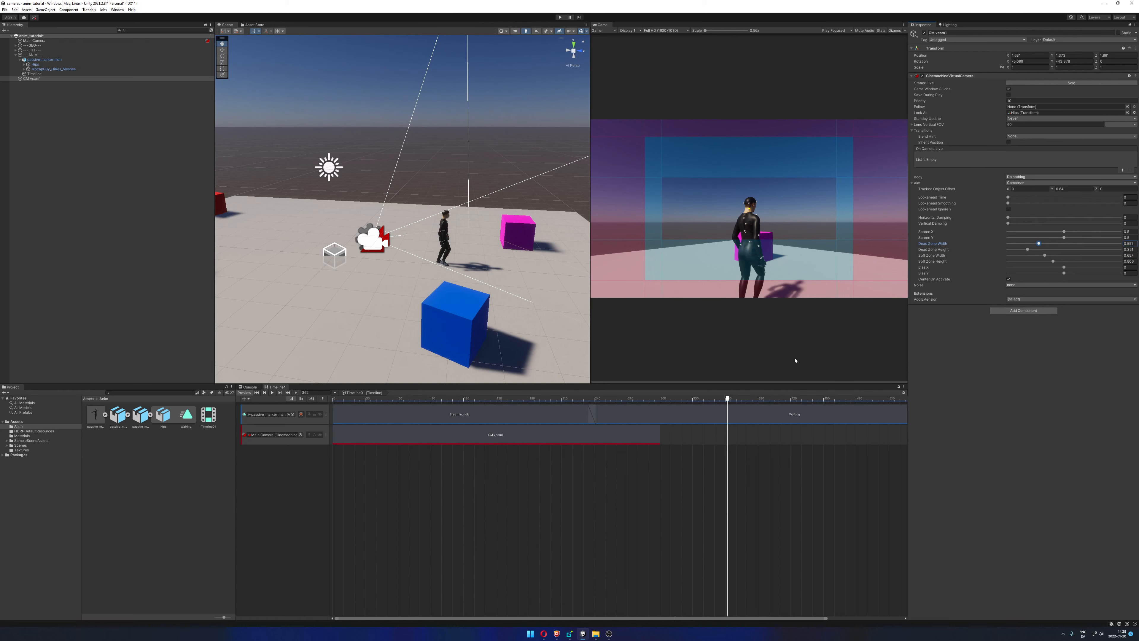
Play and scrub the timeline from the start to check how the camera tracks the walking character
{"action": "left_click_drag", "start_coordinate": [729, 403], "coordinate": [332, 403]}
{"action": "key", "text": "space"}
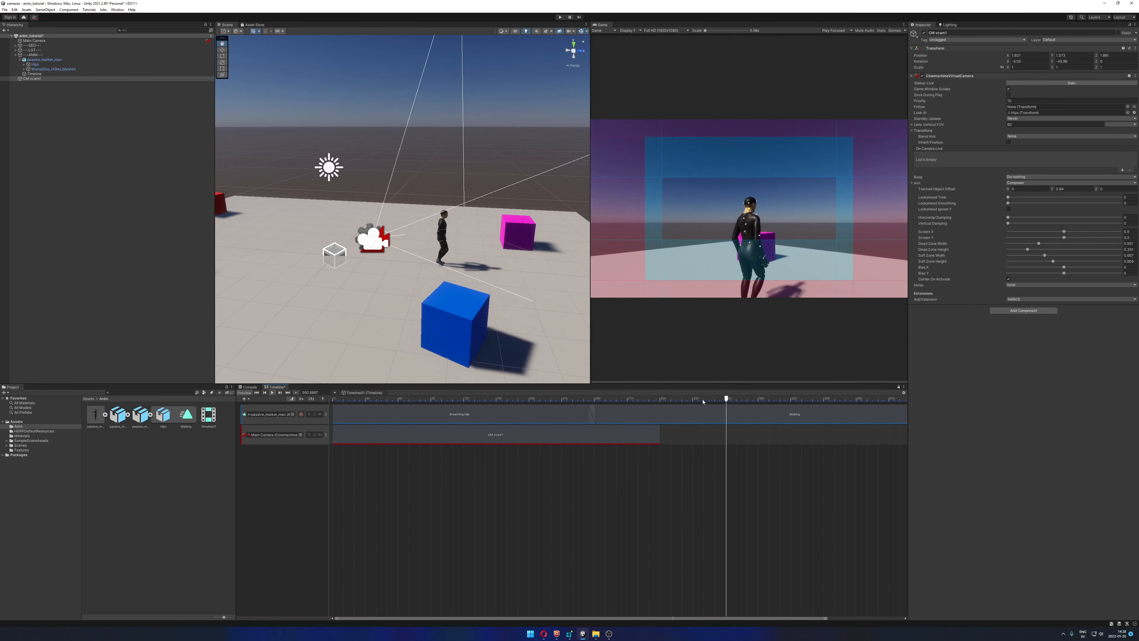
{"action": "left_click", "coordinate": [525, 399]}
{"action": "left_click_drag", "start_coordinate": [521, 397], "coordinate": [291, 398]}
{"action": "left_click", "coordinate": [272, 392]}
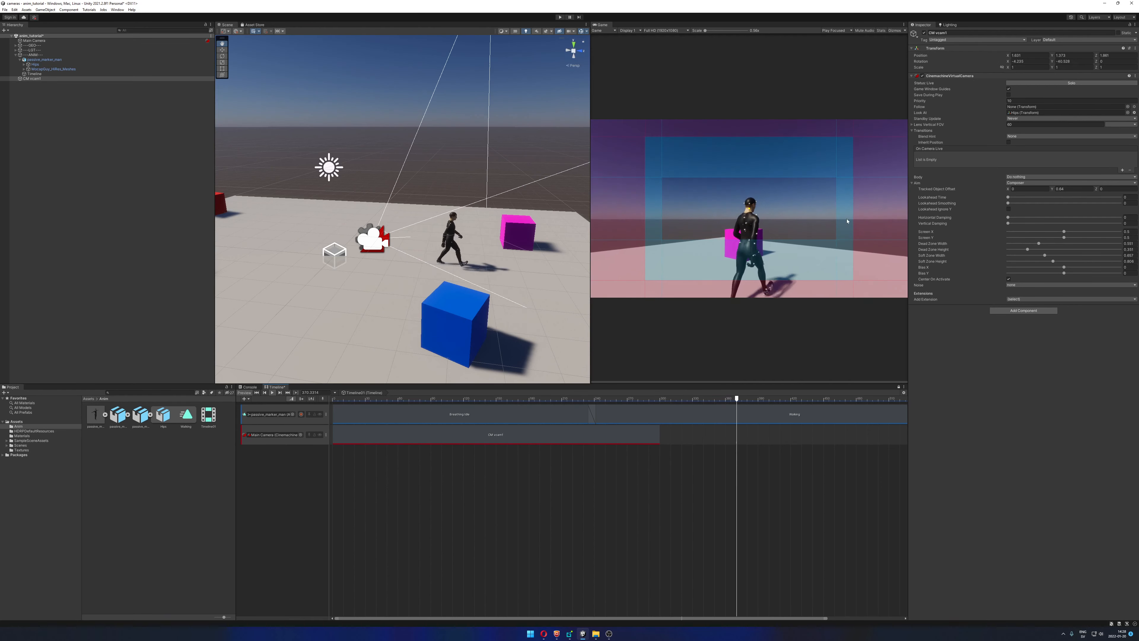
{"action": "left_click_drag", "start_coordinate": [783, 398], "coordinate": [365, 387]}
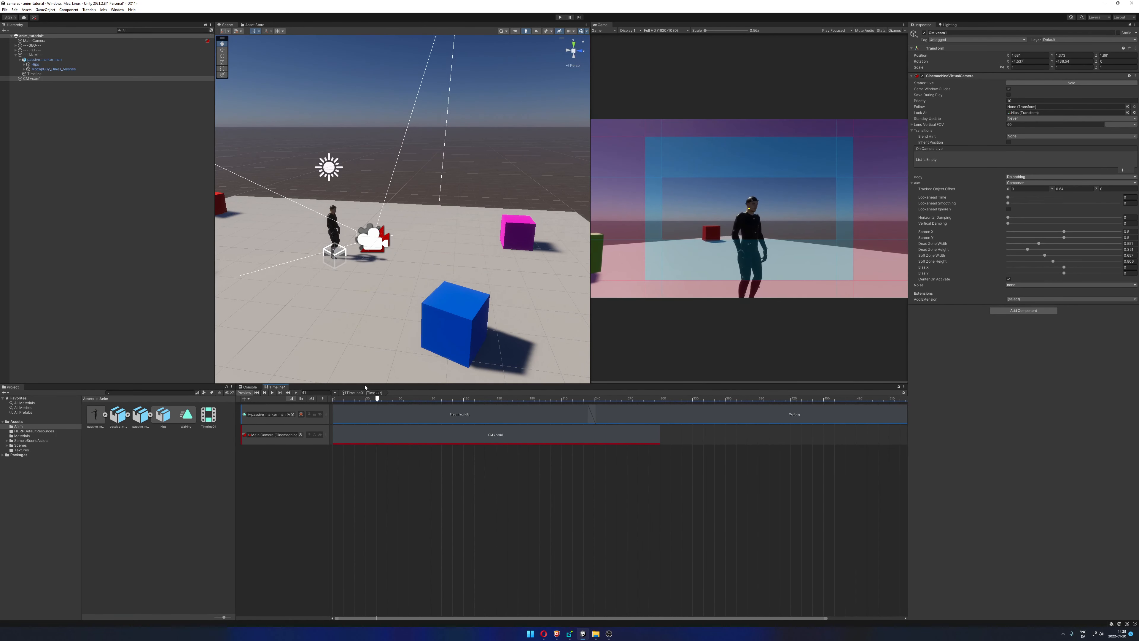
{"action": "left_click", "coordinate": [272, 393]}
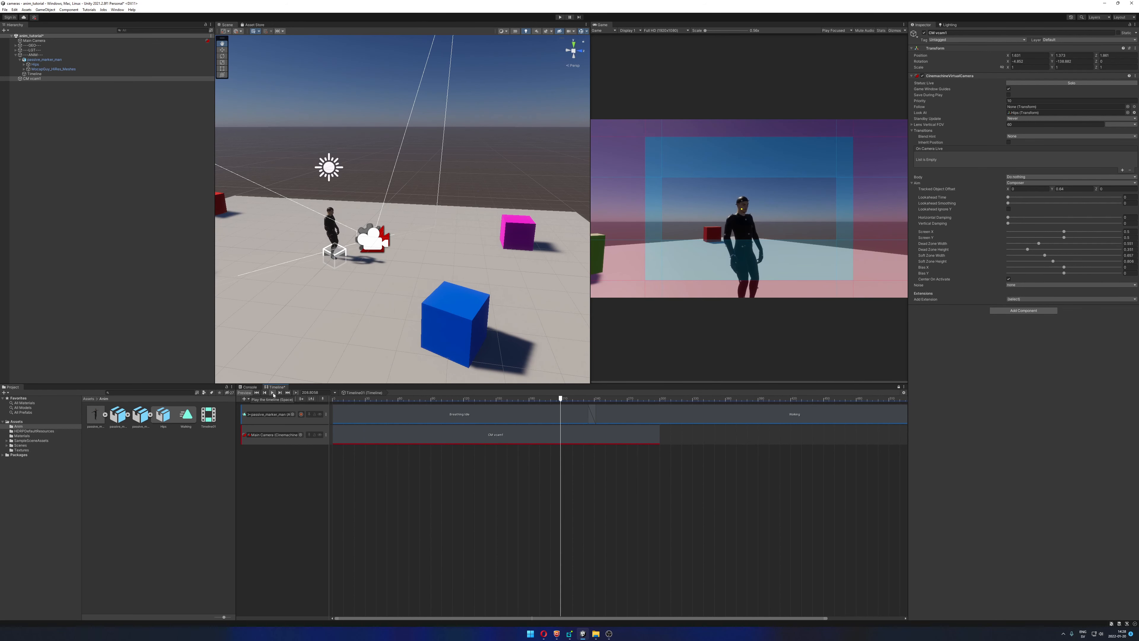
{"action": "left_click", "coordinate": [274, 394]}
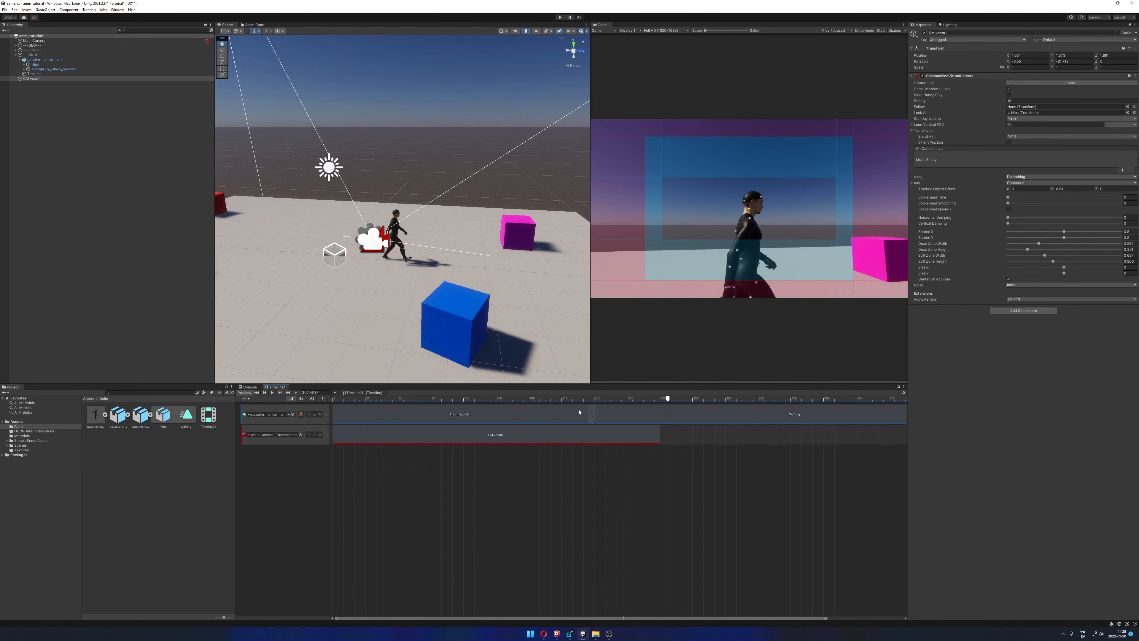
{"action": "left_click_drag", "start_coordinate": [664, 400], "coordinate": [331, 392]}
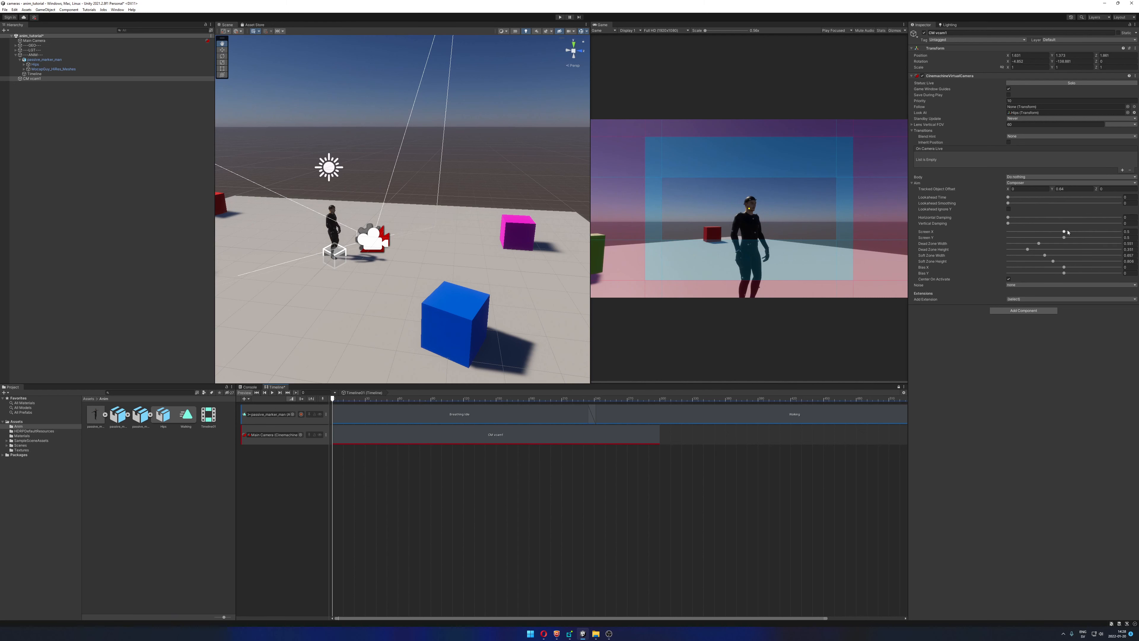
Enlarge the dead zone to about 0.96 wide and 0.84 high, and play the timeline to check the camera movement
{"action": "mouse_move", "coordinate": [1039, 244]}
{"action": "left_mouse_down"}
{"action": "mouse_move", "coordinate": [1028, 245]}
{"action": "mouse_move", "coordinate": [1067, 246]}
{"action": "mouse_move", "coordinate": [1045, 243]}
{"action": "mouse_move", "coordinate": [1066, 244]}
{"action": "mouse_move", "coordinate": [1055, 249]}
{"action": "left_mouse_up"}
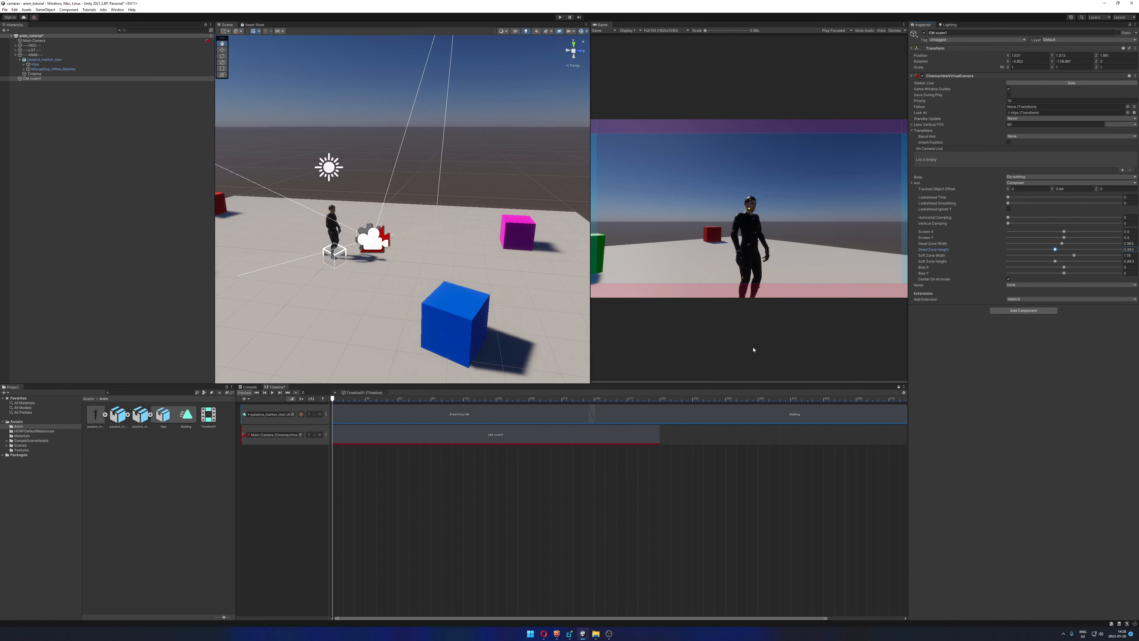
{"action": "left_click", "coordinate": [272, 393]}
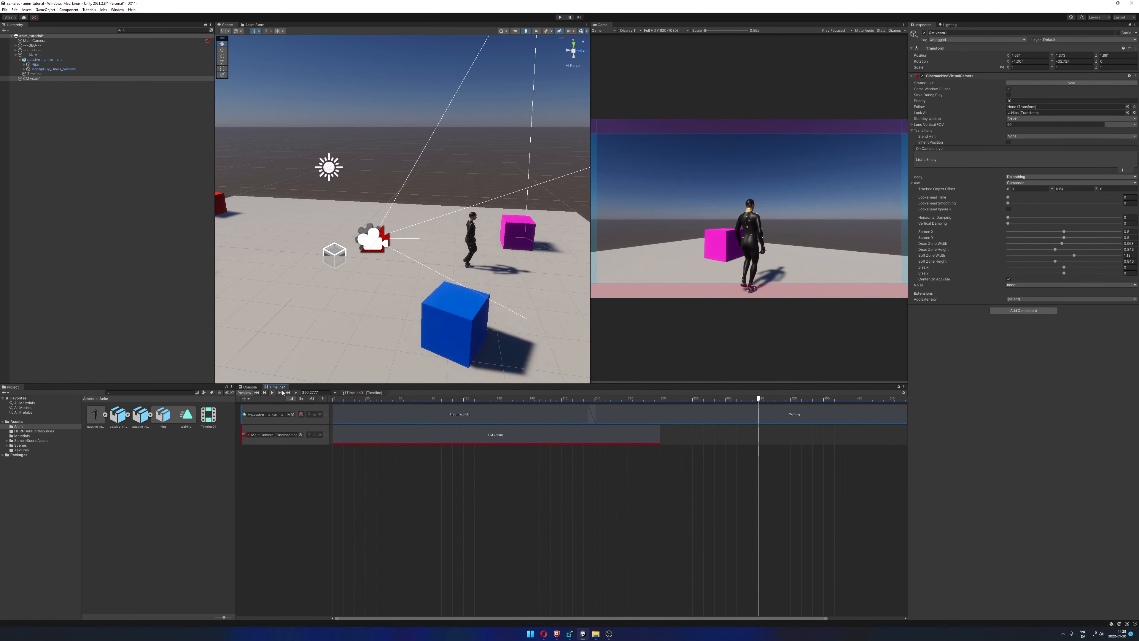
{"action": "left_click_drag", "start_coordinate": [708, 401], "coordinate": [604, 401]}
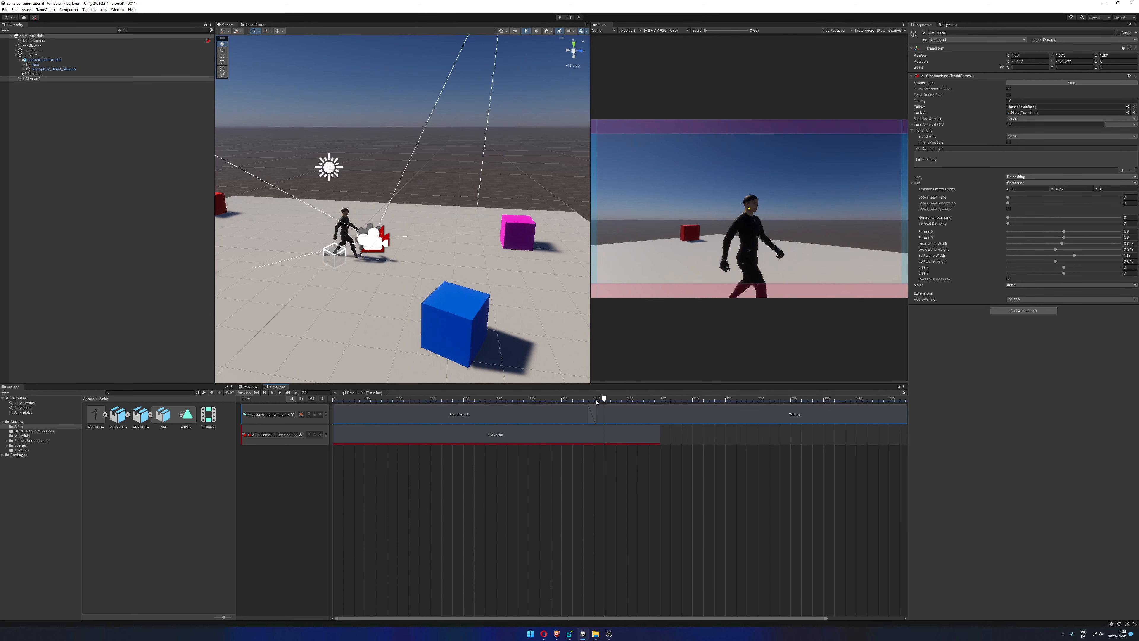
{"action": "left_click_drag", "start_coordinate": [597, 402], "coordinate": [331, 402]}
Reduce the soft zone to about 0.57 wide and 0.51 high around a smaller dead zone
{"action": "left_click_drag", "start_coordinate": [1065, 232], "coordinate": [1037, 262]}
{"action": "key", "text": "ctrl+z"}
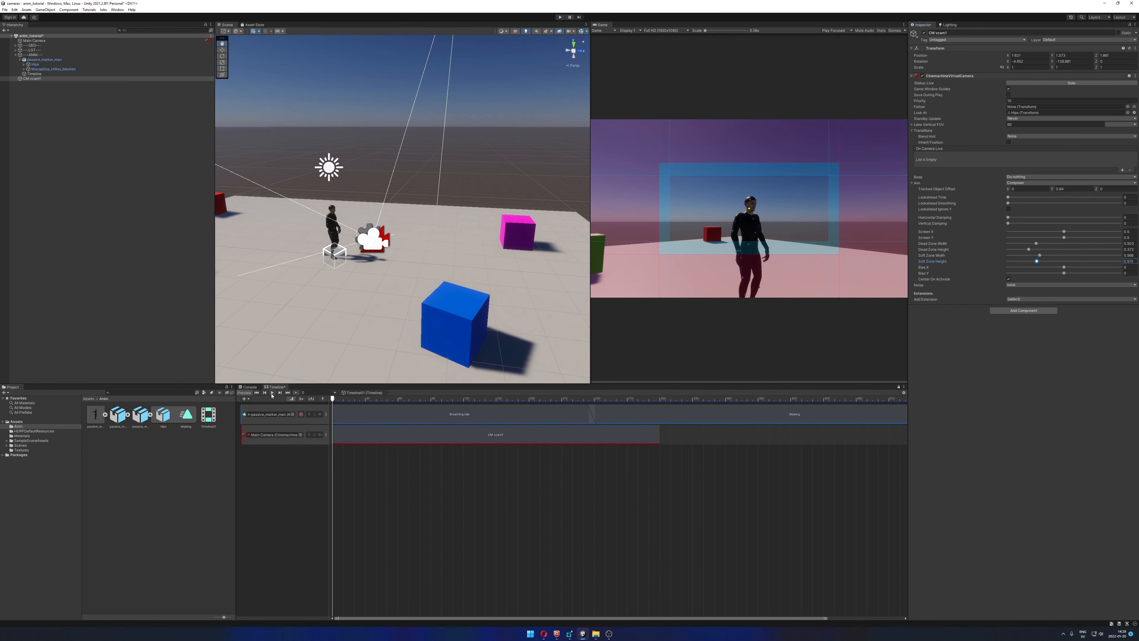
{"action": "left_click", "coordinate": [272, 393]}
Set the width and height of both the dead zone and the soft zone to 0.5, and play the timeline
{"action": "type", "text": "0"}
{"action": "key", "text": "Tab"}
{"action": "type", "text": "0"}
{"action": "key", "text": "Tab"}
{"action": "type", "text": "0"}
{"action": "key", "text": "Tab"}
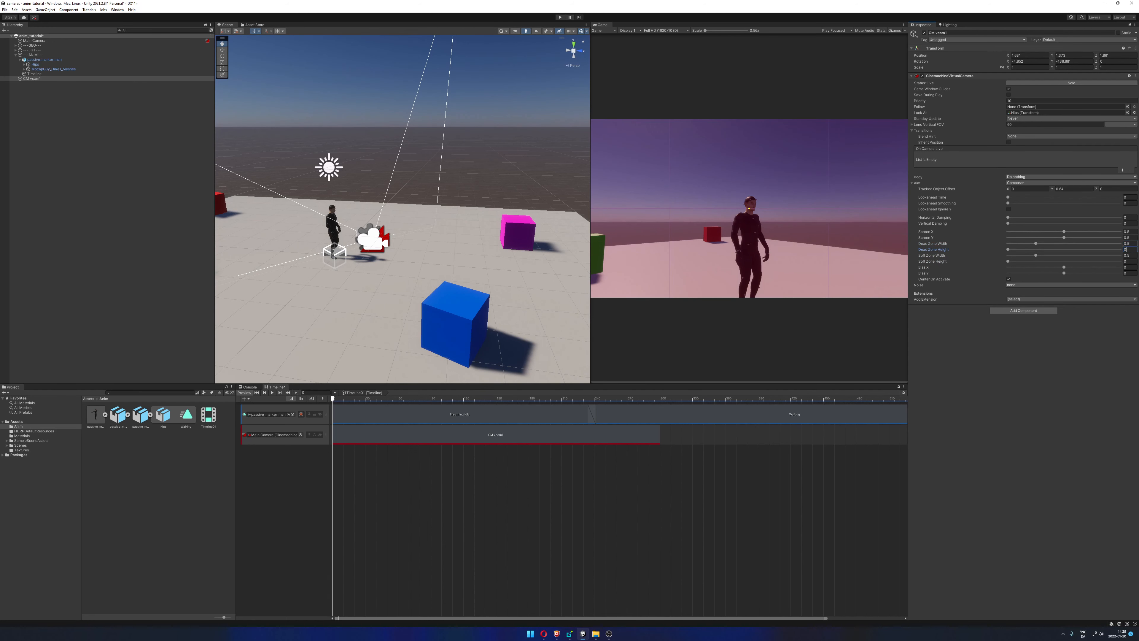
{"action": "type", "text": ".5"}
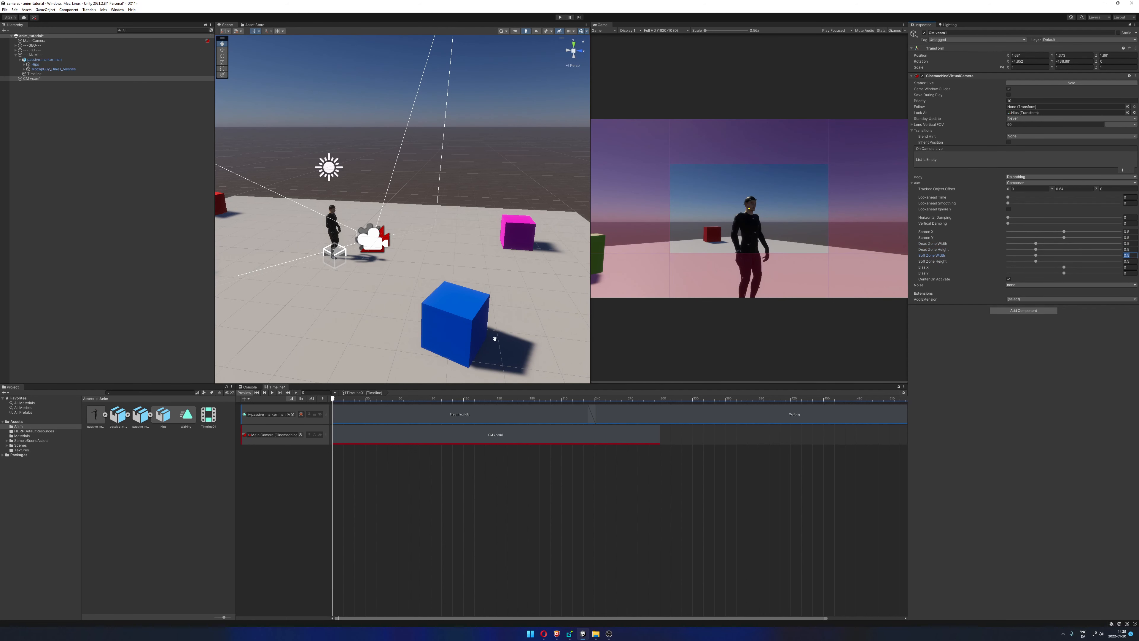
{"action": "left_click", "coordinate": [275, 393]}
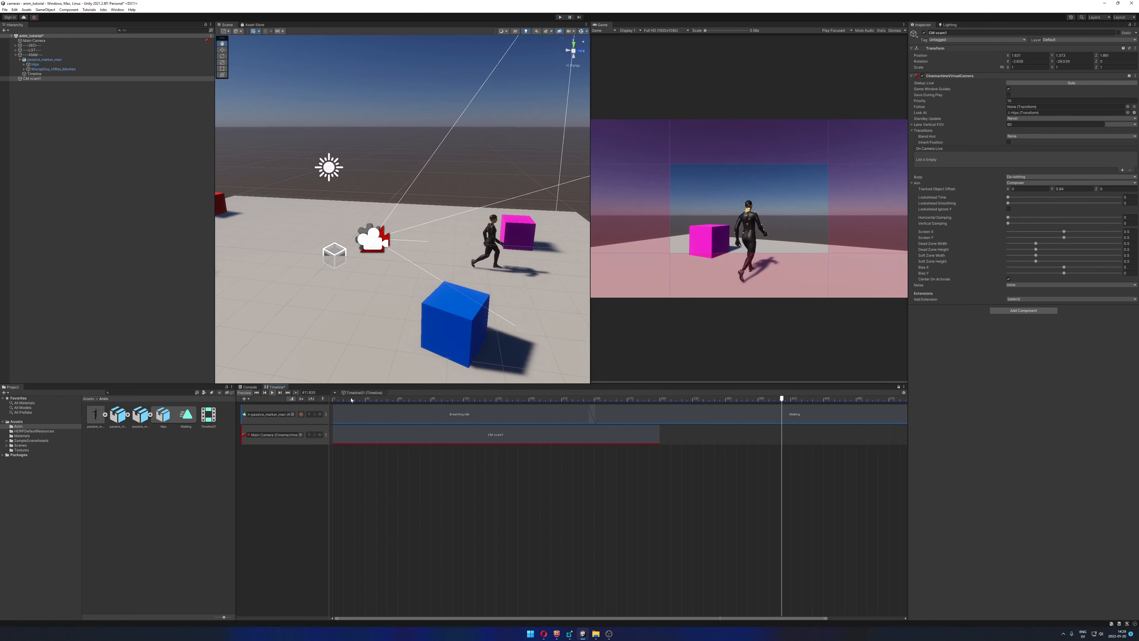
{"action": "left_click", "coordinate": [278, 392]}
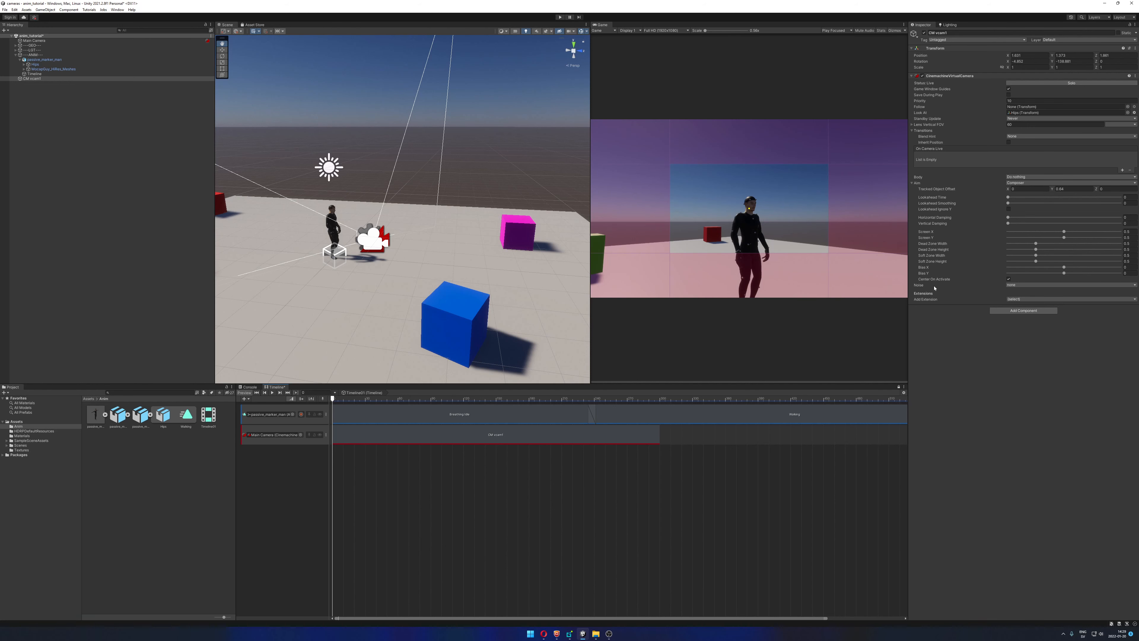
Add Basic Multi Channel Perlin noise to CM vcam1 with the Handheld_normal_mild noise profile
{"action": "left_click", "coordinate": [1037, 284]}
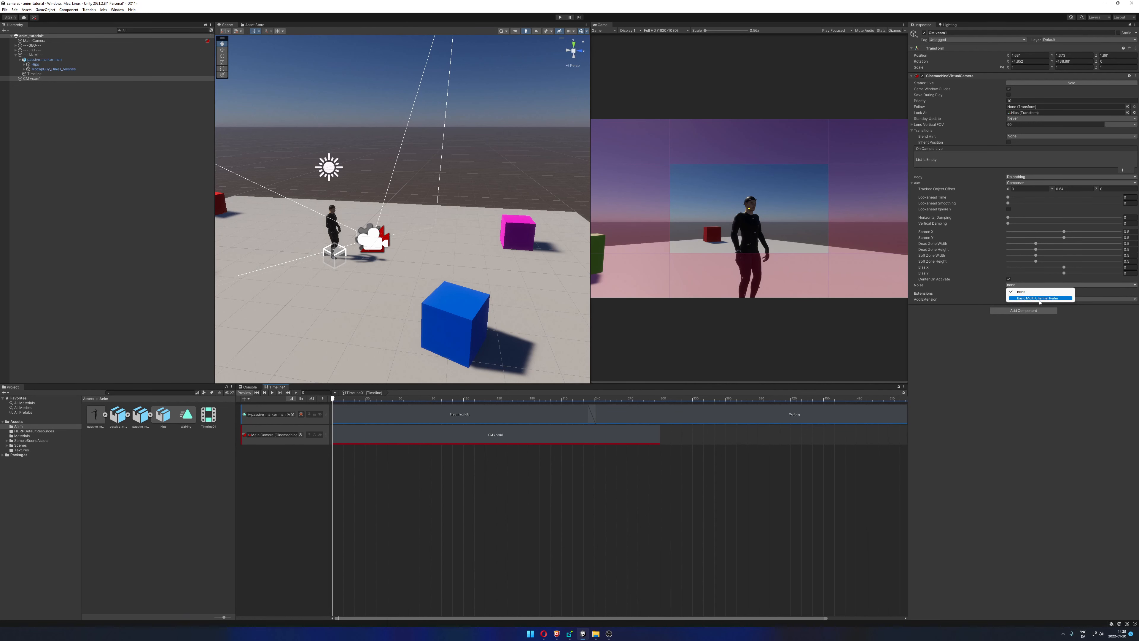
{"action": "left_click", "coordinate": [1035, 298]}
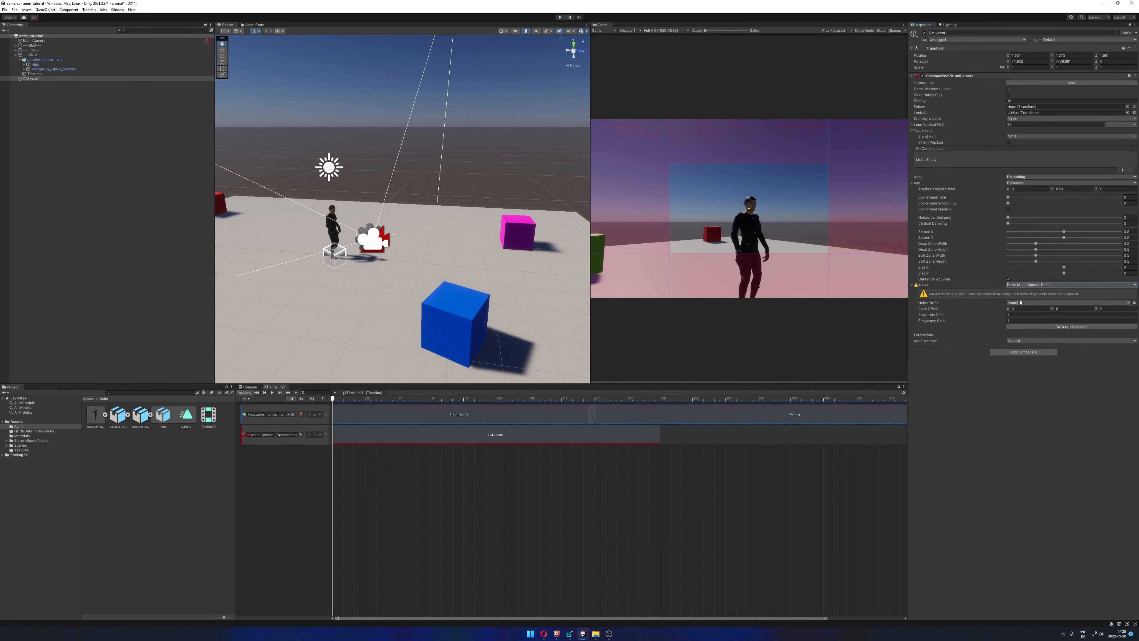
{"action": "left_click", "coordinate": [1021, 302]}
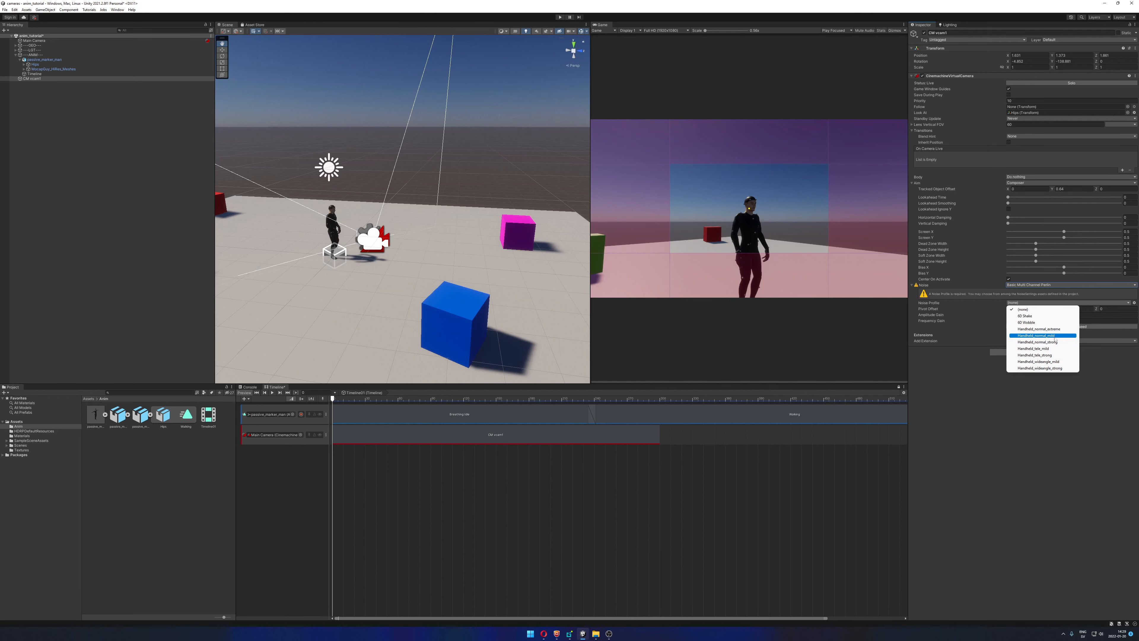
{"action": "left_click", "coordinate": [1059, 336]}
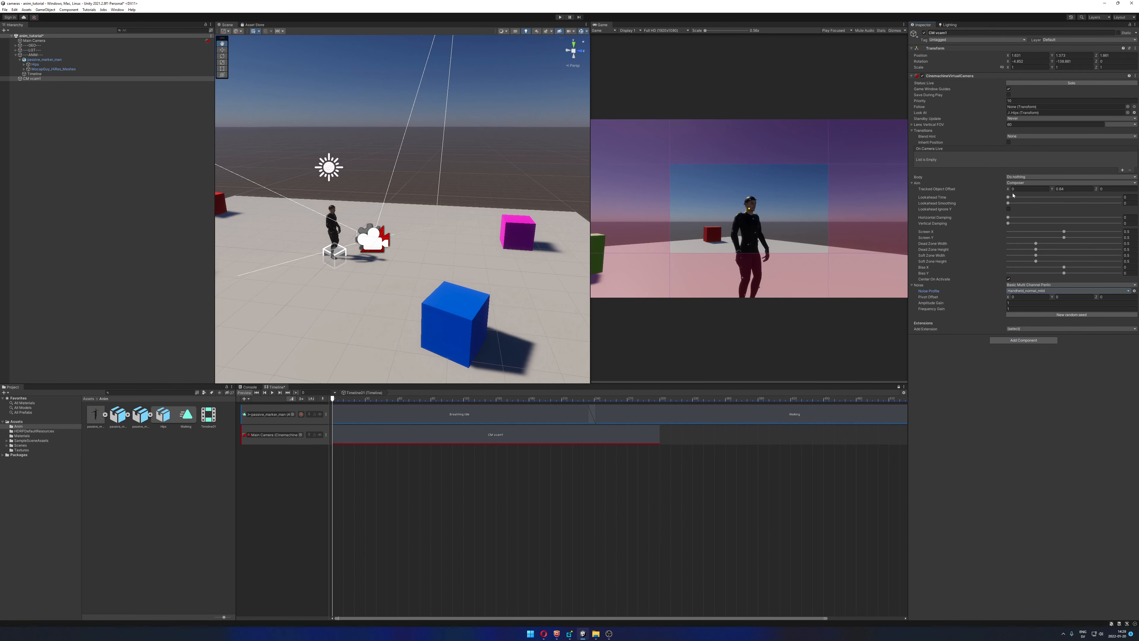
Try the Group Composer aim on CM vcam1, and switch back to Composer
{"action": "left_click", "coordinate": [1034, 183]}
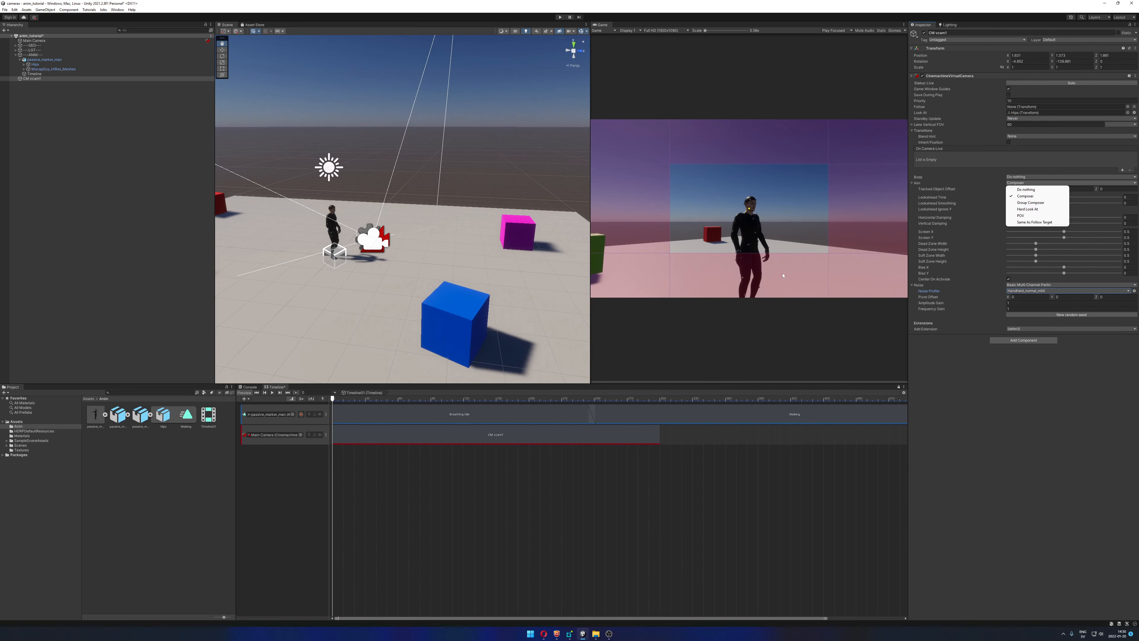
{"action": "left_click", "coordinate": [1040, 202]}
{"action": "left_click", "coordinate": [1029, 182]}
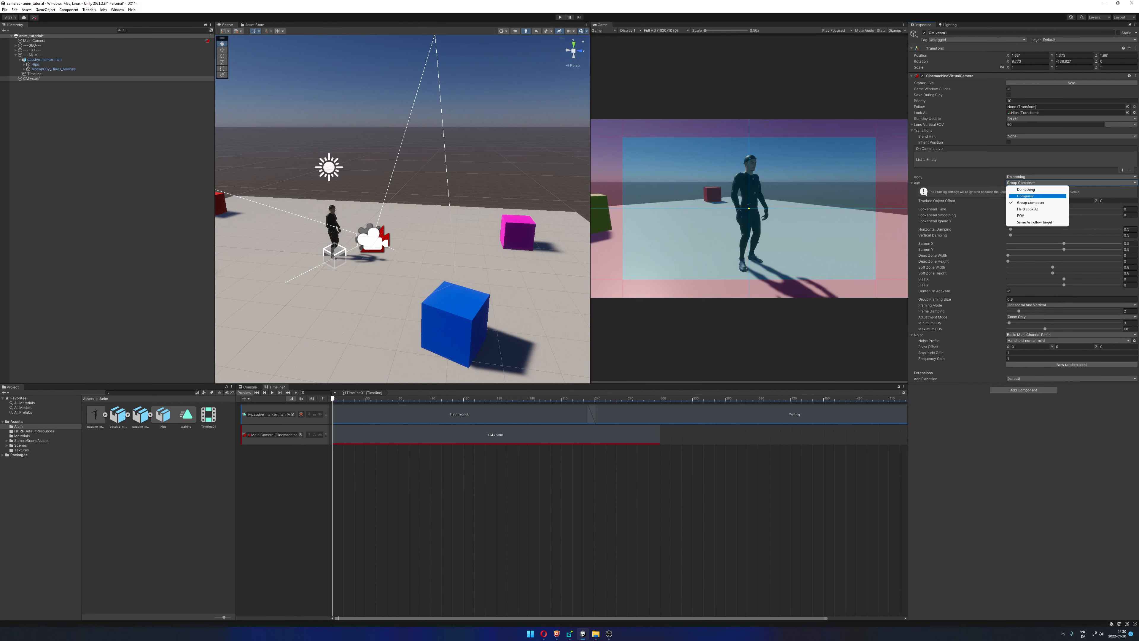
{"action": "left_click", "coordinate": [1028, 197]}
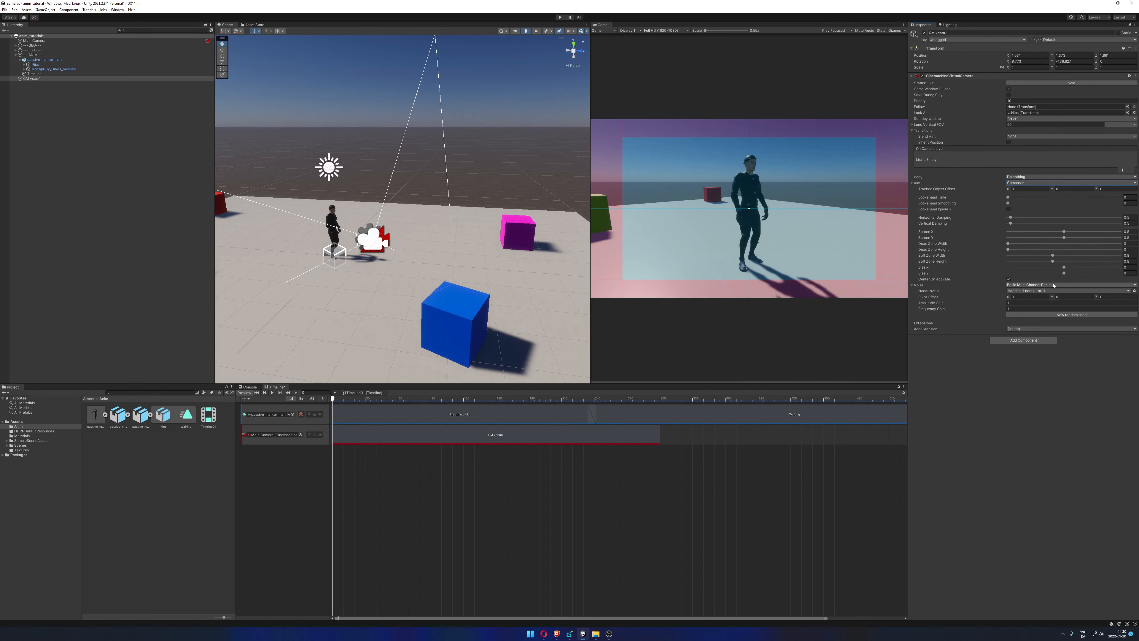
Try the Hard Look At aim on CM vcam1, playing the timeline and returning to its start
{"action": "left_click", "coordinate": [1029, 185]}
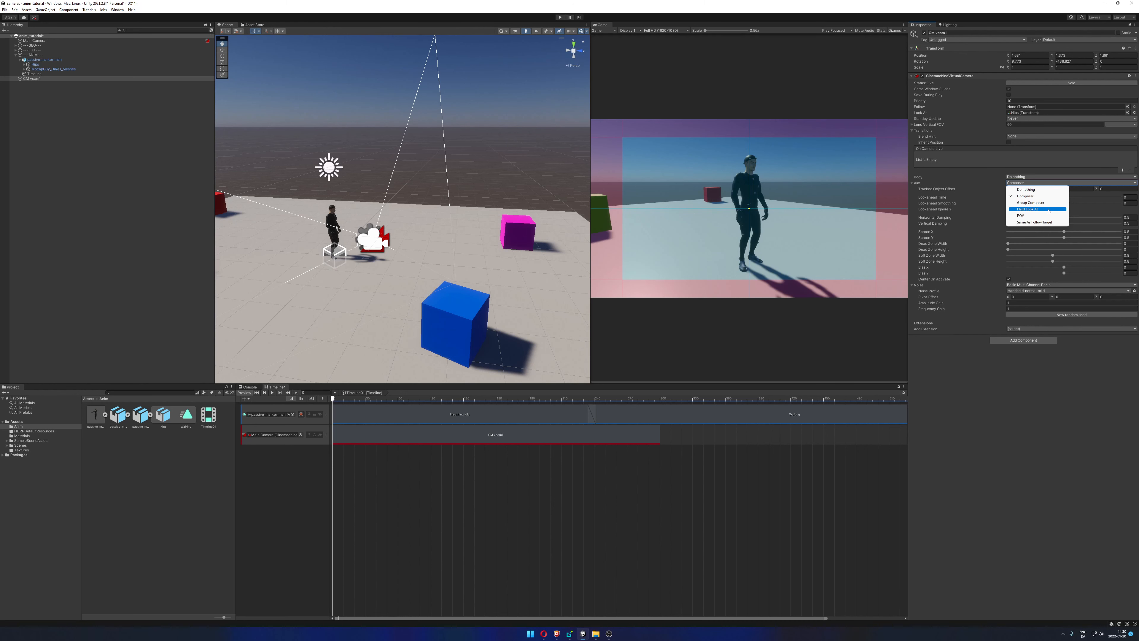
{"action": "left_click", "coordinate": [1048, 209]}
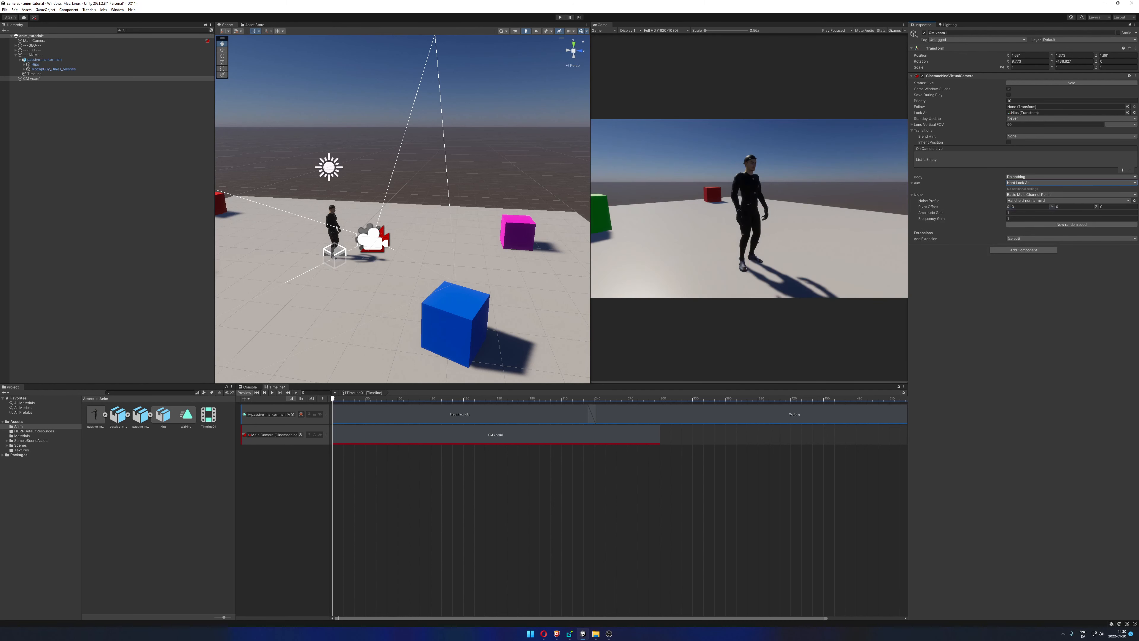
{"action": "left_click", "coordinate": [275, 394]}
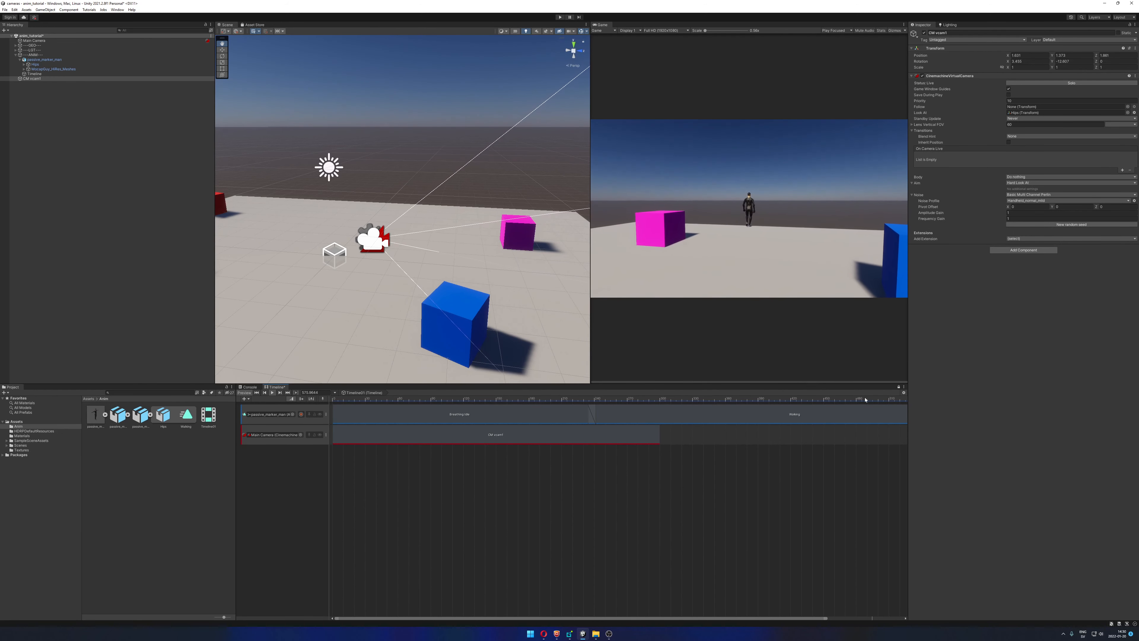
{"action": "left_click_drag", "start_coordinate": [860, 399], "coordinate": [332, 399]}
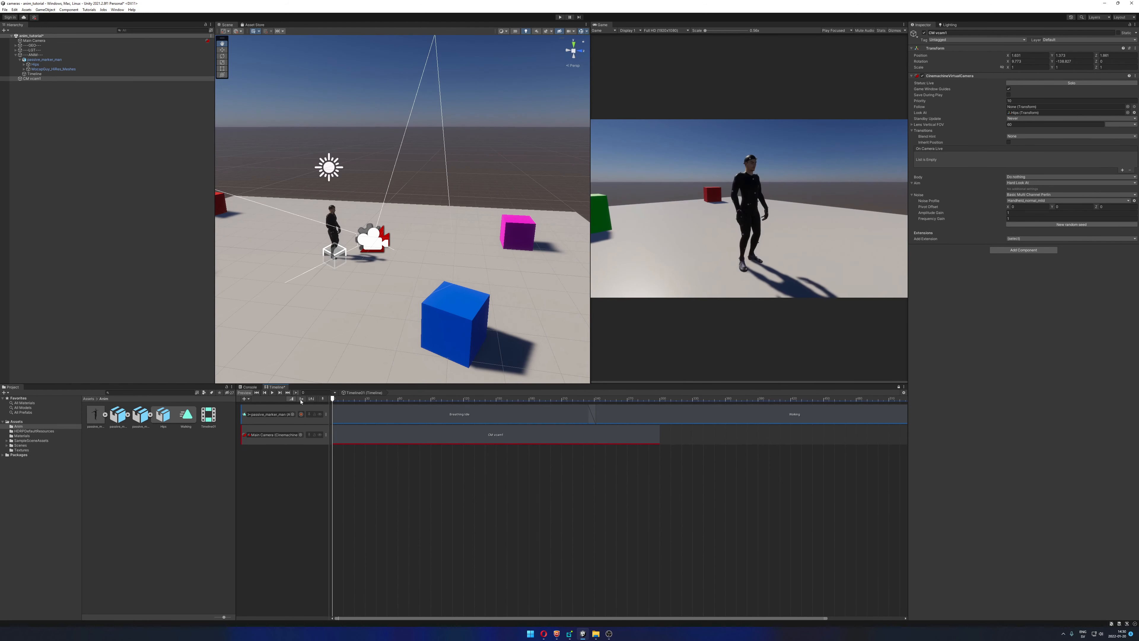
Change the noise profile to Handheld_normal_strong and preview the camera shake in the timeline
{"action": "left_click", "coordinate": [1049, 201]}
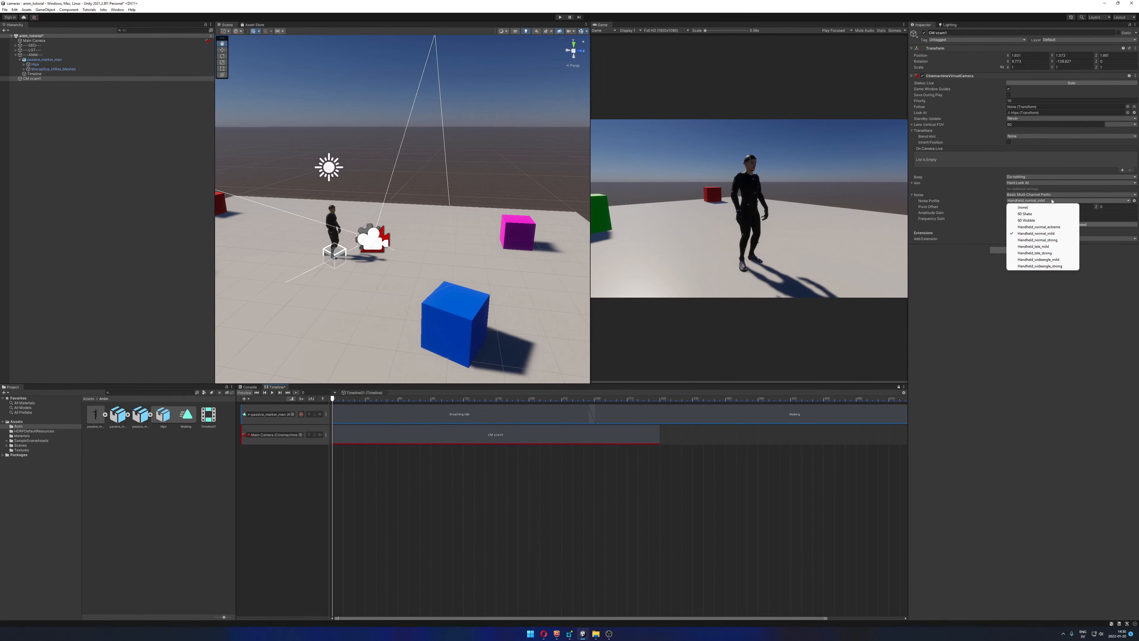
{"action": "left_click", "coordinate": [1058, 241]}
{"action": "left_click", "coordinate": [272, 393]}
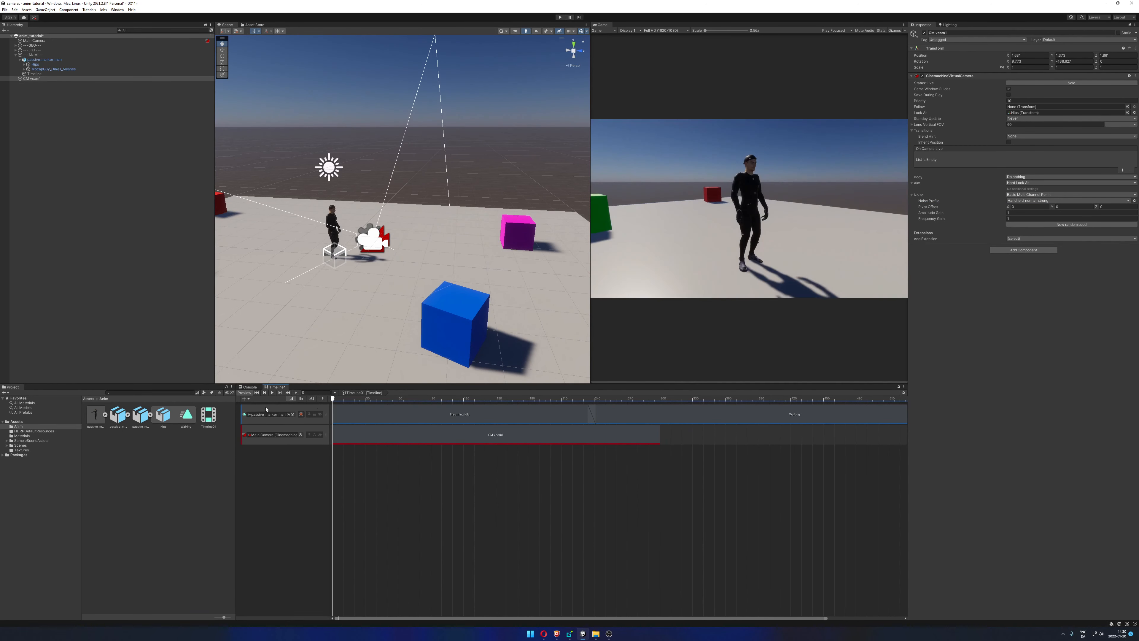
Clear the noise profile, set CM vcam1's noise to none, and set its aim to Composer
{"action": "left_click", "coordinate": [1027, 201]}
{"action": "left_click", "coordinate": [1028, 208]}
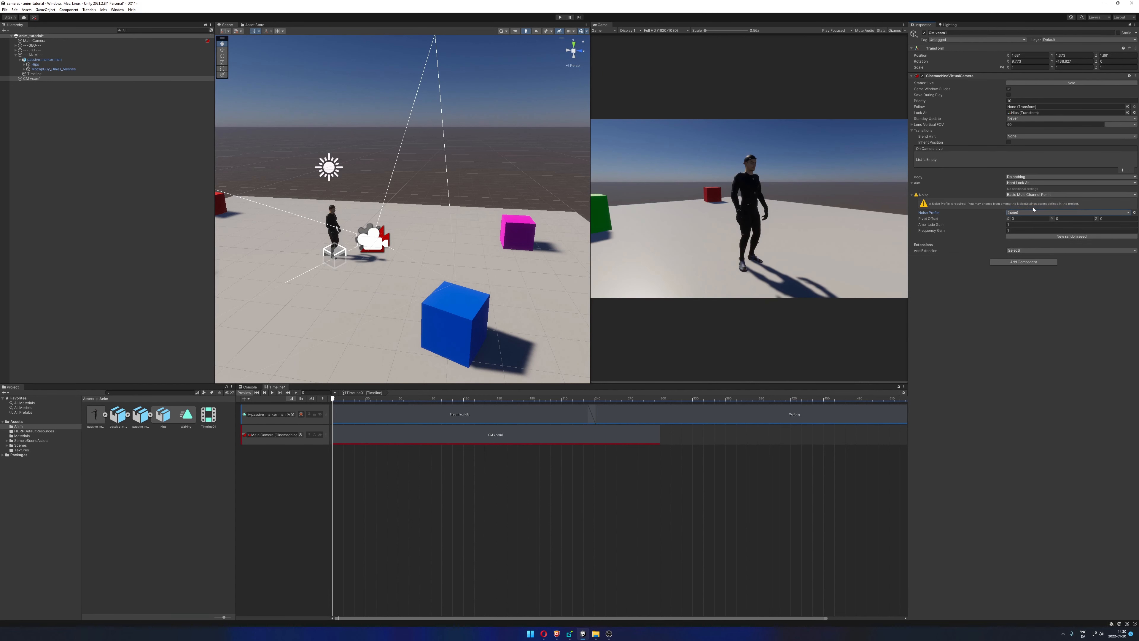
{"action": "left_click", "coordinate": [1034, 203]}
{"action": "left_click", "coordinate": [1034, 203]}
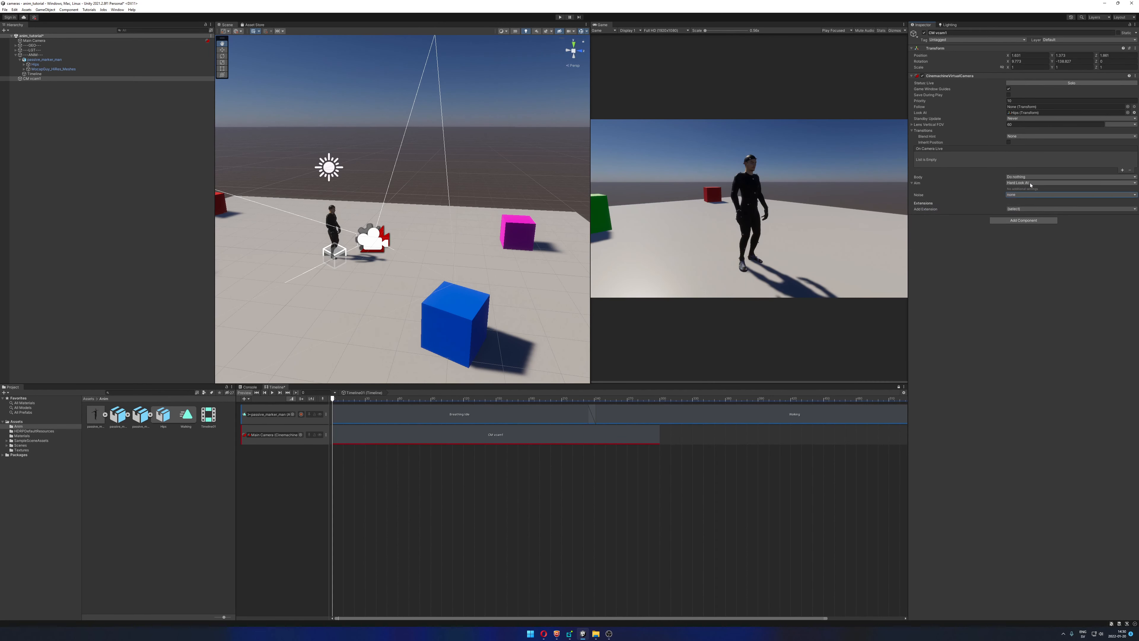
{"action": "left_click", "coordinate": [1032, 183]}
{"action": "left_click", "coordinate": [1033, 199]}
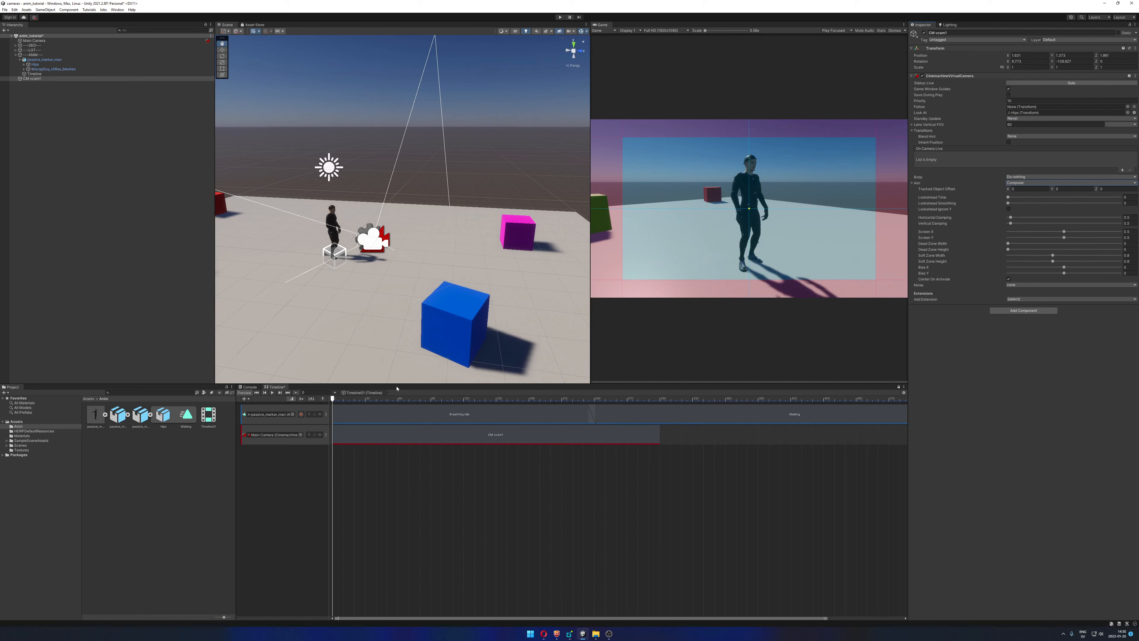
{"action": "mouse_move", "coordinate": [332, 398]}
{"action": "left_mouse_down"}
{"action": "mouse_move", "coordinate": [674, 397]}
{"action": "mouse_move", "coordinate": [675, 385]}
{"action": "mouse_move", "coordinate": [329, 402]}
{"action": "left_mouse_up"}
Try deleting the Main Camera's Cinemachine track from the timeline, and undo the deletion
{"action": "left_click", "coordinate": [326, 435]}
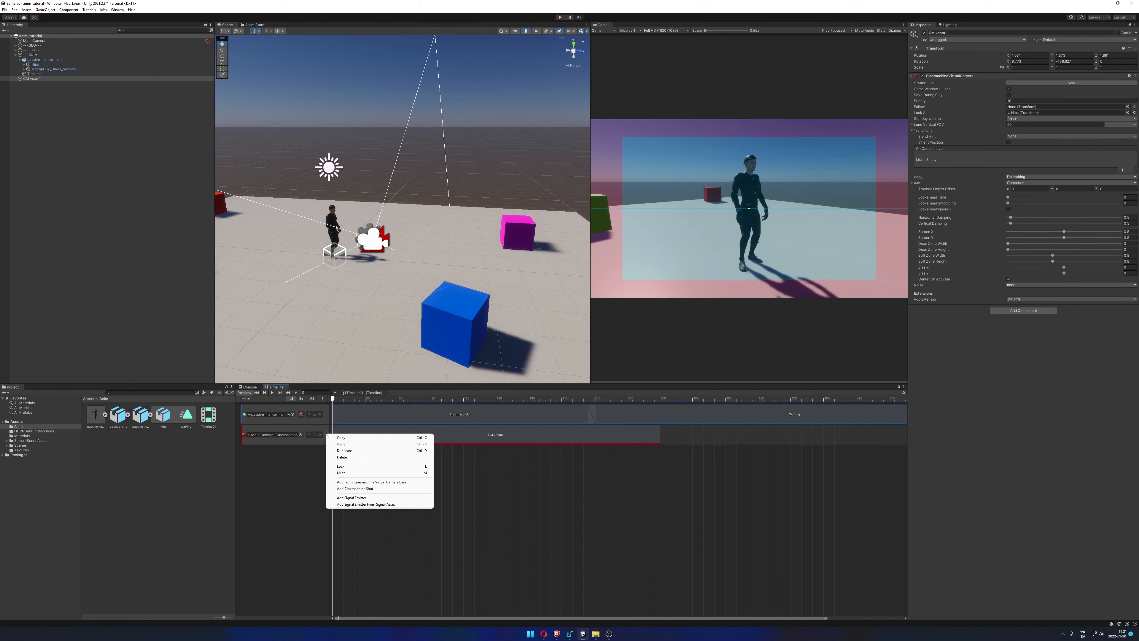
{"action": "left_click", "coordinate": [347, 457]}
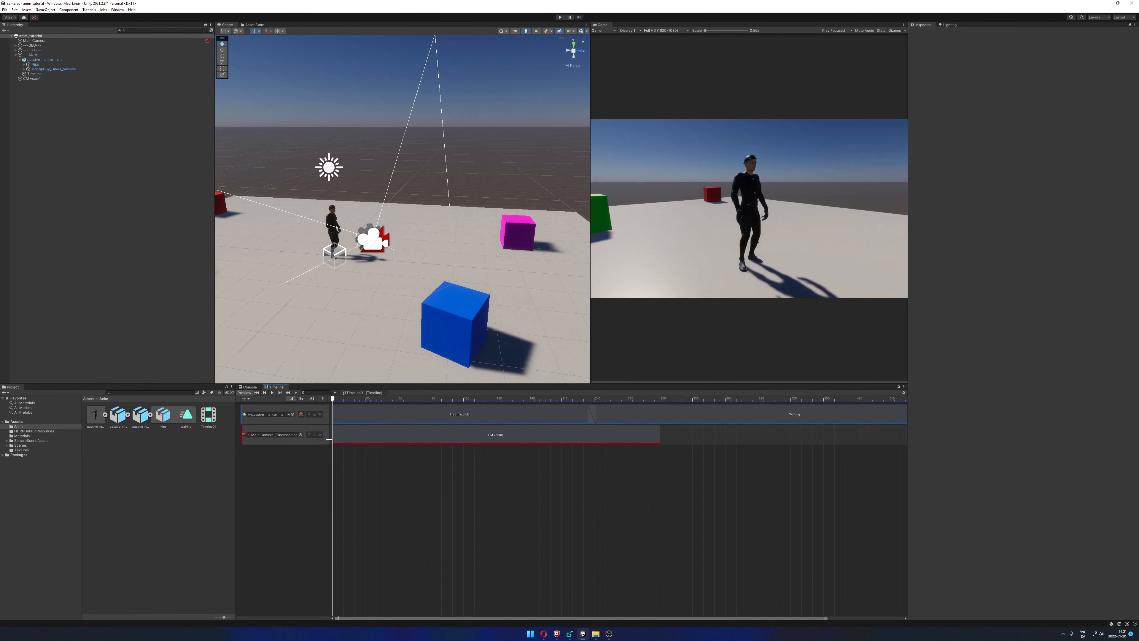
{"action": "left_click", "coordinate": [321, 435]}
{"action": "mouse_move", "coordinate": [346, 398]}
{"action": "left_mouse_down"}
{"action": "mouse_move", "coordinate": [674, 398]}
{"action": "mouse_move", "coordinate": [331, 402]}
{"action": "mouse_move", "coordinate": [687, 407]}
{"action": "mouse_move", "coordinate": [333, 407]}
{"action": "left_mouse_up"}
{"action": "left_click", "coordinate": [321, 435]}
{"action": "left_click", "coordinate": [326, 435]}
{"action": "left_click", "coordinate": [352, 459]}
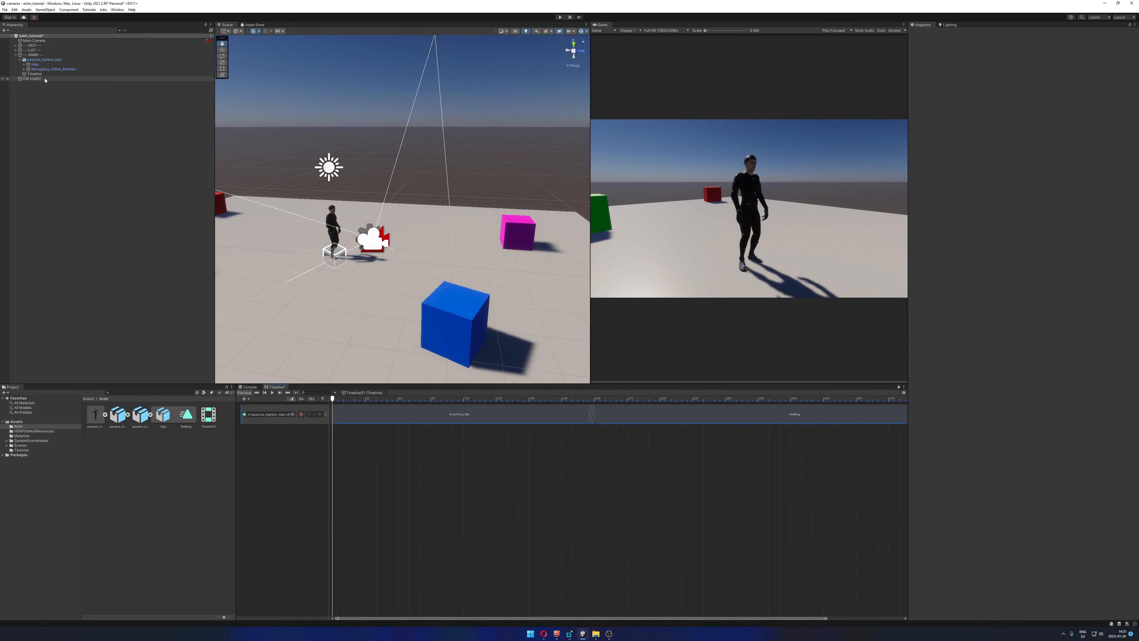
{"action": "key", "text": "ctrl+z"}
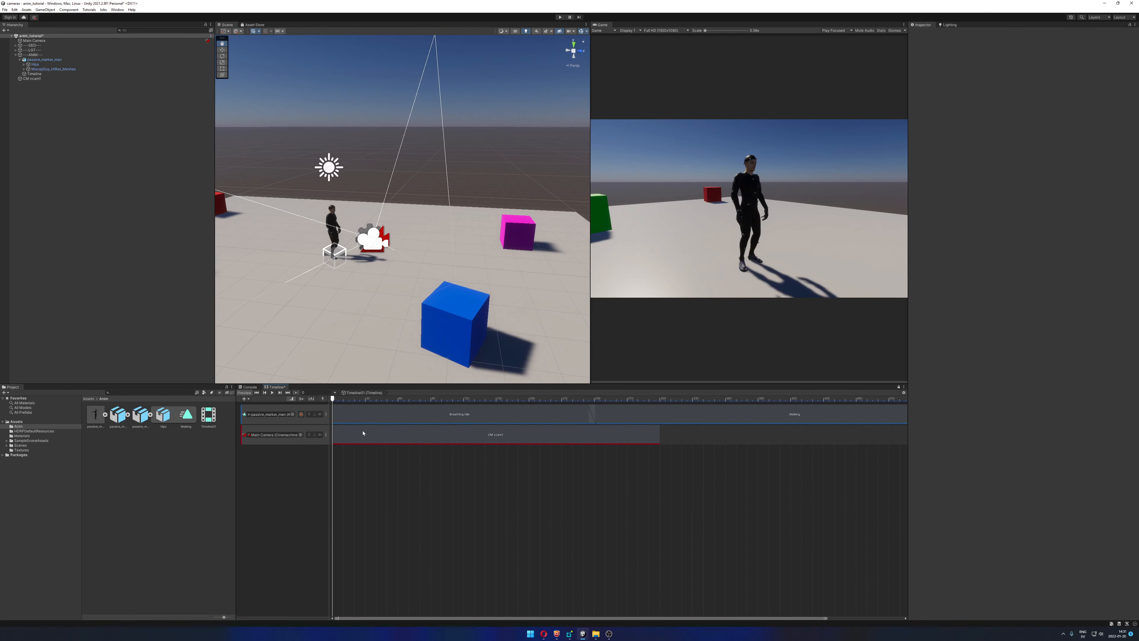
Try muting the Main Camera's Cinemachine track and toggling CM vcam1 off and on while scrubbing the start of the timeline
{"action": "left_click", "coordinate": [40, 79]}
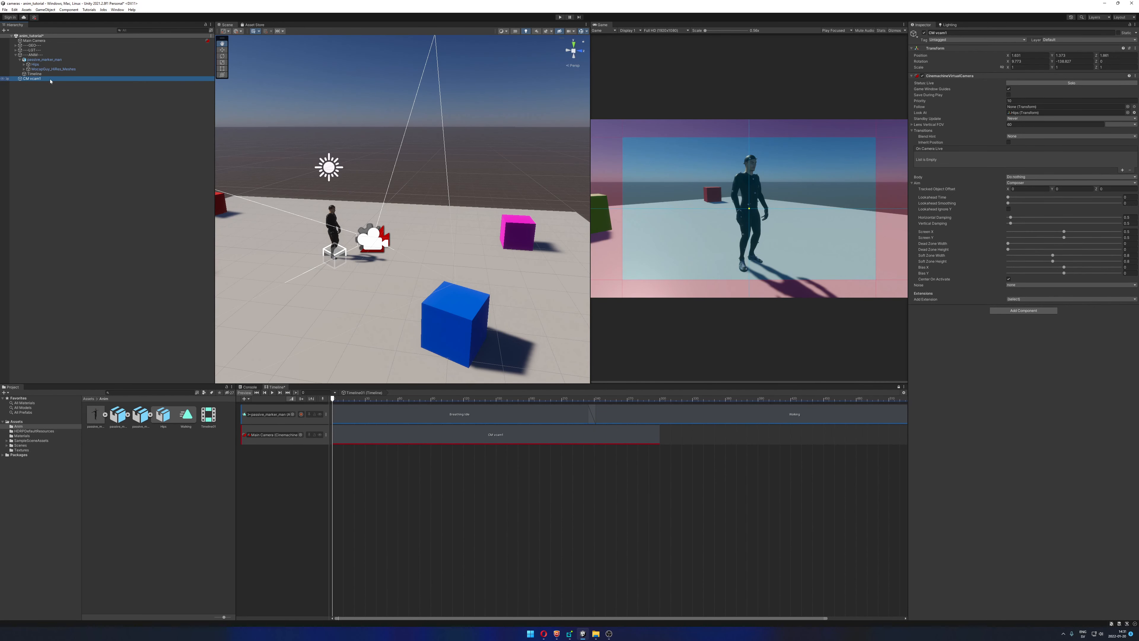
{"action": "left_click", "coordinate": [65, 128]}
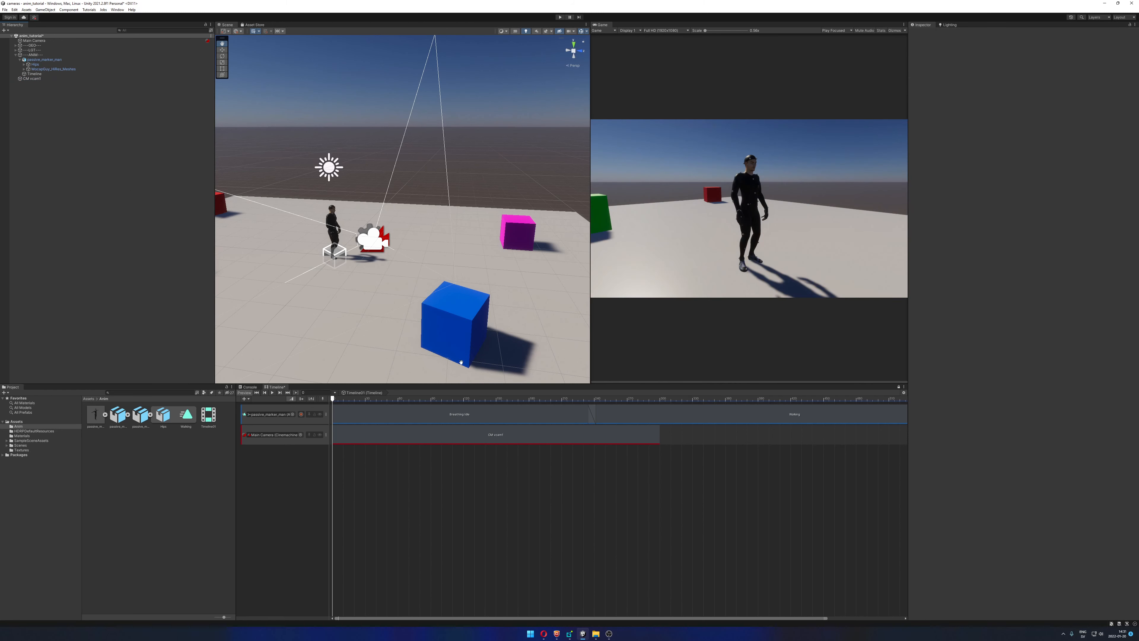
{"action": "left_click", "coordinate": [320, 435]}
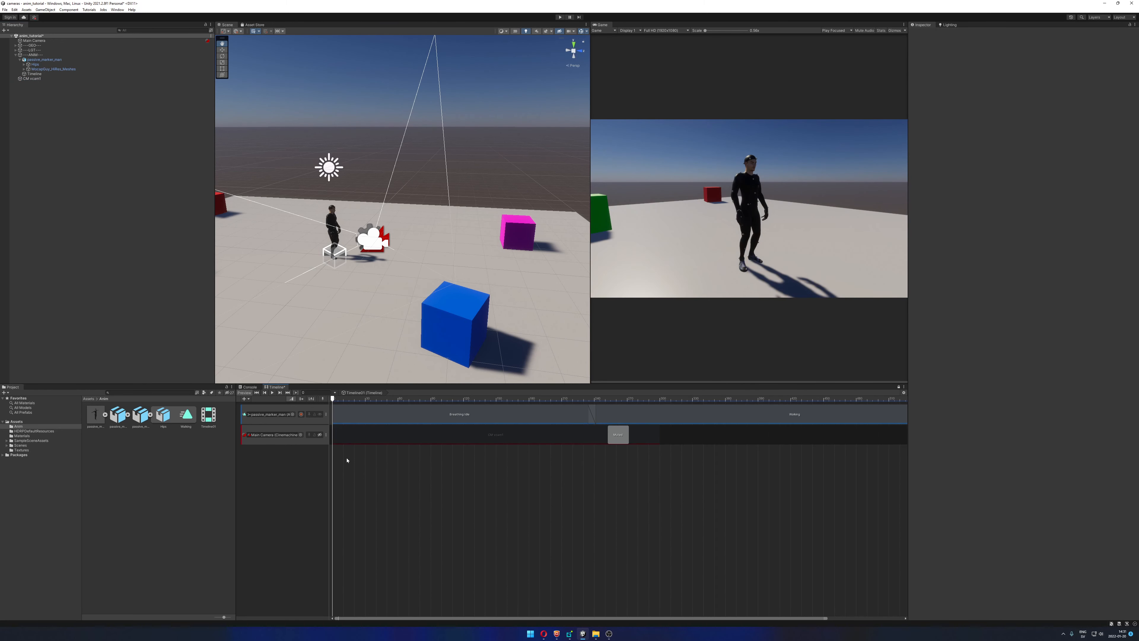
{"action": "left_click", "coordinate": [44, 79]}
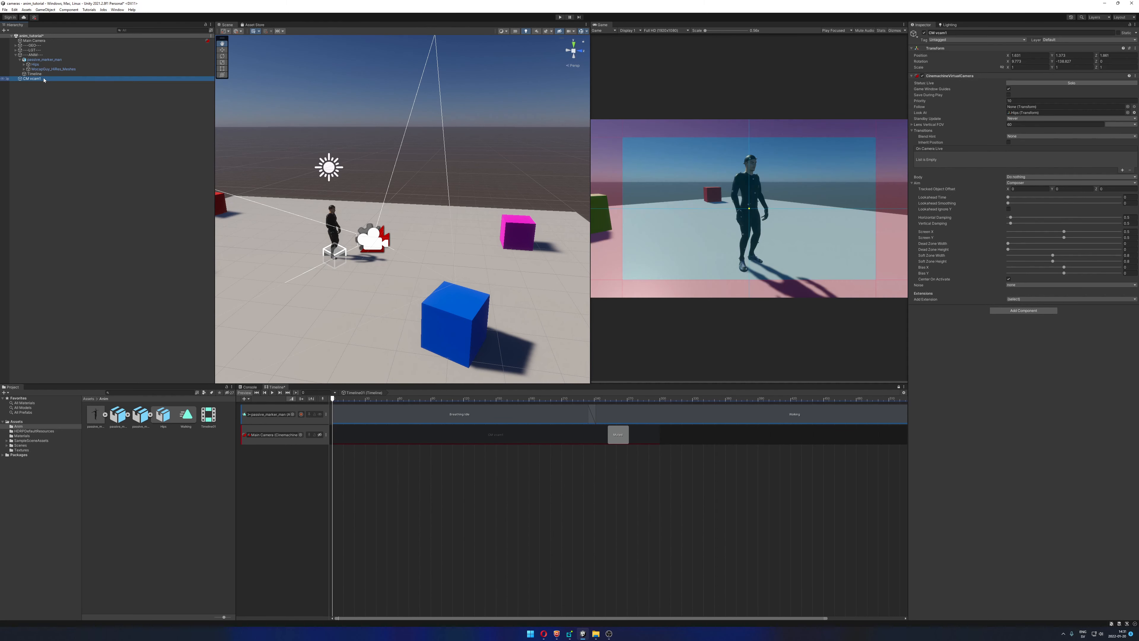
{"action": "left_click", "coordinate": [924, 33]}
{"action": "mouse_move", "coordinate": [341, 399]}
{"action": "left_mouse_down"}
{"action": "mouse_move", "coordinate": [692, 399]}
{"action": "mouse_move", "coordinate": [332, 399]}
{"action": "left_mouse_up"}
{"action": "left_click", "coordinate": [925, 33]}
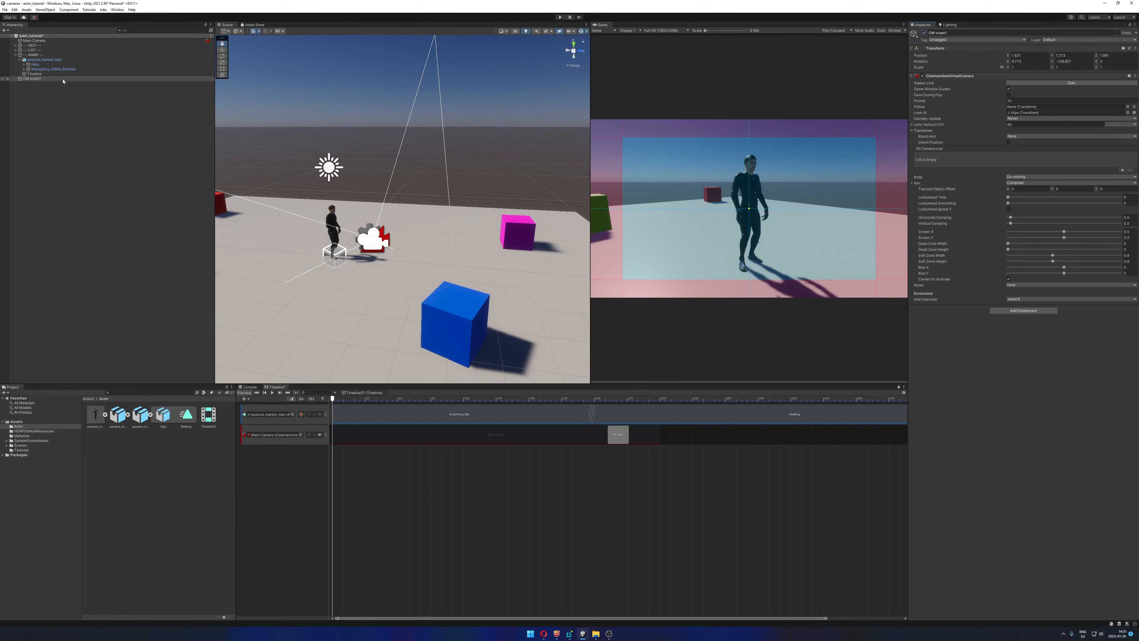
{"action": "left_click", "coordinate": [89, 158]}
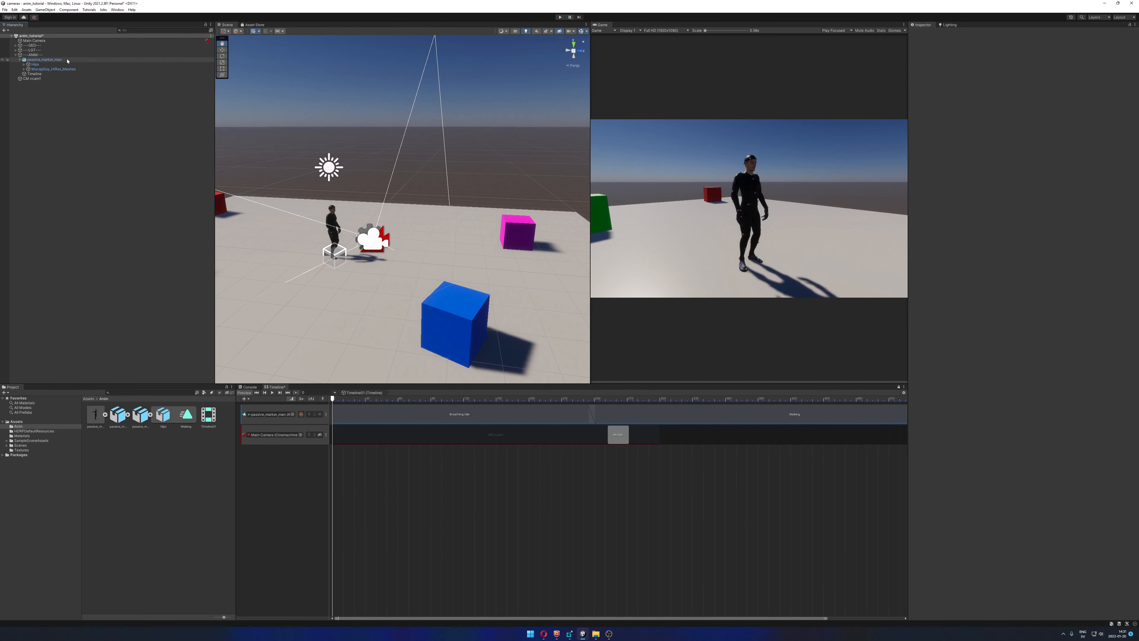
Add a second Cinemachine track bound to the Main Camera in the timeline
{"action": "right_click", "coordinate": [272, 485]}
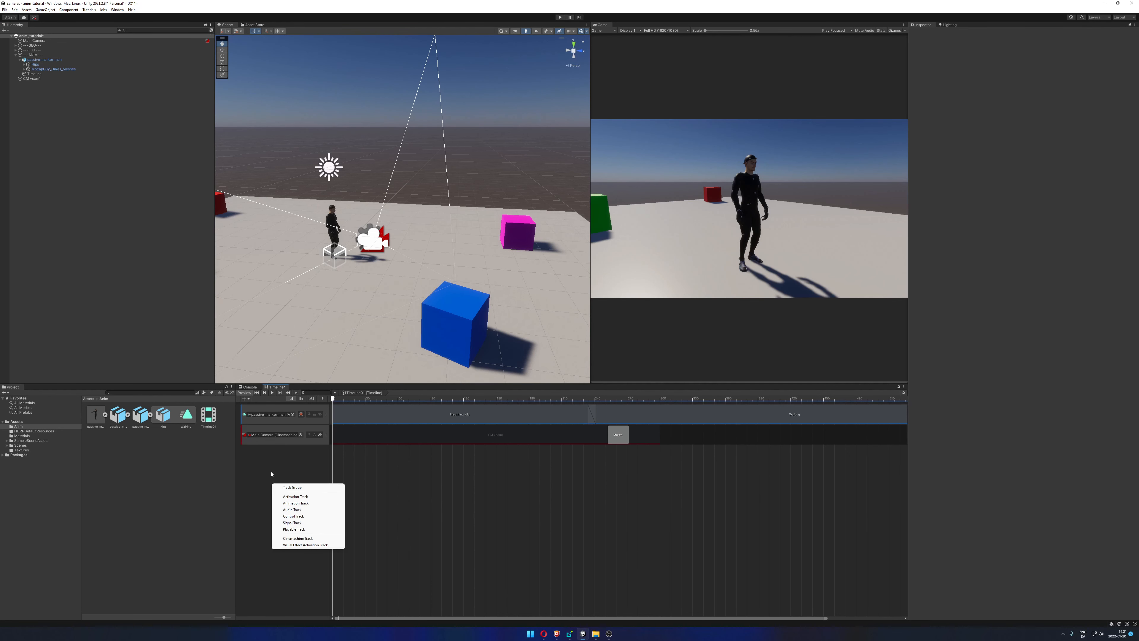
{"action": "left_click", "coordinate": [272, 474]}
{"action": "left_click", "coordinate": [40, 41]}
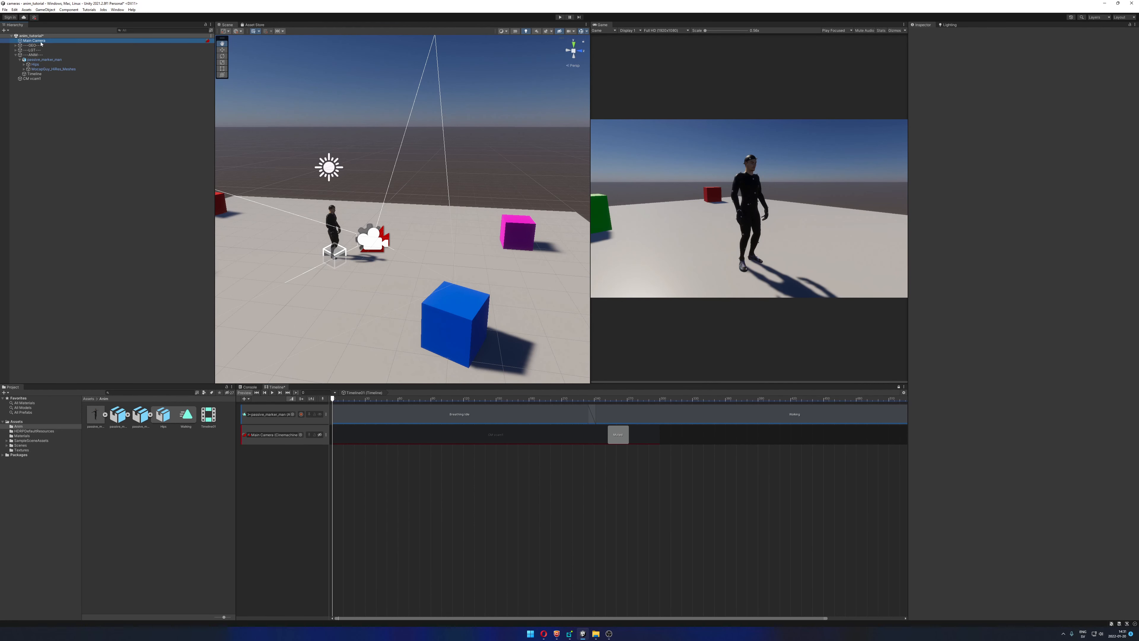
{"action": "right_click", "coordinate": [263, 493]}
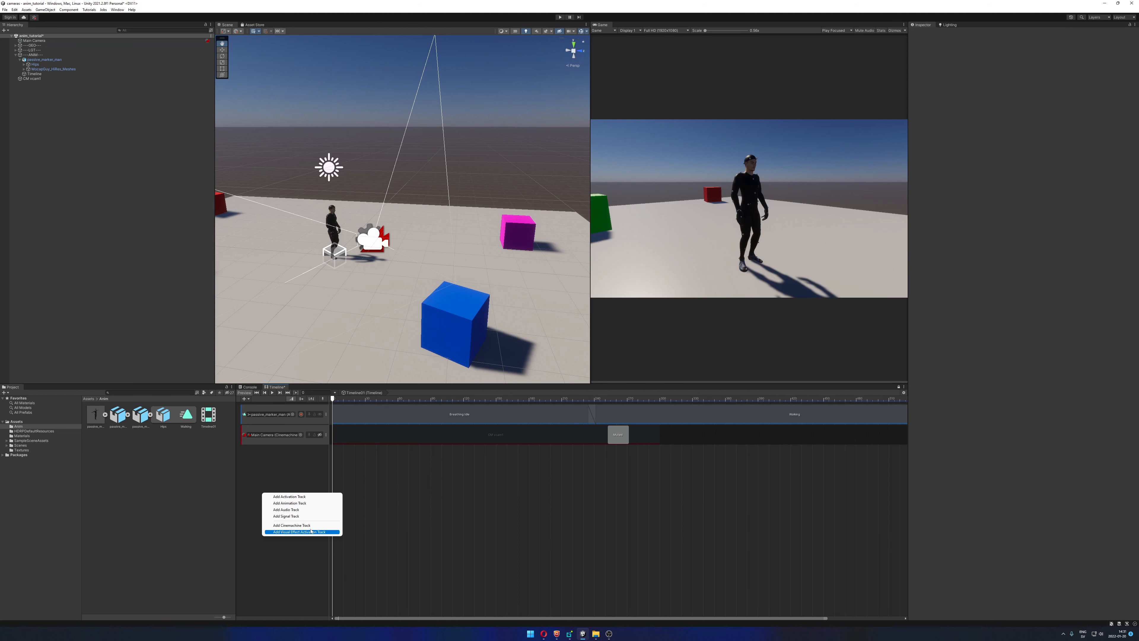
{"action": "left_click", "coordinate": [311, 524]}
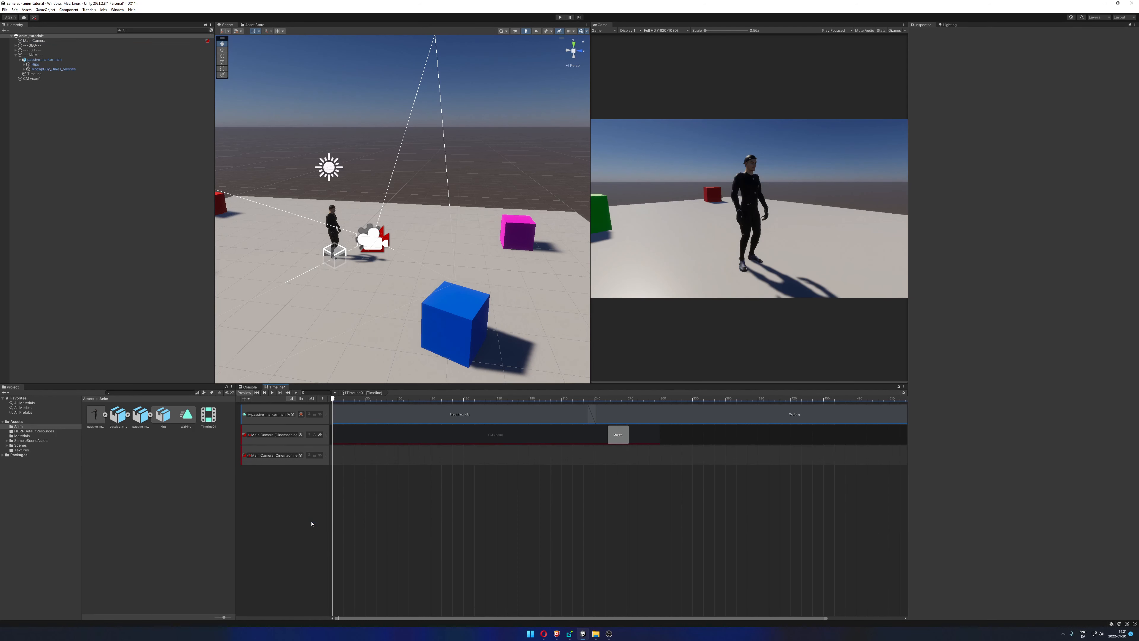
Delete the added empty Cinemachine track and unmute the original Main Camera track, scrubbing the timeline back to its start
{"action": "left_click", "coordinate": [397, 454]}
{"action": "right_click", "coordinate": [397, 454]}
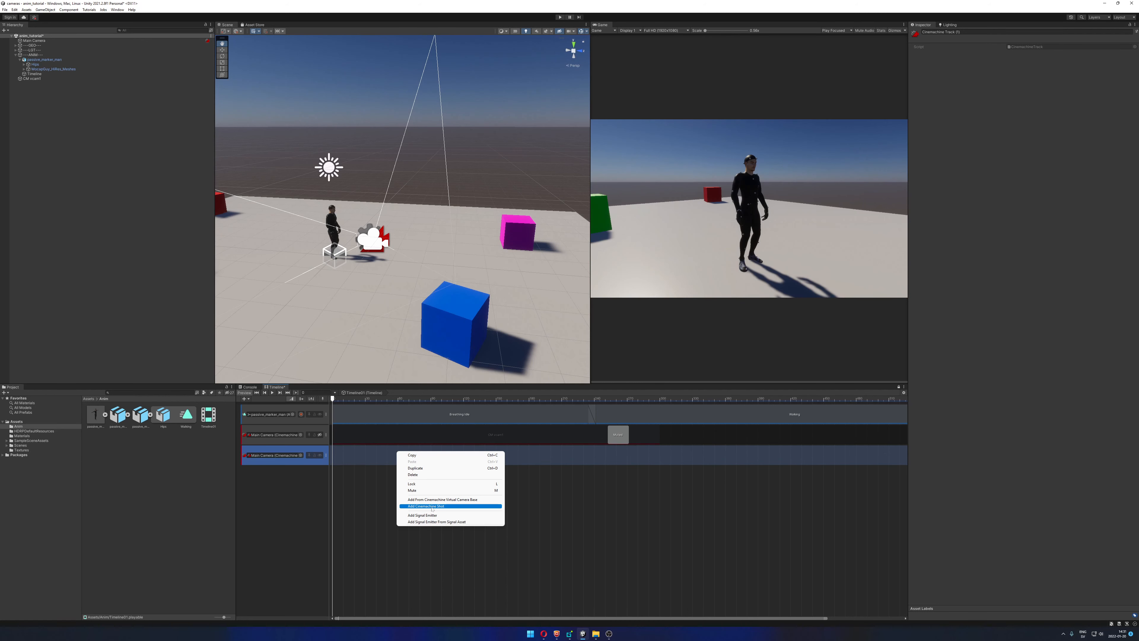
{"action": "left_click", "coordinate": [376, 487]}
{"action": "left_click", "coordinate": [326, 456]}
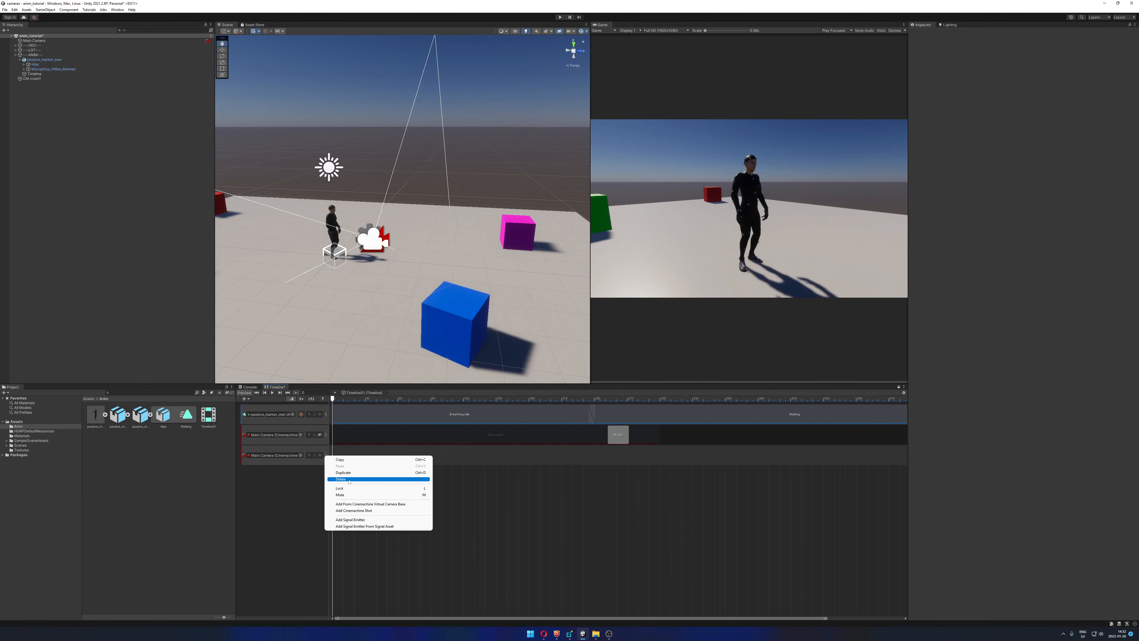
{"action": "left_click", "coordinate": [335, 481]}
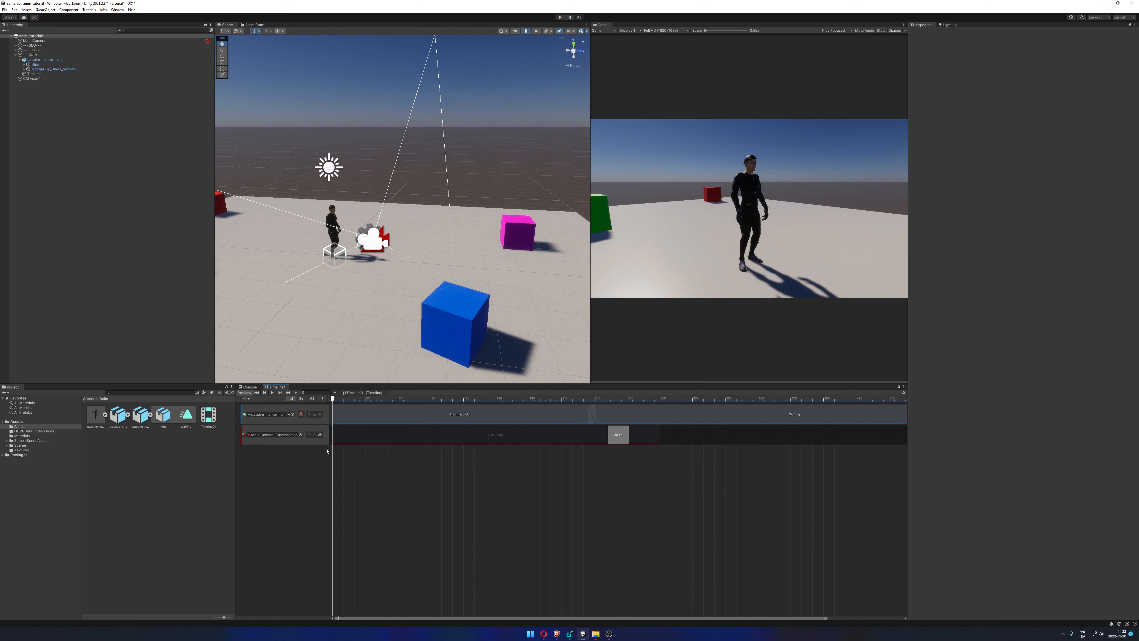
{"action": "left_click", "coordinate": [320, 435]}
{"action": "mouse_move", "coordinate": [340, 398]}
{"action": "left_mouse_down"}
{"action": "mouse_move", "coordinate": [788, 406]}
{"action": "mouse_move", "coordinate": [329, 413]}
{"action": "left_mouse_up"}
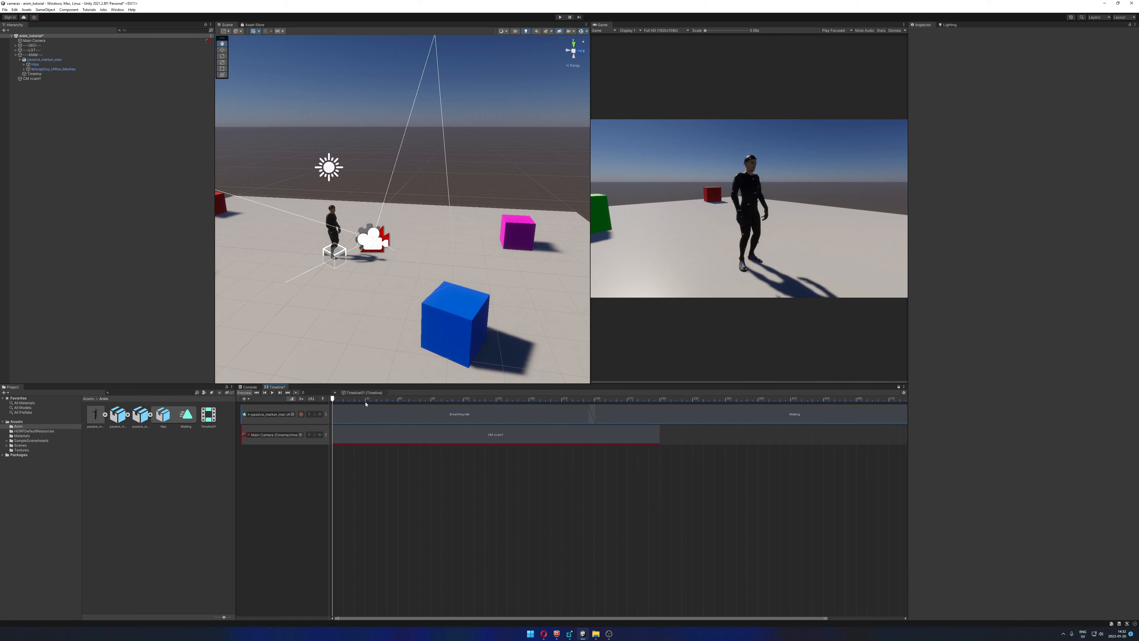
Add a Cinemachine shot right after the CM vcam1 shot, starting at frame 300, and create a new virtual camera for it
{"action": "right_click", "coordinate": [678, 437]}
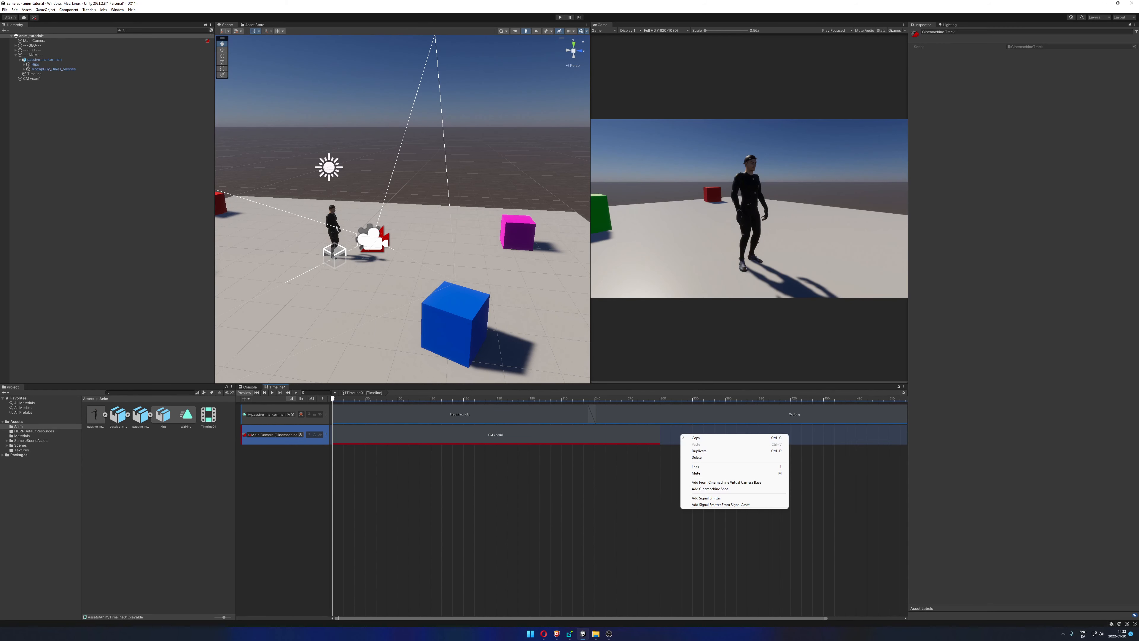
{"action": "left_click", "coordinate": [736, 489]}
{"action": "middle_click_drag", "start_coordinate": [661, 491], "coordinate": [621, 465]}
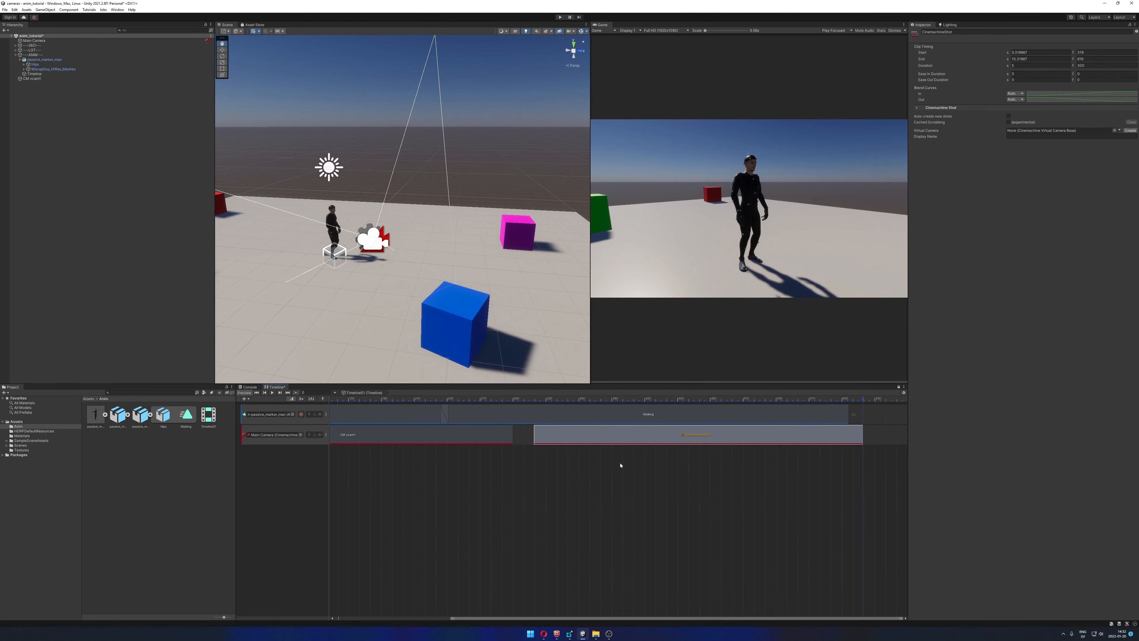
{"action": "left_click_drag", "start_coordinate": [610, 443], "coordinate": [589, 443]}
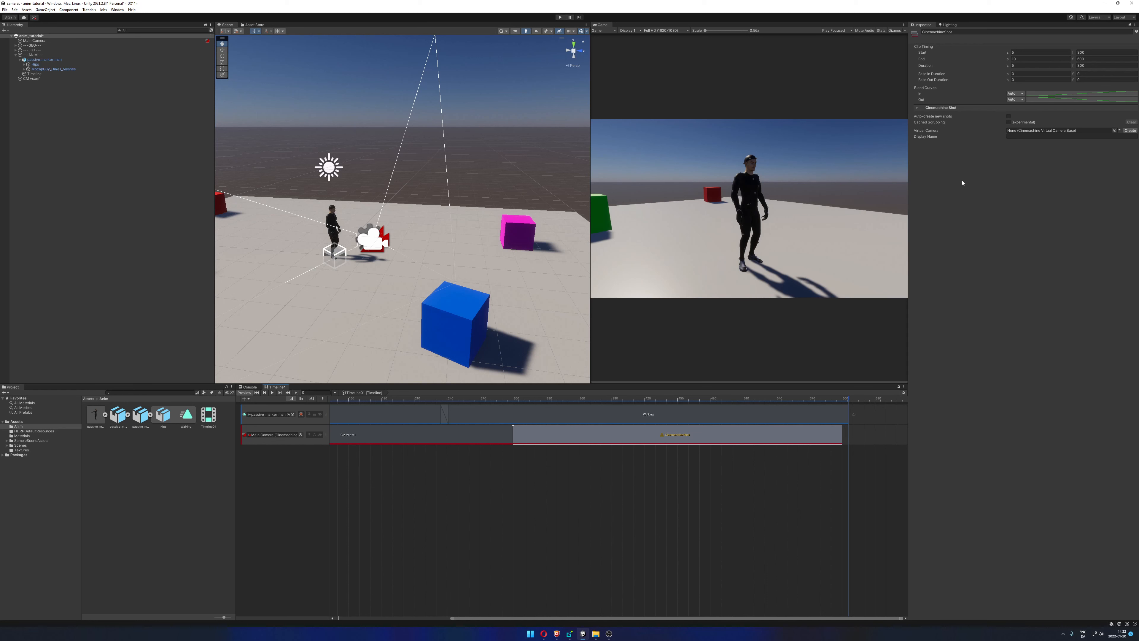
{"action": "left_click_drag", "start_coordinate": [615, 403], "coordinate": [533, 399]}
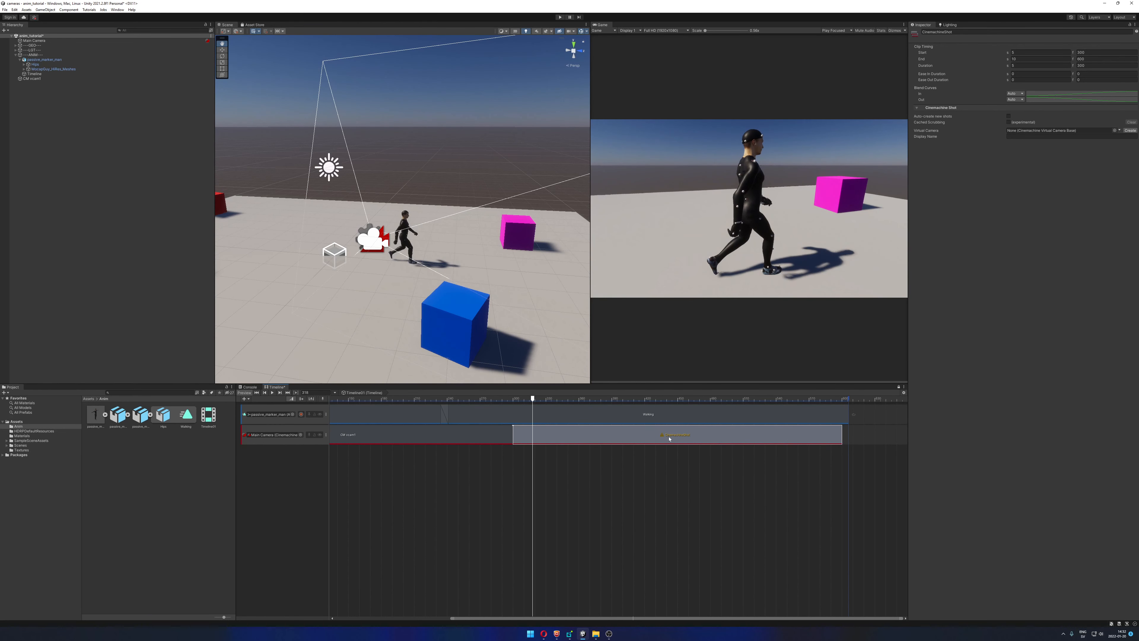
{"action": "left_click", "coordinate": [1130, 130]}
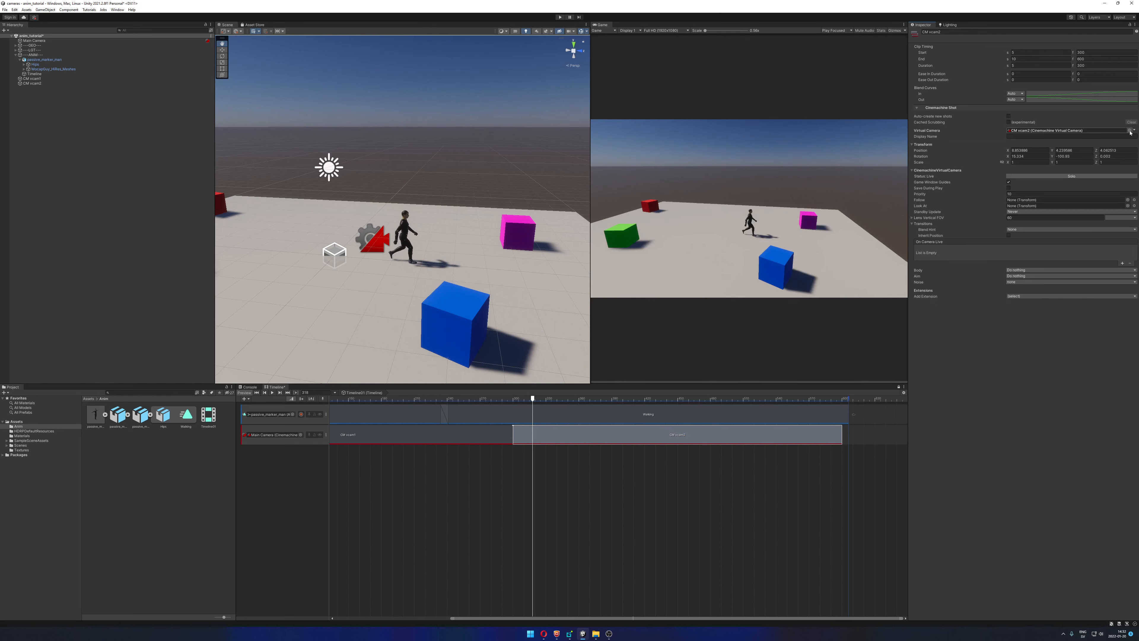
Move and rotate CM vcam2 to face the walking character from the front, framed from head to thighs, and scrub to check
{"action": "left_click", "coordinate": [39, 83]}
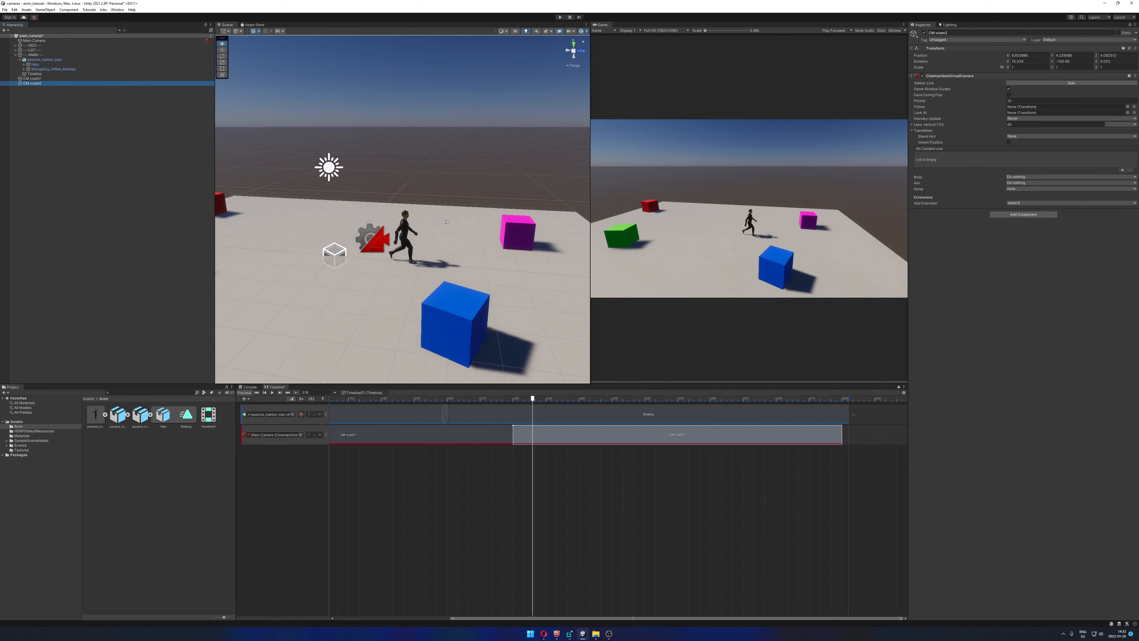
{"action": "scroll", "coordinate": [447, 222], "scroll_direction": "down", "scroll_amount": 3}
{"action": "mouse_move", "coordinate": [446, 221]}
{"action": "left_mouse_down", "text": "alt"}
{"action": "mouse_move", "coordinate": [361, 223]}
{"action": "mouse_move", "coordinate": [363, 237]}
{"action": "mouse_move", "coordinate": [377, 227]}
{"action": "mouse_move", "coordinate": [414, 236]}
{"action": "mouse_move", "coordinate": [464, 216]}
{"action": "mouse_move", "coordinate": [356, 203]}
{"action": "mouse_move", "coordinate": [434, 237]}
{"action": "left_mouse_up", "text": "alt"}
{"action": "scroll", "coordinate": [386, 228], "scroll_direction": "down", "scroll_amount": 8}
{"action": "key", "text": "e"}
{"action": "key", "text": "w"}
{"action": "left_click_drag", "start_coordinate": [391, 234], "coordinate": [442, 213], "text": "alt"}
{"action": "key", "text": "e"}
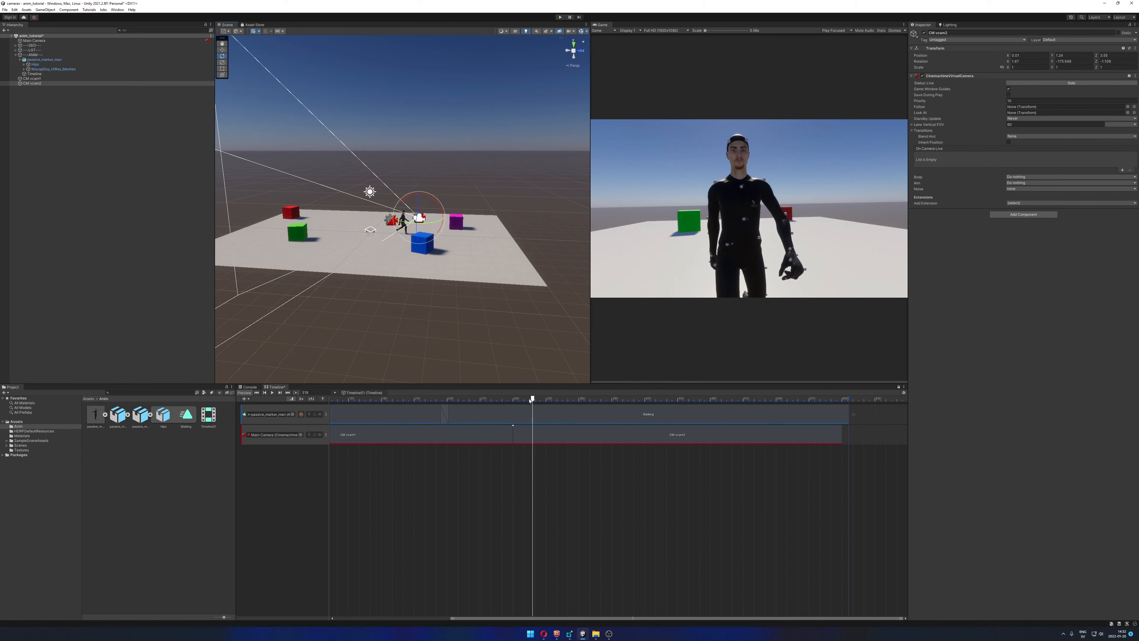
{"action": "left_click_drag", "start_coordinate": [530, 400], "coordinate": [536, 424]}
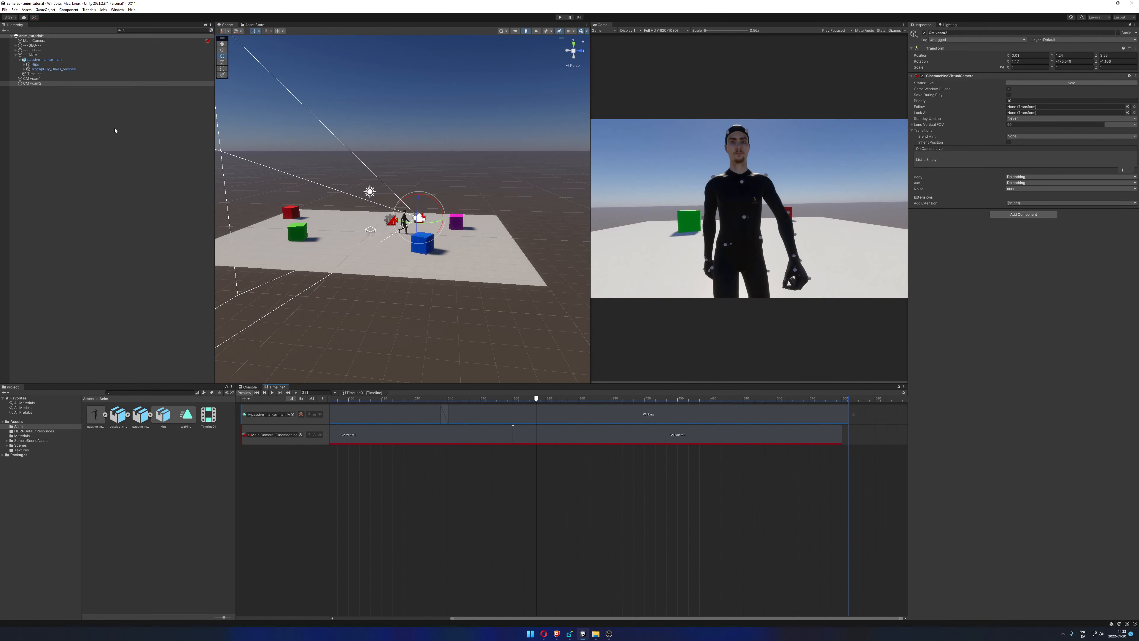
Assign the character's hips as CM vcam2's Follow target and scrub the timeline to test it
{"action": "left_click", "coordinate": [40, 84]}
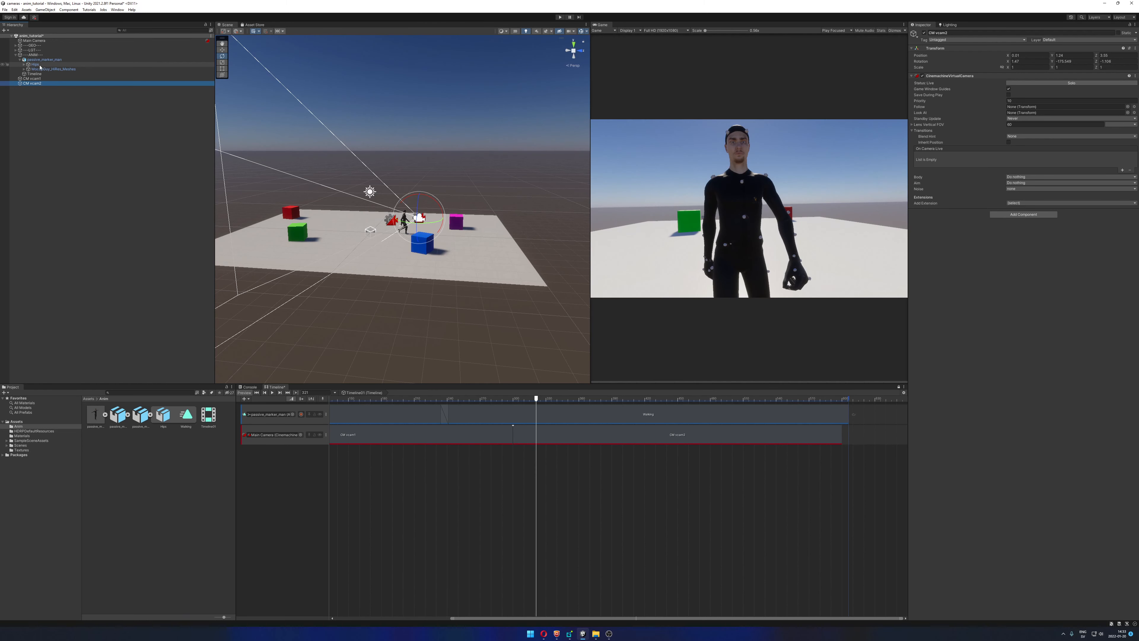
{"action": "left_click_drag", "start_coordinate": [40, 67], "coordinate": [1021, 108]}
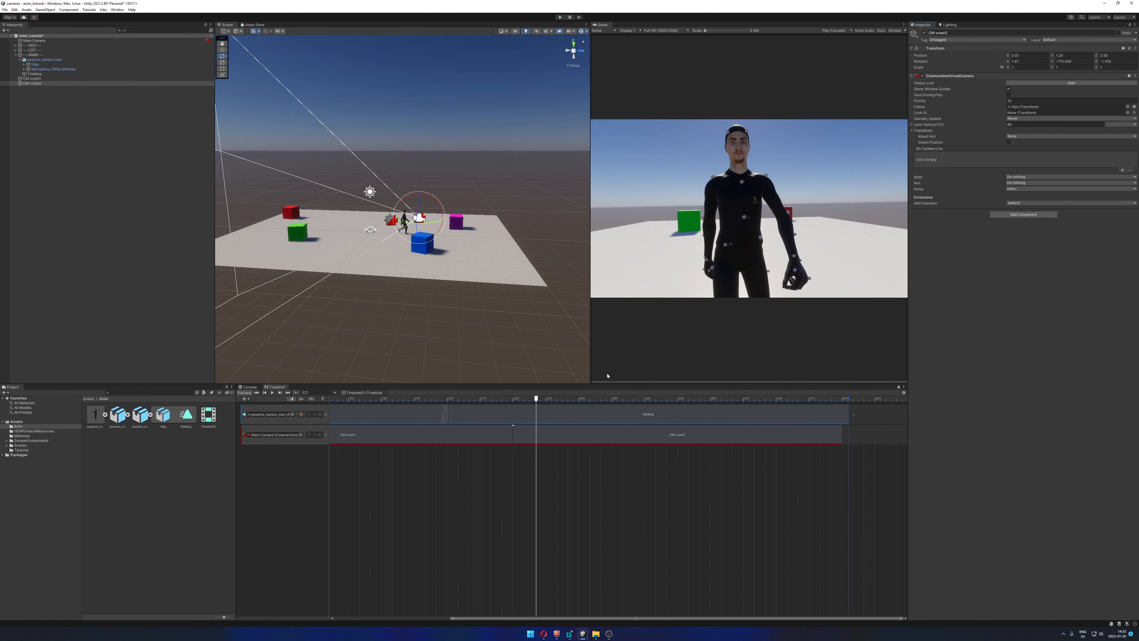
{"action": "mouse_move", "coordinate": [536, 398]}
{"action": "left_mouse_down"}
{"action": "mouse_move", "coordinate": [609, 401]}
{"action": "mouse_move", "coordinate": [534, 402]}
{"action": "left_mouse_up"}
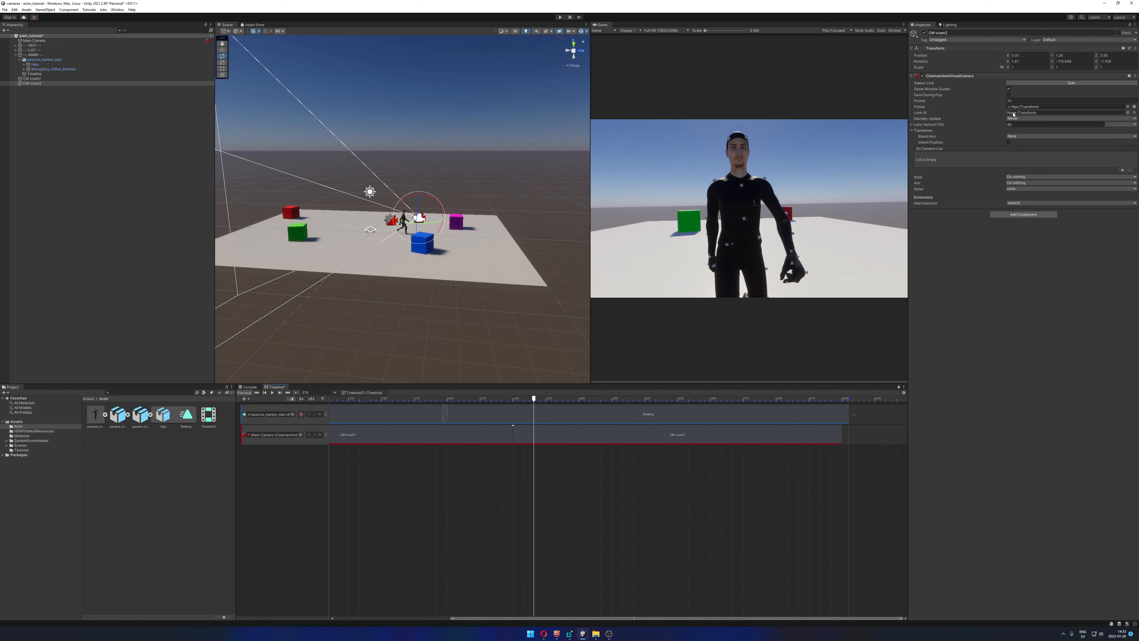
Try the Composer aim on CM vcam2 and return the aim to Do nothing
{"action": "left_click", "coordinate": [1019, 183]}
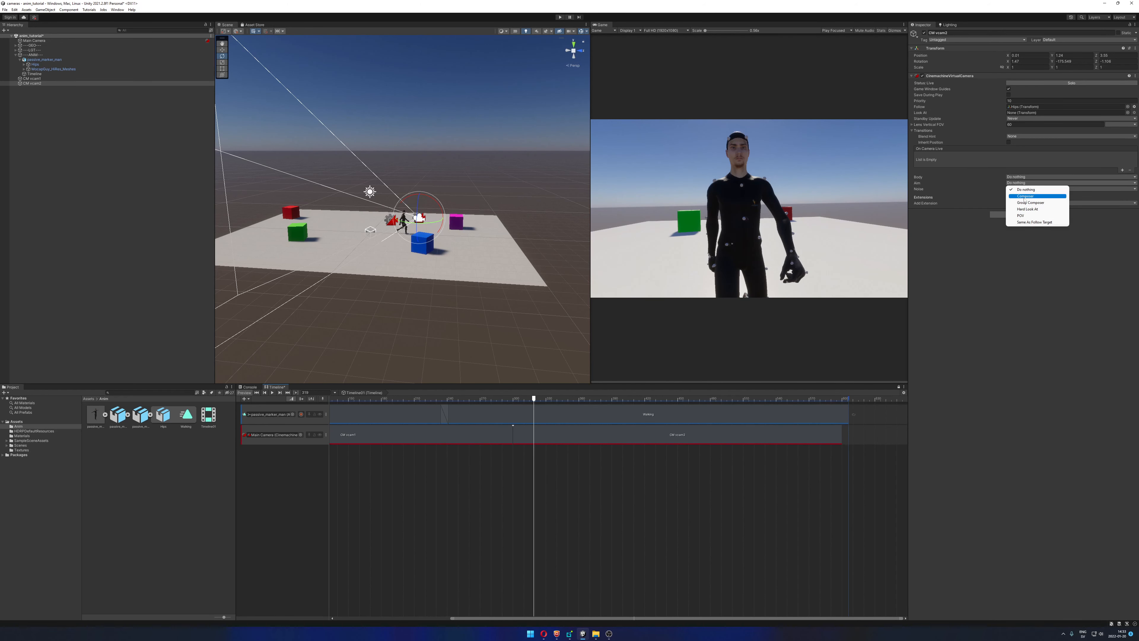
{"action": "left_click", "coordinate": [1027, 199]}
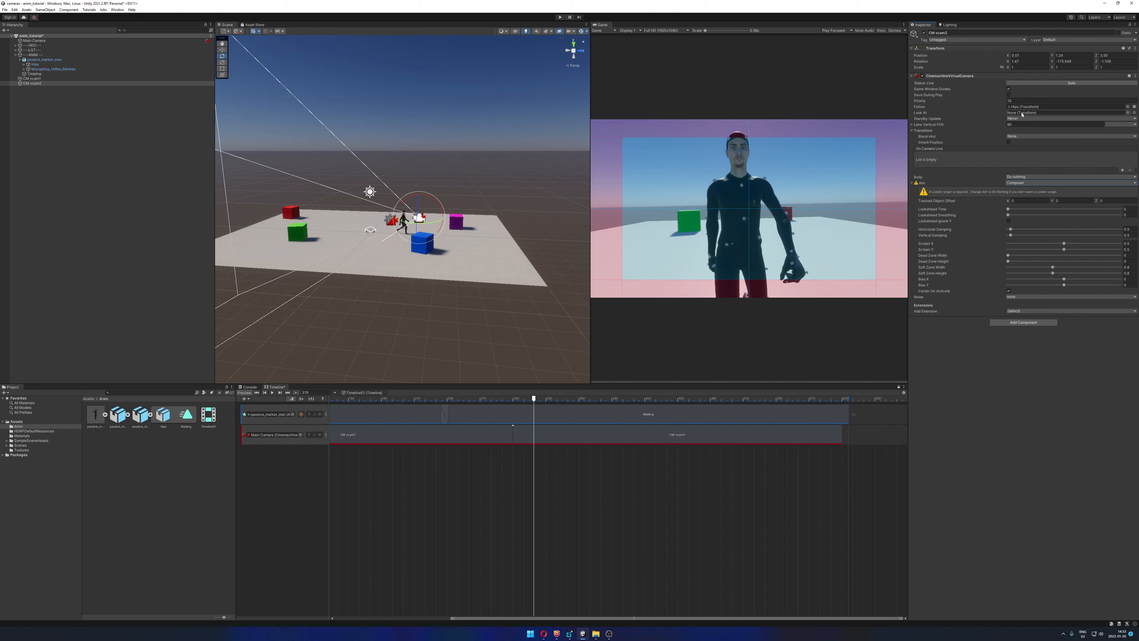
{"action": "left_click", "coordinate": [1038, 183]}
{"action": "left_click", "coordinate": [1032, 191]}
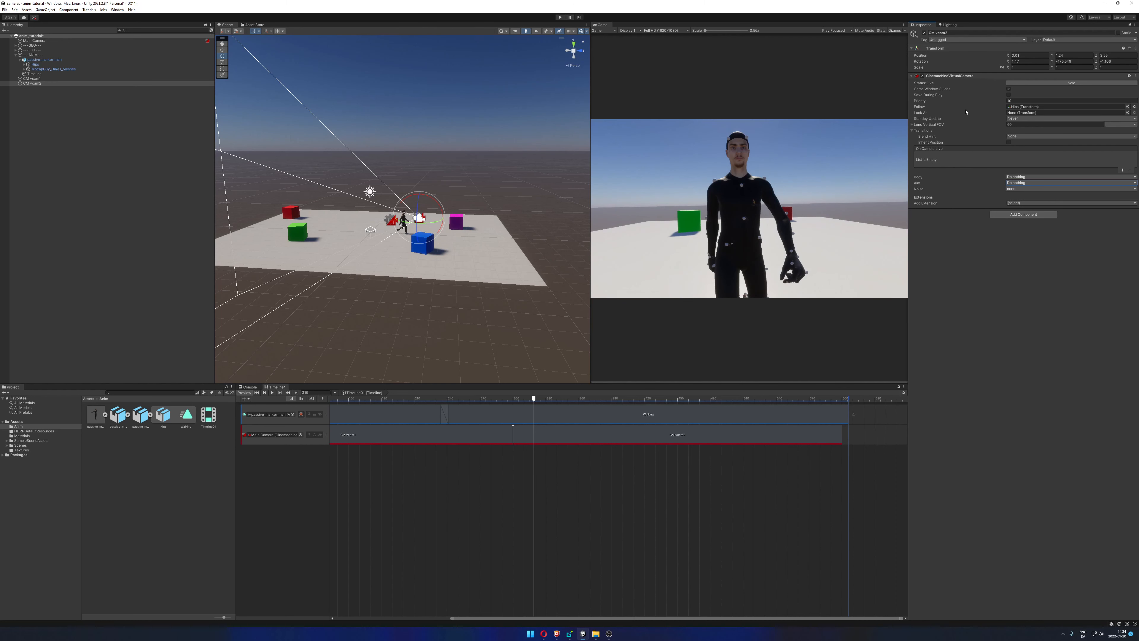
Set CM vcam2's body to Framing Transposer with Screen X 0.5, and scrub the timeline back toward the shot's start
{"action": "left_click", "coordinate": [1029, 176]}
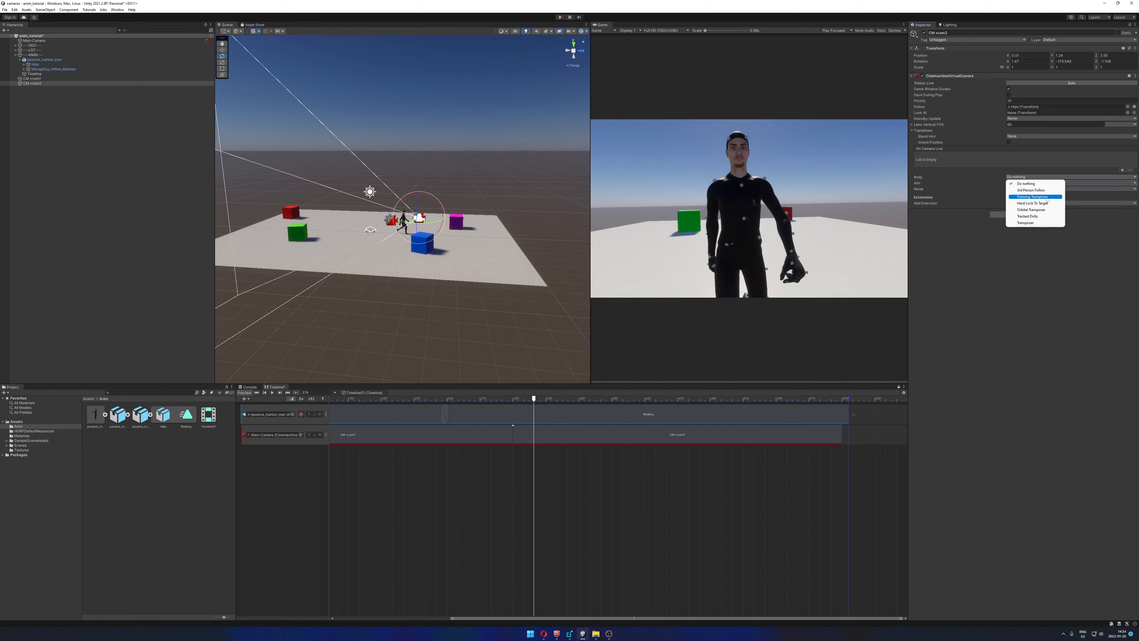
{"action": "left_click", "coordinate": [1036, 197]}
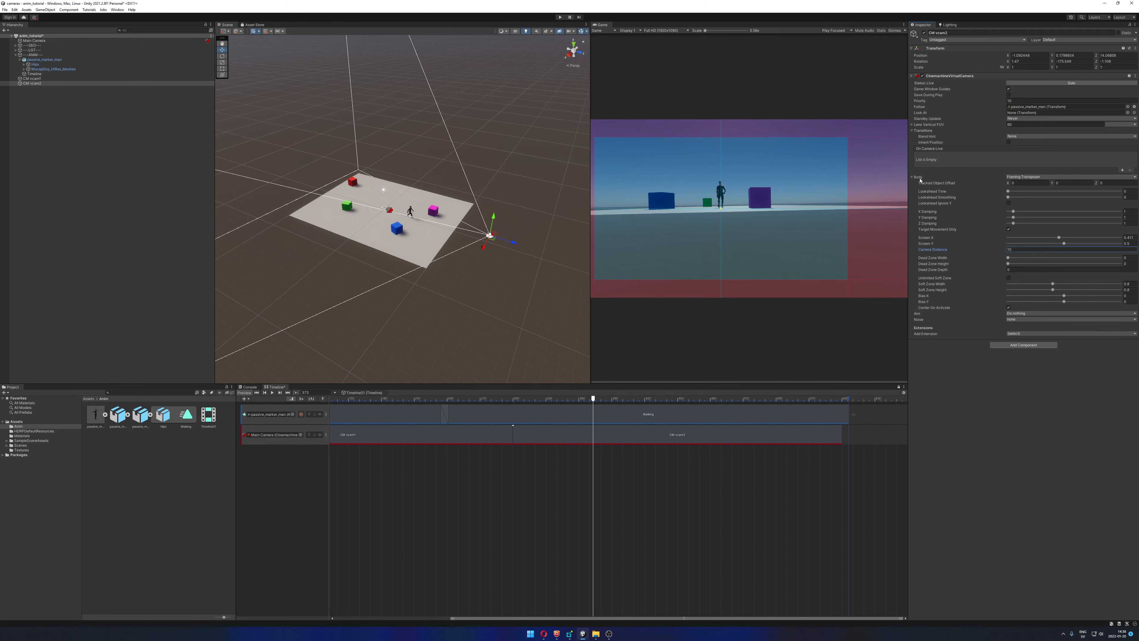
{"action": "left_click", "coordinate": [1128, 237]}
{"action": "type", "text": "0.5"}
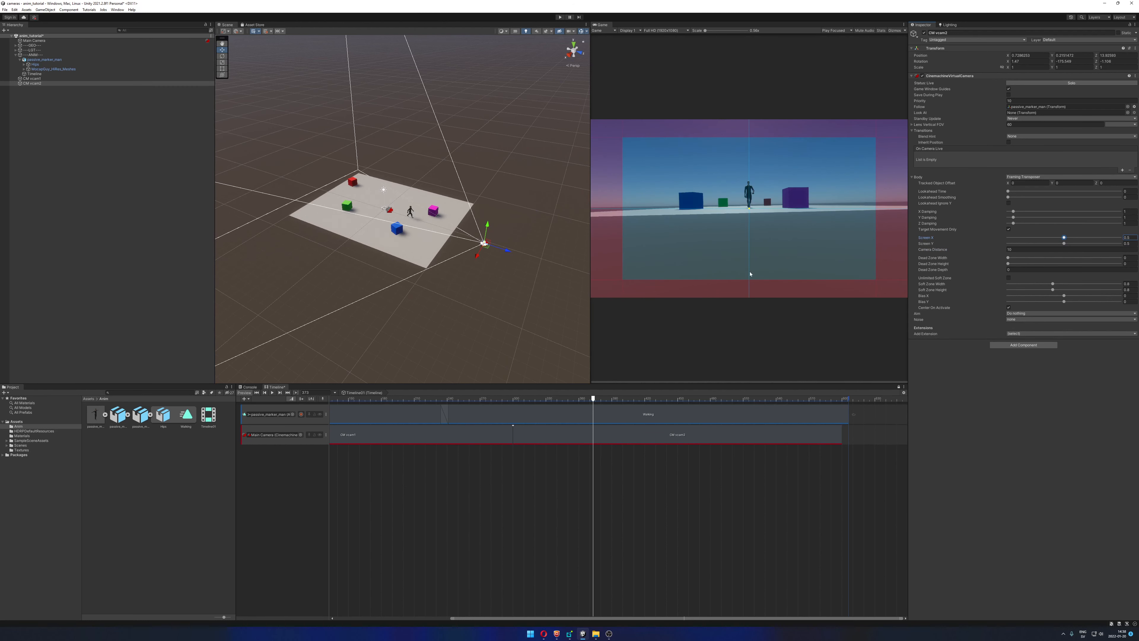
{"action": "left_click_drag", "start_coordinate": [594, 406], "coordinate": [531, 426]}
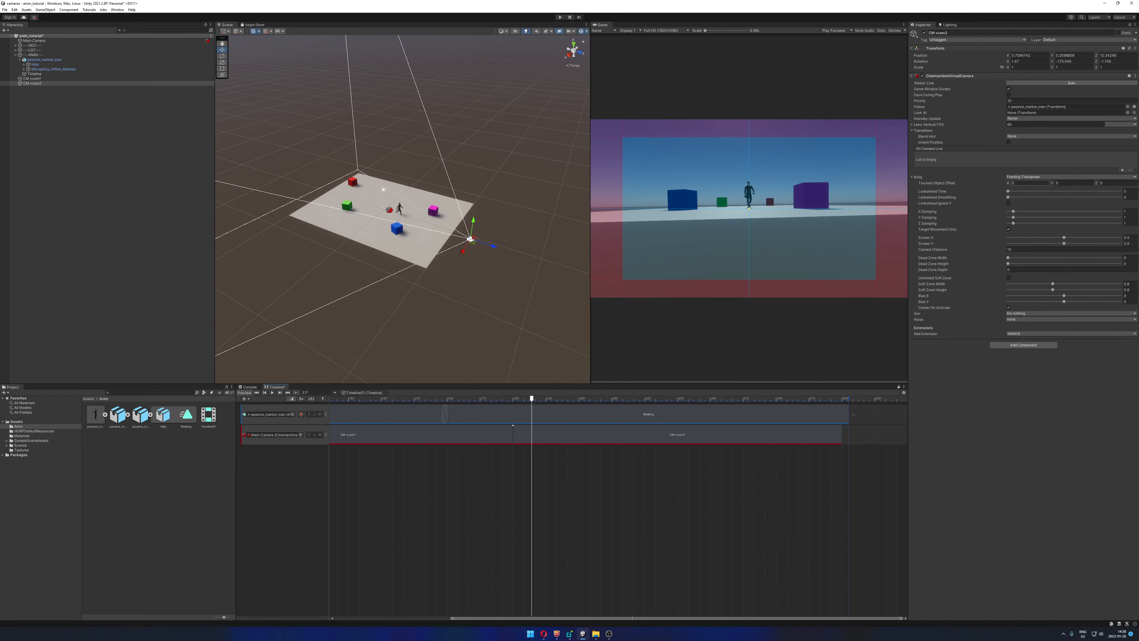
Try adjusting the Y value of CM vcam2's Tracked Object Offset and undo the change
{"action": "left_click_drag", "start_coordinate": [1054, 184], "coordinate": [1070, 184]}
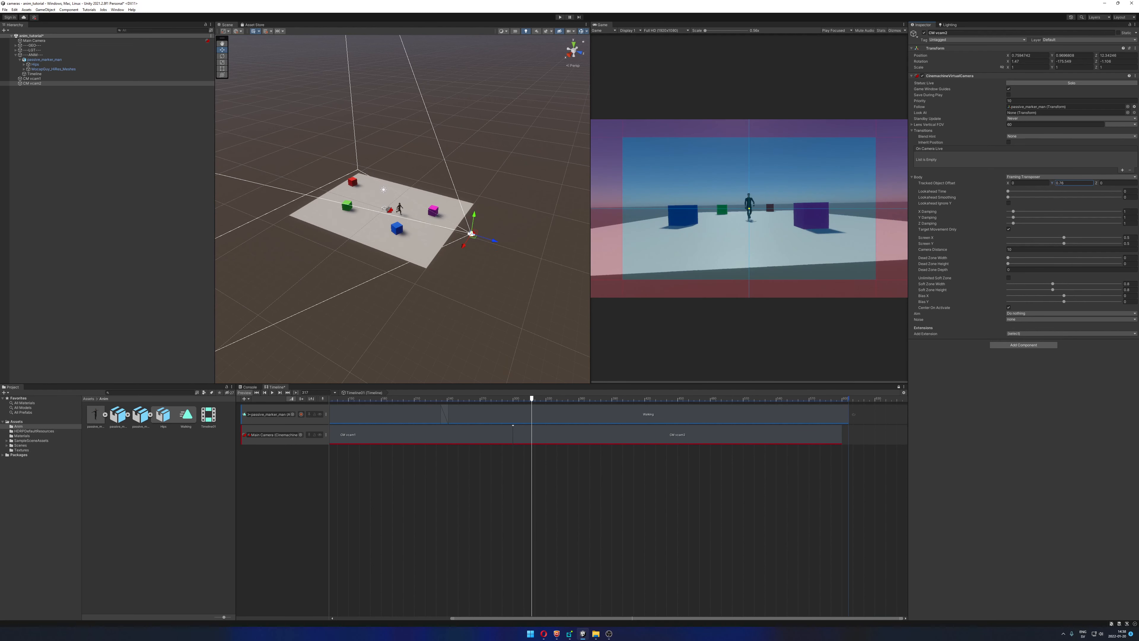
{"action": "key", "text": "ctrl+z"}
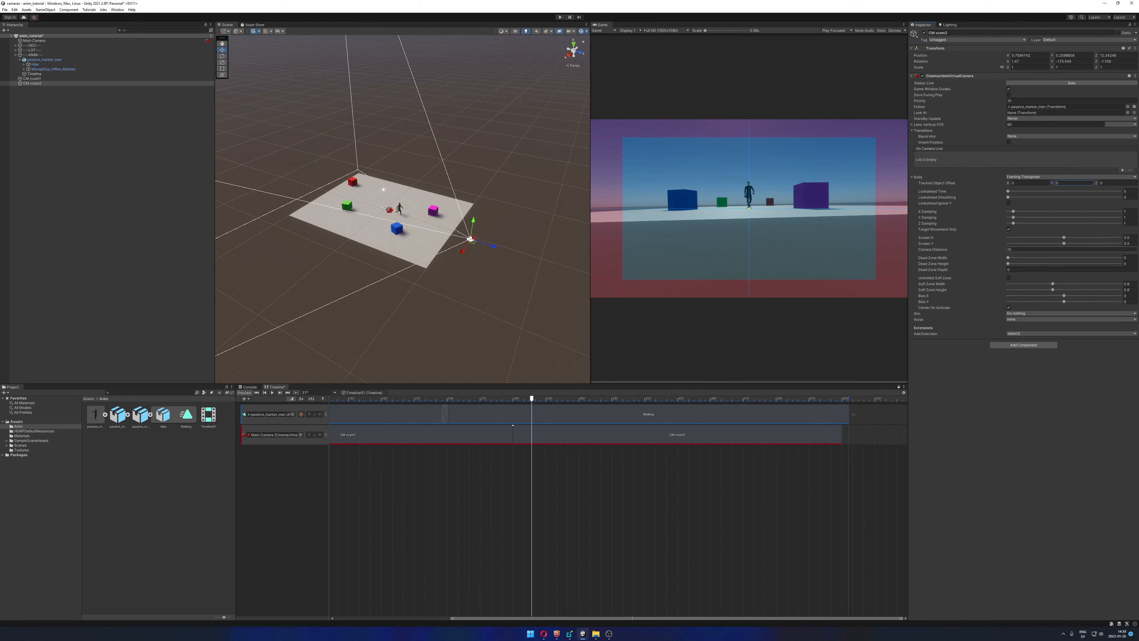
{"action": "right_click_drag", "start_coordinate": [459, 240], "coordinate": [434, 273], "text": "alt"}
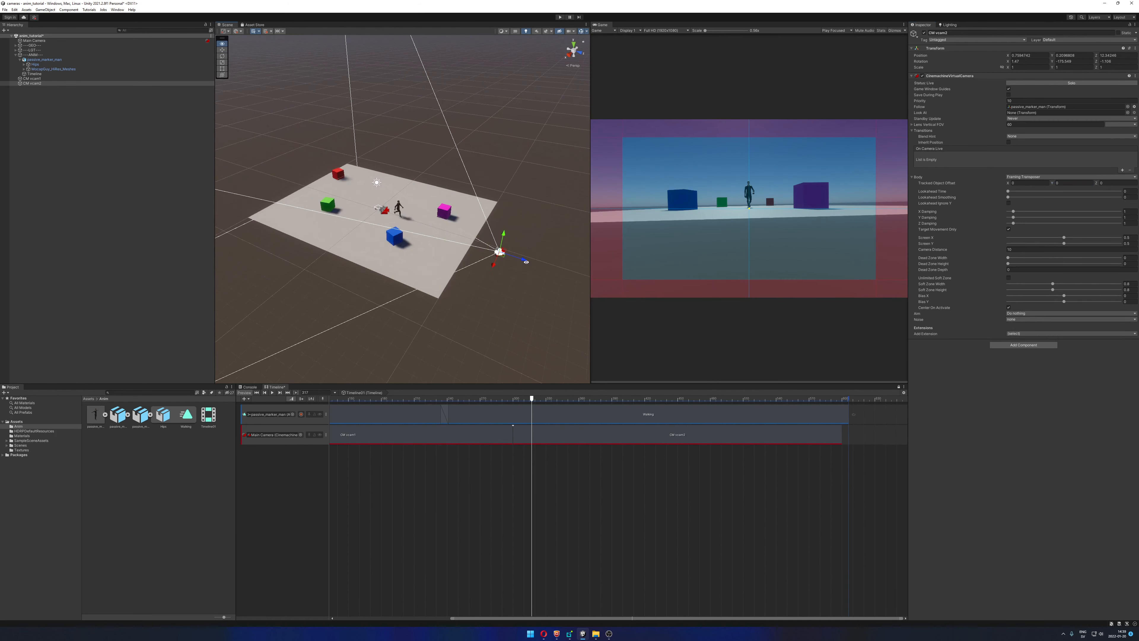
Try moving CM vcam2 along its Z axis toward the character in the scene, and undo the move
{"action": "left_click_drag", "start_coordinate": [434, 274], "coordinate": [479, 264], "text": "alt"}
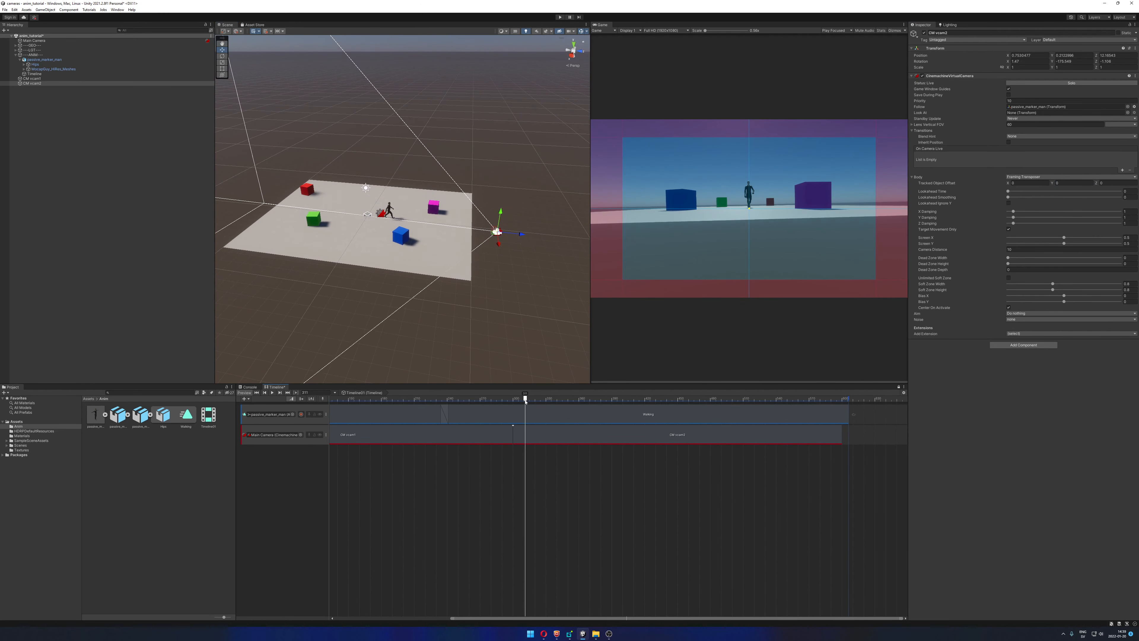
{"action": "left_click_drag", "start_coordinate": [531, 399], "coordinate": [515, 401]}
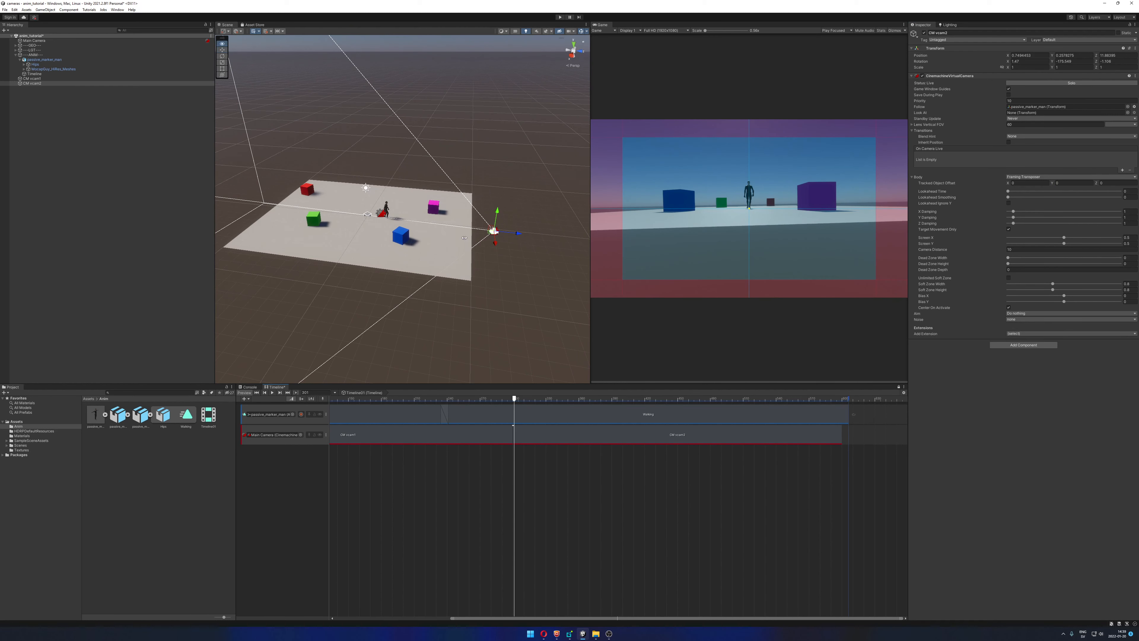
{"action": "left_click_drag", "start_coordinate": [464, 238], "coordinate": [476, 243], "text": "alt"}
{"action": "right_click_drag", "start_coordinate": [475, 243], "coordinate": [514, 249], "text": "alt"}
{"action": "middle_click_drag", "start_coordinate": [515, 250], "coordinate": [504, 249], "text": "alt"}
{"action": "right_click_drag", "start_coordinate": [505, 250], "coordinate": [517, 248], "text": "alt"}
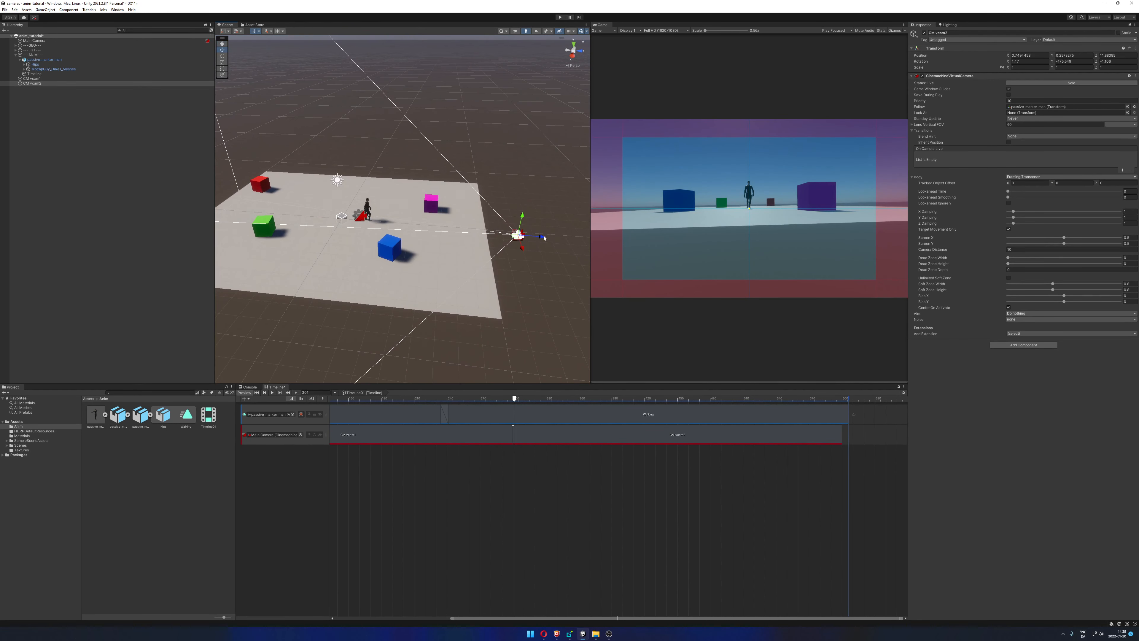
{"action": "left_click_drag", "start_coordinate": [544, 238], "coordinate": [393, 215]}
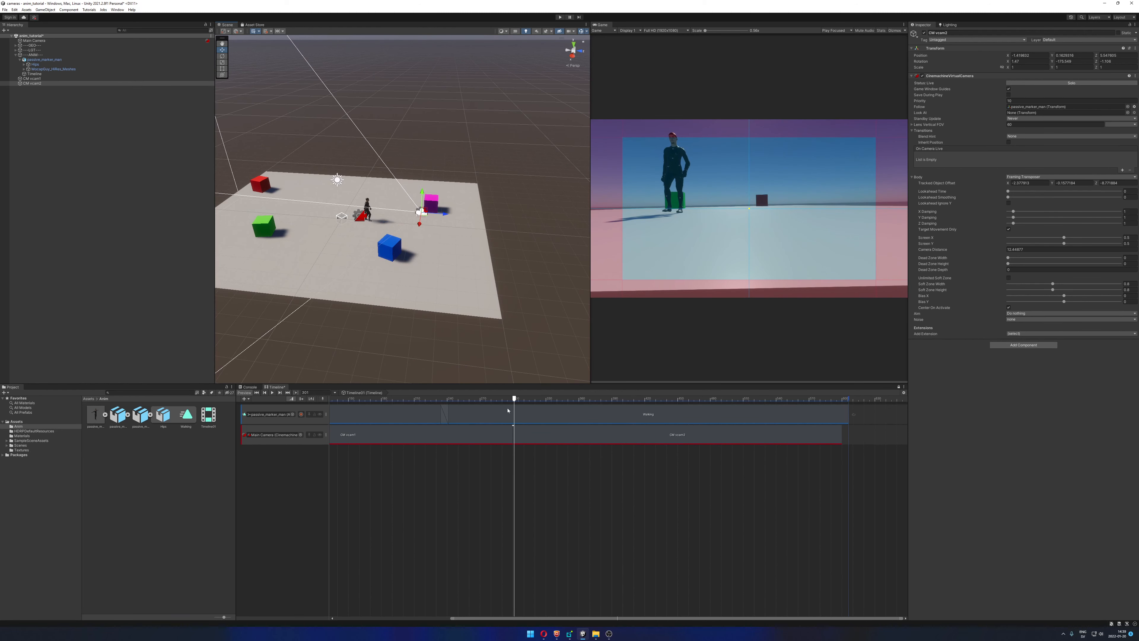
{"action": "mouse_move", "coordinate": [514, 399]}
{"action": "left_mouse_down"}
{"action": "mouse_move", "coordinate": [658, 400]}
{"action": "mouse_move", "coordinate": [515, 402]}
{"action": "left_mouse_up"}
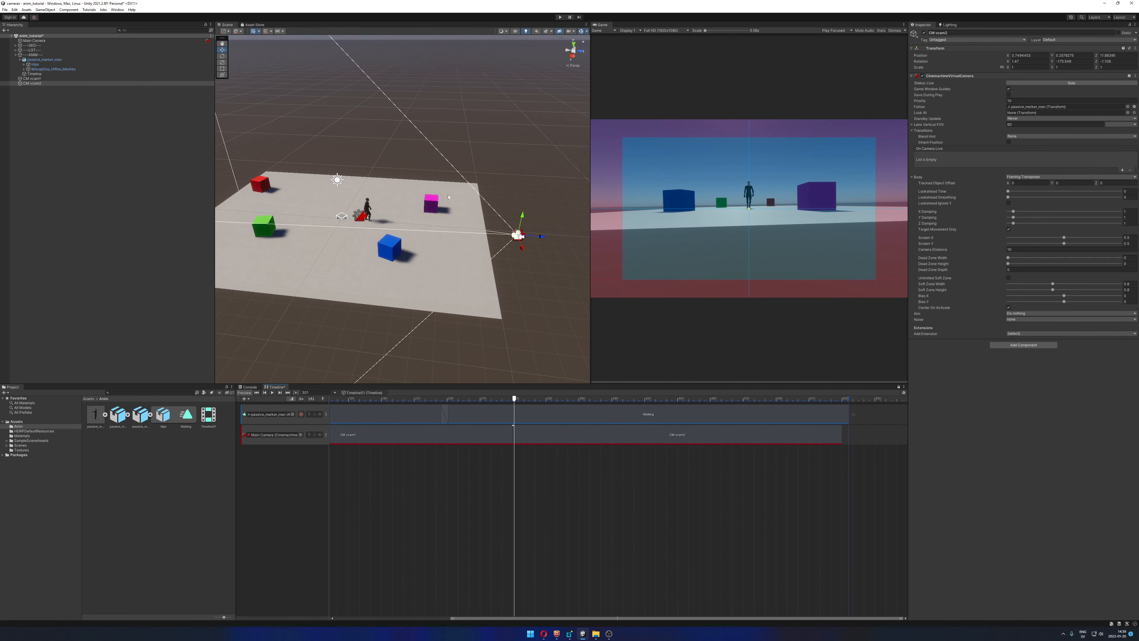
Reduce CM vcam2's Camera Distance to bring it closer to the character, and assign the Hips as its Follow target
{"action": "left_click_drag", "start_coordinate": [1004, 251], "coordinate": [939, 251]}
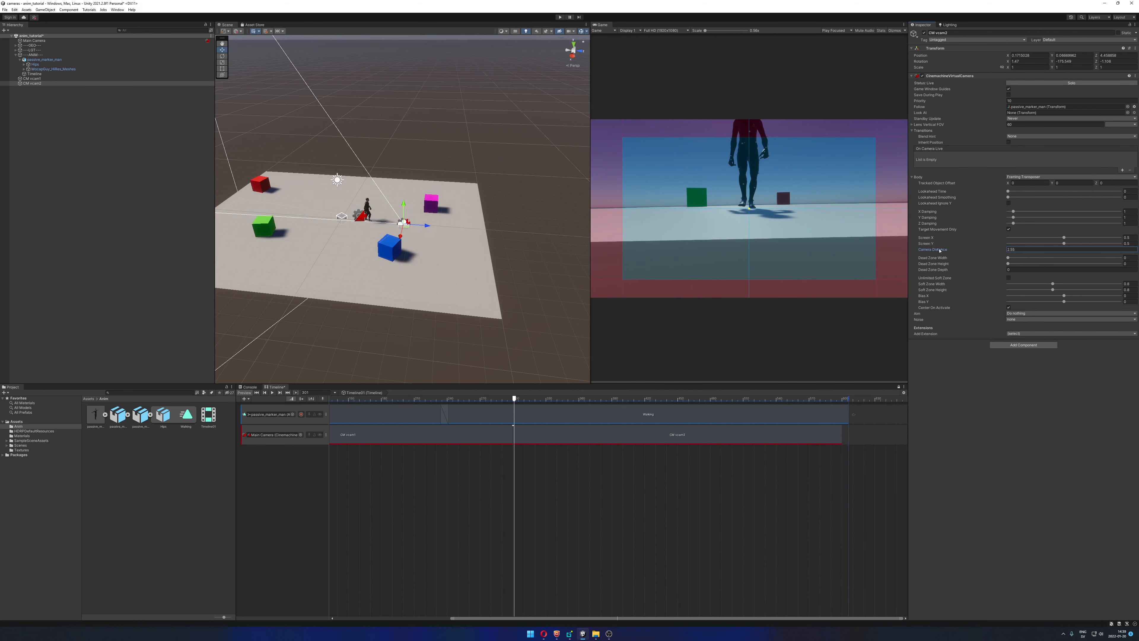
{"action": "left_click_drag", "start_coordinate": [36, 65], "coordinate": [1039, 108]}
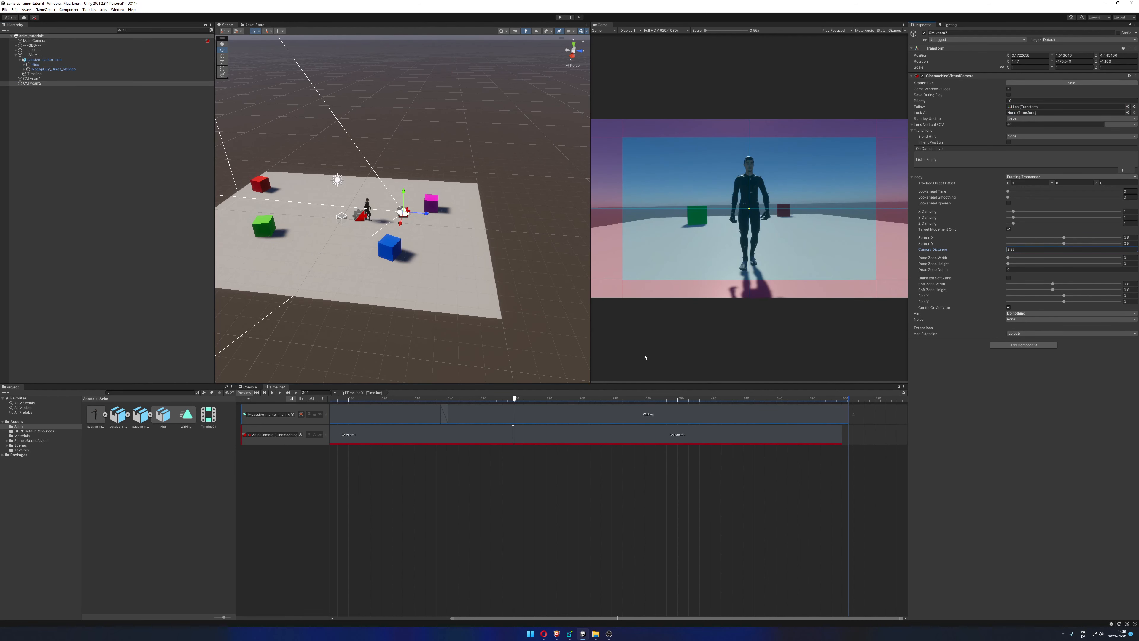
Return the playhead to the timeline's start, fit all clips in view, and play the sequence to preview both shots
{"action": "left_click_drag", "start_coordinate": [520, 400], "coordinate": [158, 412]}
{"action": "middle_click_drag", "start_coordinate": [481, 505], "coordinate": [623, 496]}
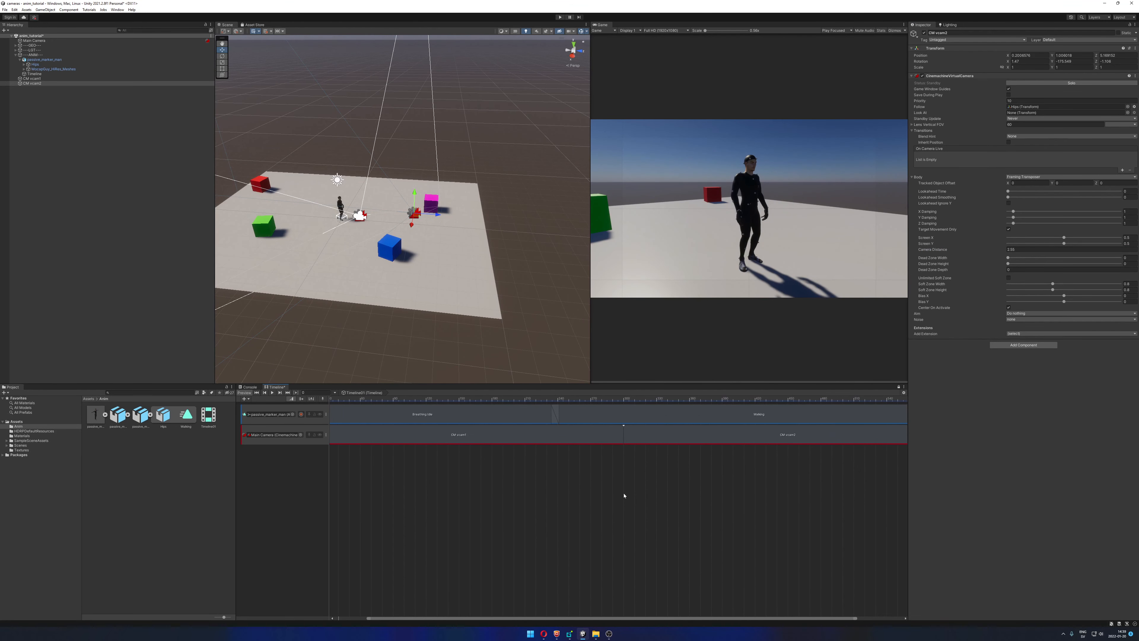
{"action": "scroll", "coordinate": [633, 492], "scroll_direction": "down", "scroll_amount": 7}
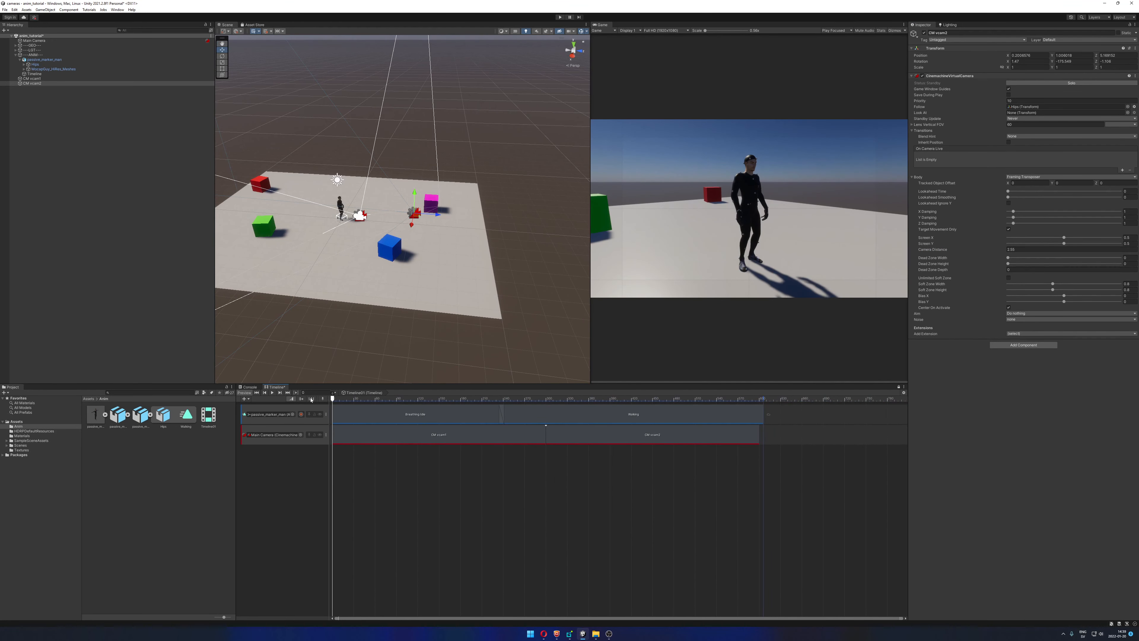
{"action": "left_click", "coordinate": [272, 394]}
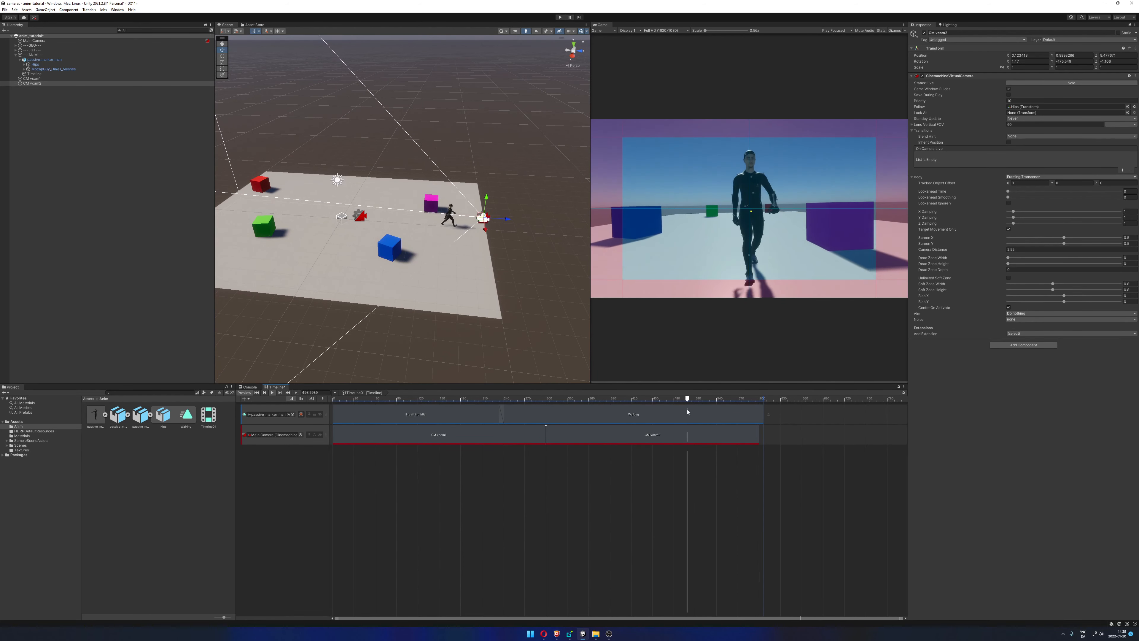
Try shifting CM vcam2's framing with Screen X and Screen Y, and undo both changes
{"action": "left_click_drag", "start_coordinate": [707, 398], "coordinate": [643, 439]}
{"action": "mouse_move", "coordinate": [1066, 239]}
{"action": "left_mouse_down"}
{"action": "mouse_move", "coordinate": [1055, 240]}
{"action": "mouse_move", "coordinate": [1071, 244]}
{"action": "left_mouse_up"}
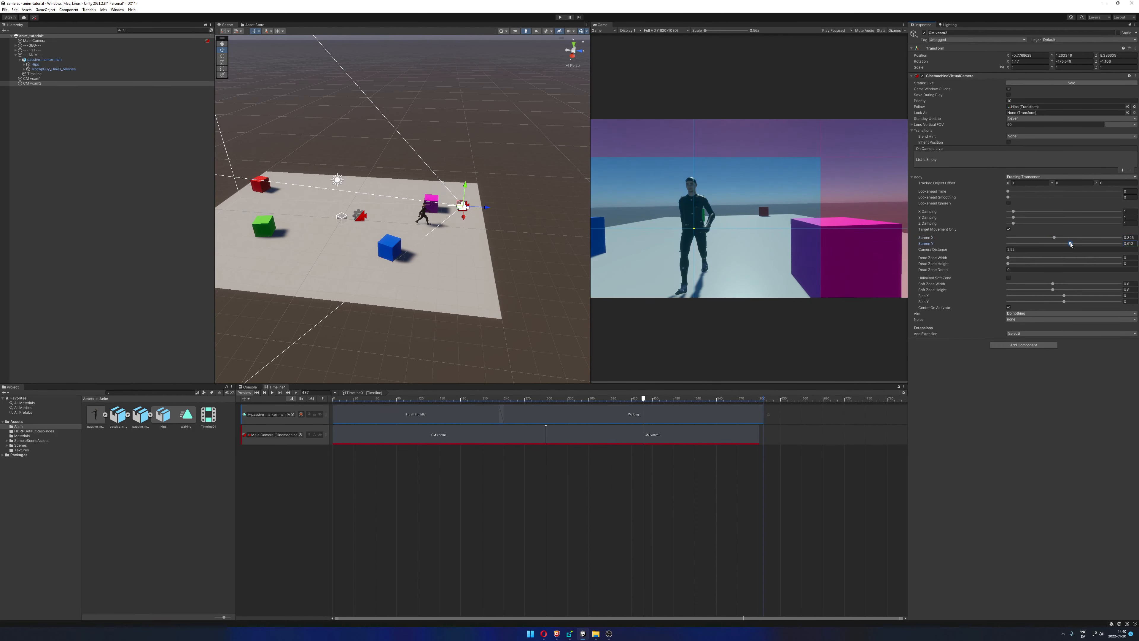
{"action": "key", "text": "ctrl+z"}
{"action": "key", "text": "ctrl+z"}
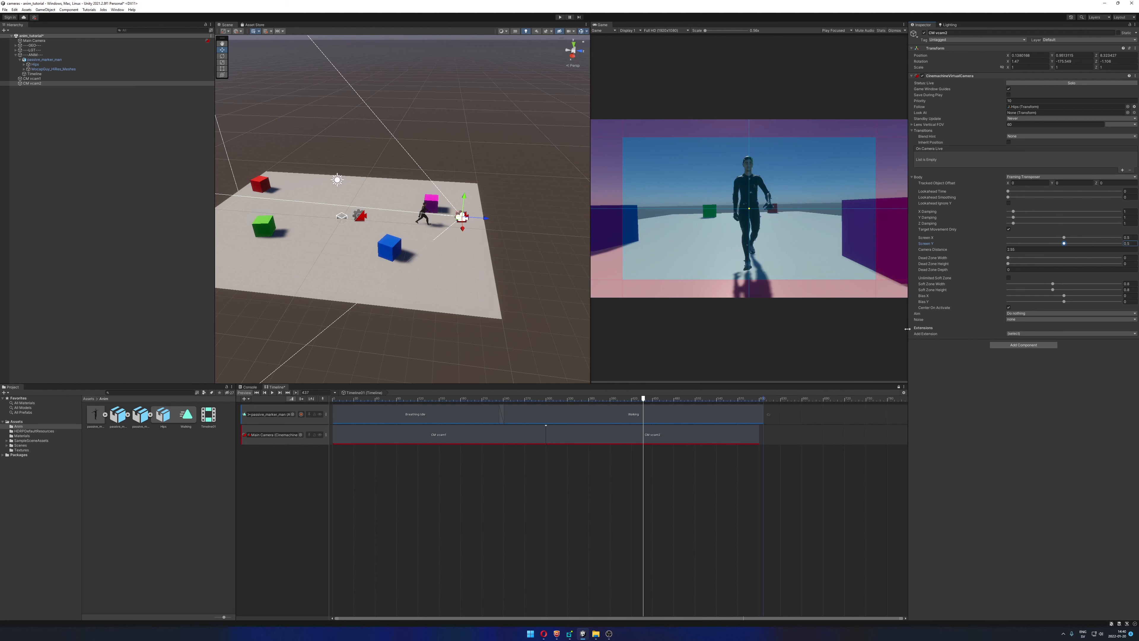
Add Basic Multi Channel Perlin noise to CM vcam2 with the Handheld_normal_strong profile
{"action": "left_click", "coordinate": [1030, 320]}
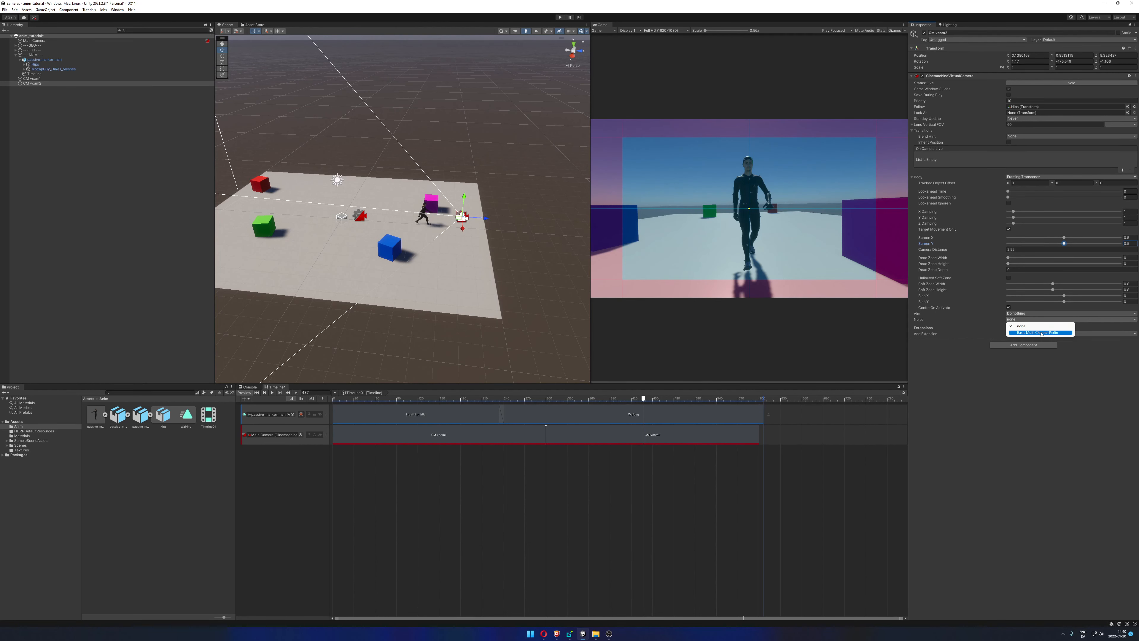
{"action": "left_click", "coordinate": [1040, 333]}
{"action": "left_click", "coordinate": [1032, 337]}
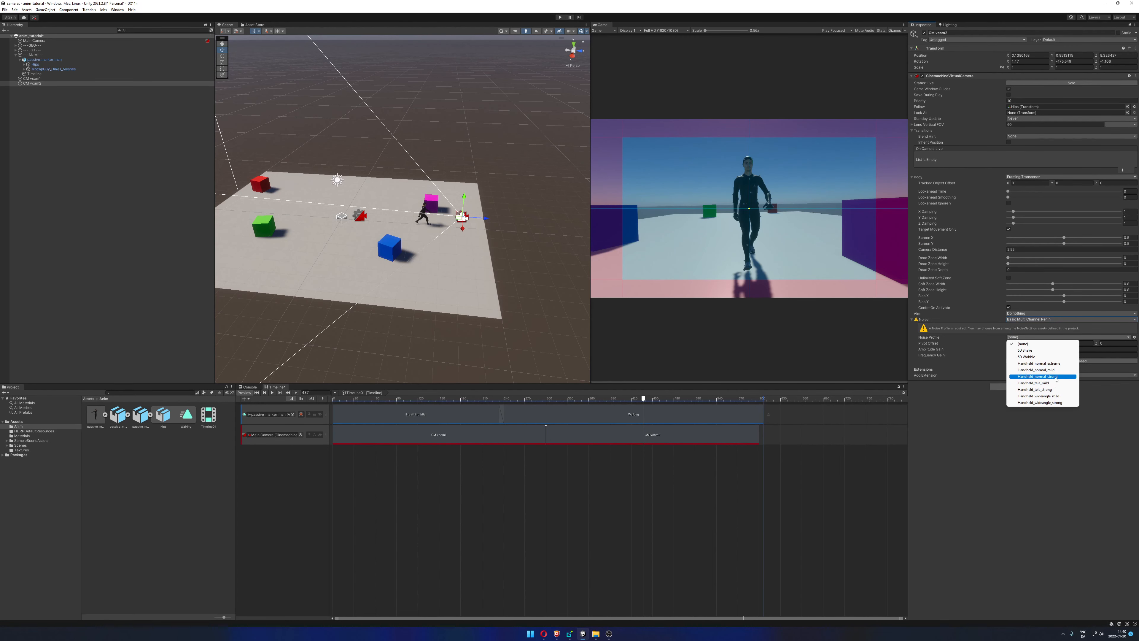
{"action": "left_click", "coordinate": [1045, 377]}
Play the timeline from the start to preview the handheld shake, and reselect CM vcam2 in the hierarchy
{"action": "left_click_drag", "start_coordinate": [644, 398], "coordinate": [328, 410]}
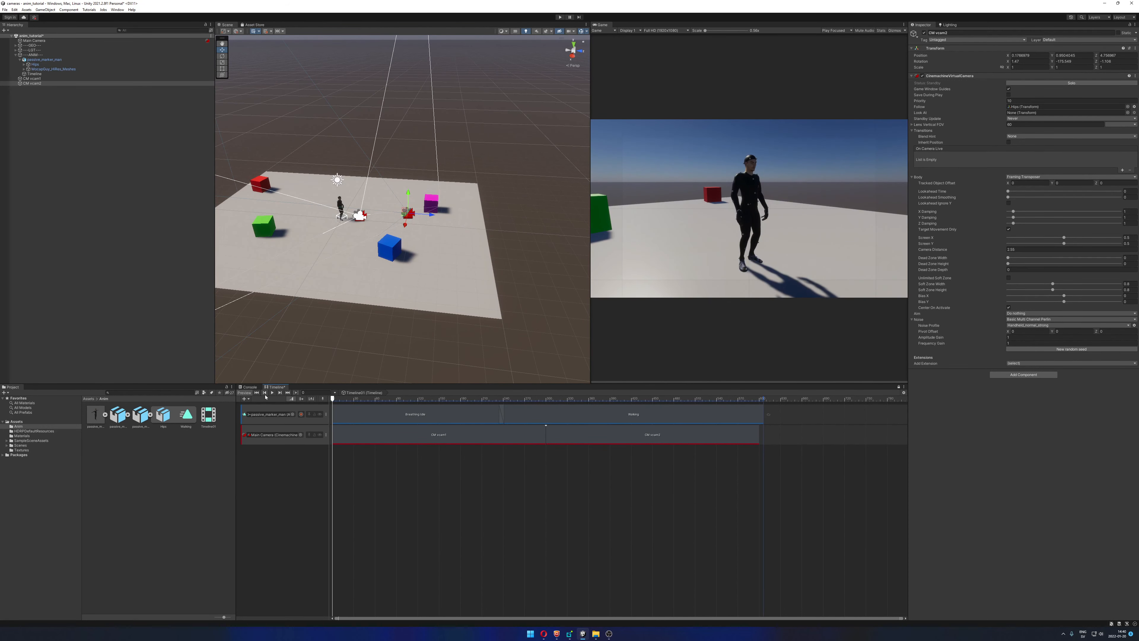
{"action": "key", "text": "space"}
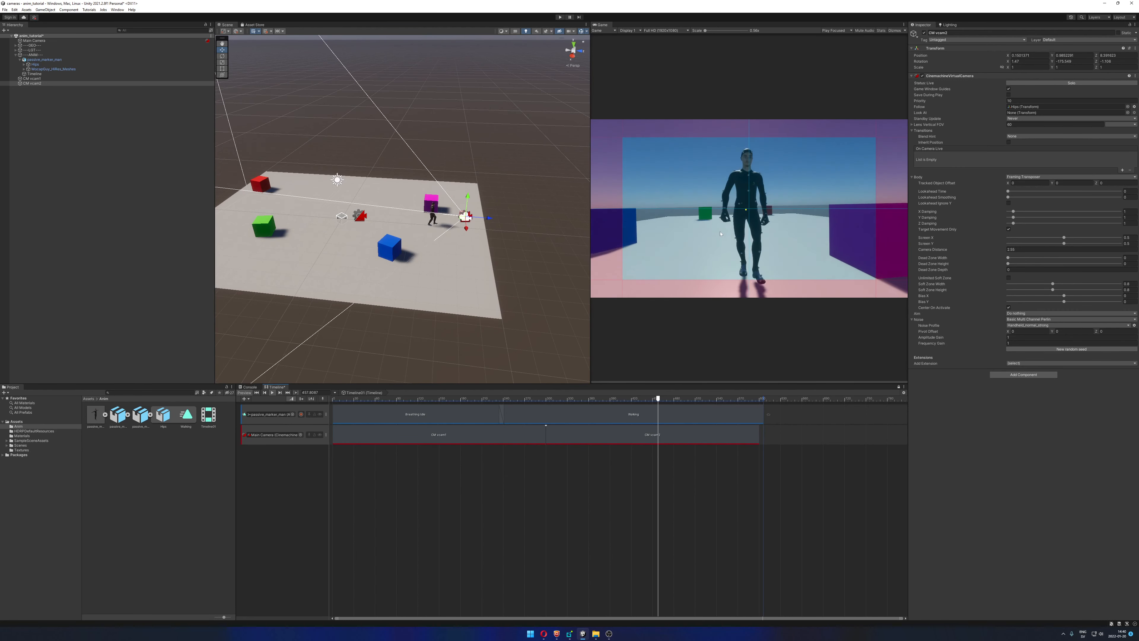
{"action": "left_click", "coordinate": [528, 398]}
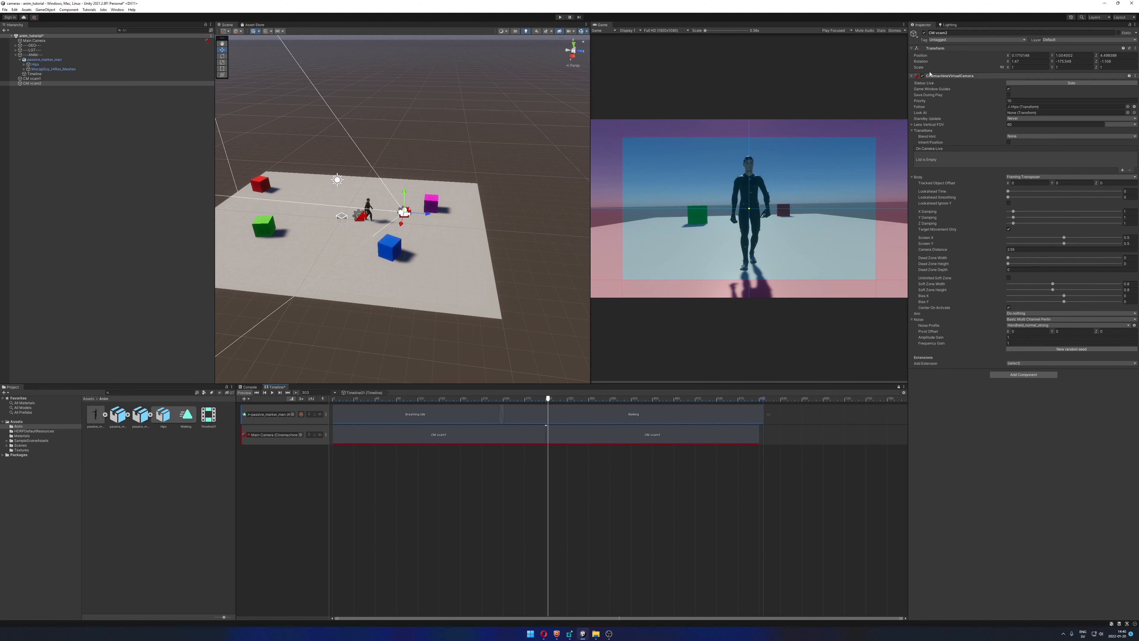
{"action": "left_click", "coordinate": [933, 33]}
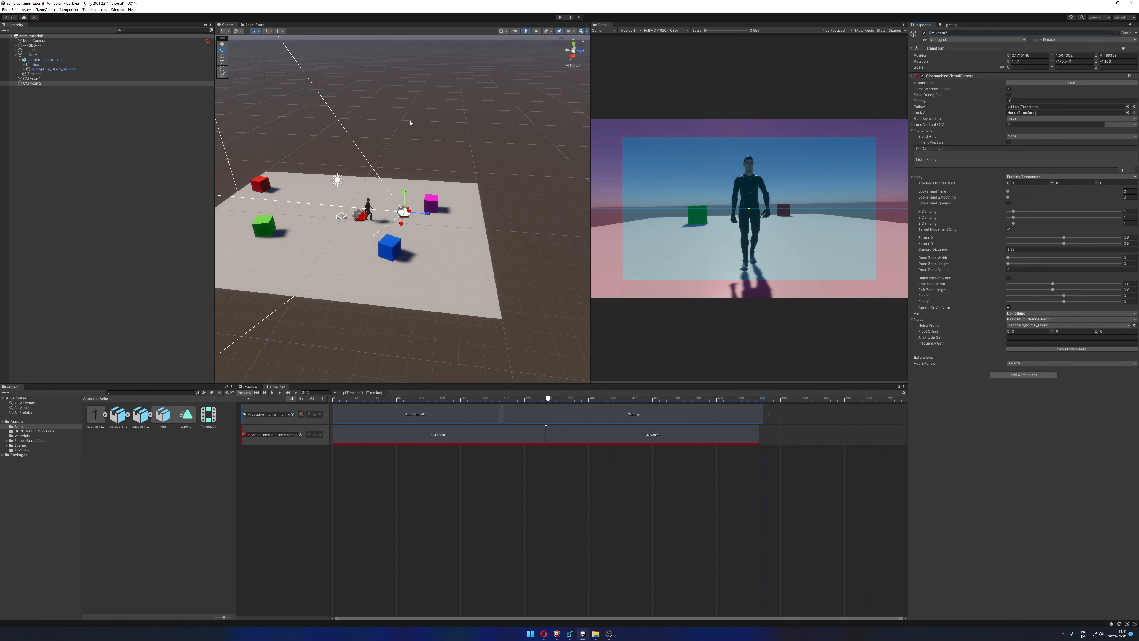
{"action": "left_click", "coordinate": [40, 83]}
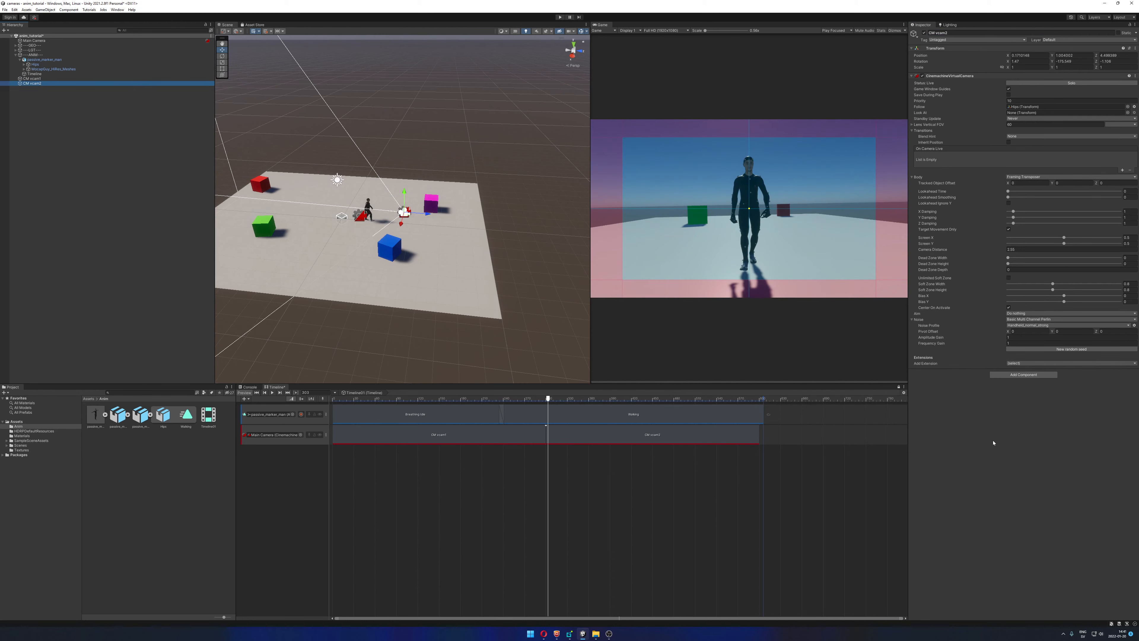
Mute the Cinemachine track and scrub the timeline to compare the camera view, then unmute it and scrub back to the start
{"action": "mouse_move", "coordinate": [549, 399]}
{"action": "left_mouse_down"}
{"action": "mouse_move", "coordinate": [389, 399]}
{"action": "mouse_move", "coordinate": [753, 410]}
{"action": "mouse_move", "coordinate": [533, 399]}
{"action": "left_mouse_up"}
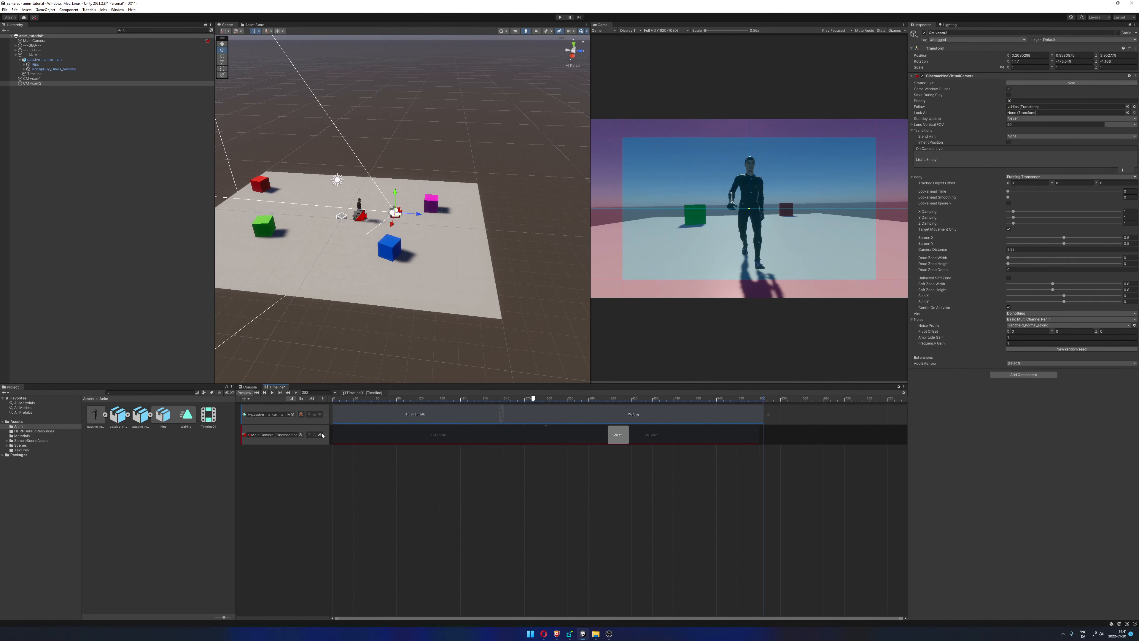
{"action": "left_click_drag", "start_coordinate": [520, 399], "coordinate": [629, 400]}
{"action": "left_click", "coordinate": [368, 399]}
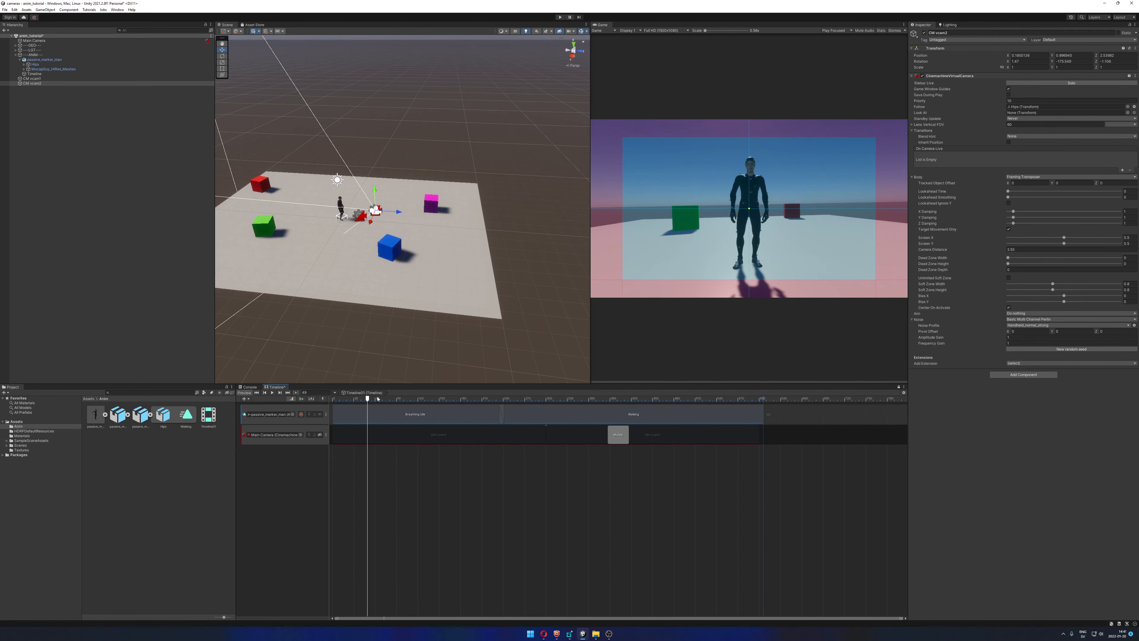
{"action": "left_click_drag", "start_coordinate": [367, 401], "coordinate": [139, 171]}
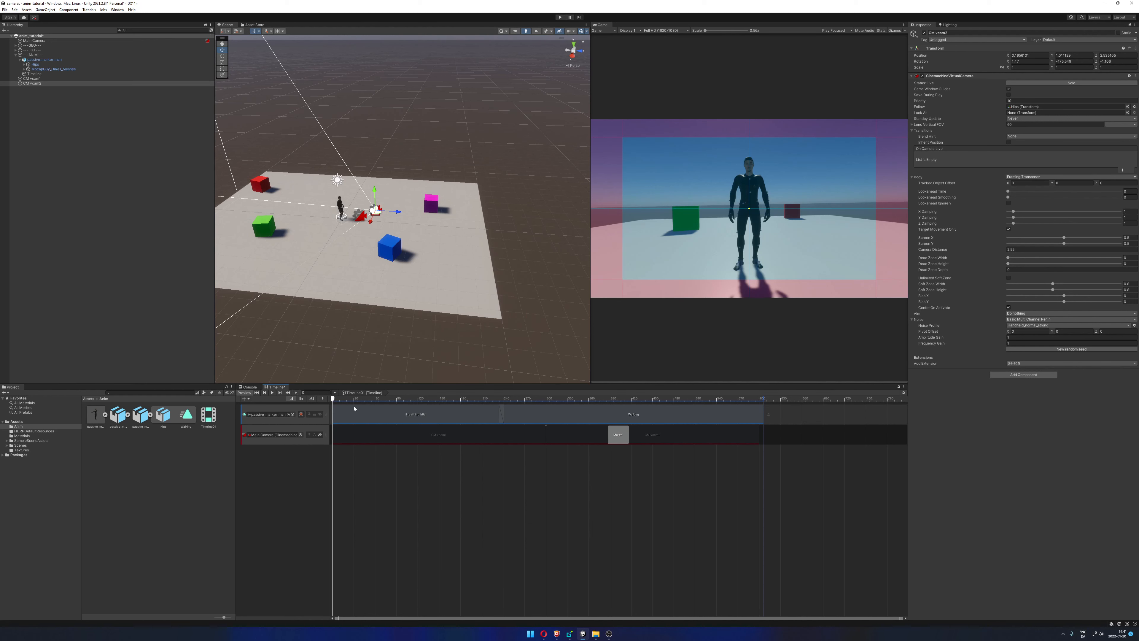
{"action": "left_click_drag", "start_coordinate": [333, 409], "coordinate": [411, 398]}
{"action": "left_click", "coordinate": [320, 435]}
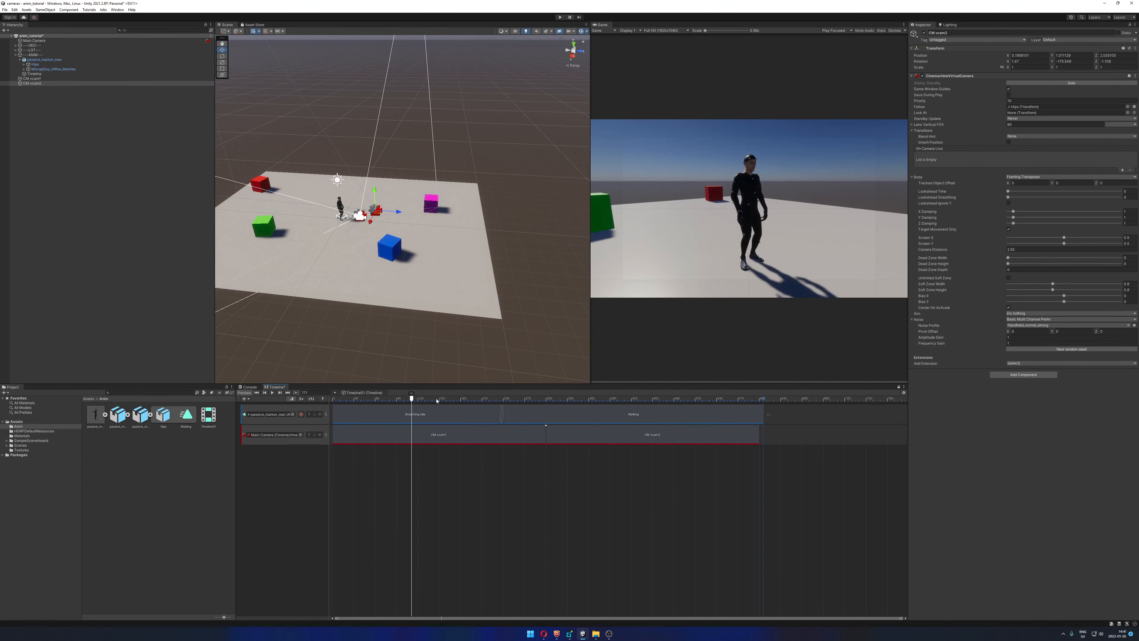
{"action": "left_click_drag", "start_coordinate": [504, 406], "coordinate": [335, 410]}
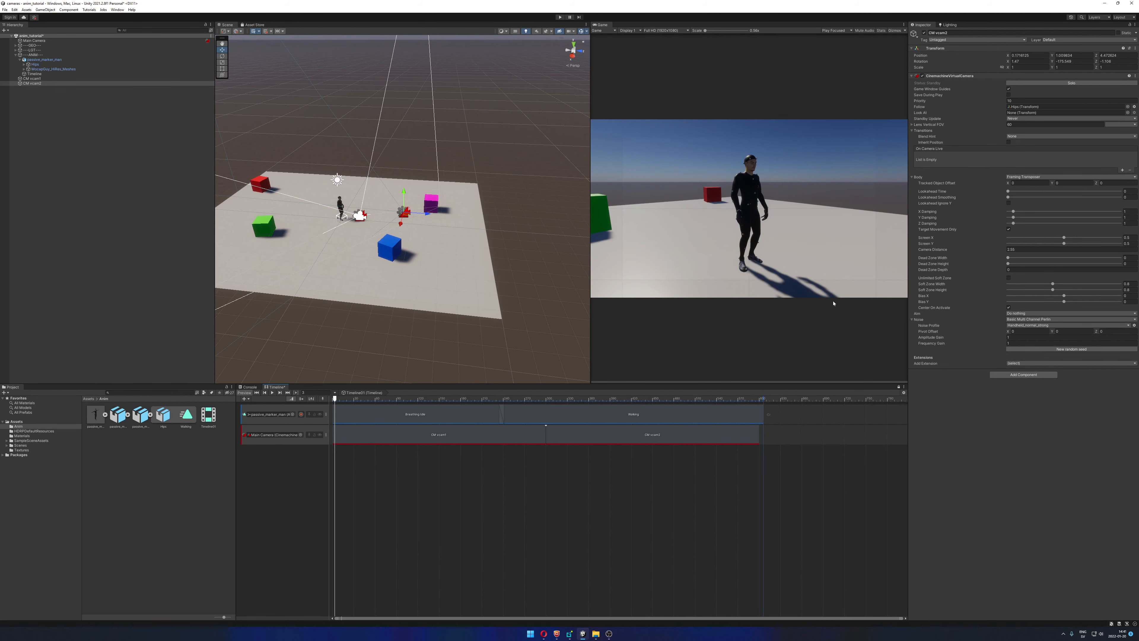
{"action": "left_click_drag", "start_coordinate": [351, 414], "coordinate": [322, 419]}
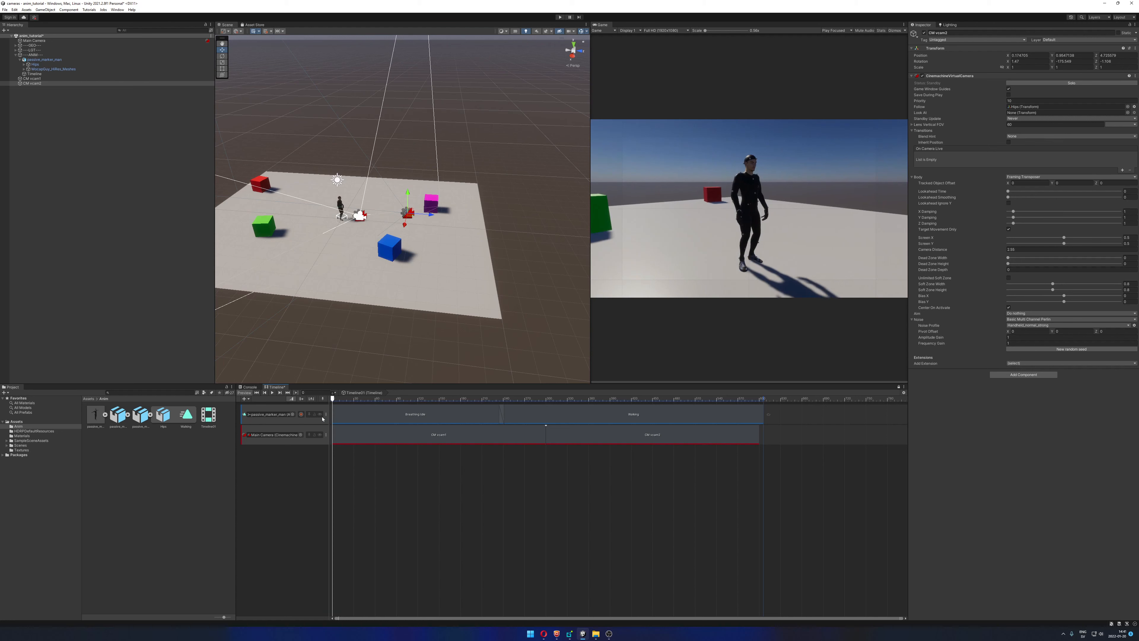
Mute the Main Camera's Cinemachine track and delete it from the timeline
{"action": "left_click", "coordinate": [320, 435]}
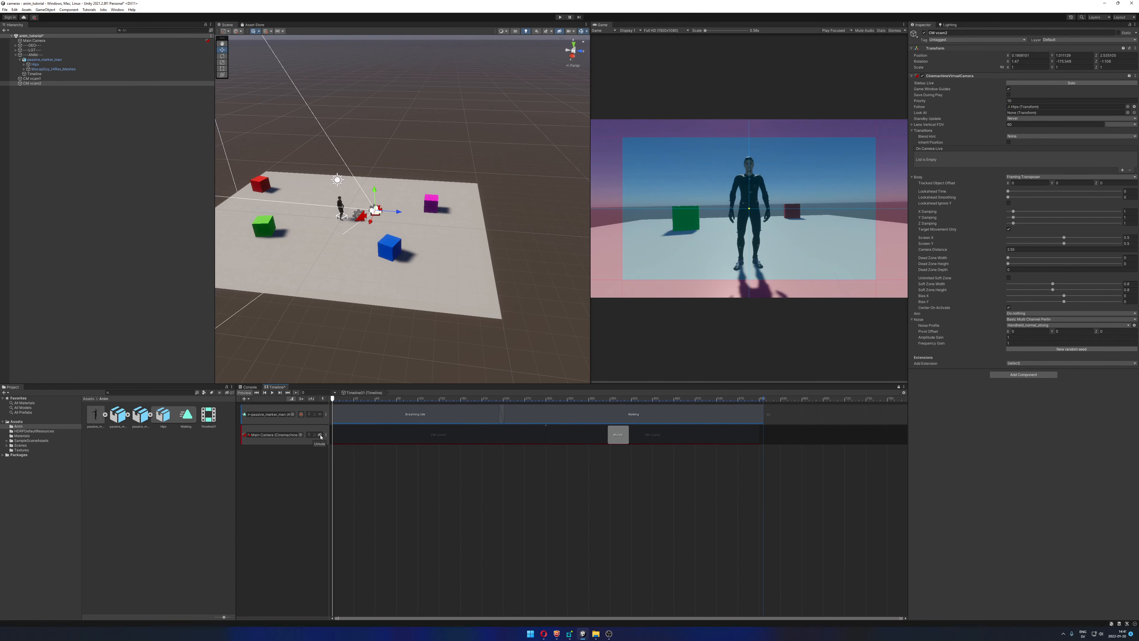
{"action": "right_click", "coordinate": [325, 434]}
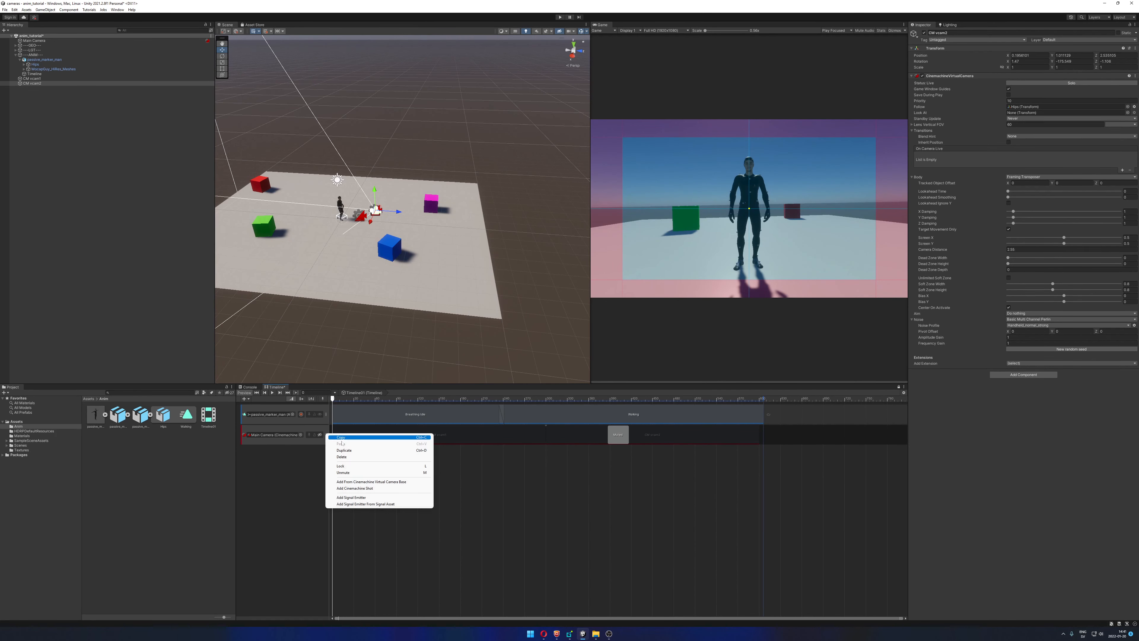
{"action": "left_click", "coordinate": [370, 457]}
Delete both virtual cameras, CM vcam1 and CM vcam2, from the scene
{"action": "left_click", "coordinate": [38, 79]}
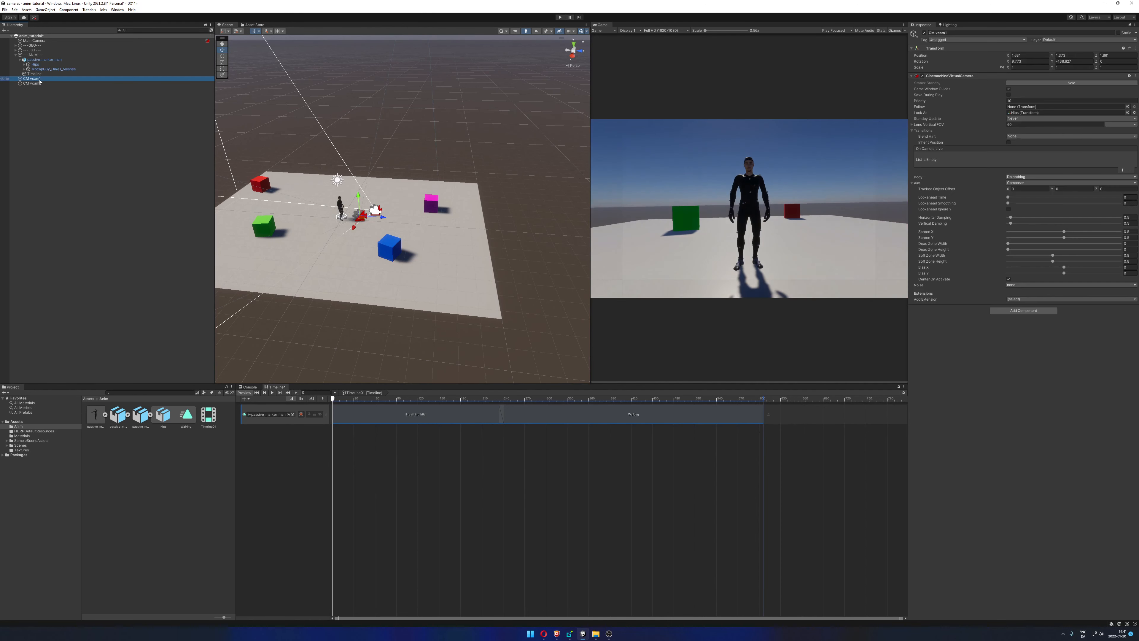
{"action": "left_click", "coordinate": [39, 83], "text": "shift"}
{"action": "key", "text": "Delete"}
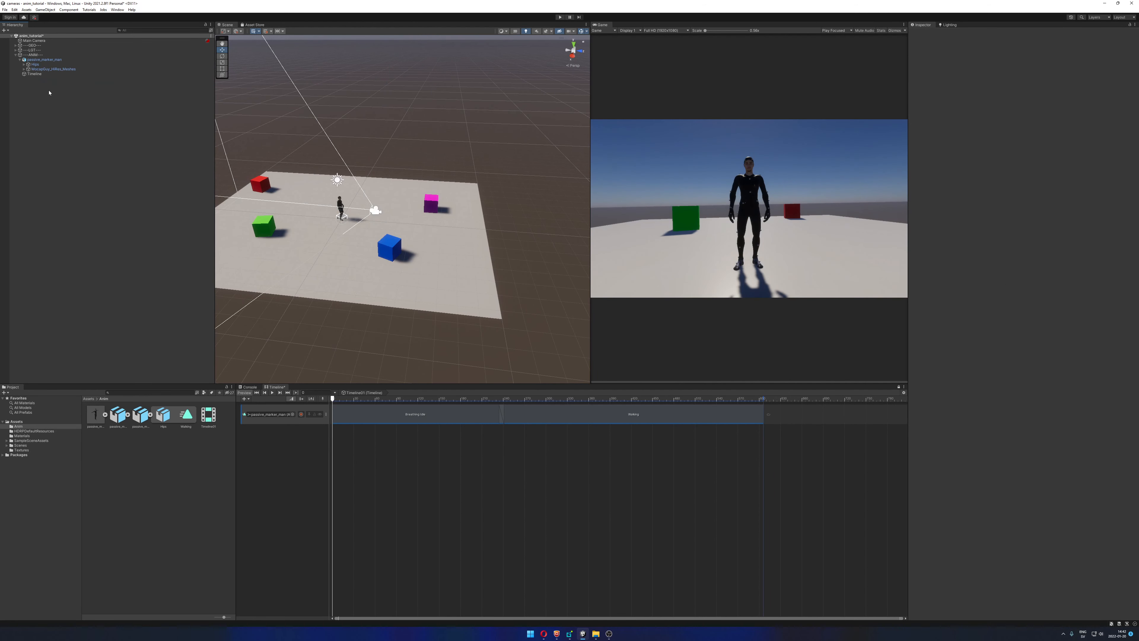
Try moving the Main Camera along its Z axis in the scene, and undo the move
{"action": "left_click_drag", "start_coordinate": [342, 403], "coordinate": [282, 398]}
{"action": "left_click", "coordinate": [38, 41]}
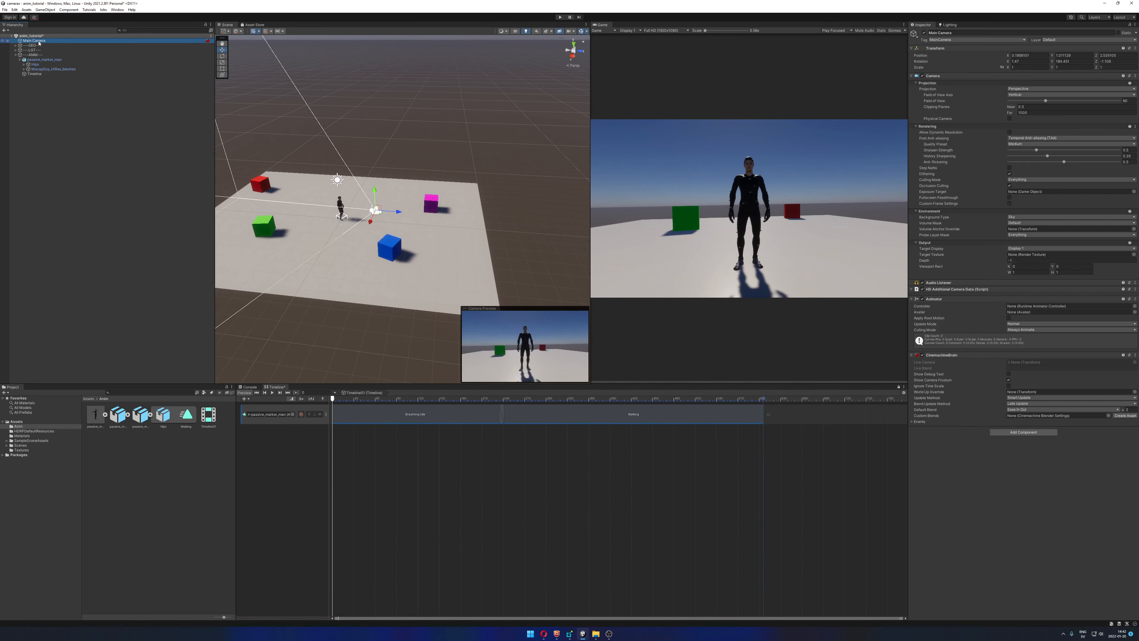
{"action": "left_click_drag", "start_coordinate": [384, 216], "coordinate": [406, 215]}
{"action": "key", "text": "ctrl+z"}
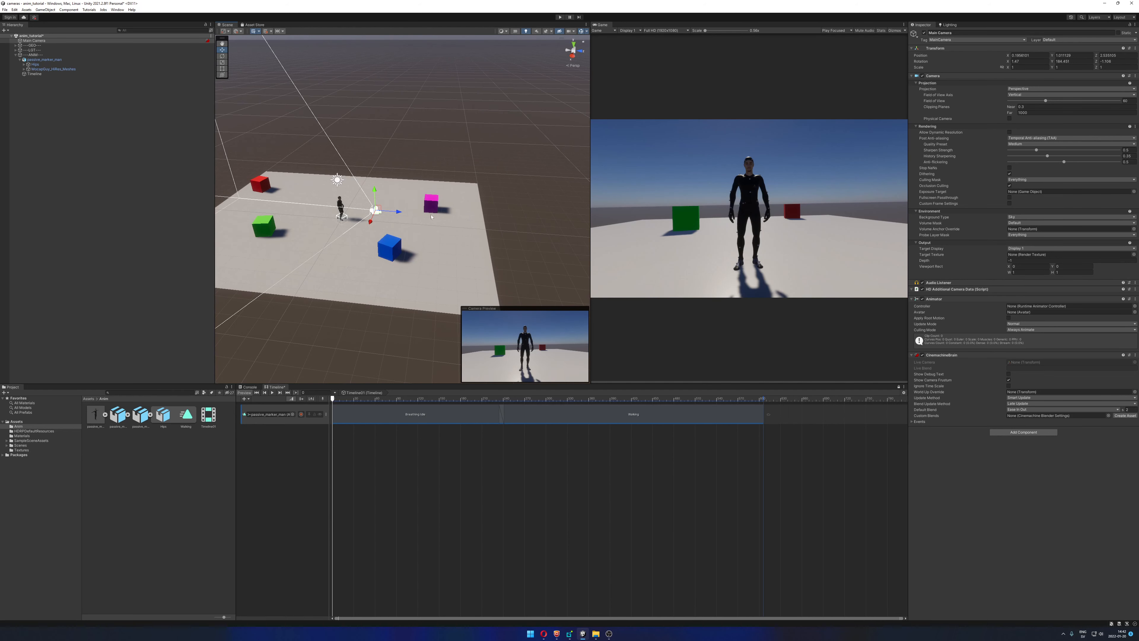
Clear the selection and create a Cinemachine Dolly Camera with Track in the scene
{"action": "left_click", "coordinate": [157, 159]}
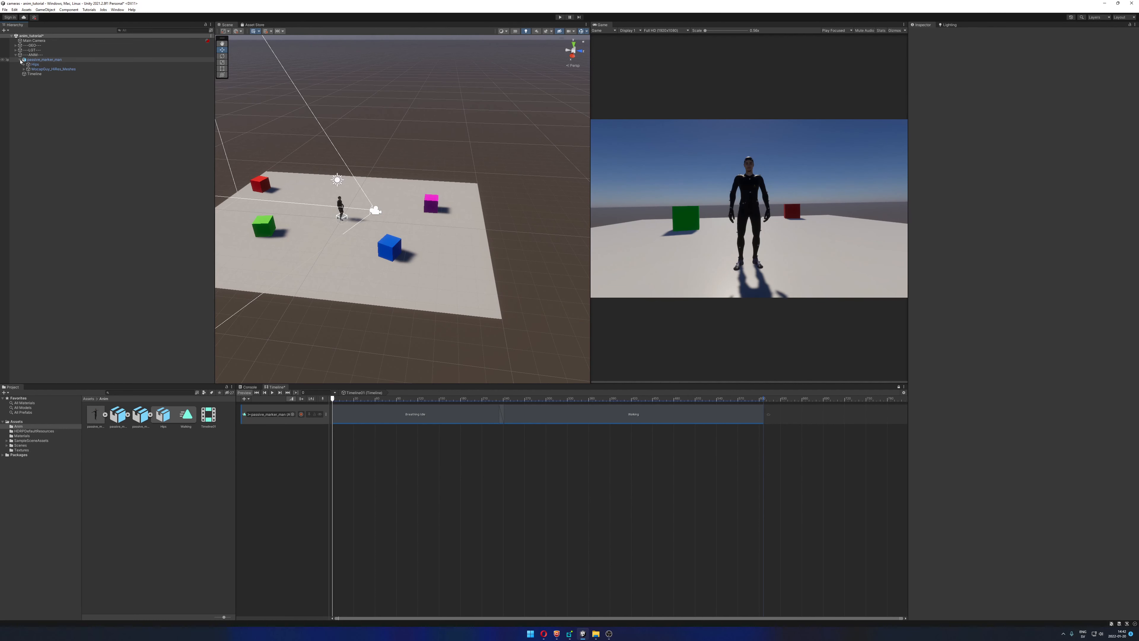
{"action": "left_click", "coordinate": [47, 10]}
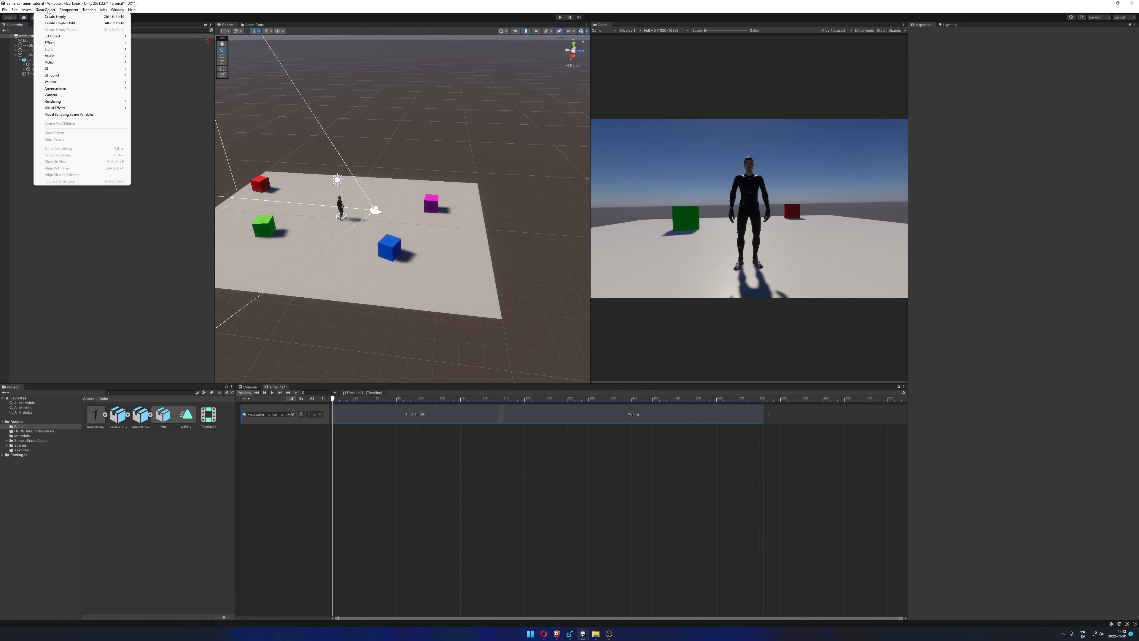
{"action": "mouse_move", "coordinate": [77, 88]}
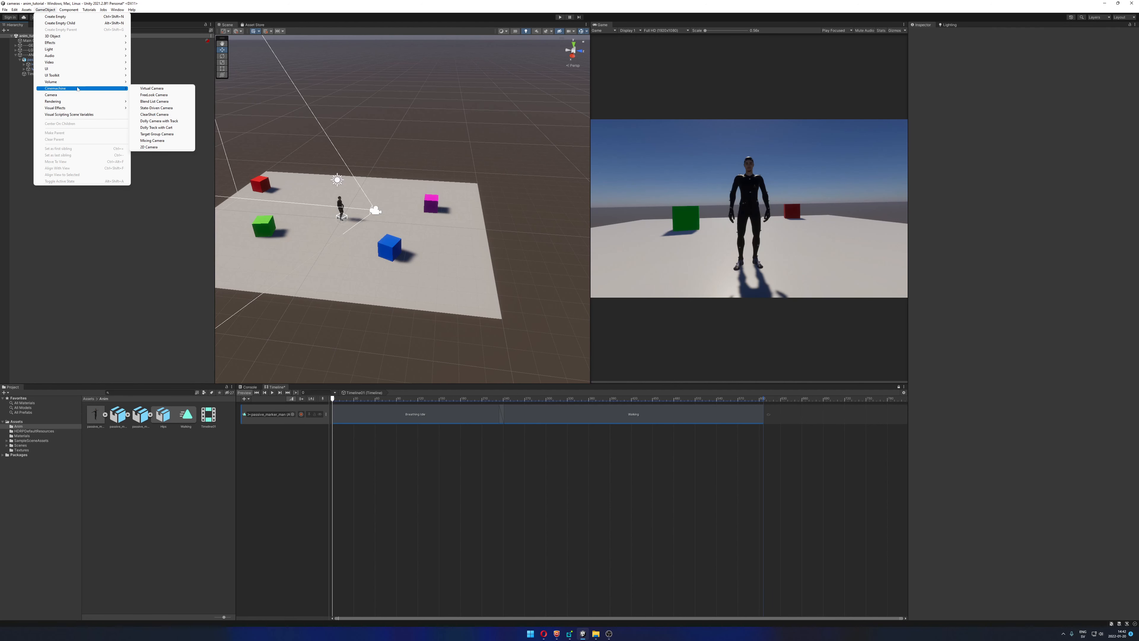
{"action": "left_click", "coordinate": [170, 121]}
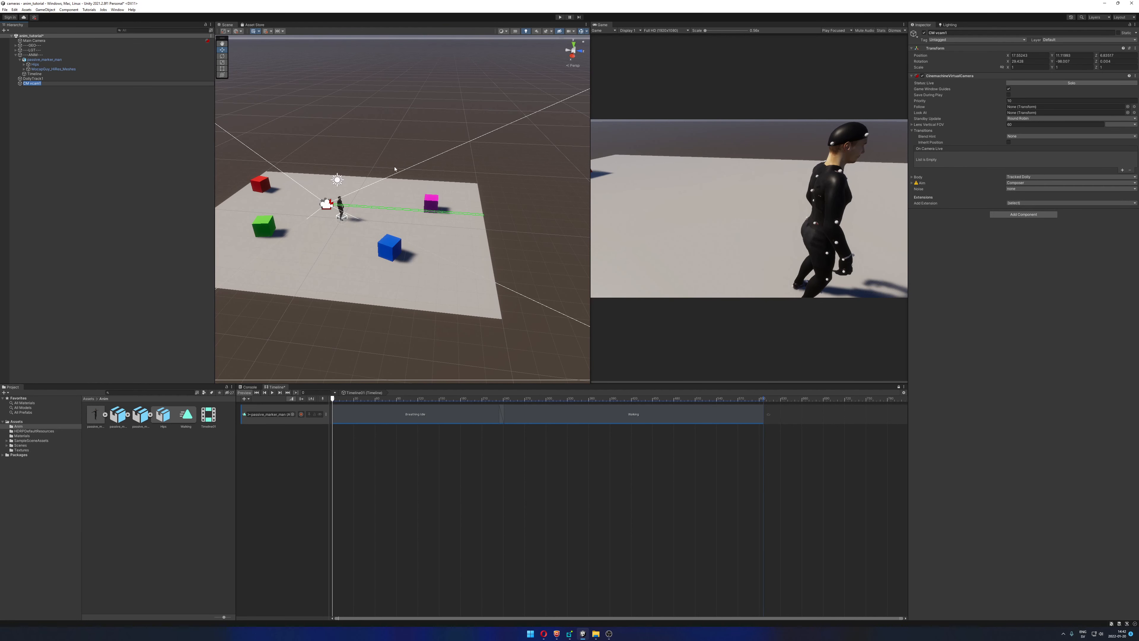
Examine the new dolly camera and the dolly track's path and waypoints from several angles in the scene
{"action": "left_click", "coordinate": [52, 108]}
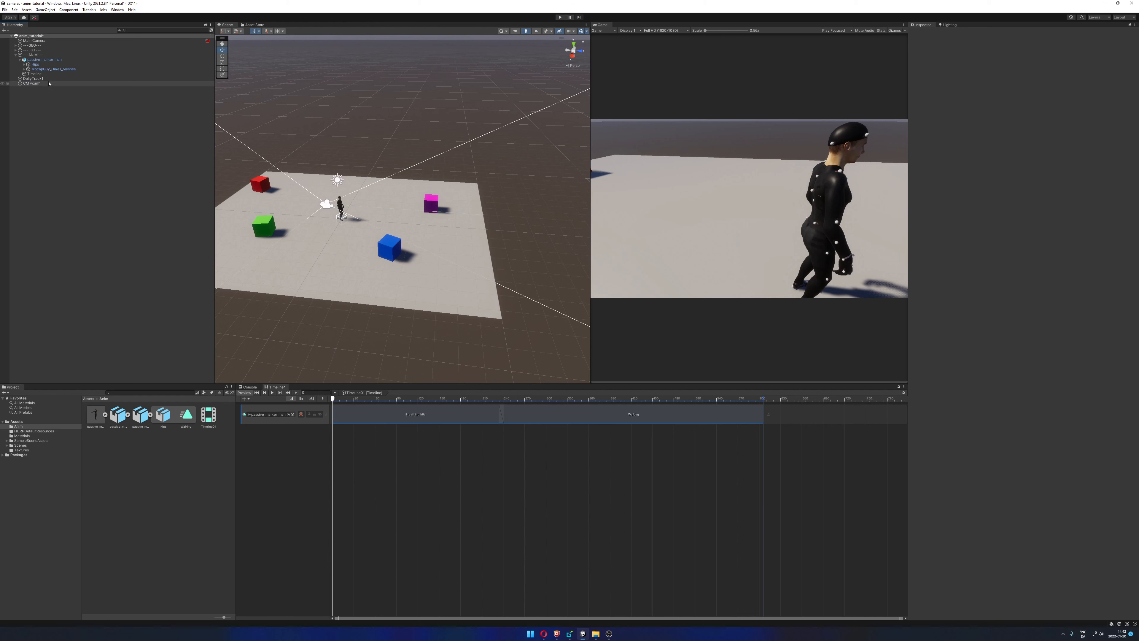
{"action": "left_click", "coordinate": [49, 84]}
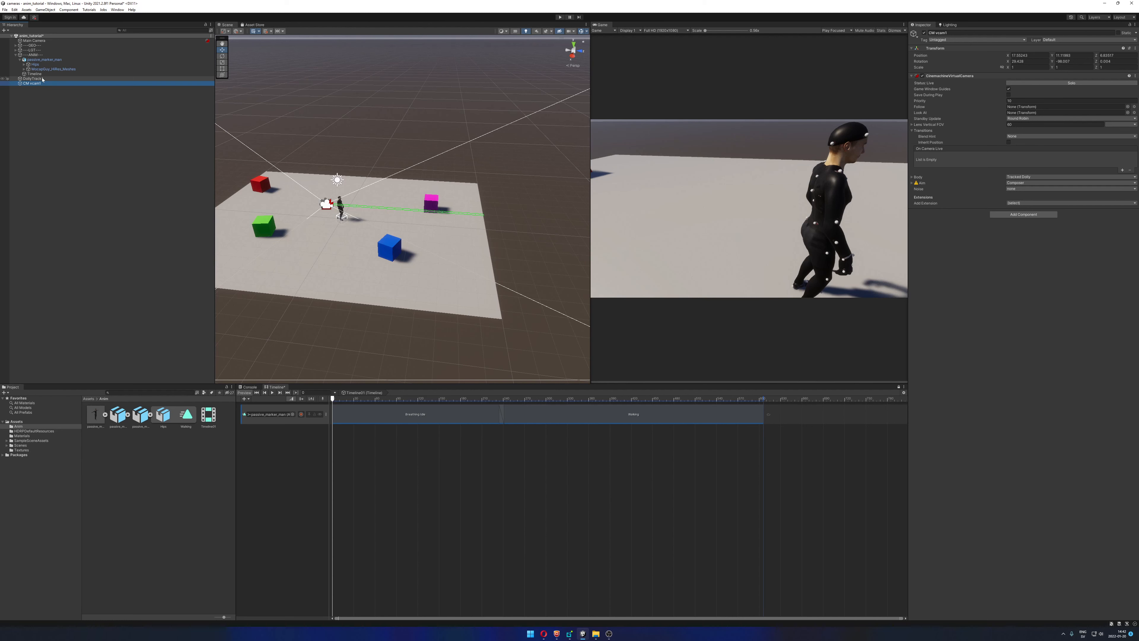
{"action": "left_click", "coordinate": [35, 79]}
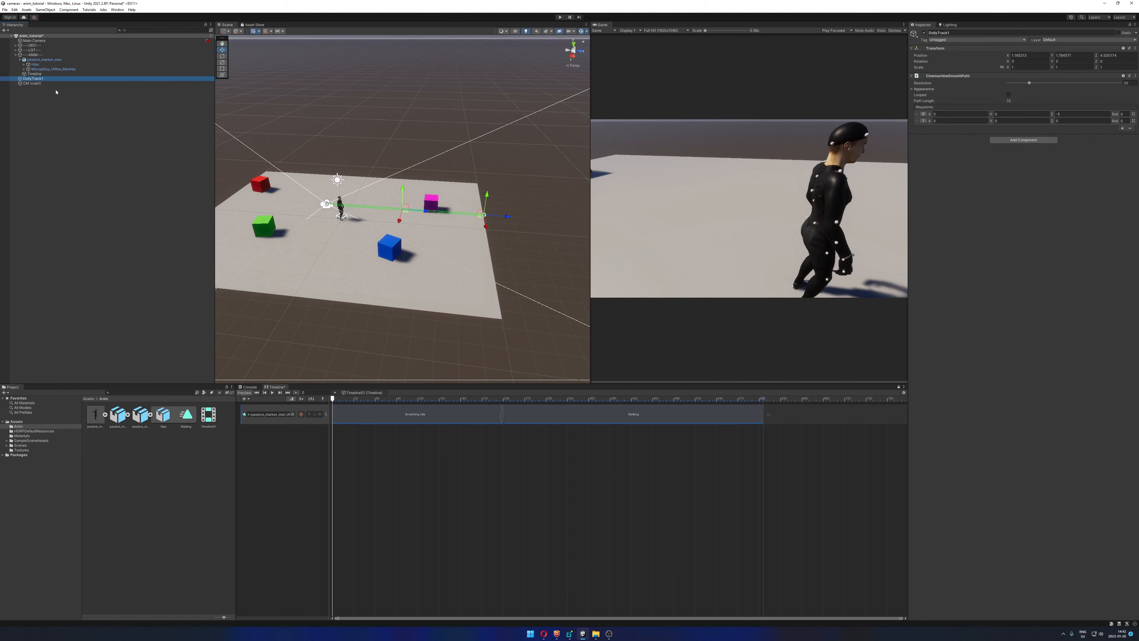
{"action": "left_click_drag", "start_coordinate": [513, 212], "coordinate": [379, 218], "text": "alt"}
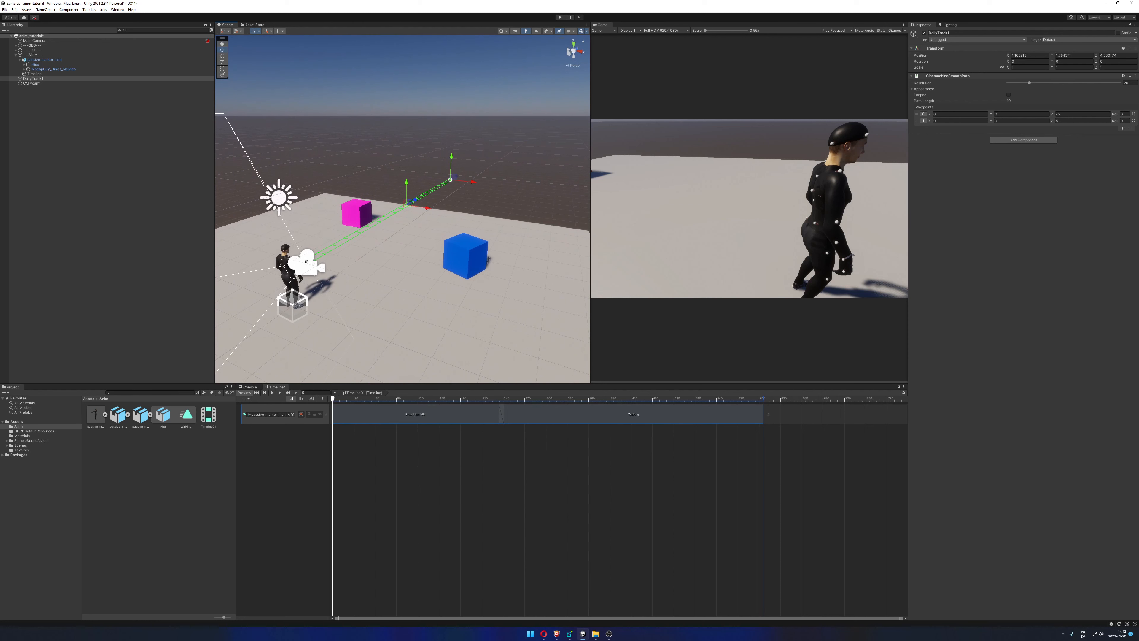
{"action": "left_click_drag", "start_coordinate": [447, 173], "coordinate": [379, 178], "text": "alt"}
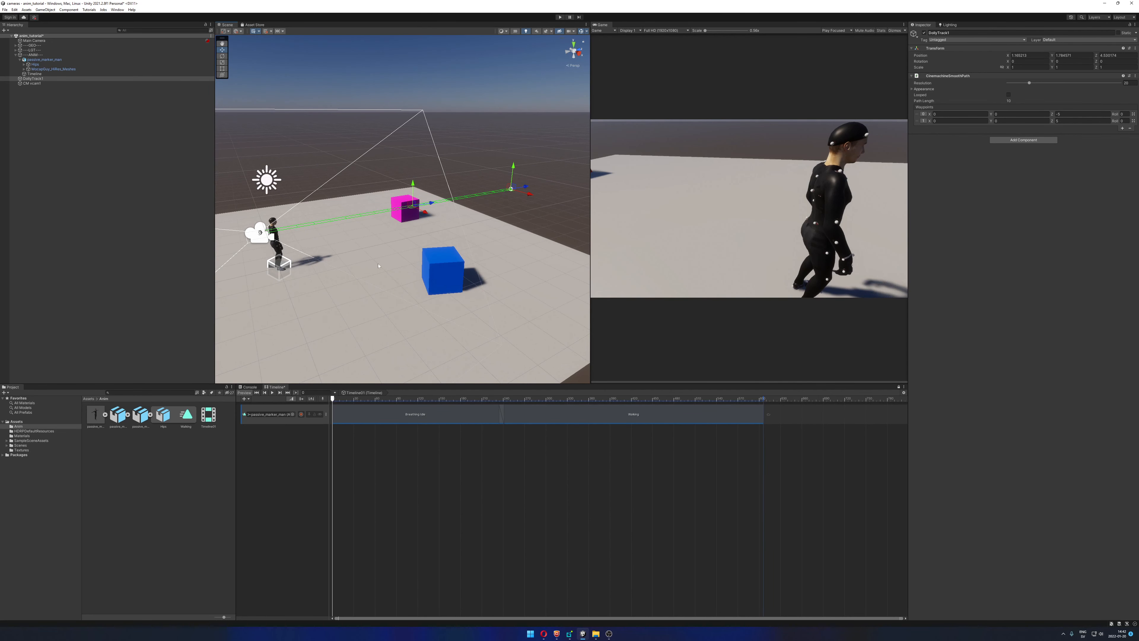
{"action": "left_click_drag", "start_coordinate": [378, 265], "coordinate": [314, 292], "text": "alt"}
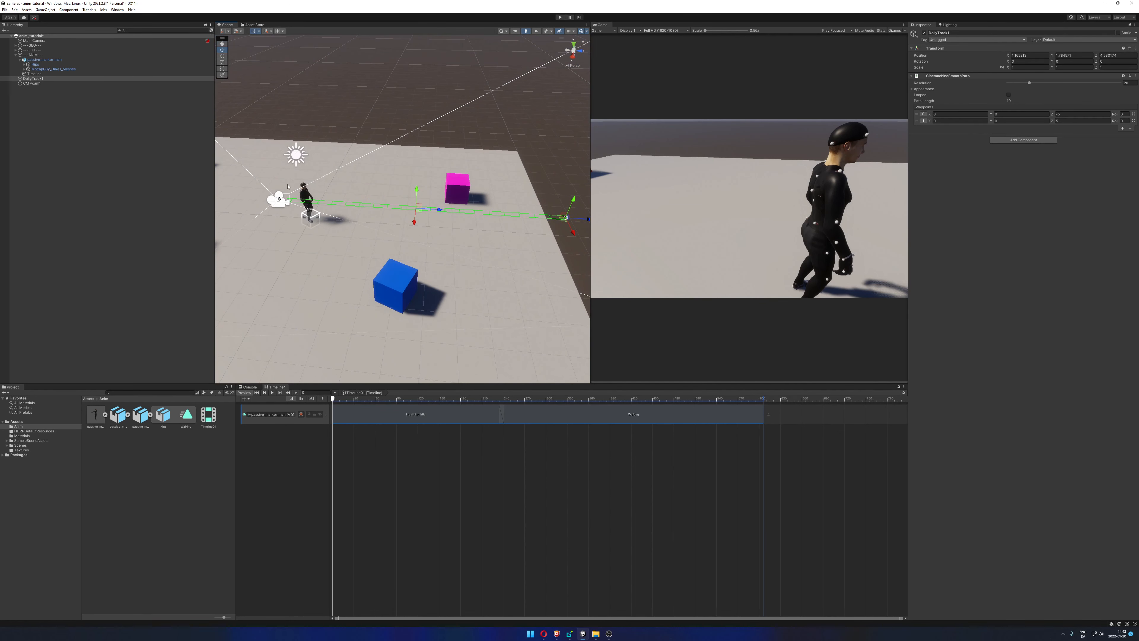
{"action": "left_click_drag", "start_coordinate": [401, 234], "coordinate": [412, 214], "text": "alt"}
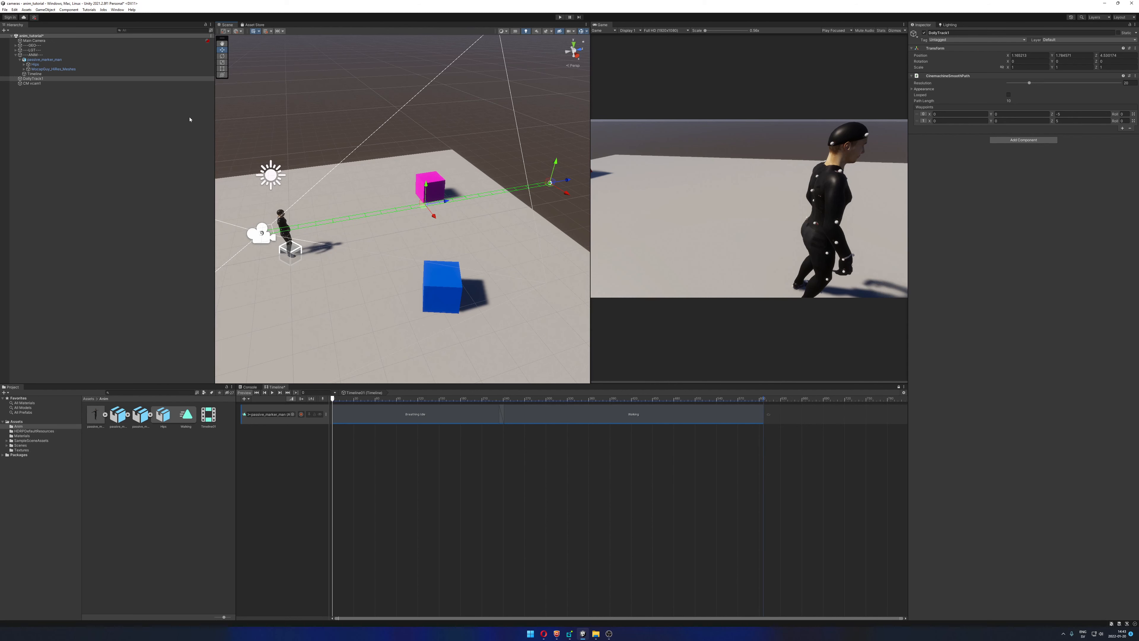
Set the Y rotation of the dolly camera CM vcam1 to 0
{"action": "left_click", "coordinate": [31, 83]}
{"action": "left_click_drag", "start_coordinate": [312, 245], "coordinate": [325, 243], "text": "alt"}
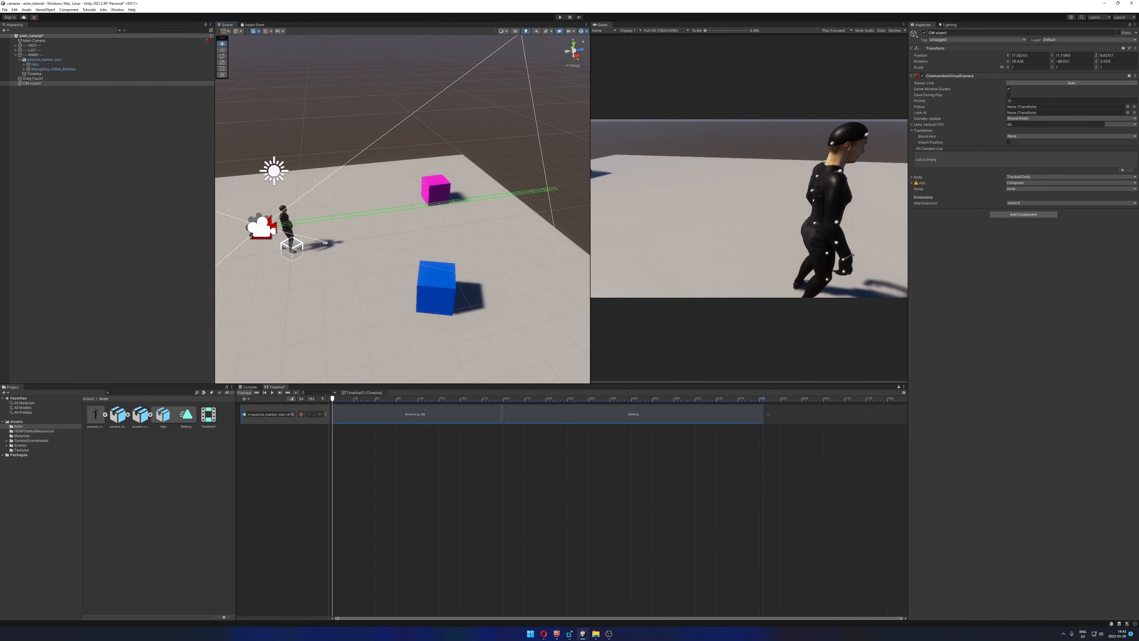
{"action": "middle_click_drag", "start_coordinate": [320, 230], "coordinate": [402, 220]}
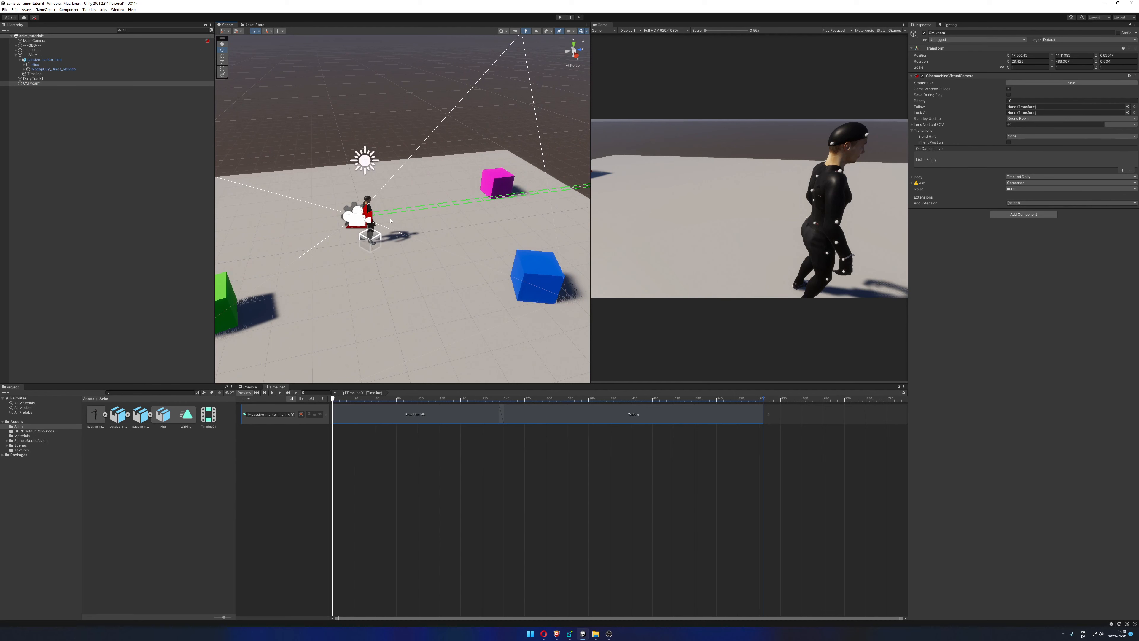
{"action": "left_click_drag", "start_coordinate": [431, 206], "coordinate": [338, 259], "text": "alt"}
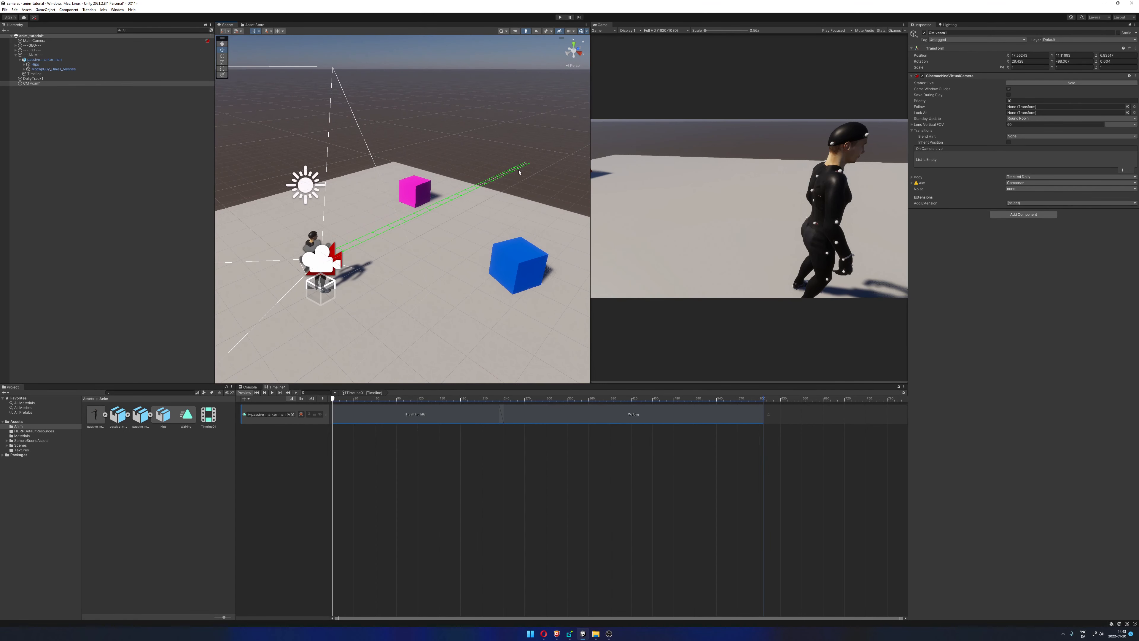
{"action": "left_click_drag", "start_coordinate": [447, 221], "coordinate": [398, 248], "text": "alt"}
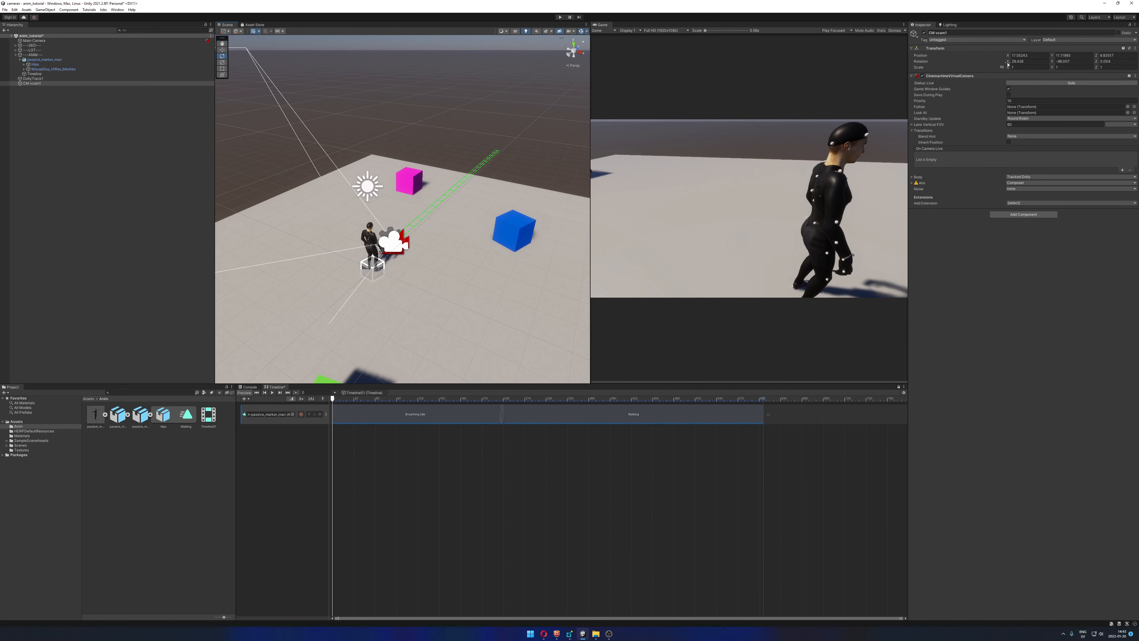
{"action": "left_click_drag", "start_coordinate": [1052, 61], "coordinate": [1087, 62]}
{"action": "key", "text": "ctrl+z"}
{"action": "left_click_drag", "start_coordinate": [516, 226], "coordinate": [437, 211], "text": "alt"}
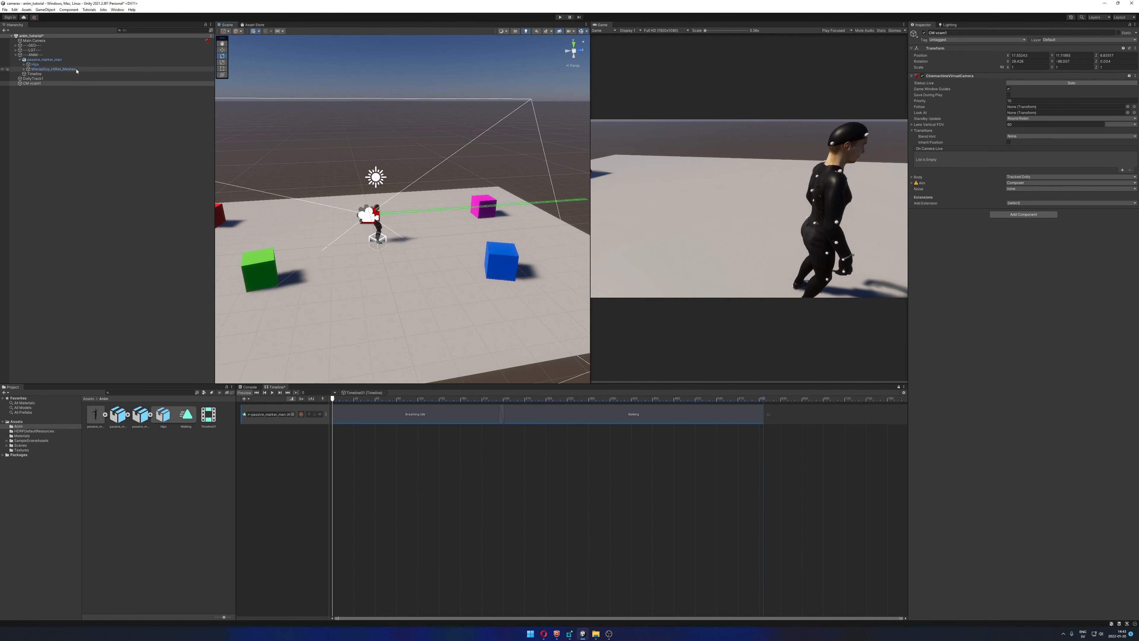
{"action": "left_click_drag", "start_coordinate": [406, 192], "coordinate": [275, 226], "text": "alt"}
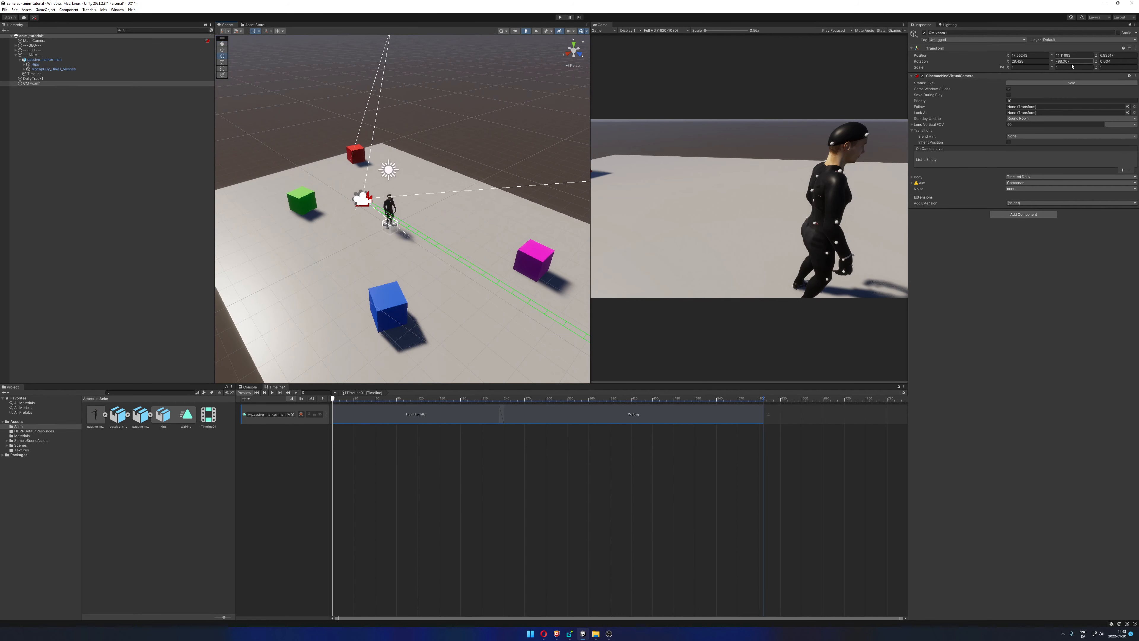
{"action": "key", "text": "ctrl+a"}
{"action": "type", "text": "0"}
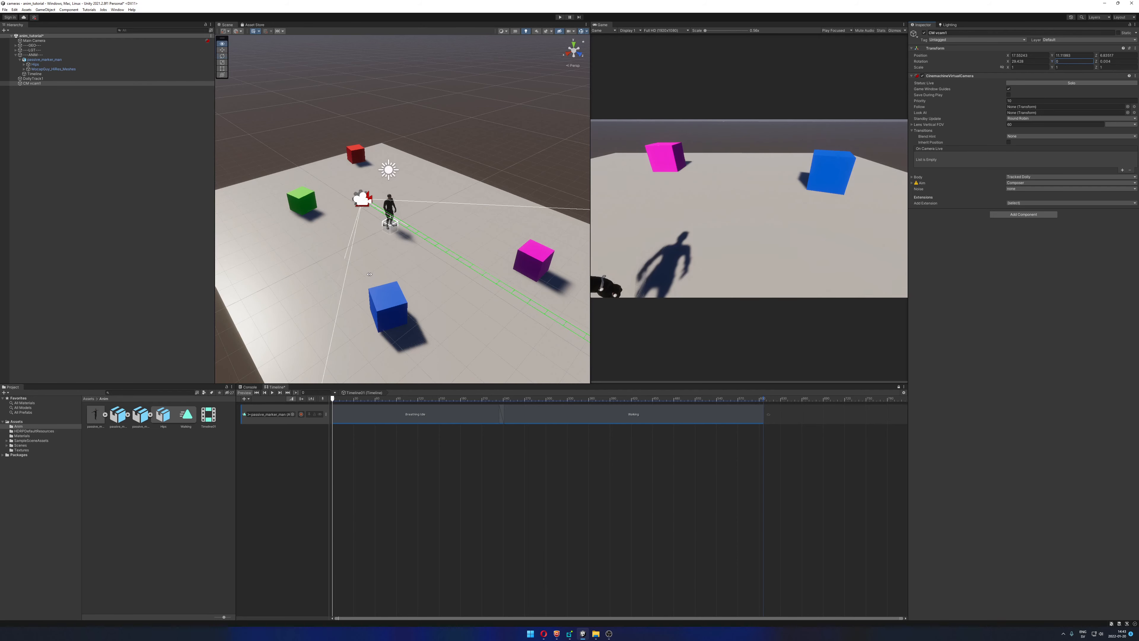
Move the dolly track so the camera sits behind the character, and lower the track to about 1.25 on Y
{"action": "left_click_drag", "start_coordinate": [249, 290], "coordinate": [602, 256], "text": "alt"}
{"action": "left_click_drag", "start_coordinate": [426, 173], "coordinate": [390, 221], "text": "alt"}
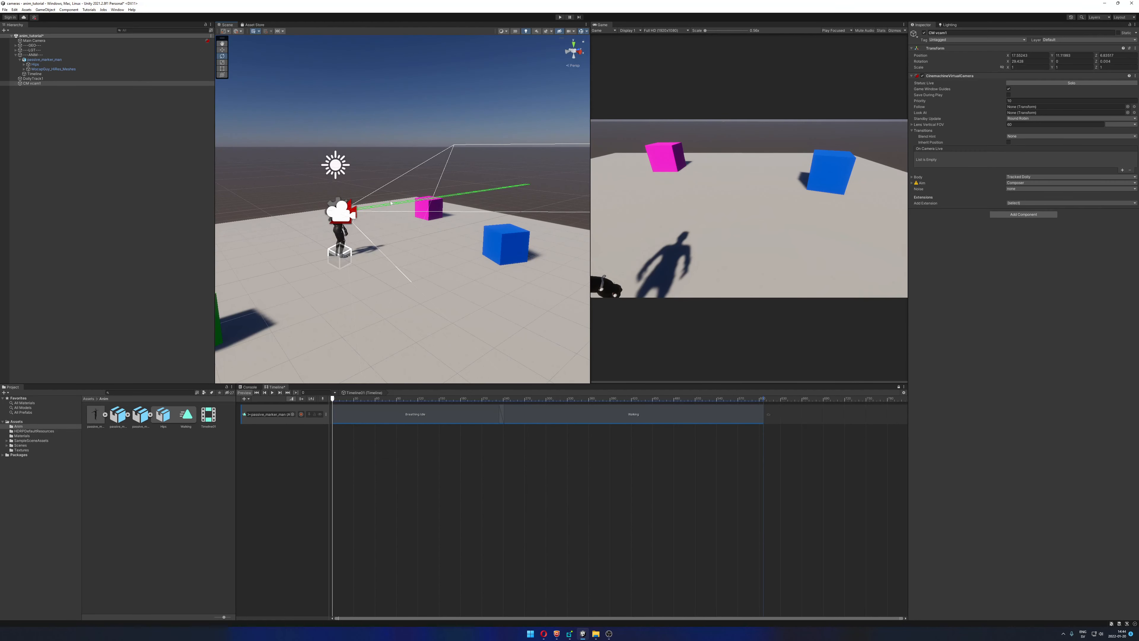
{"action": "left_click_drag", "start_coordinate": [472, 200], "coordinate": [213, 189], "text": "alt"}
{"action": "left_click", "coordinate": [32, 79]}
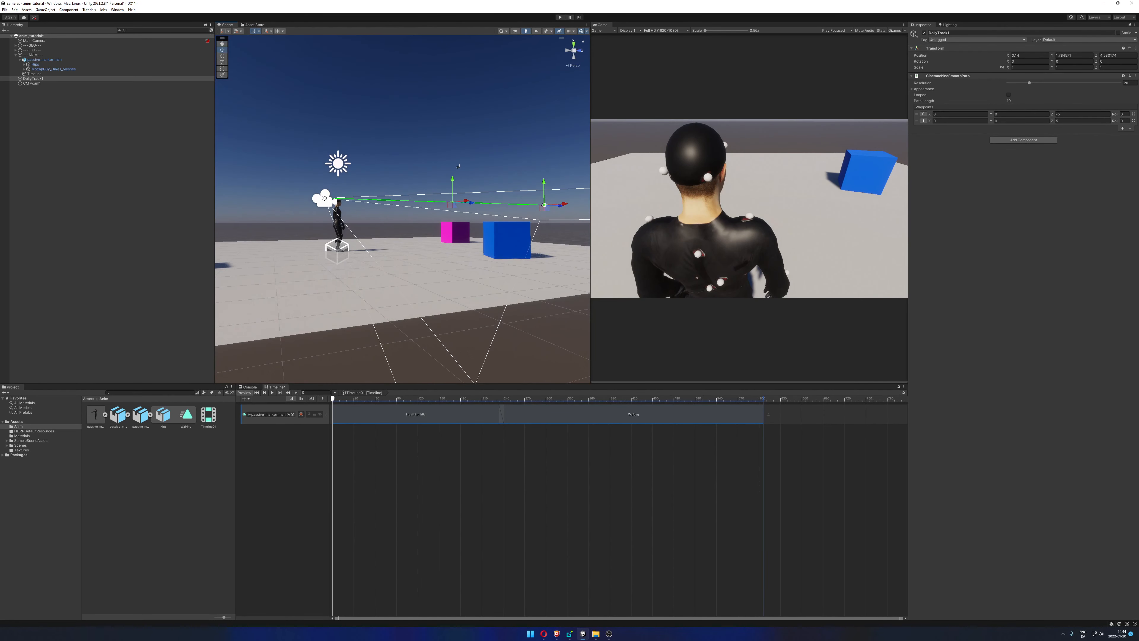
{"action": "left_click_drag", "start_coordinate": [457, 182], "coordinate": [454, 198]}
{"action": "left_click_drag", "start_coordinate": [383, 172], "coordinate": [376, 205], "text": "alt"}
{"action": "scroll", "coordinate": [377, 200], "scroll_direction": "down", "scroll_amount": 3}
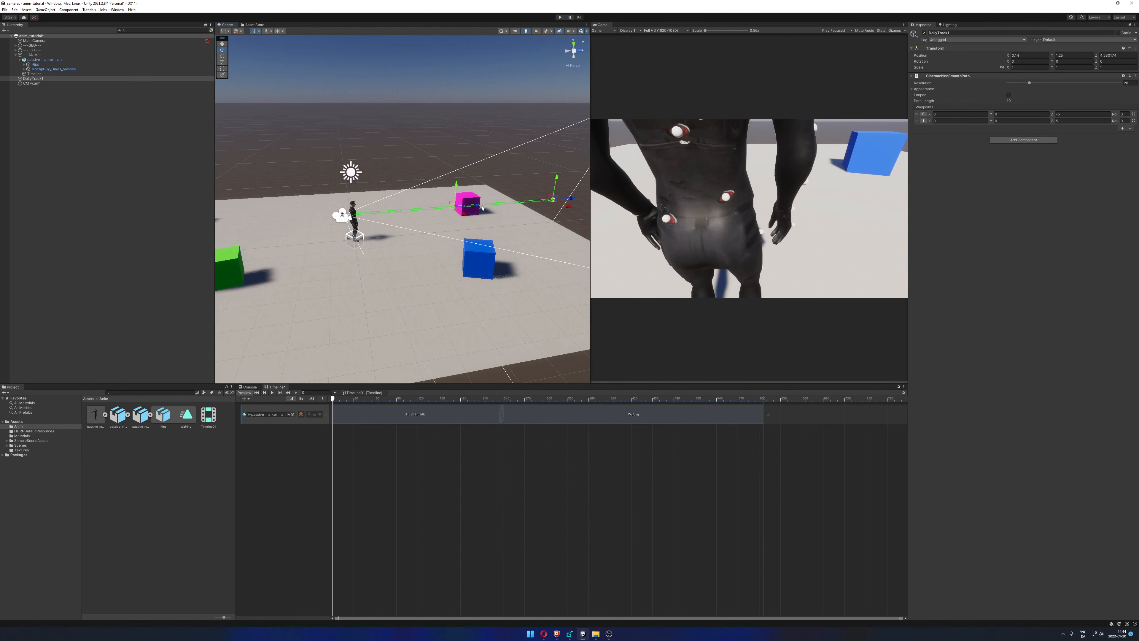
{"action": "left_click_drag", "start_coordinate": [470, 207], "coordinate": [461, 205]}
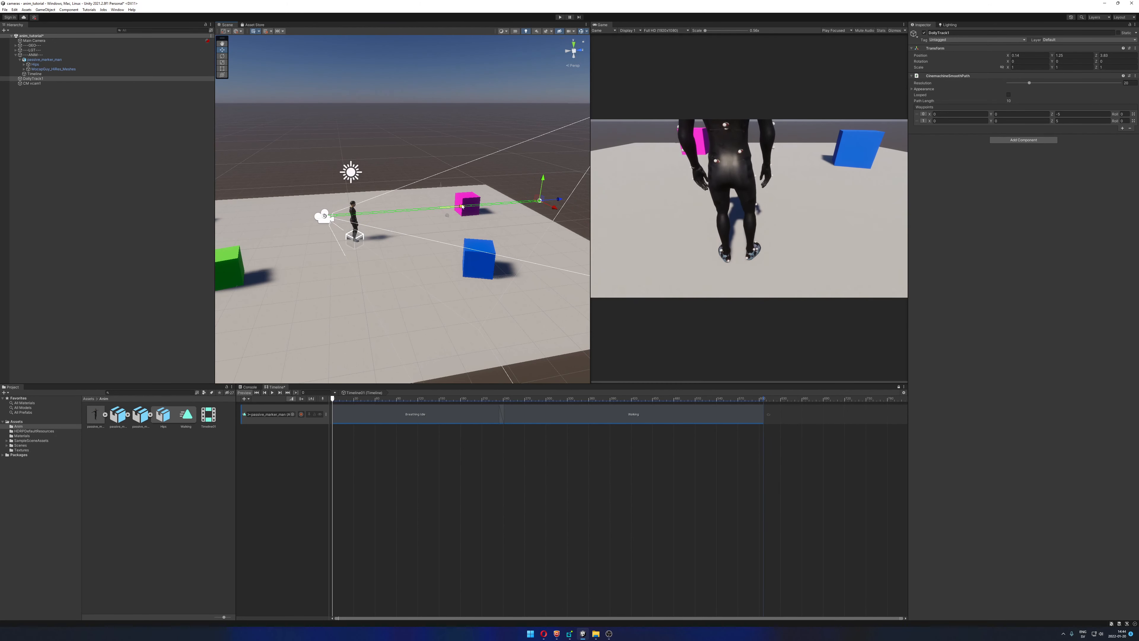
Level CM vcam1 to about 1.4 degrees X rotation and turn it slightly around Y
{"action": "left_click", "coordinate": [105, 84]}
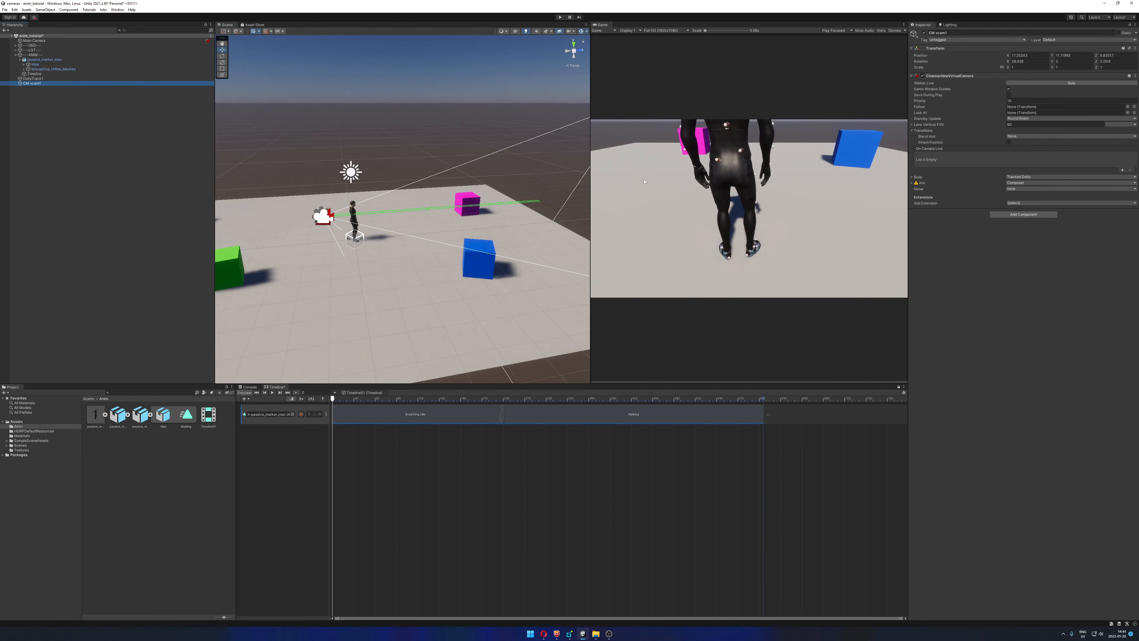
{"action": "left_click_drag", "start_coordinate": [1008, 61], "coordinate": [928, 64]}
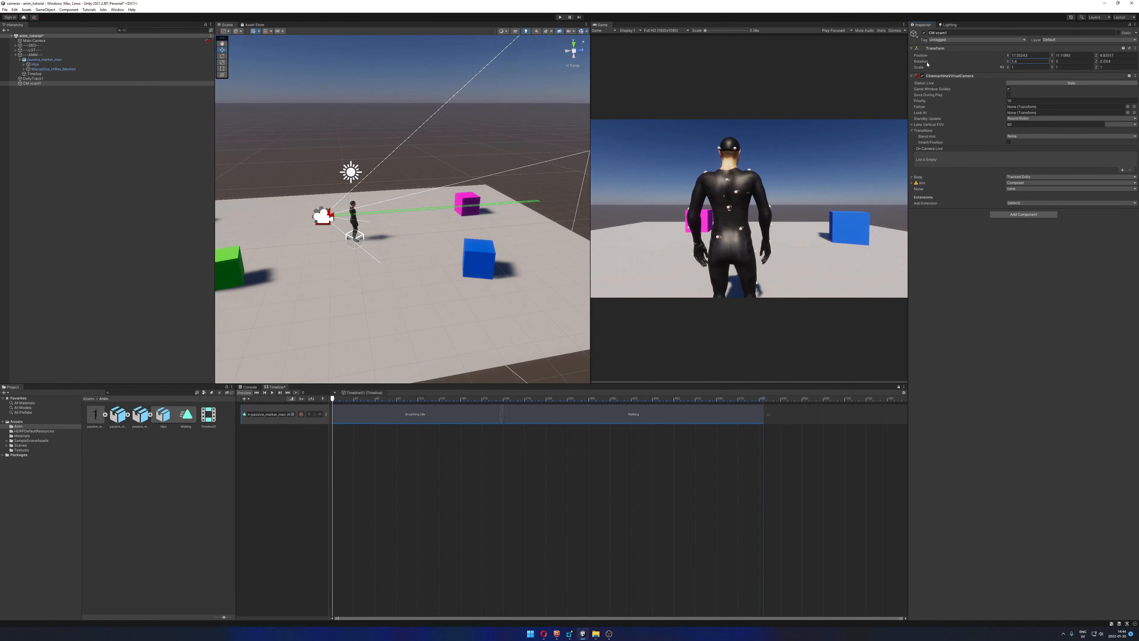
{"action": "left_click_drag", "start_coordinate": [1052, 61], "coordinate": [1070, 63]}
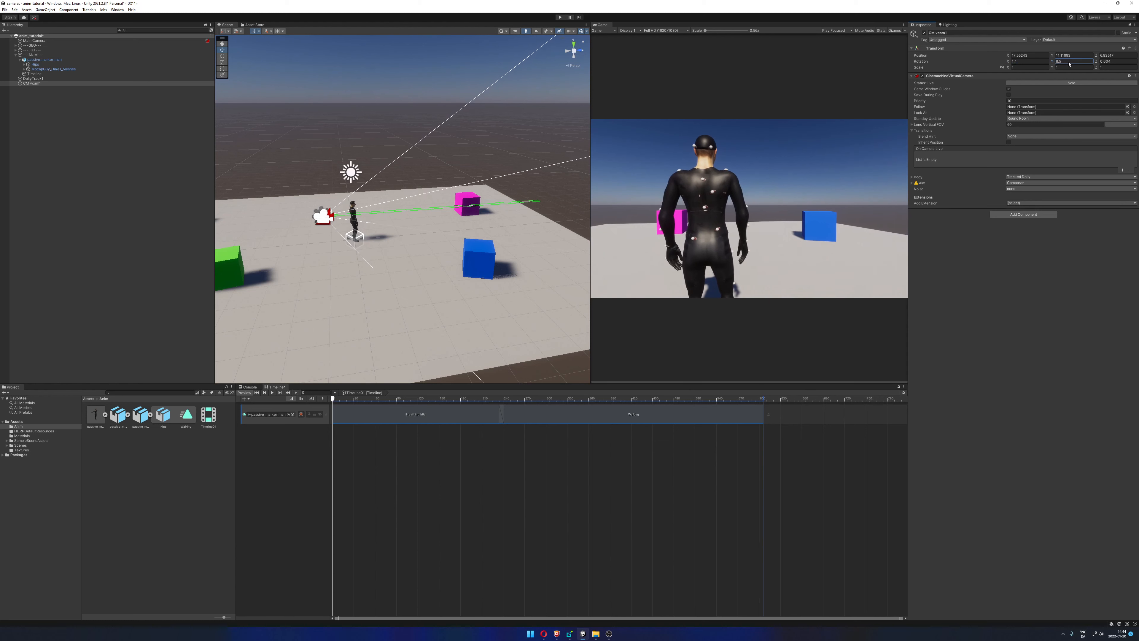
Shift the dolly track sideways and slightly along Z to centre the character's back in the camera view
{"action": "left_click", "coordinate": [33, 79]}
{"action": "left_click_drag", "start_coordinate": [381, 215], "coordinate": [433, 195], "text": "alt"}
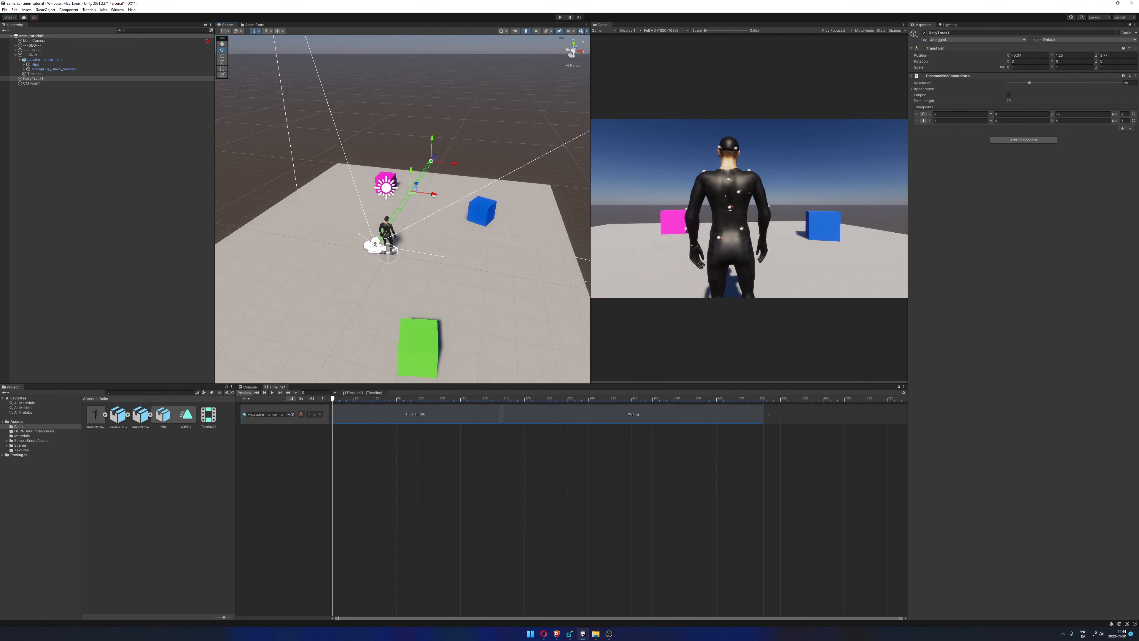
{"action": "left_click_drag", "start_coordinate": [511, 228], "coordinate": [397, 220], "text": "alt"}
{"action": "middle_click_drag", "start_coordinate": [397, 221], "coordinate": [299, 212]}
{"action": "left_click_drag", "start_coordinate": [299, 213], "coordinate": [447, 200], "text": "alt"}
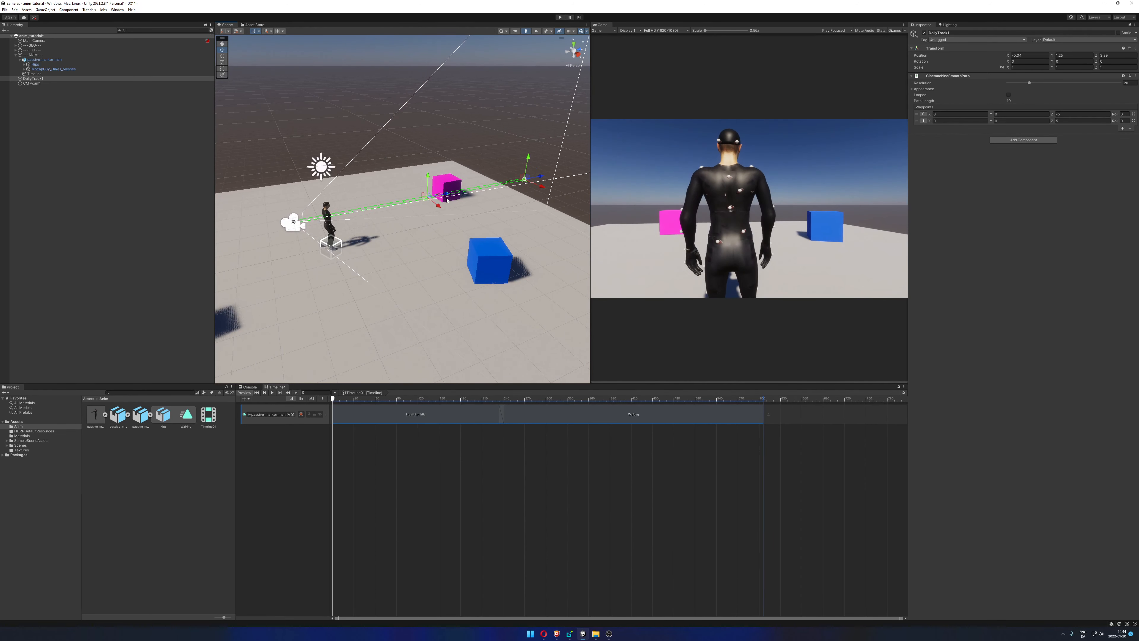
Pull the dolly track's end waypoint closer to the start, to about 3.97 on Z
{"action": "left_click_drag", "start_coordinate": [368, 232], "coordinate": [292, 225], "text": "alt"}
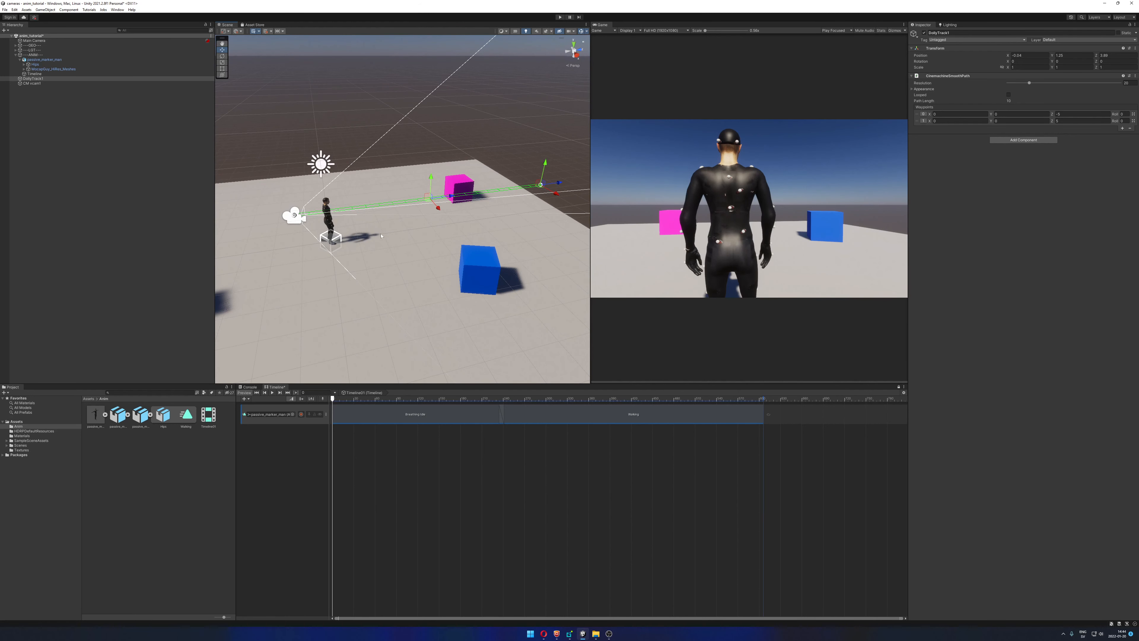
{"action": "left_click_drag", "start_coordinate": [381, 235], "coordinate": [395, 240], "text": "alt"}
{"action": "left_click_drag", "start_coordinate": [513, 190], "coordinate": [479, 196]}
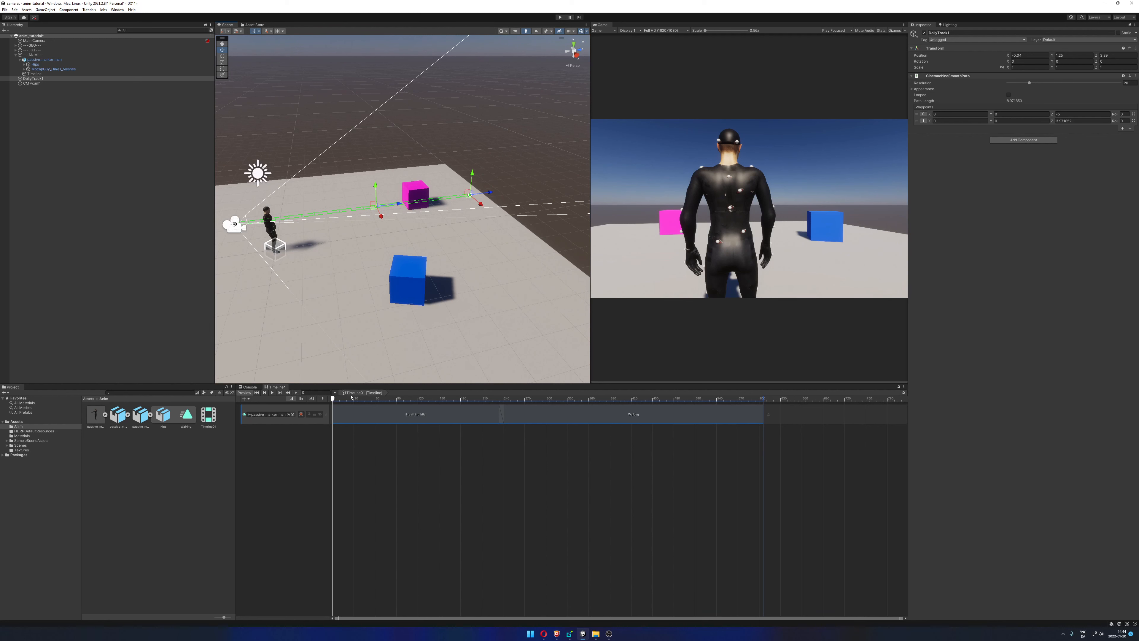
Scrub the timeline to the late part of the walk and shorten the track's end waypoint to about 3.15 on Z, behind the character
{"action": "left_click_drag", "start_coordinate": [359, 398], "coordinate": [705, 405]}
{"action": "left_click_drag", "start_coordinate": [505, 269], "coordinate": [462, 256], "text": "alt"}
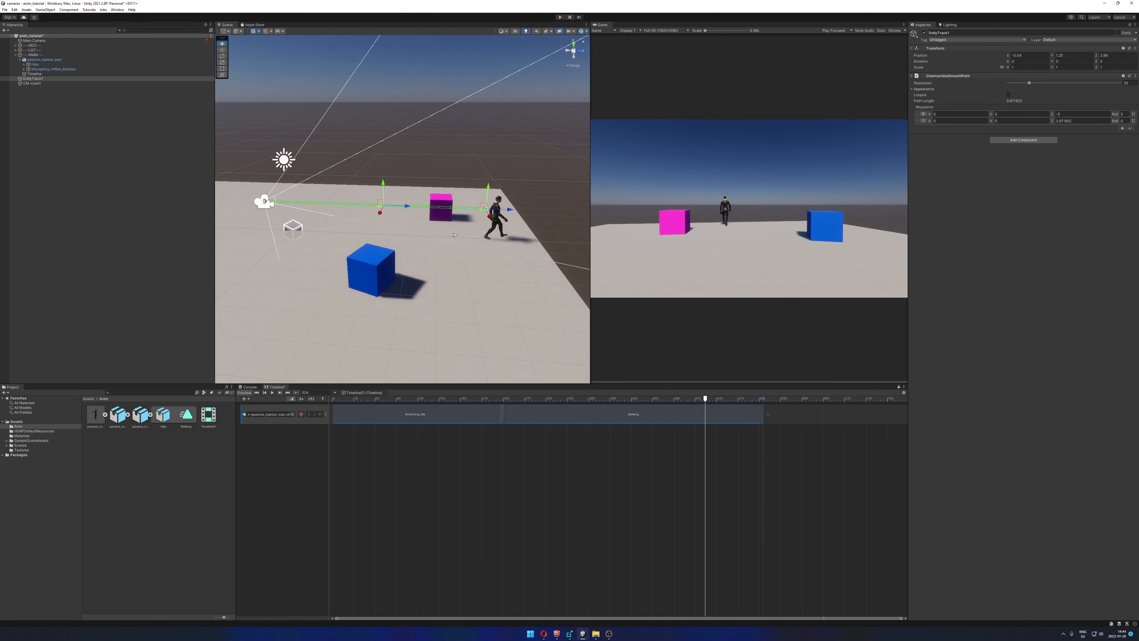
{"action": "middle_click_drag", "start_coordinate": [462, 256], "coordinate": [414, 262], "text": "alt"}
{"action": "right_click_drag", "start_coordinate": [413, 262], "coordinate": [428, 240], "text": "alt"}
{"action": "middle_click_drag", "start_coordinate": [429, 240], "coordinate": [394, 234], "text": "alt"}
{"action": "mouse_move", "coordinate": [394, 233]}
{"action": "left_mouse_down", "text": "alt"}
{"action": "mouse_move", "coordinate": [428, 213]}
{"action": "mouse_move", "coordinate": [405, 216]}
{"action": "left_mouse_up", "text": "alt"}
{"action": "scroll", "coordinate": [405, 217], "scroll_direction": "down", "scroll_amount": 5}
{"action": "middle_click_drag", "start_coordinate": [350, 220], "coordinate": [445, 222]}
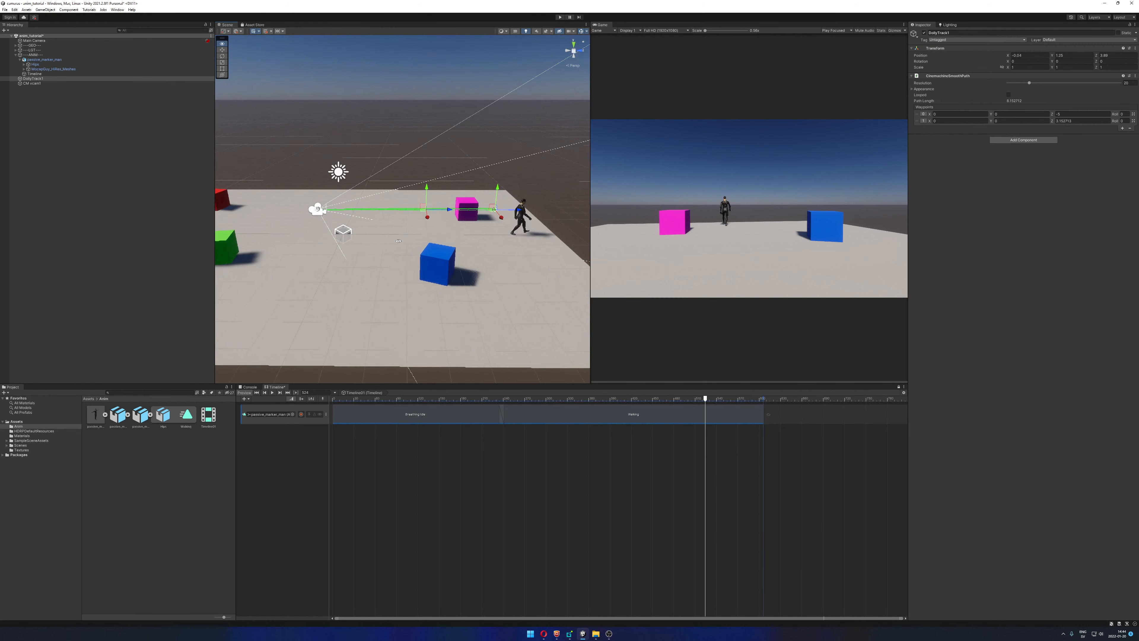
{"action": "left_click_drag", "start_coordinate": [327, 220], "coordinate": [413, 260], "text": "alt"}
{"action": "middle_click_drag", "start_coordinate": [412, 260], "coordinate": [438, 251]}
{"action": "scroll", "coordinate": [439, 251], "scroll_direction": "up", "scroll_amount": 3}
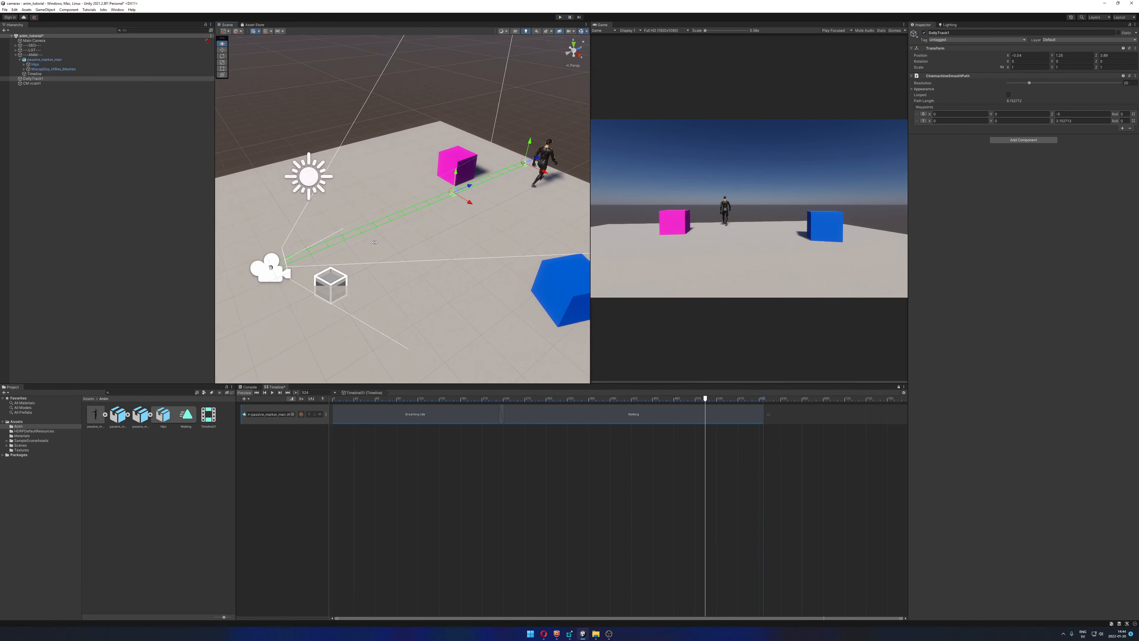
{"action": "left_click_drag", "start_coordinate": [439, 251], "coordinate": [462, 258], "text": "alt"}
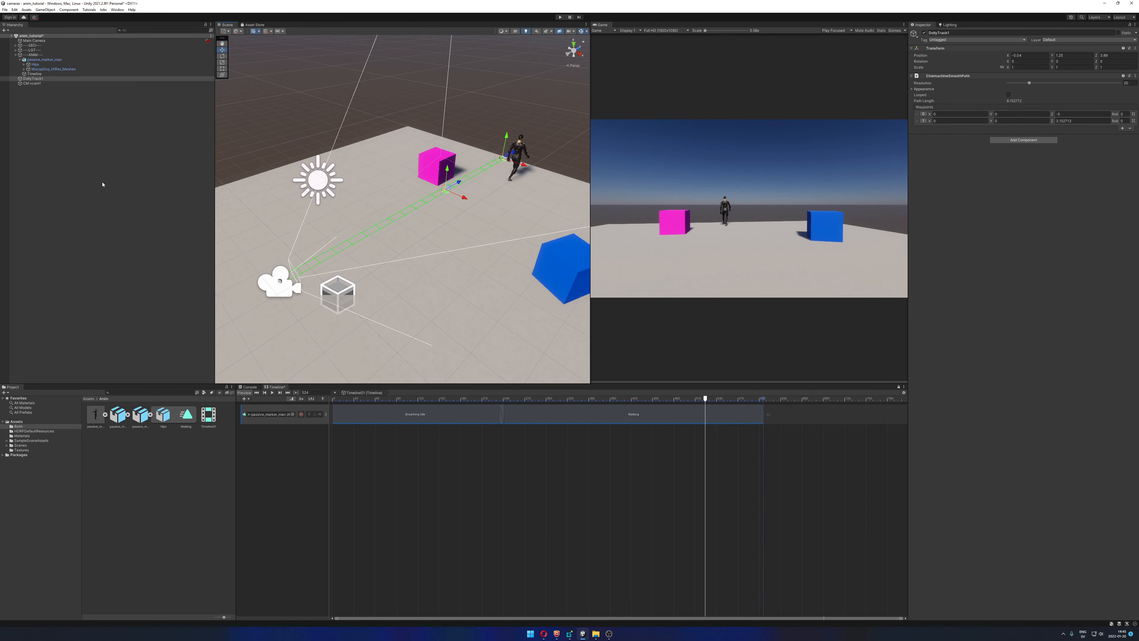
Select the ground plane and stretch it along Z to a scale of about 2.8
{"action": "left_click_drag", "start_coordinate": [364, 401], "coordinate": [707, 416]}
{"action": "left_click_drag", "start_coordinate": [556, 264], "coordinate": [443, 235], "text": "alt"}
{"action": "scroll", "coordinate": [443, 235], "scroll_direction": "down", "scroll_amount": 10}
{"action": "left_click", "coordinate": [443, 235]}
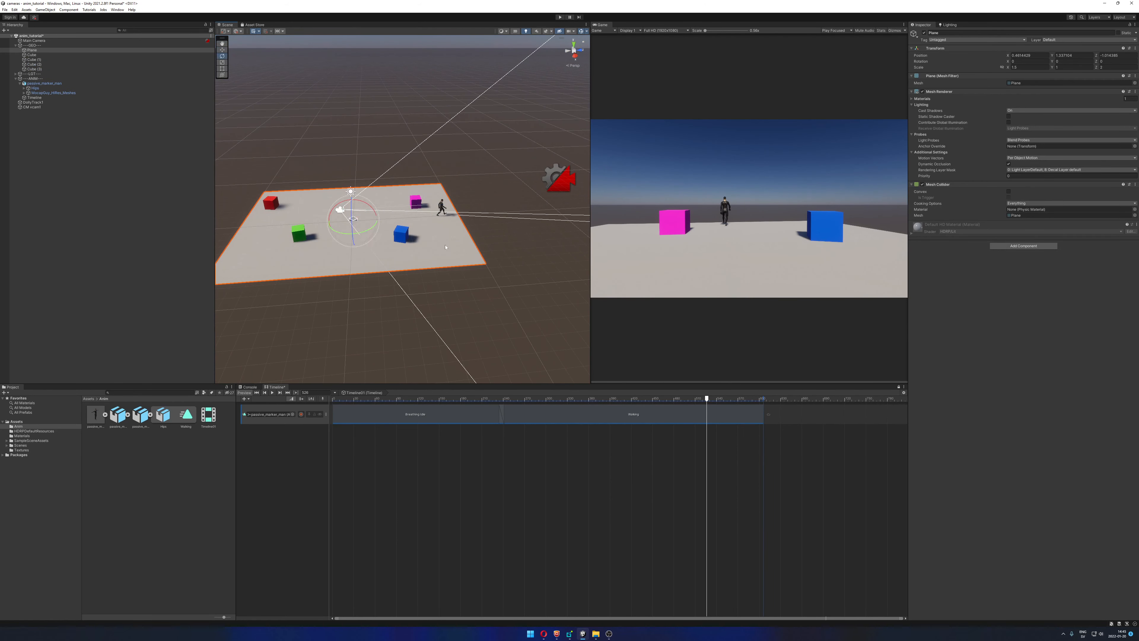
{"action": "left_click_drag", "start_coordinate": [386, 222], "coordinate": [390, 220]}
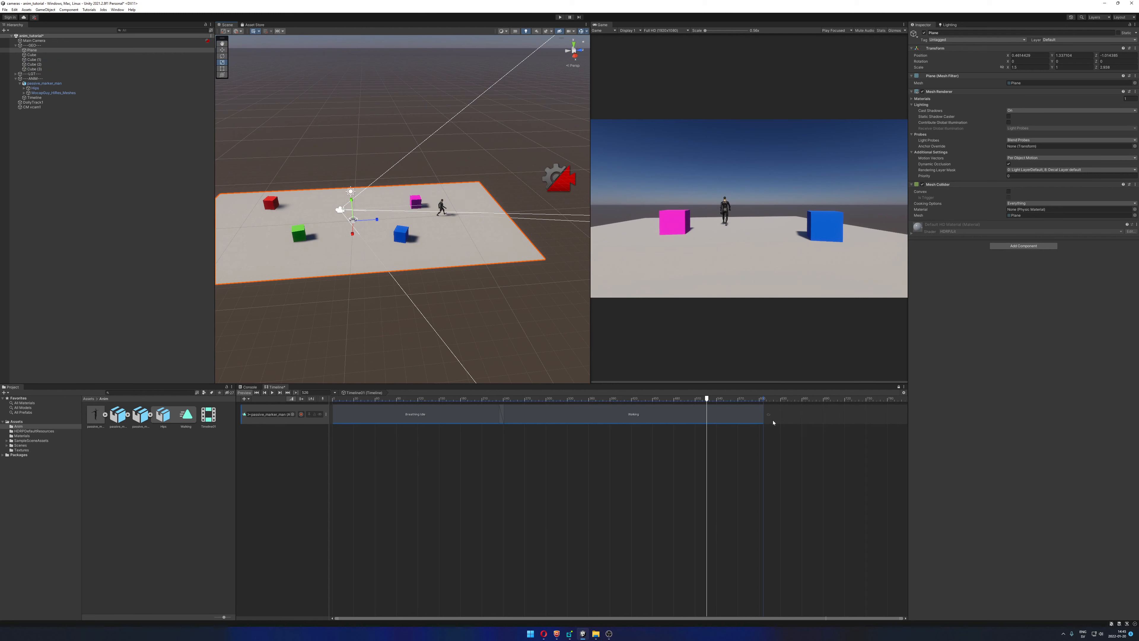
Return the playhead to the start of the timeline and clear the selection
{"action": "left_click_drag", "start_coordinate": [707, 398], "coordinate": [332, 400]}
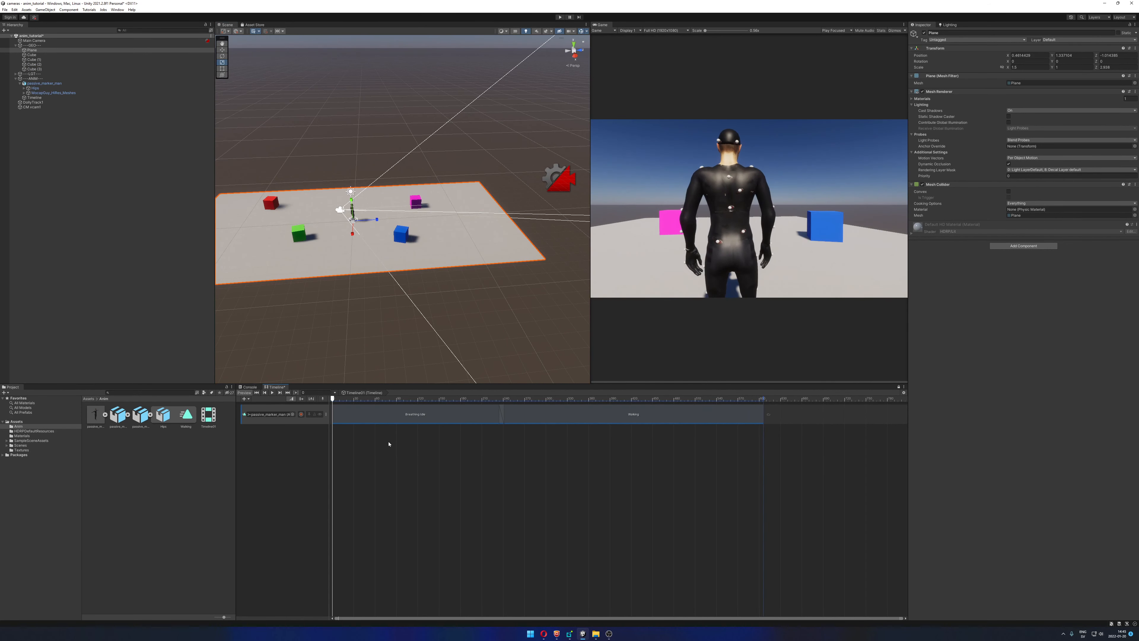
{"action": "left_click", "coordinate": [148, 277]}
{"action": "left_click_drag", "start_coordinate": [350, 250], "coordinate": [507, 237], "text": "alt"}
{"action": "scroll", "coordinate": [395, 243], "scroll_direction": "up", "scroll_amount": 2}
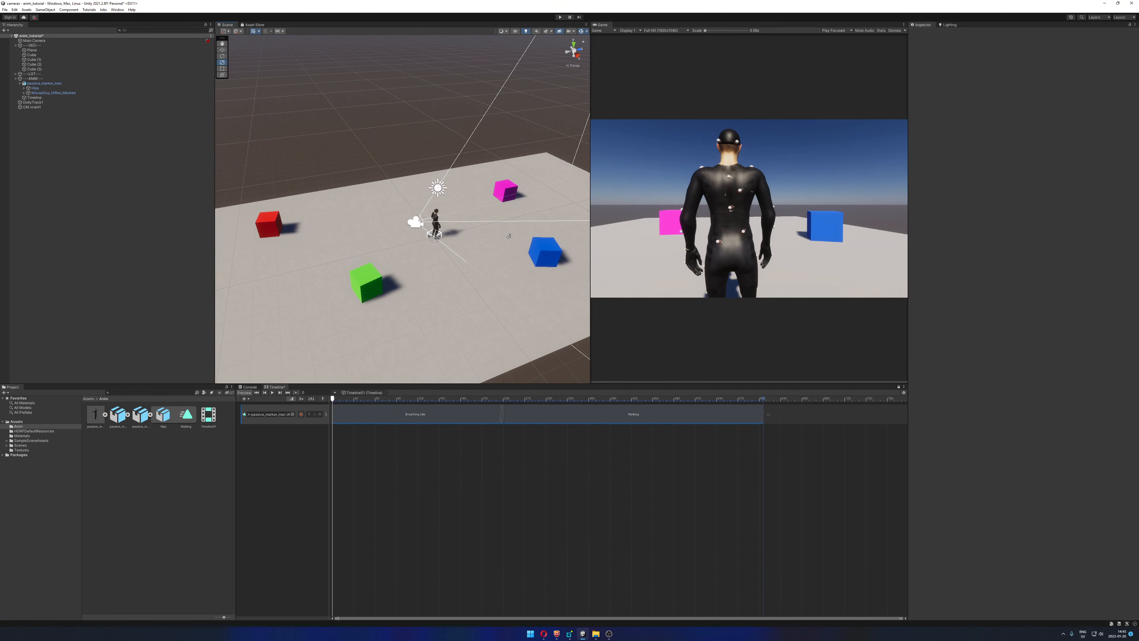
Try a third waypoint on the dolly track, curving the path sideways past the end waypoint, and remove it again
{"action": "left_click", "coordinate": [47, 102]}
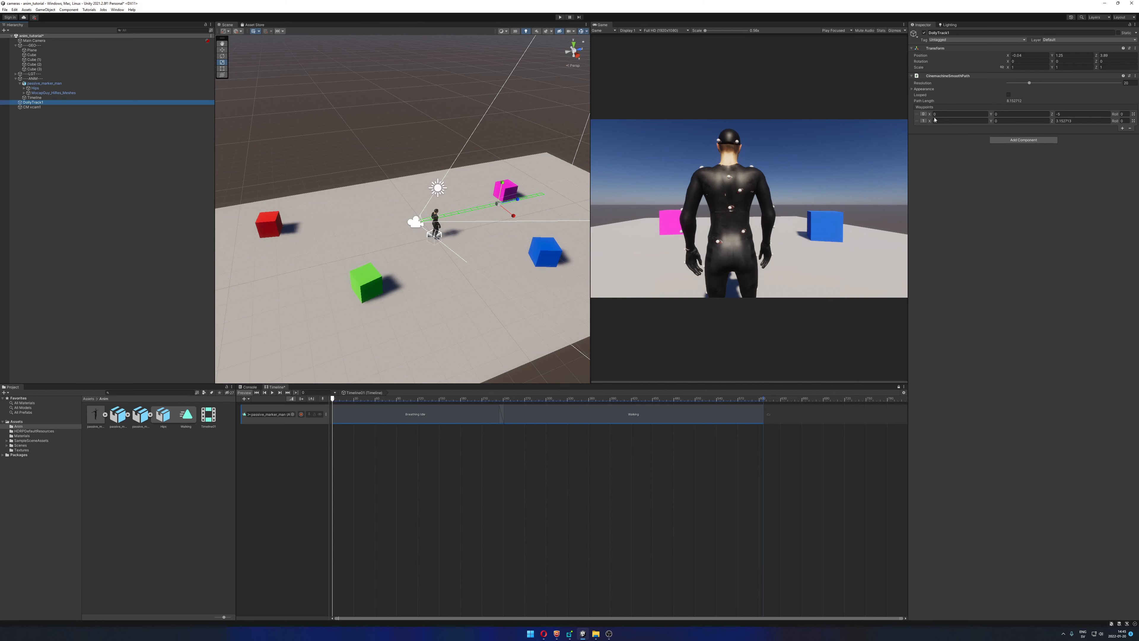
{"action": "left_click", "coordinate": [921, 117]}
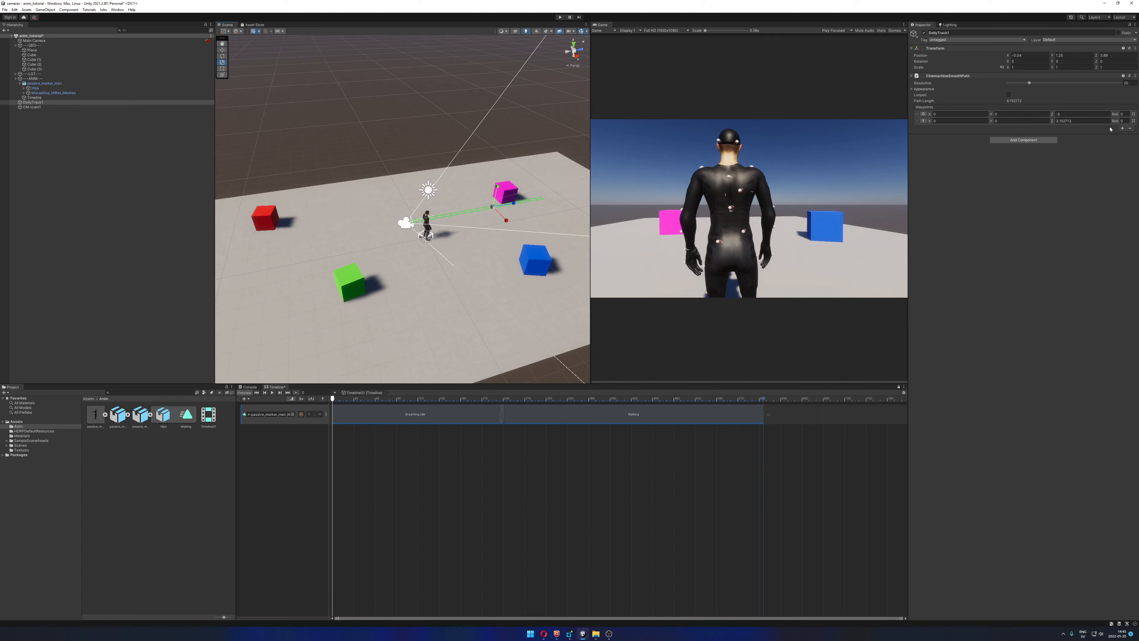
{"action": "left_click", "coordinate": [1122, 129]}
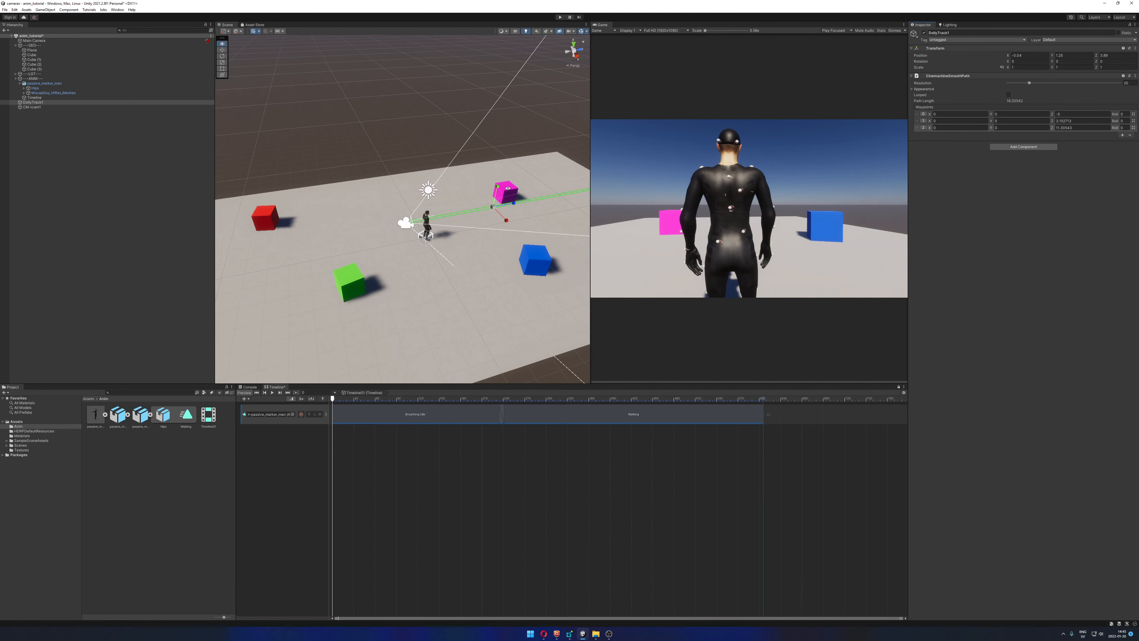
{"action": "scroll", "coordinate": [478, 180], "scroll_direction": "down", "scroll_amount": 4}
{"action": "left_click", "coordinate": [38, 102]}
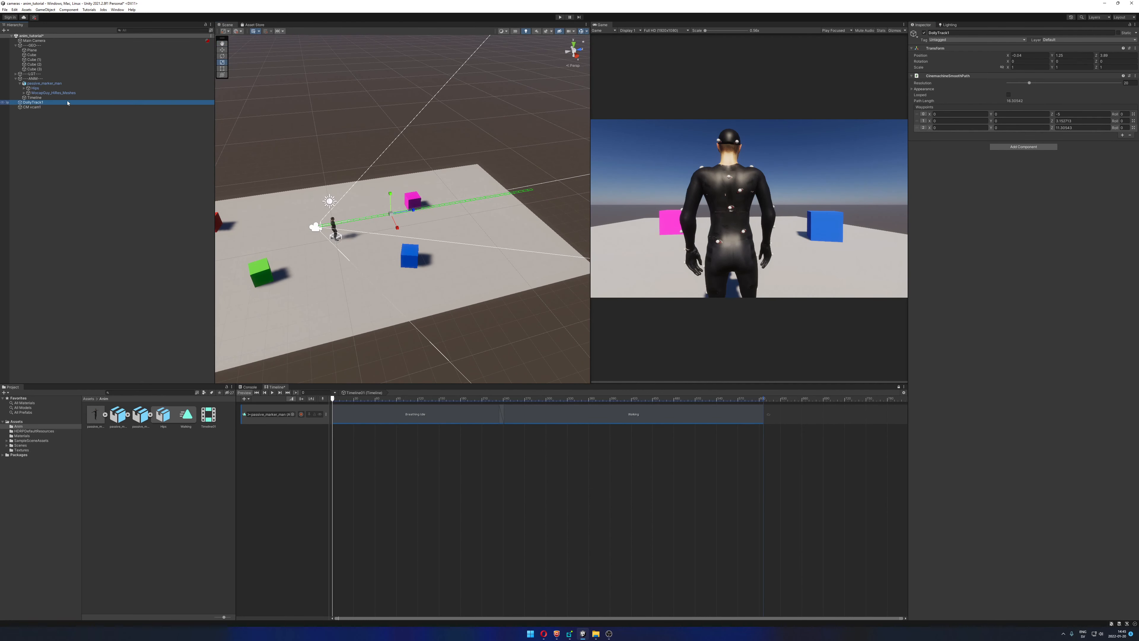
{"action": "mouse_move", "coordinate": [458, 198]}
{"action": "left_mouse_down", "text": "alt"}
{"action": "mouse_move", "coordinate": [442, 204]}
{"action": "mouse_move", "coordinate": [466, 186]}
{"action": "mouse_move", "coordinate": [443, 213]}
{"action": "left_mouse_up", "text": "alt"}
{"action": "key", "text": "w"}
{"action": "left_click_drag", "start_coordinate": [558, 196], "coordinate": [587, 209]}
{"action": "left_click_drag", "start_coordinate": [516, 173], "coordinate": [412, 249]}
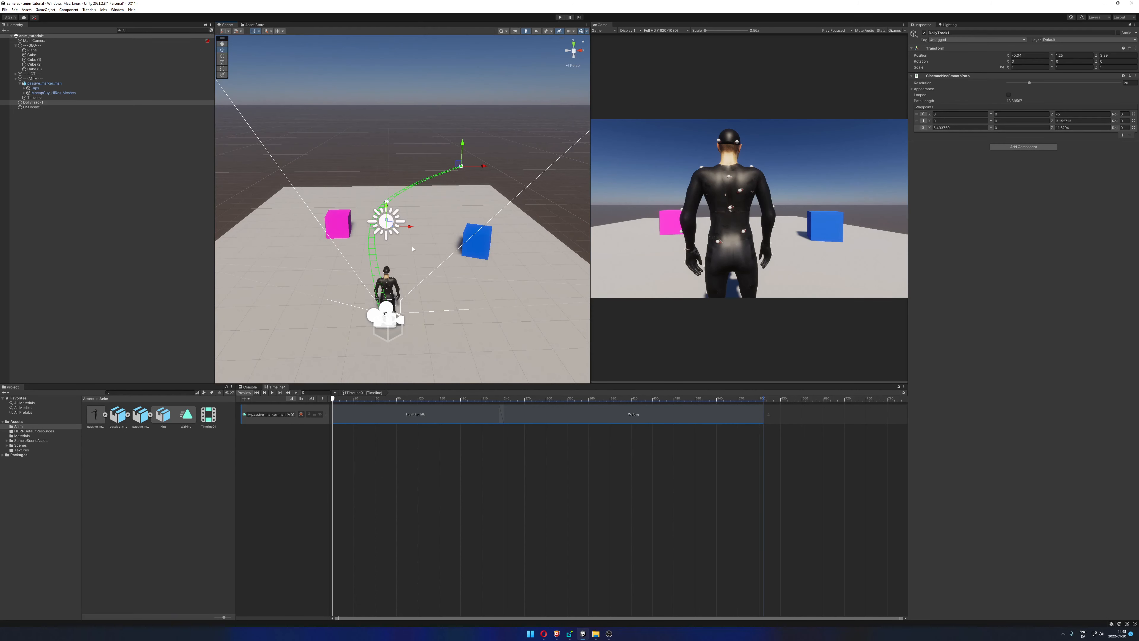
{"action": "left_click", "coordinate": [1131, 135]}
Scrub to the end of the walk to check the track against the character, and save the scene
{"action": "left_click_drag", "start_coordinate": [404, 256], "coordinate": [375, 298], "text": "alt"}
{"action": "left_click_drag", "start_coordinate": [411, 401], "coordinate": [762, 411]}
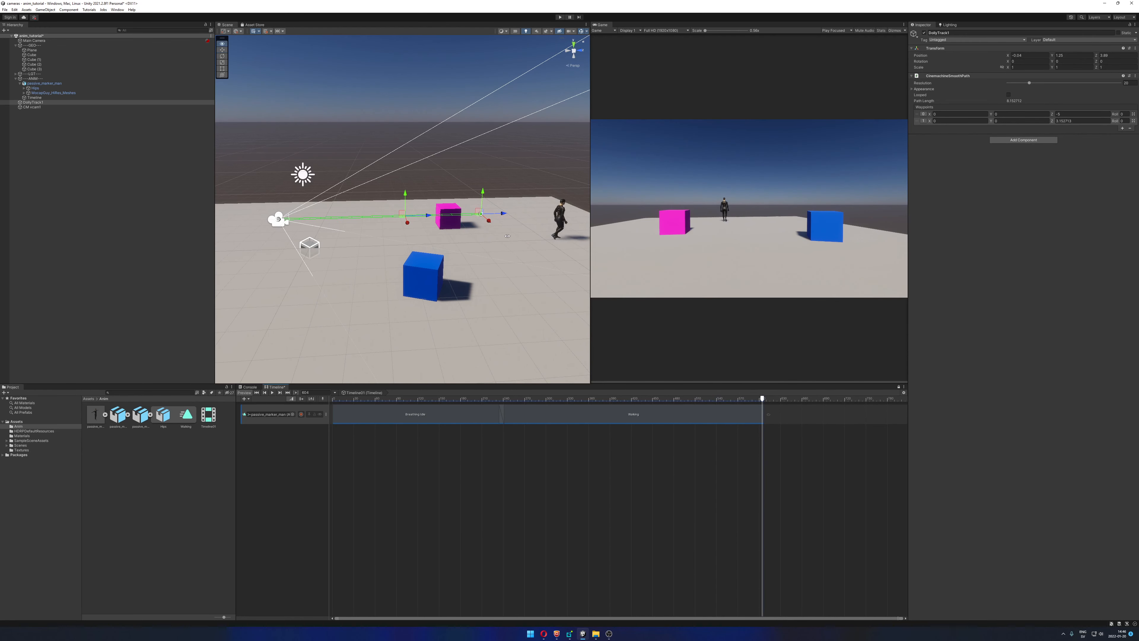
{"action": "mouse_move", "coordinate": [507, 236]}
{"action": "left_mouse_down", "text": "alt"}
{"action": "mouse_move", "coordinate": [394, 236]}
{"action": "mouse_move", "coordinate": [490, 233]}
{"action": "left_mouse_up", "text": "alt"}
{"action": "left_click_drag", "start_coordinate": [403, 252], "coordinate": [441, 258], "text": "alt"}
{"action": "key", "text": "ctrl+s"}
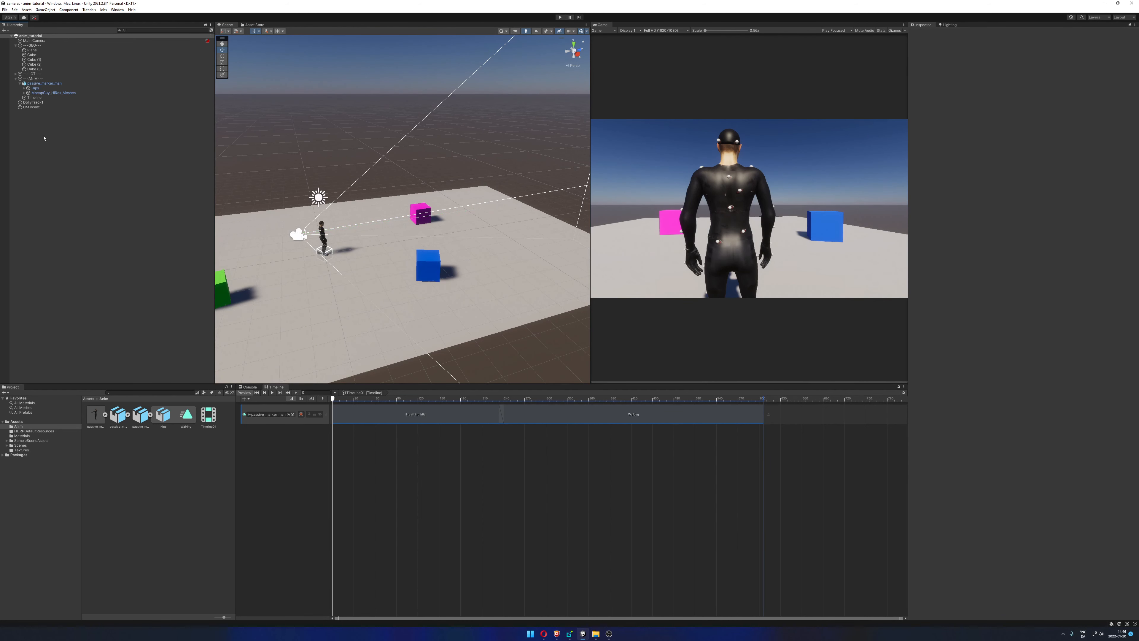
Select the dolly camera and examine its Aim settings, the available Body types and the Tracked Dolly settings
{"action": "left_click", "coordinate": [34, 108]}
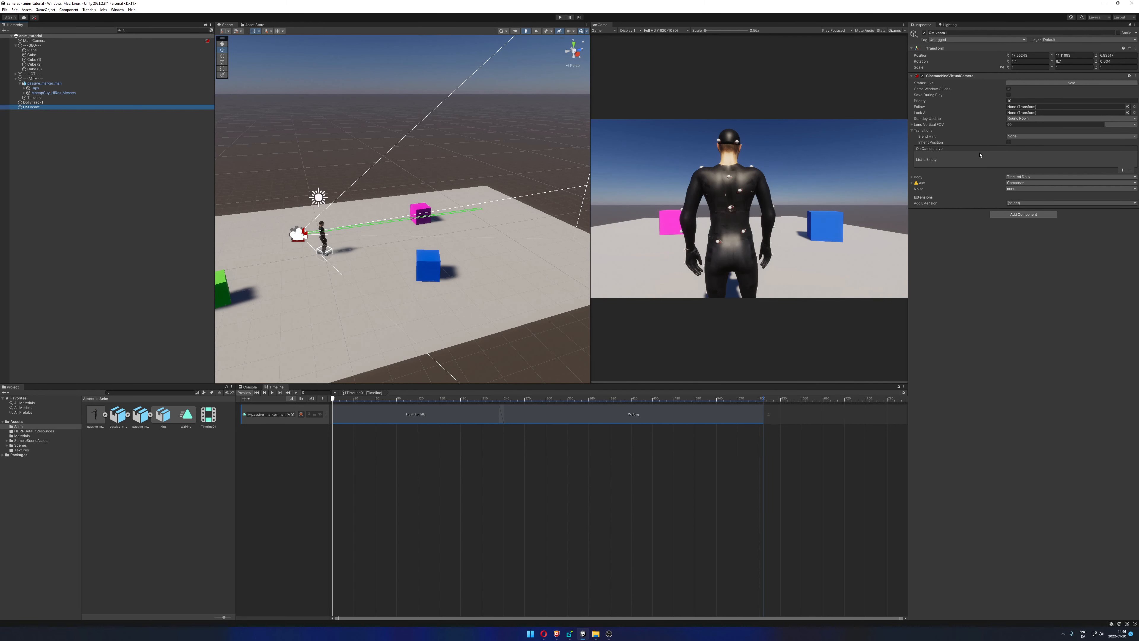
{"action": "left_click", "coordinate": [913, 183]}
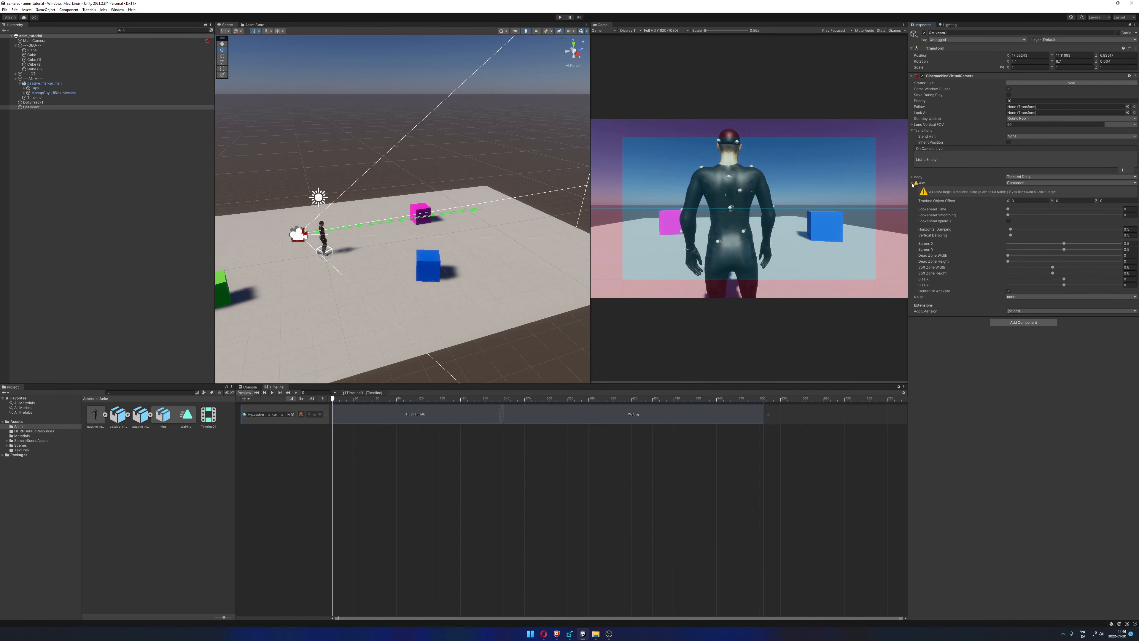
{"action": "left_click", "coordinate": [913, 183]}
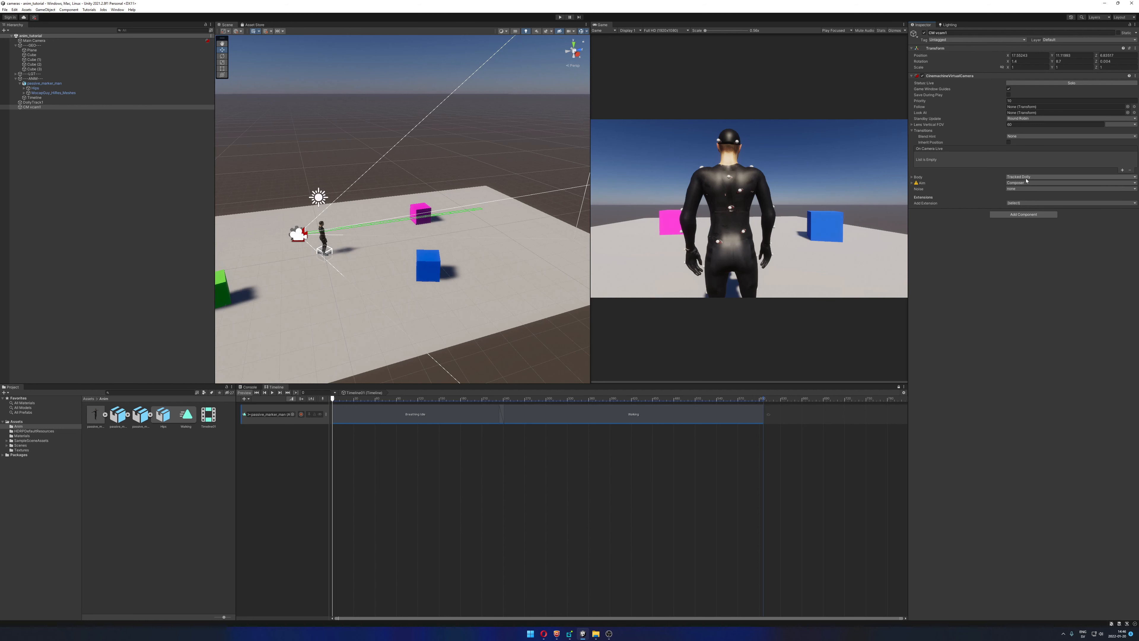
{"action": "left_click", "coordinate": [1039, 177]}
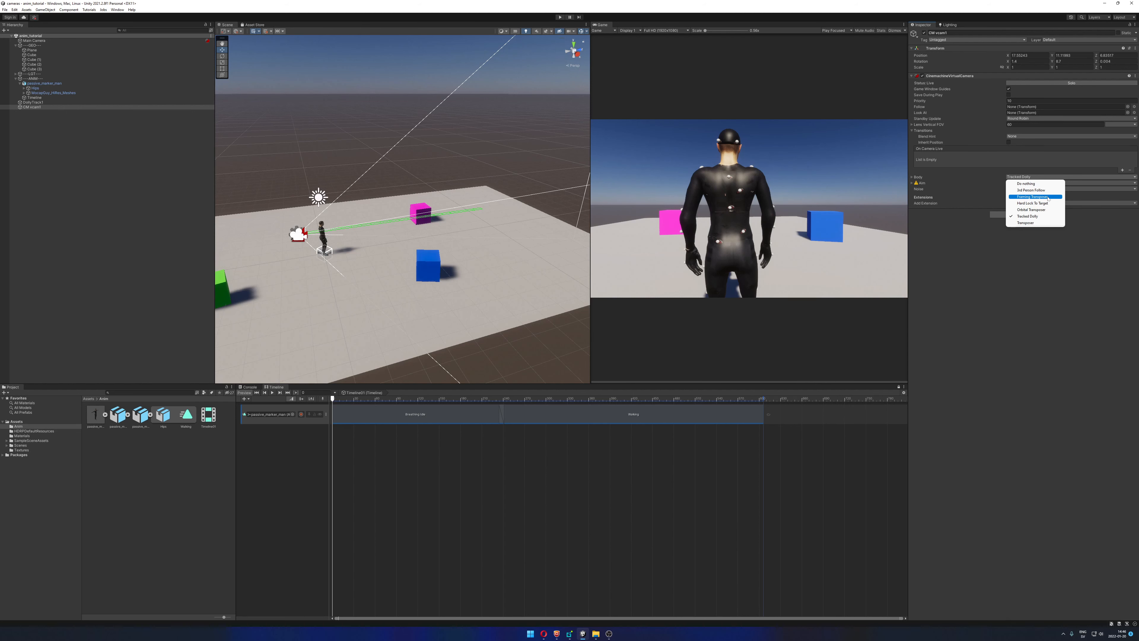
{"action": "left_click", "coordinate": [1019, 294]}
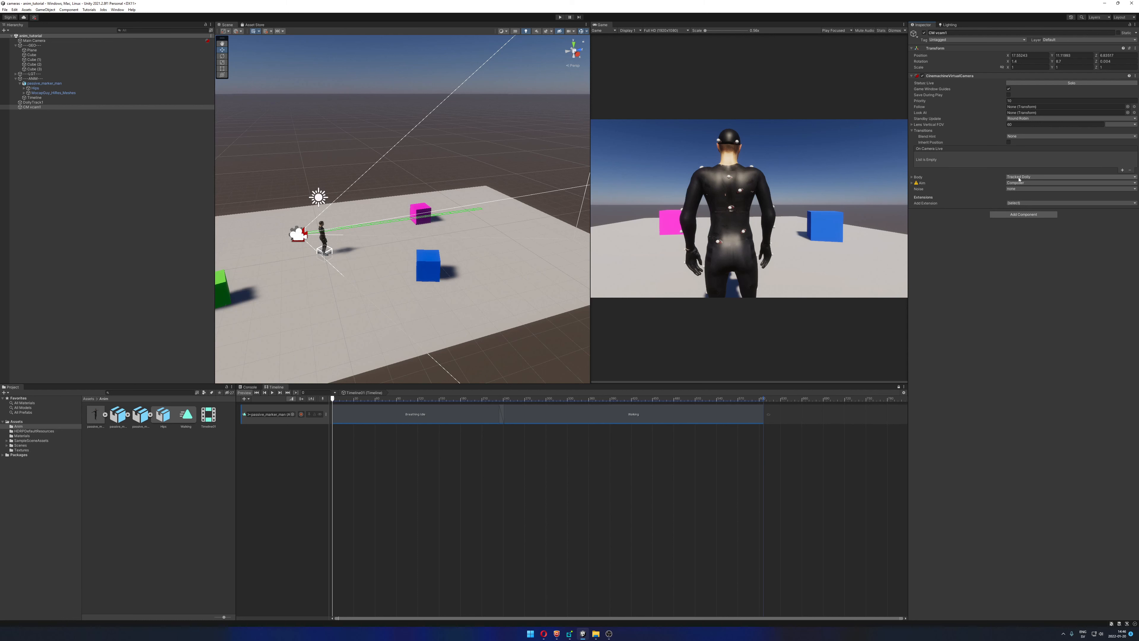
{"action": "left_click", "coordinate": [912, 178]}
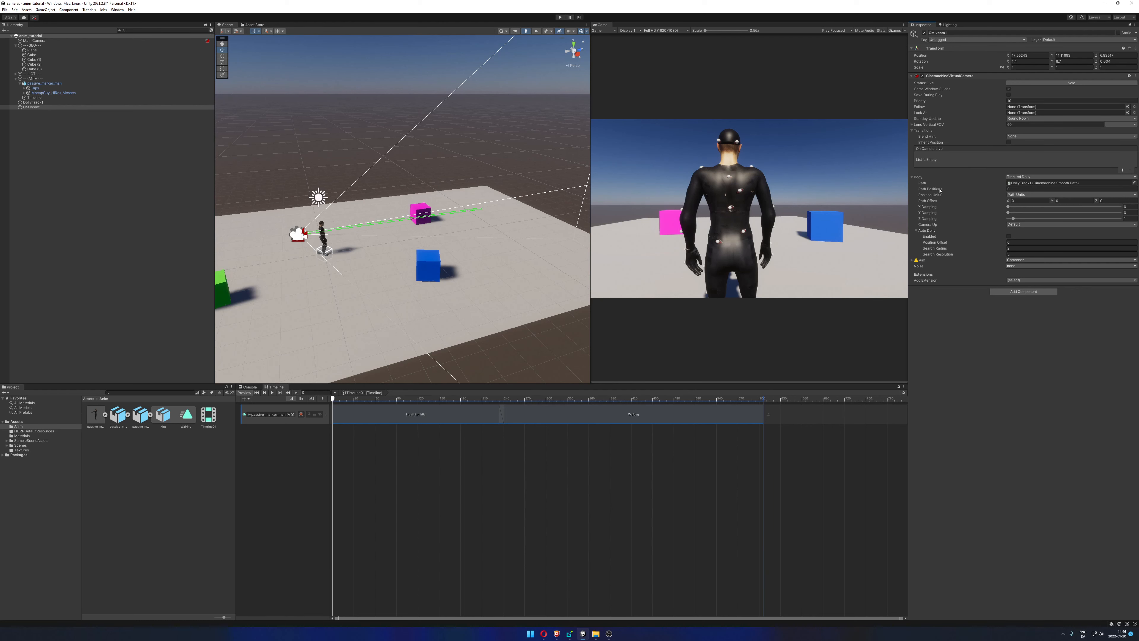
Test the camera's Path Position by sliding it along the dolly track, and set it back to 0
{"action": "left_click_drag", "start_coordinate": [931, 192], "coordinate": [937, 190]}
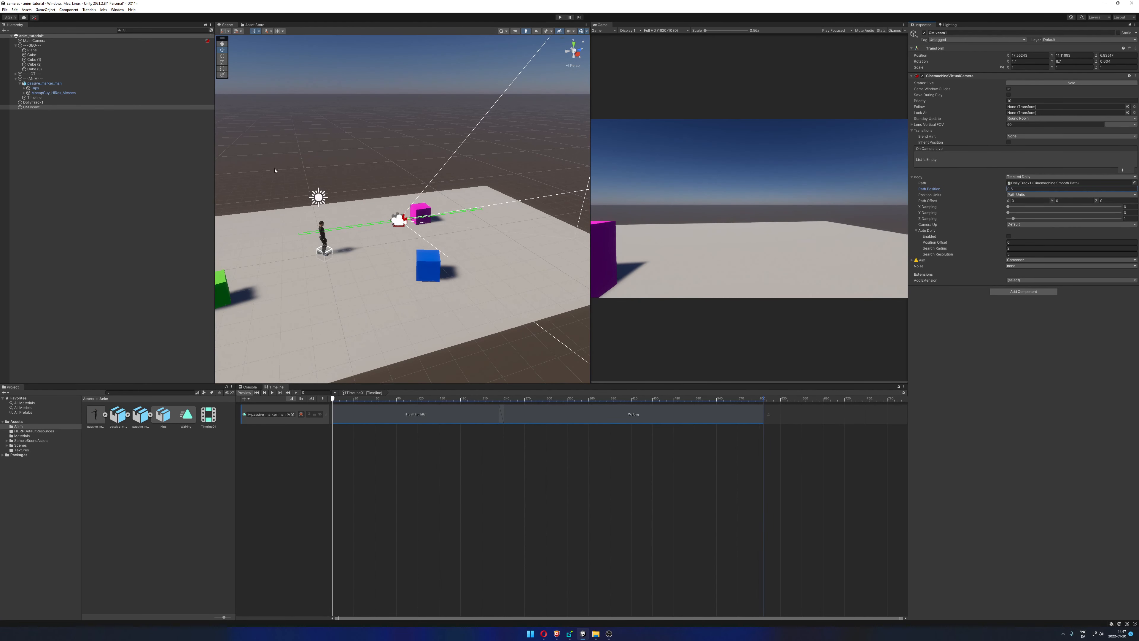
{"action": "scroll", "coordinate": [275, 171], "scroll_direction": "up", "scroll_amount": 2}
{"action": "middle_click_drag", "start_coordinate": [275, 171], "coordinate": [294, 165]}
{"action": "scroll", "coordinate": [293, 165], "scroll_direction": "up", "scroll_amount": 1}
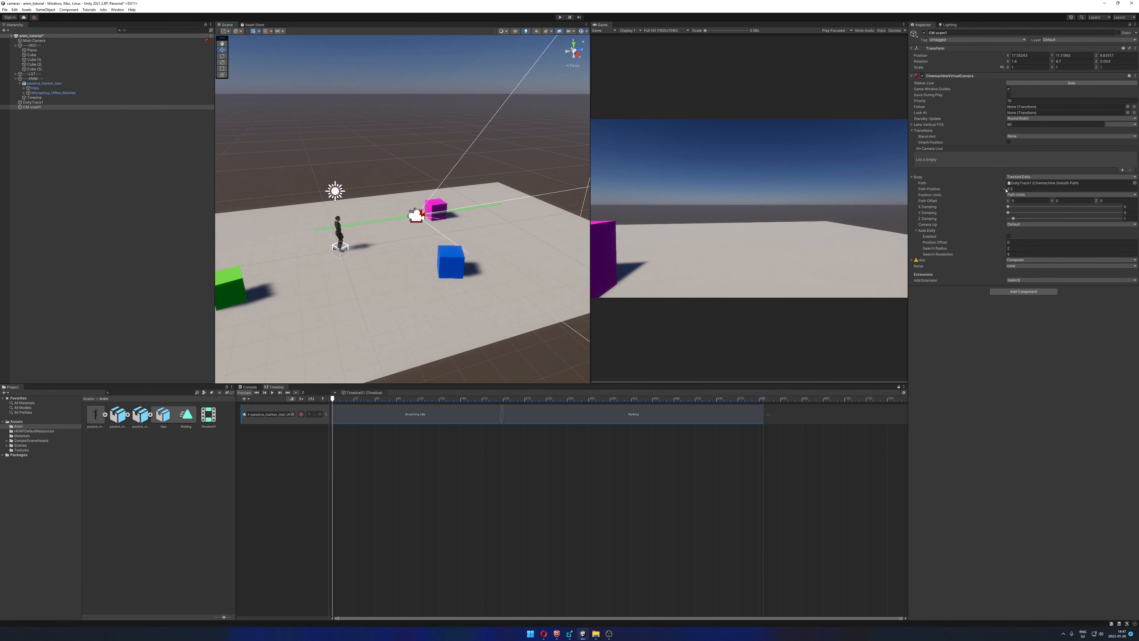
{"action": "mouse_move", "coordinate": [1004, 189]}
{"action": "left_mouse_down"}
{"action": "mouse_move", "coordinate": [994, 191]}
{"action": "mouse_move", "coordinate": [1024, 194]}
{"action": "left_mouse_up"}
{"action": "type", "text": "0"}
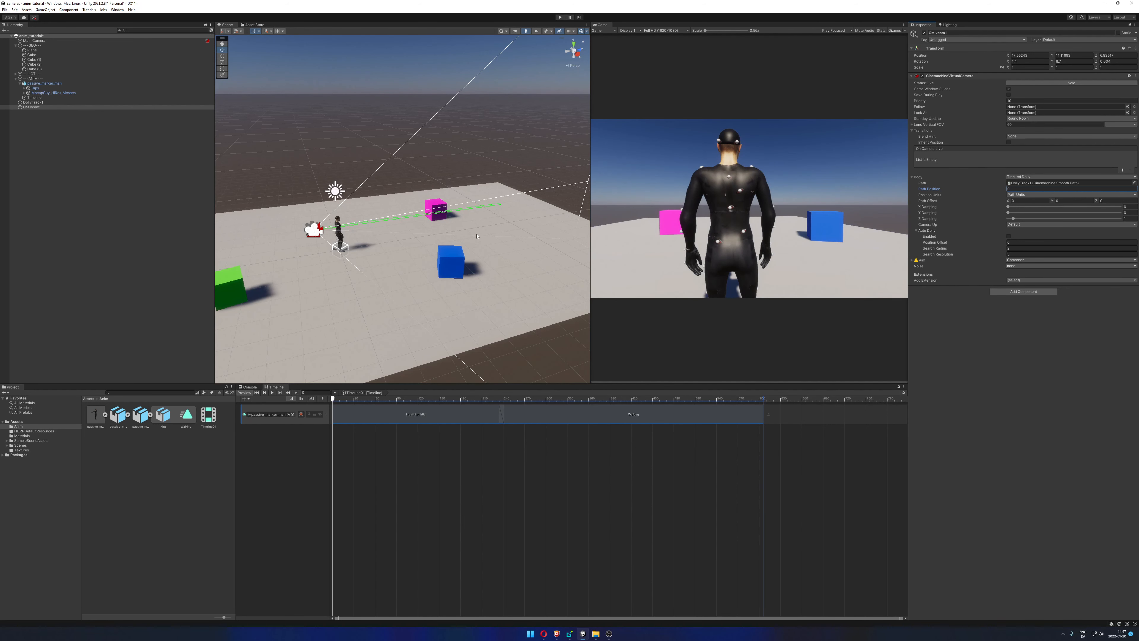
Add an animation track for CM vcam1 to the timeline below the character's track
{"action": "left_click", "coordinate": [42, 108]}
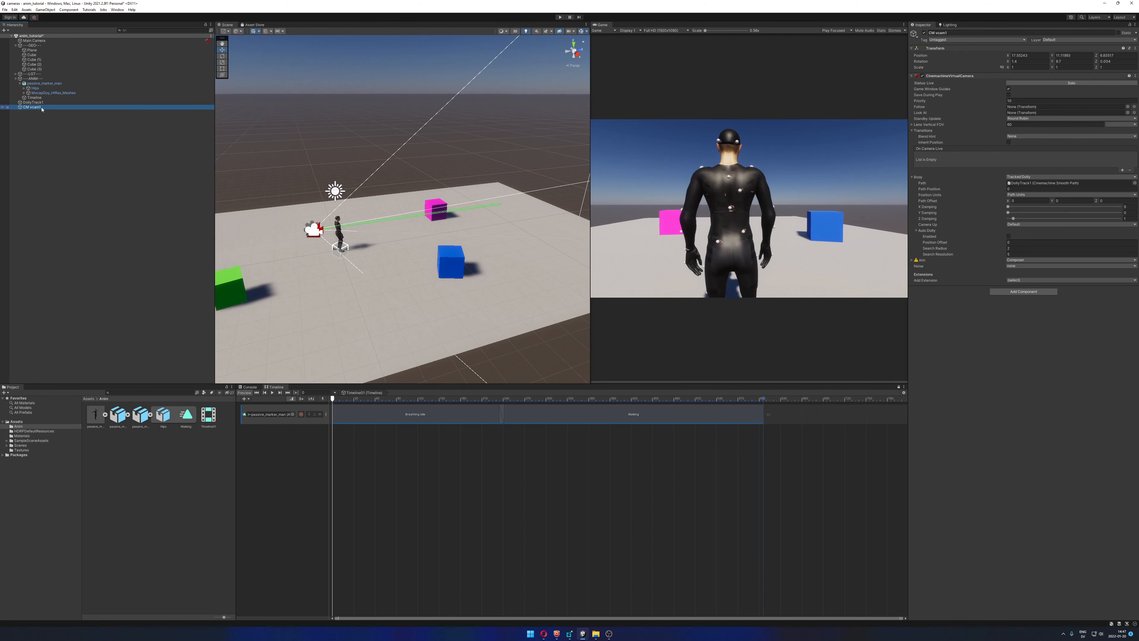
{"action": "left_click", "coordinate": [272, 443]}
{"action": "right_click", "coordinate": [282, 463]}
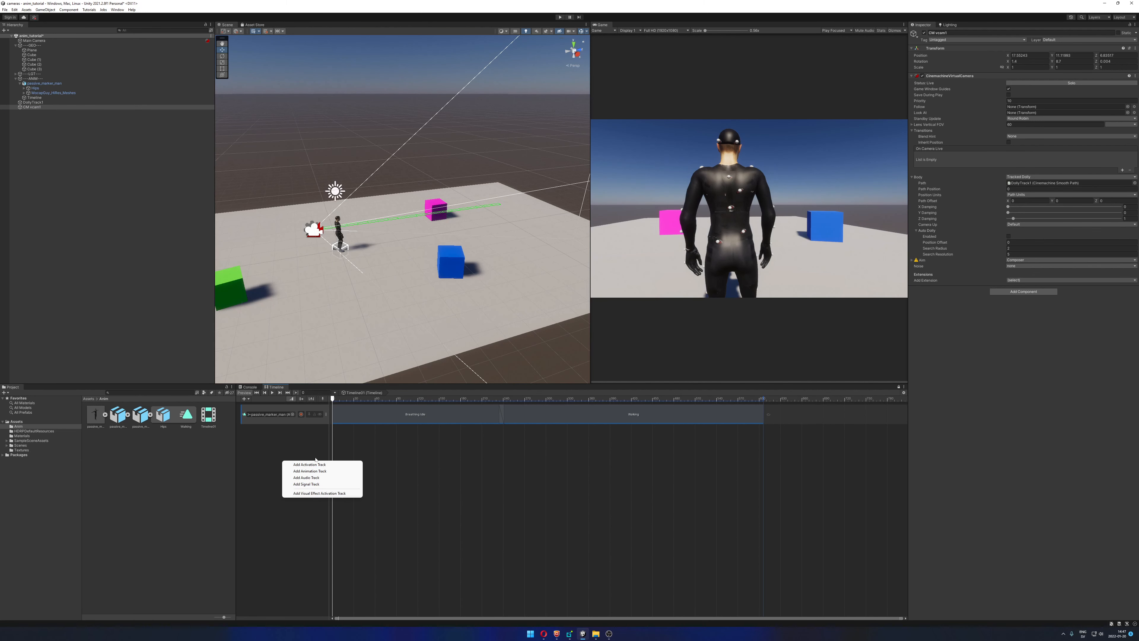
{"action": "left_click", "coordinate": [320, 471]}
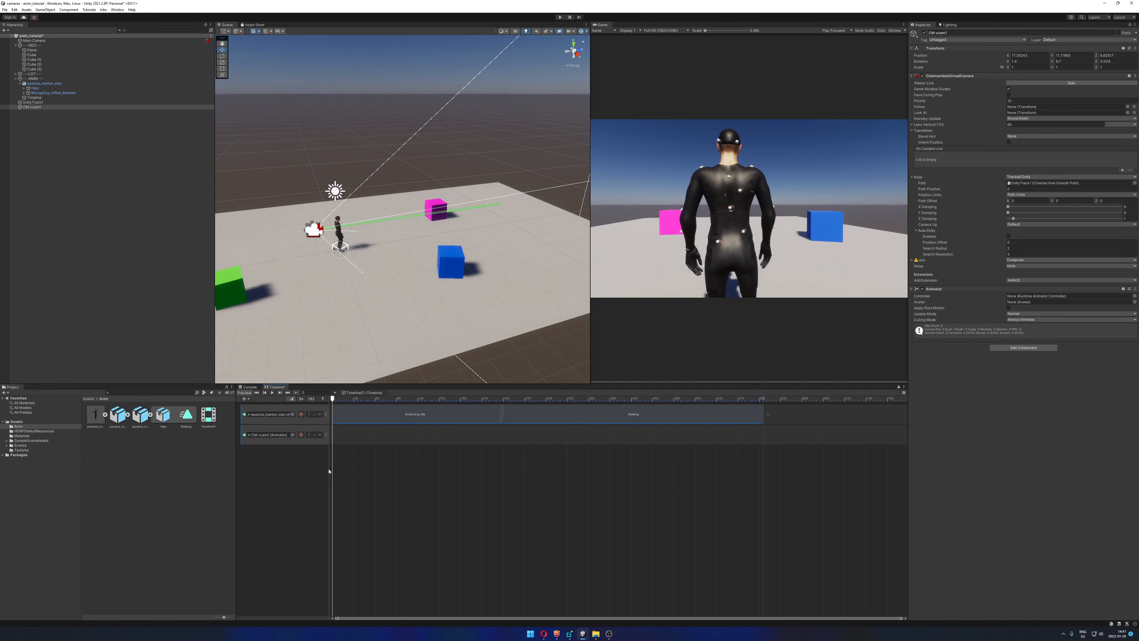
{"action": "right_click", "coordinate": [358, 436]}
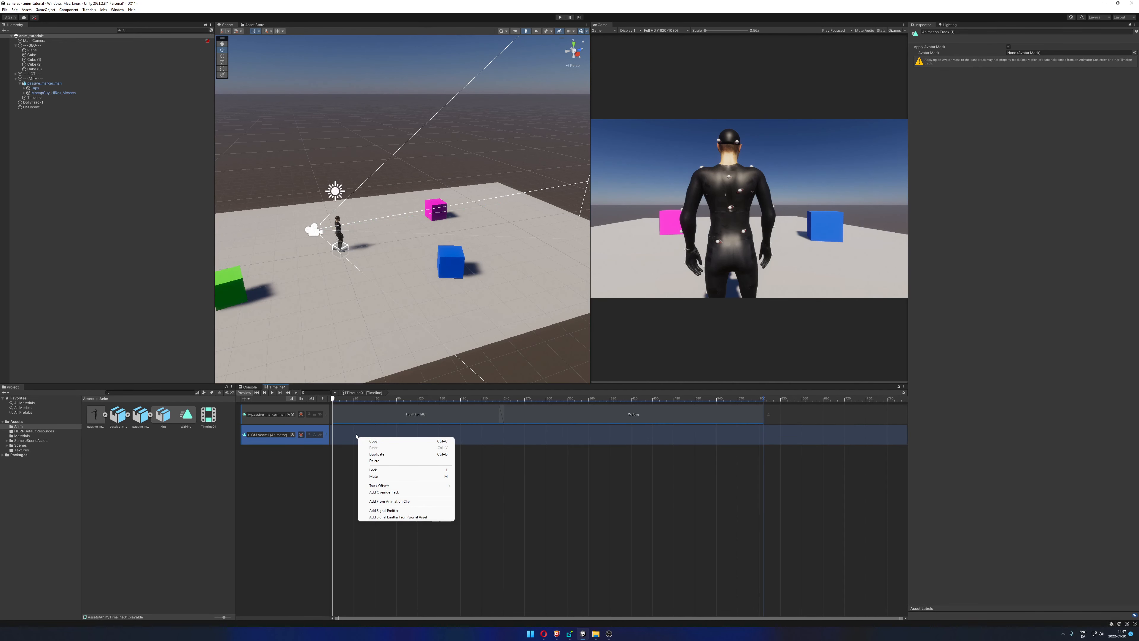
{"action": "left_click", "coordinate": [353, 435]}
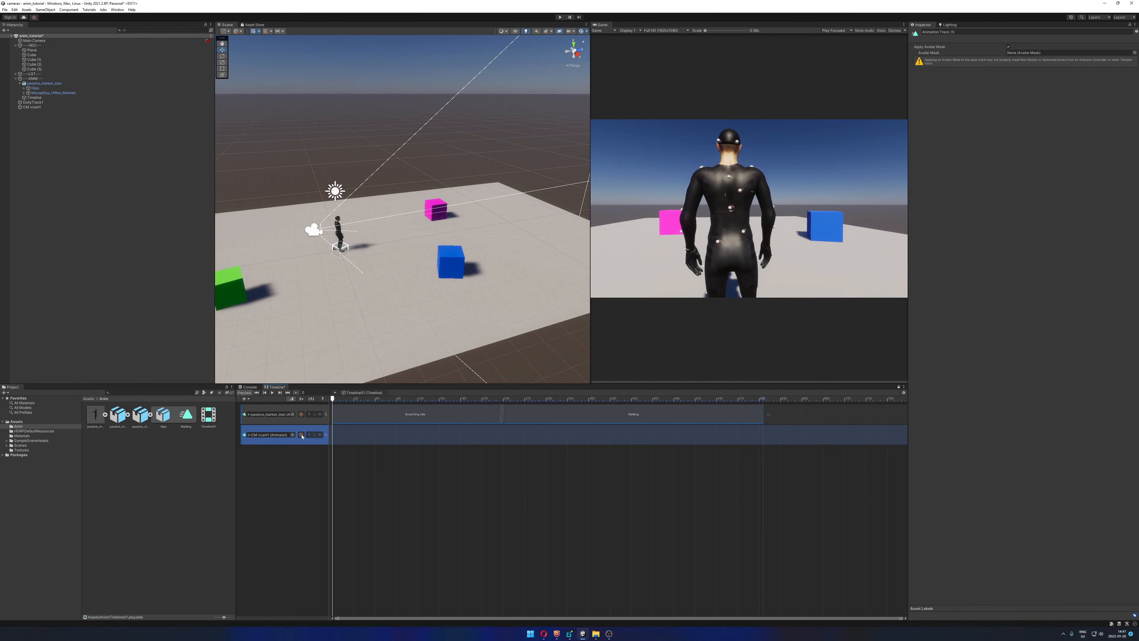
Start recording on the CM vcam1 track and key the camera's Path Position at 1 at the end of the walking clip
{"action": "left_click", "coordinate": [301, 435]}
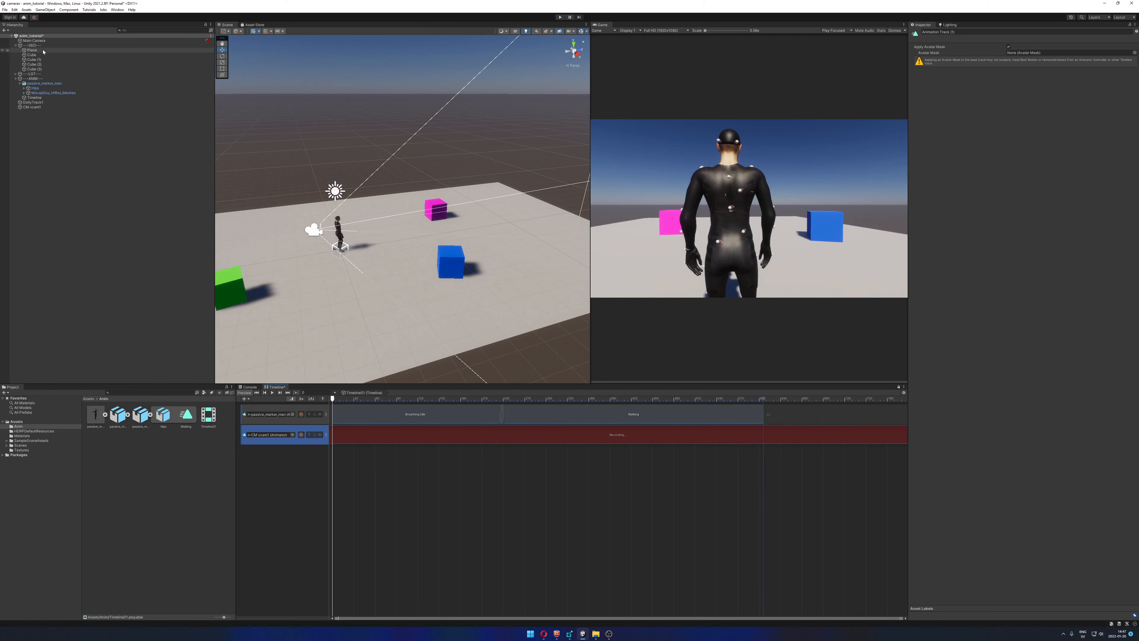
{"action": "left_click", "coordinate": [53, 107]}
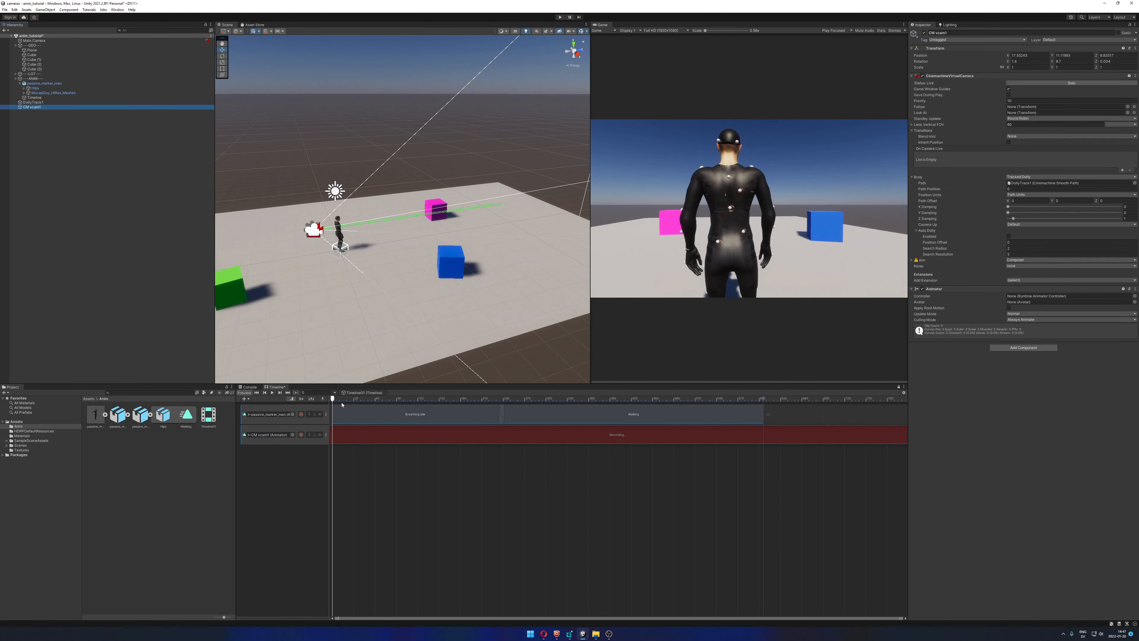
{"action": "left_click_drag", "start_coordinate": [346, 401], "coordinate": [764, 434]}
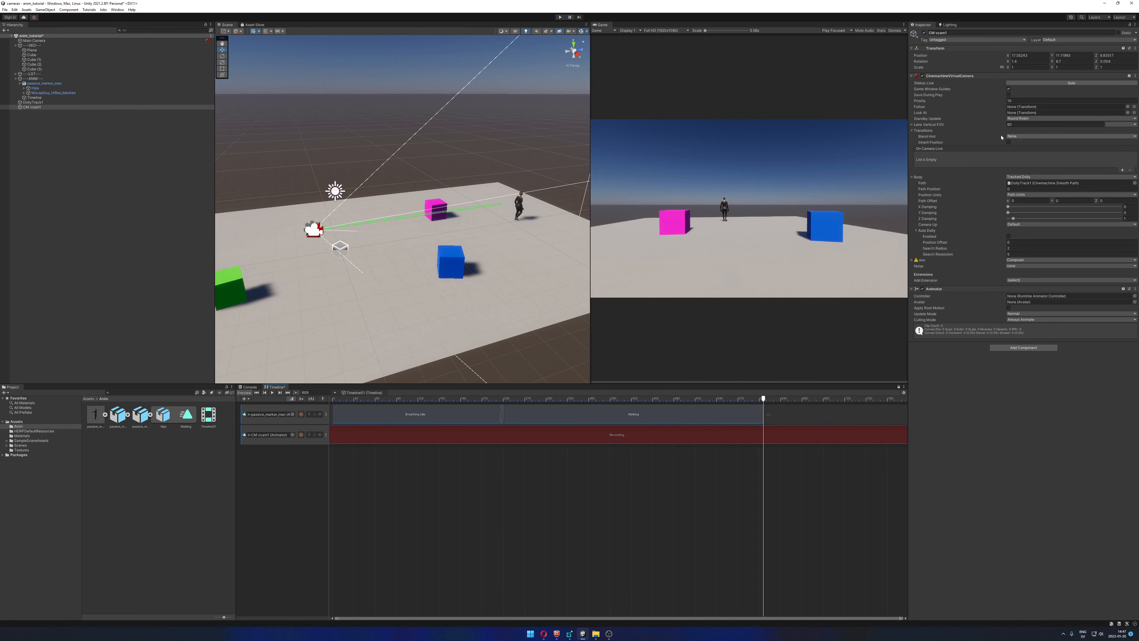
{"action": "left_click_drag", "start_coordinate": [937, 191], "coordinate": [950, 192]}
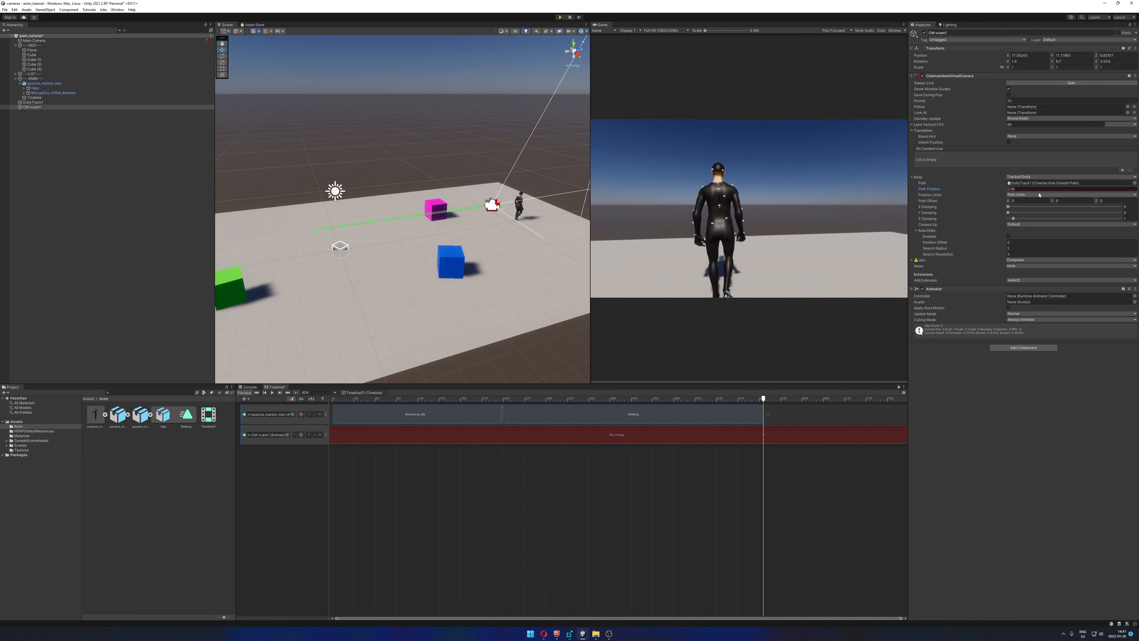
{"action": "left_click", "coordinate": [1014, 189]}
{"action": "type", "text": "1"}
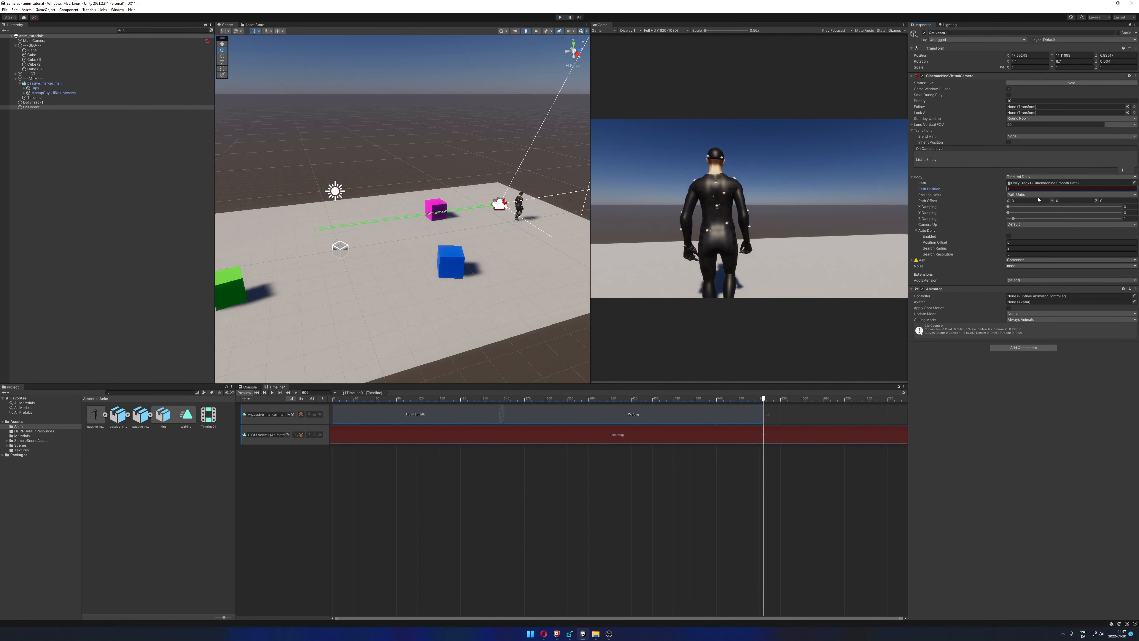
Key the camera's Path Position at 0 where the walking clip begins, and play the timeline back from the start
{"action": "left_click_drag", "start_coordinate": [478, 192], "coordinate": [450, 207], "text": "alt"}
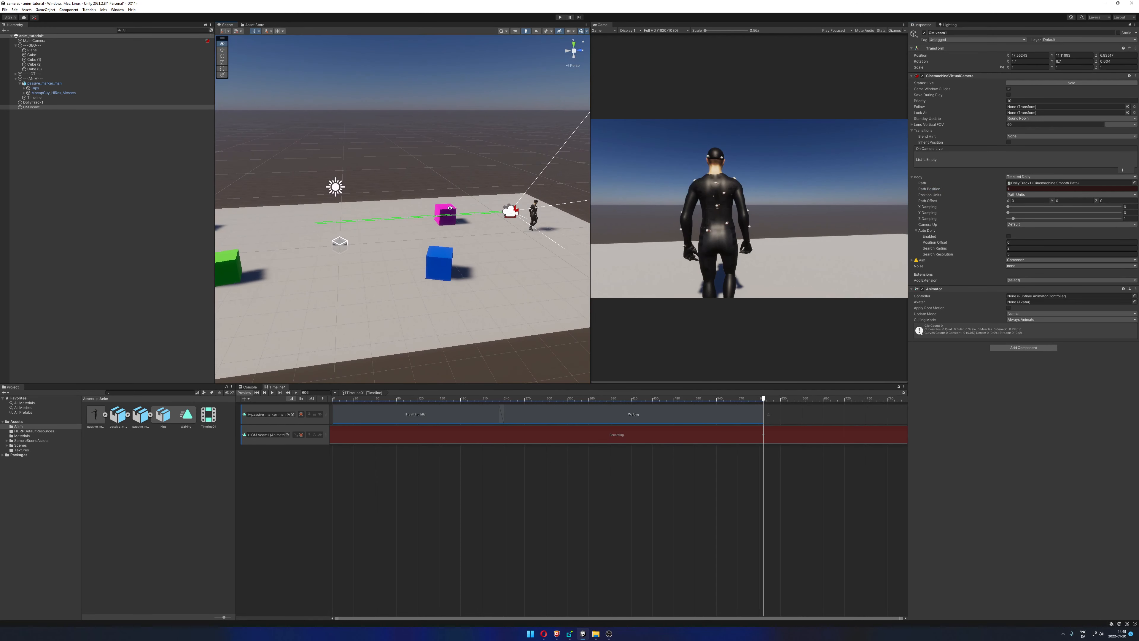
{"action": "left_click_drag", "start_coordinate": [760, 400], "coordinate": [253, 381]}
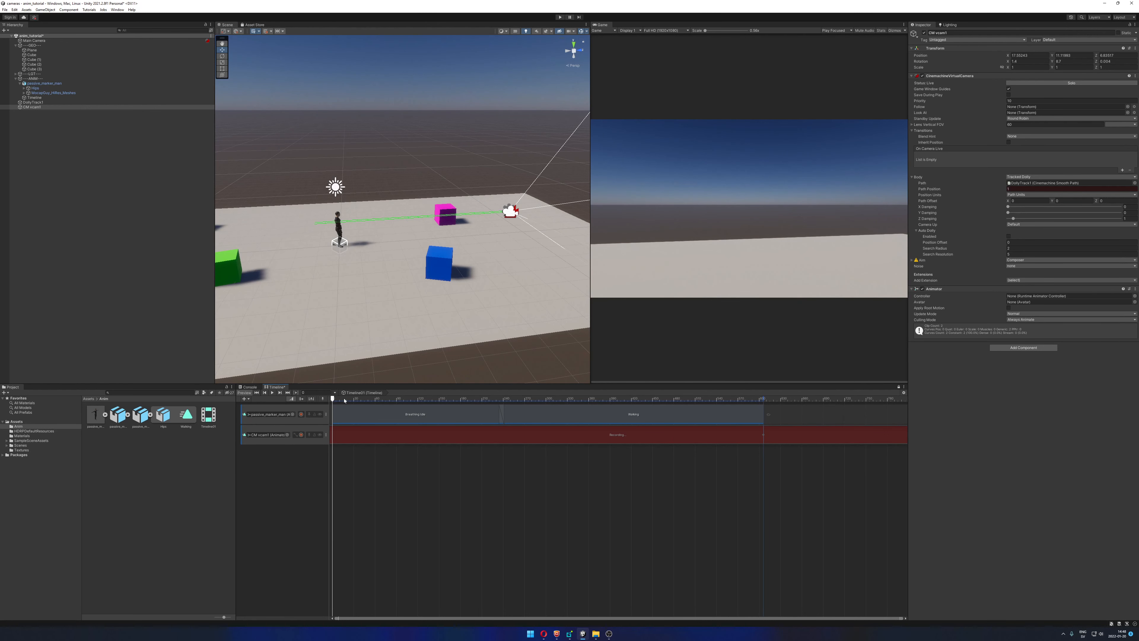
{"action": "left_click_drag", "start_coordinate": [340, 402], "coordinate": [505, 408]}
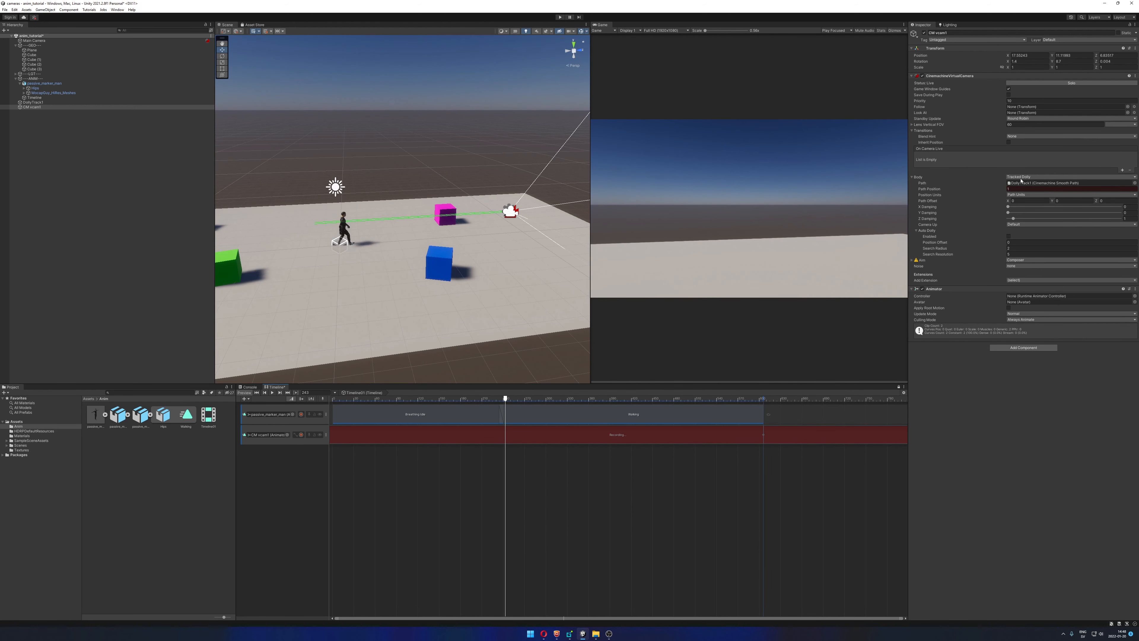
{"action": "left_click_drag", "start_coordinate": [1004, 191], "coordinate": [994, 191]}
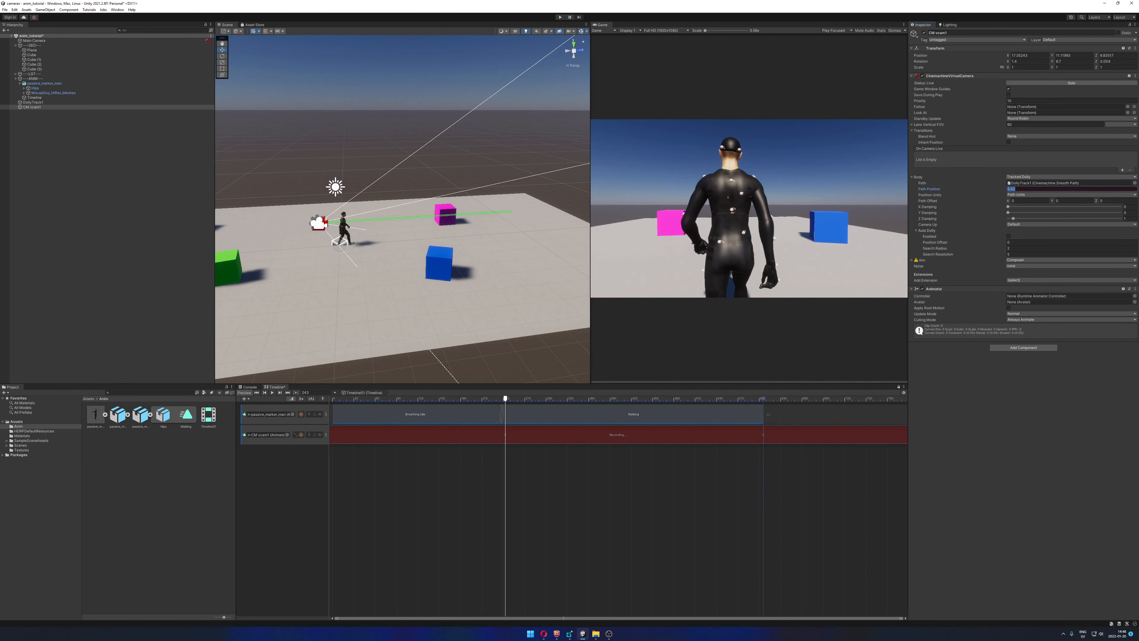
{"action": "type", "text": "0"}
{"action": "left_click_drag", "start_coordinate": [508, 404], "coordinate": [300, 395]}
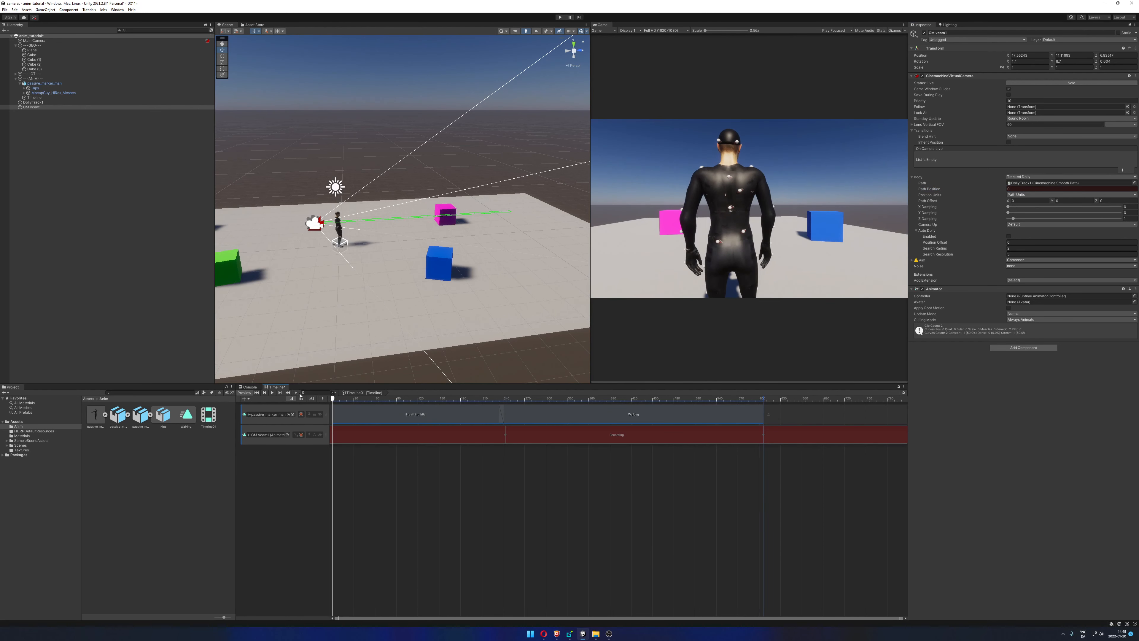
{"action": "left_click", "coordinate": [273, 393]}
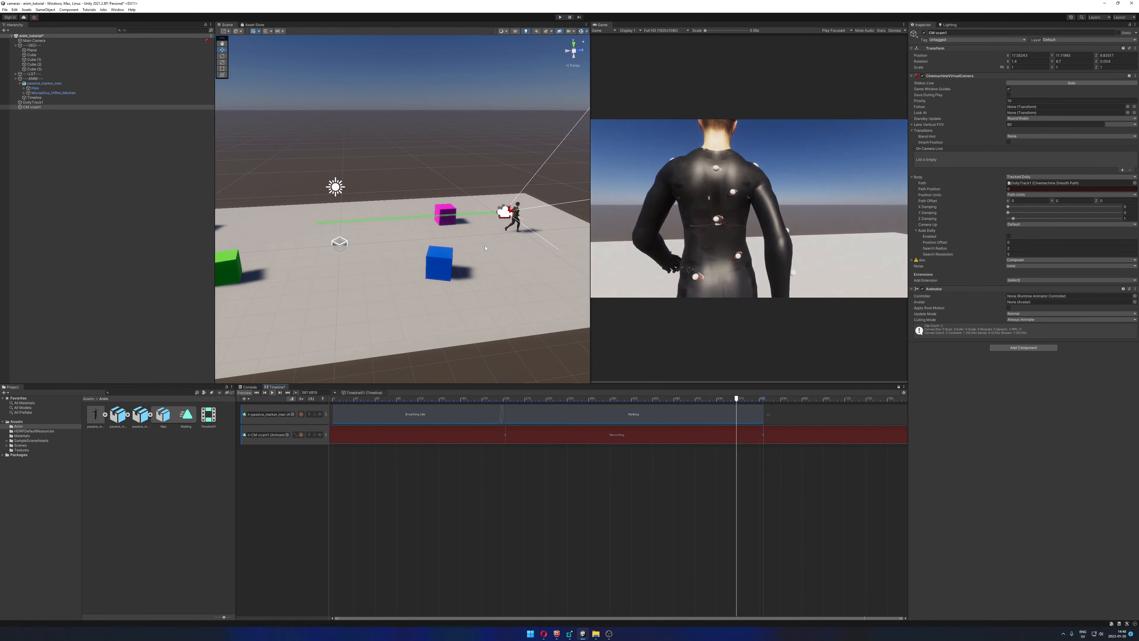
Key the camera's Z Path Offset at -0.12 partway through the walking clip, where the camera cuts into the character
{"action": "left_click_drag", "start_coordinate": [583, 399], "coordinate": [707, 411]}
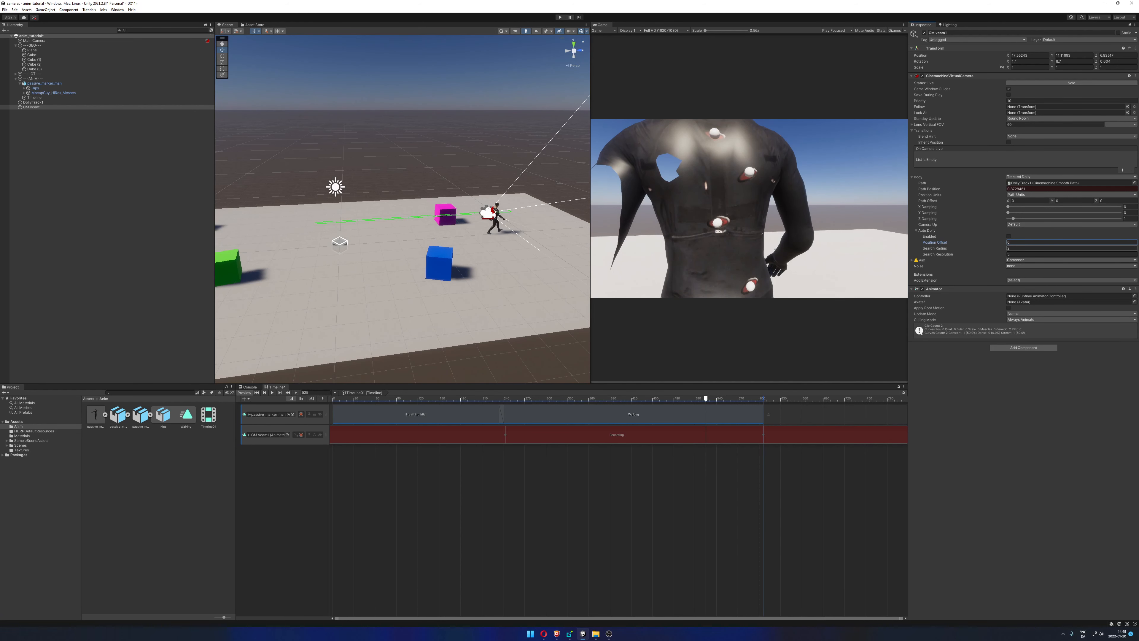
{"action": "left_click", "coordinate": [1010, 201]}
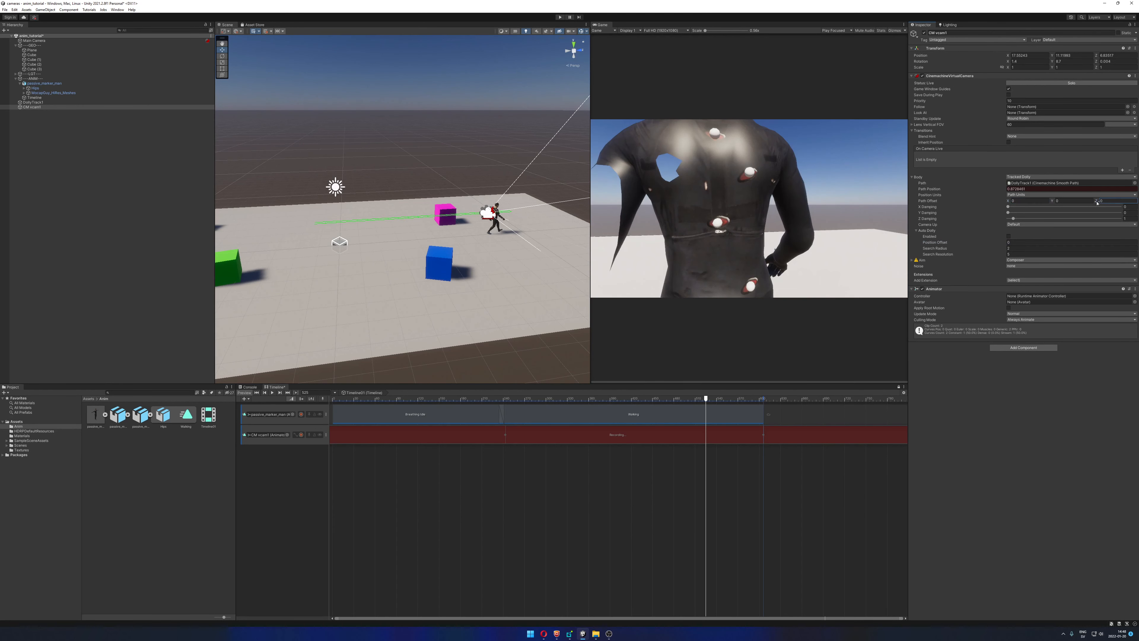
{"action": "left_click_drag", "start_coordinate": [1096, 203], "coordinate": [1095, 202]}
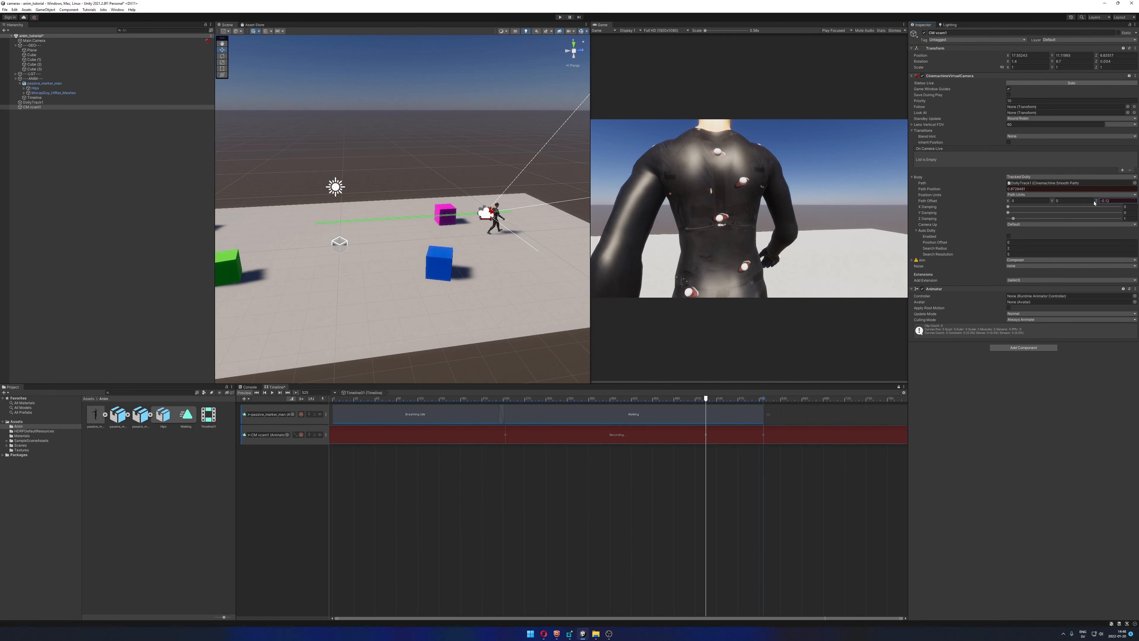
Scrub through the timeline and play it from the start to check how the camera follows the character
{"action": "left_click_drag", "start_coordinate": [700, 397], "coordinate": [333, 403]}
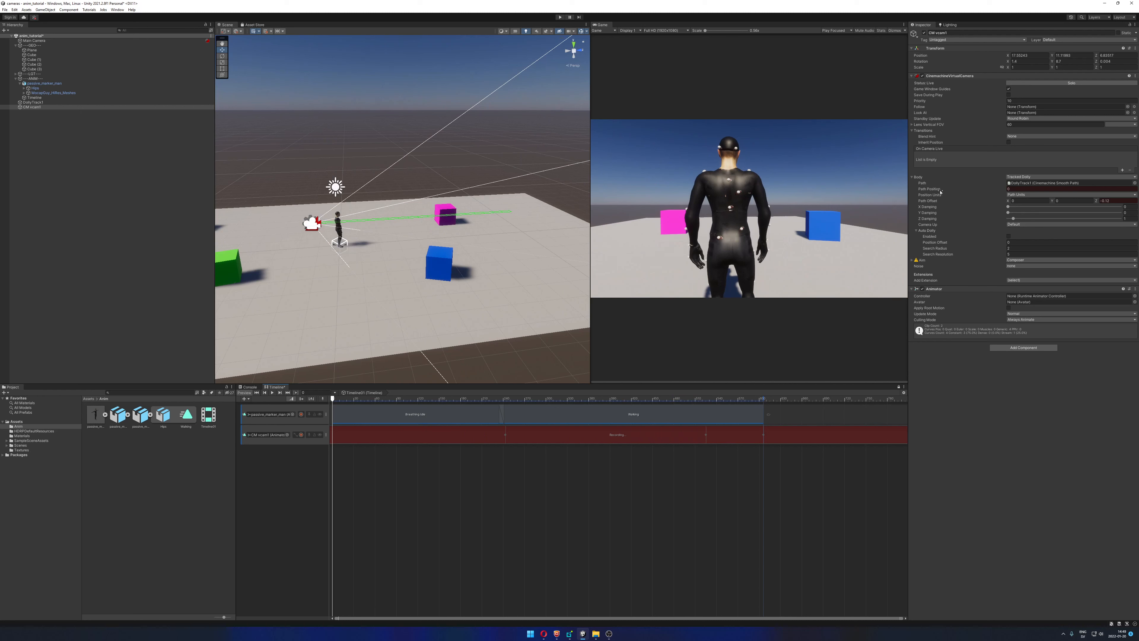
{"action": "left_click_drag", "start_coordinate": [619, 398], "coordinate": [763, 398]}
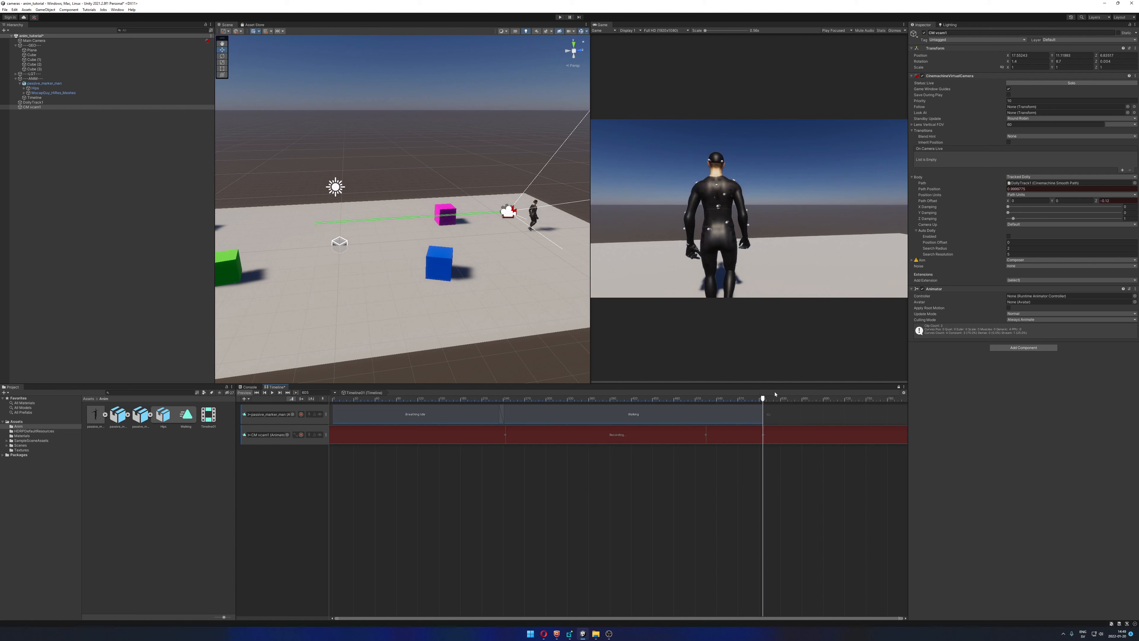
{"action": "left_click", "coordinate": [758, 400]}
{"action": "left_click_drag", "start_coordinate": [758, 401], "coordinate": [331, 409]}
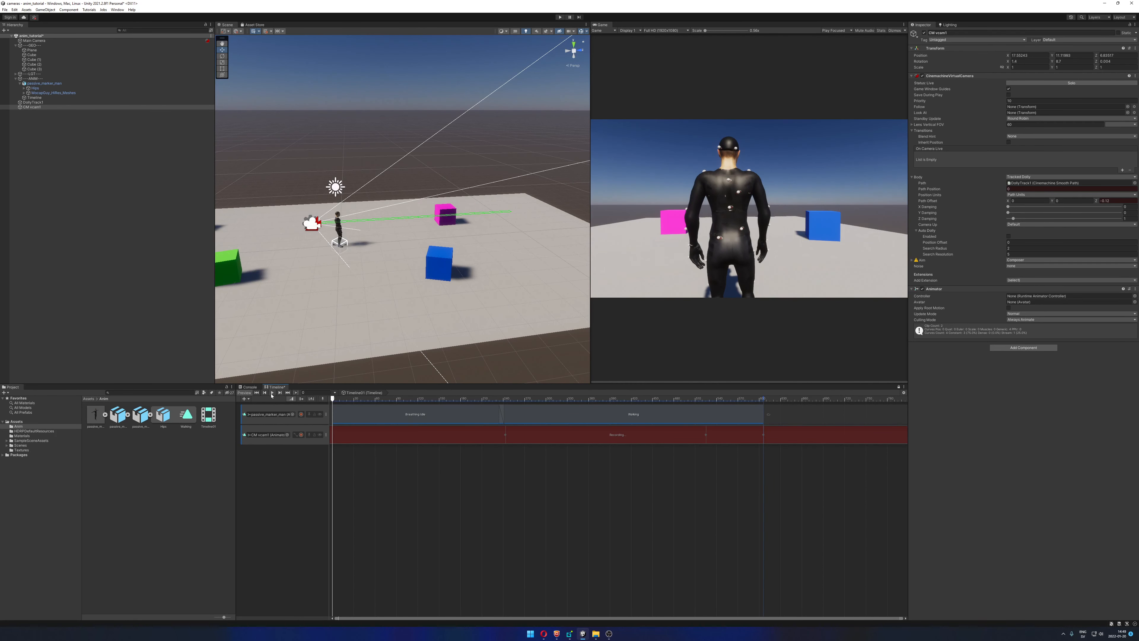
{"action": "left_click", "coordinate": [272, 393]}
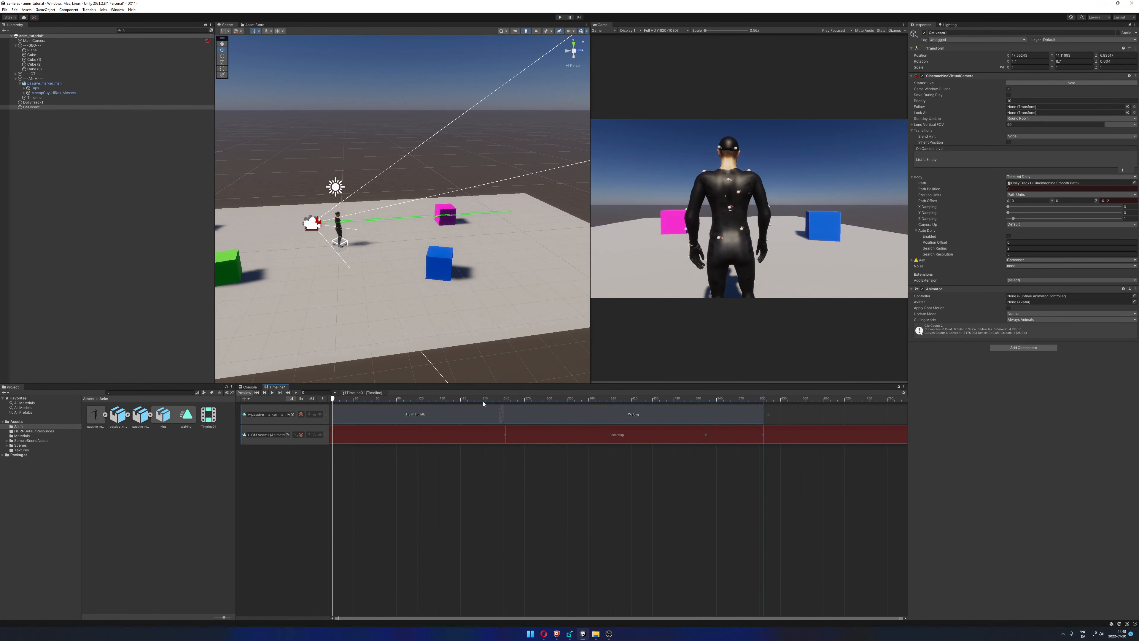
{"action": "left_click_drag", "start_coordinate": [484, 404], "coordinate": [310, 410]}
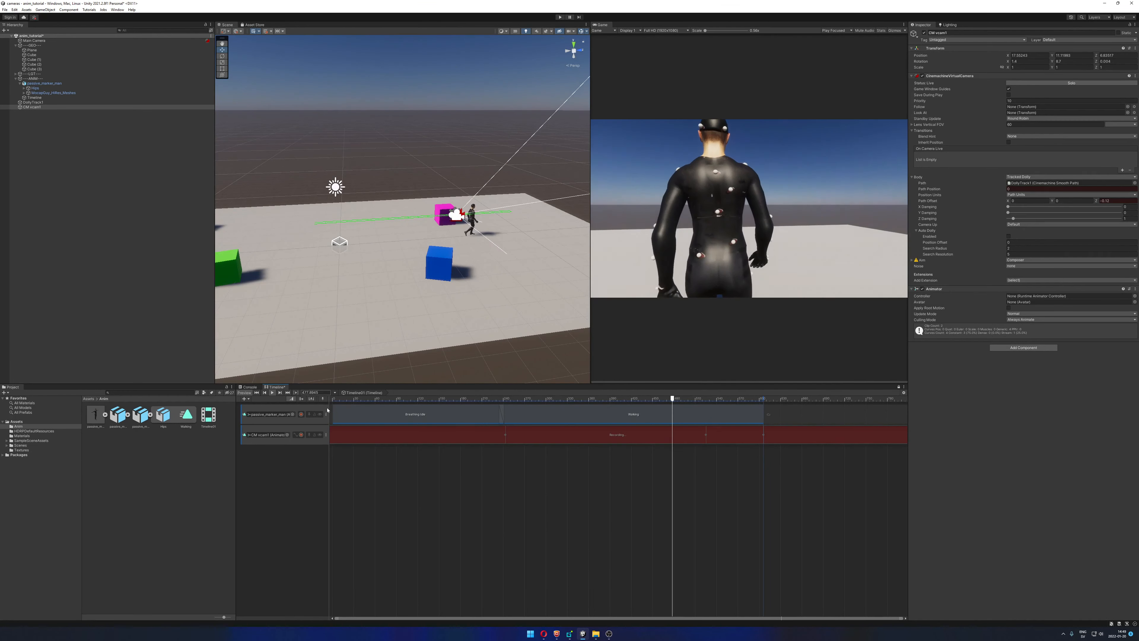
Return to the offset key on the CM vcam1 track and, while recording, set the Z Path Offset to 0
{"action": "left_click", "coordinate": [301, 435]}
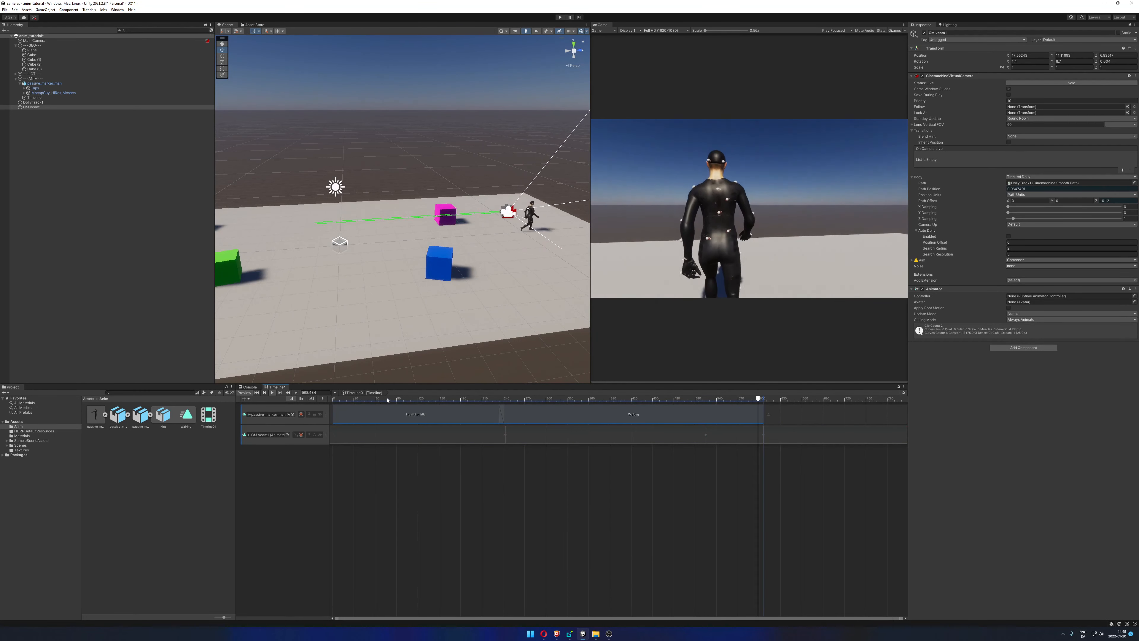
{"action": "left_click_drag", "start_coordinate": [354, 401], "coordinate": [707, 430]}
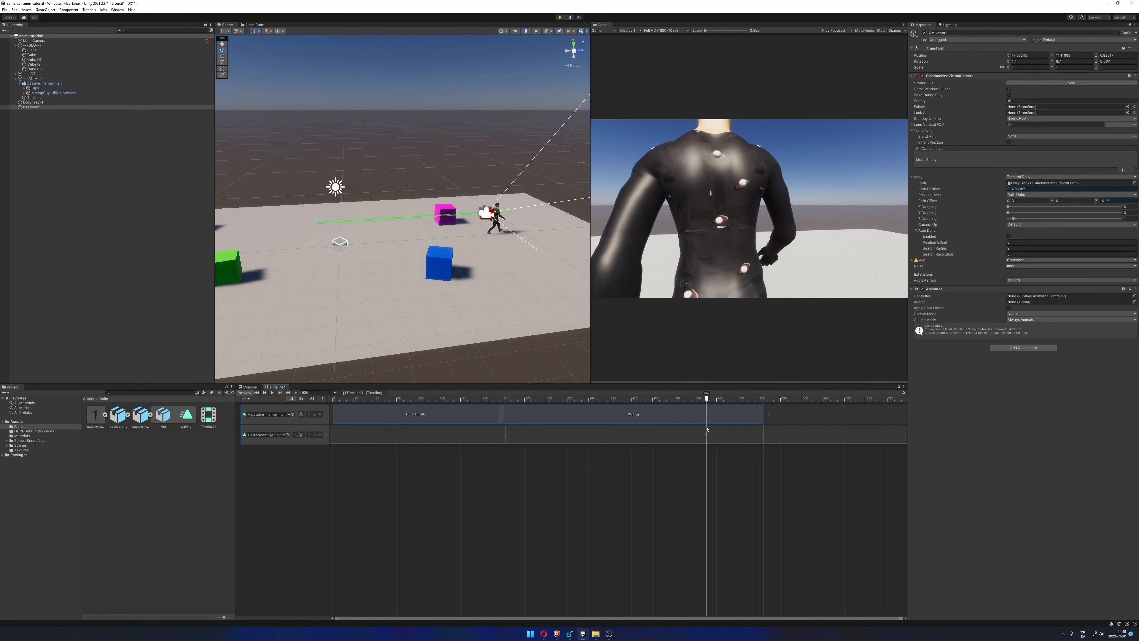
{"action": "left_click", "coordinate": [301, 435]}
{"action": "left_click", "coordinate": [301, 435]}
{"action": "left_click_drag", "start_coordinate": [707, 401], "coordinate": [671, 401]}
{"action": "left_click", "coordinate": [301, 435]}
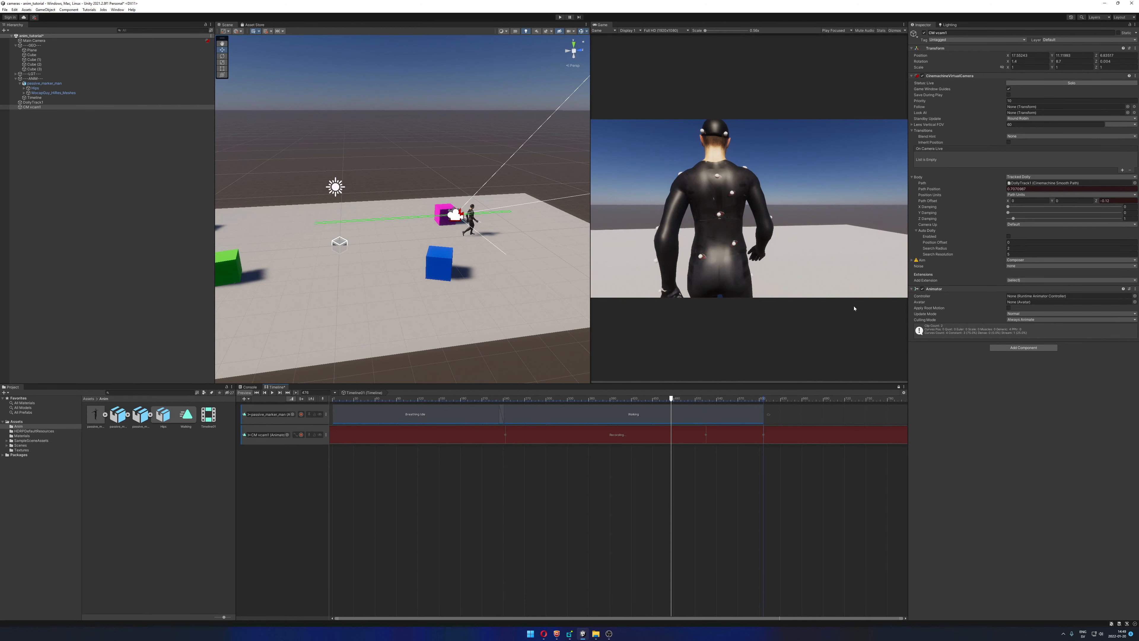
{"action": "left_click_drag", "start_coordinate": [679, 401], "coordinate": [706, 400]}
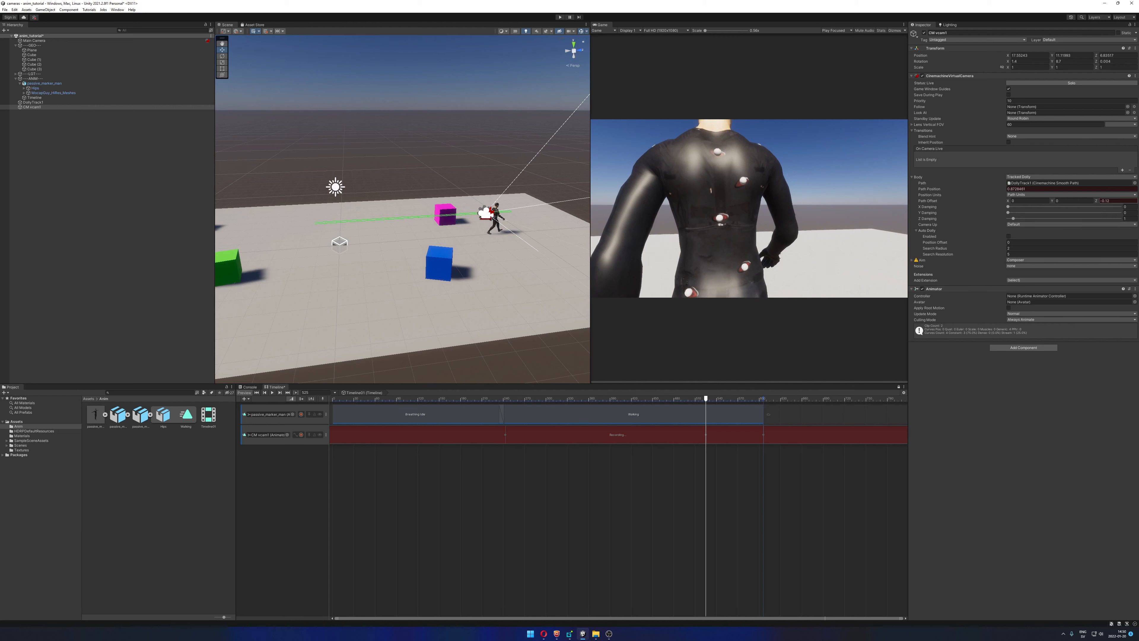
{"action": "type", "text": "0"}
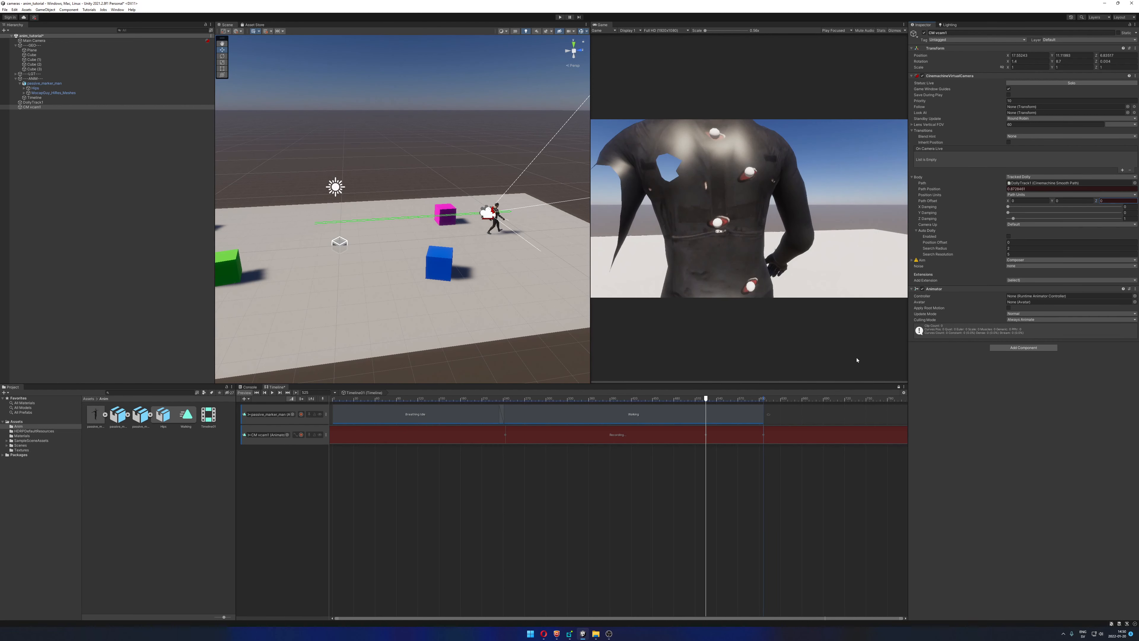
Key a slightly lower Path Position at the end of the walking clip, and stop recording after checking the playback
{"action": "mouse_move", "coordinate": [747, 399]}
{"action": "left_mouse_down"}
{"action": "mouse_move", "coordinate": [765, 400]}
{"action": "mouse_move", "coordinate": [671, 399]}
{"action": "mouse_move", "coordinate": [763, 399]}
{"action": "left_mouse_up"}
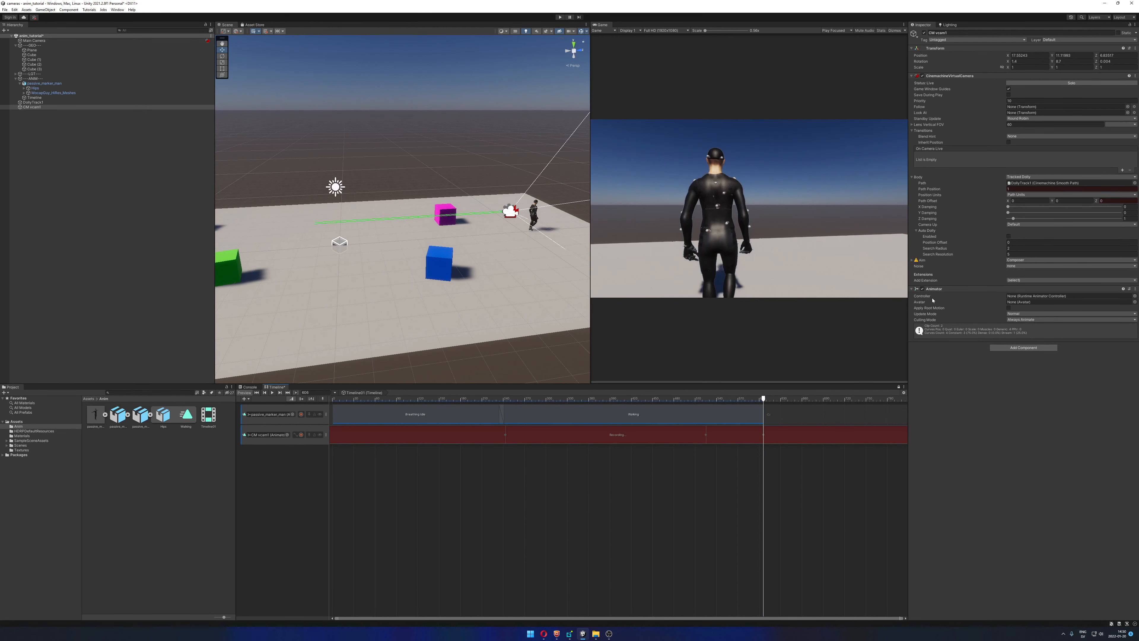
{"action": "left_click_drag", "start_coordinate": [1005, 191], "coordinate": [1002, 190]}
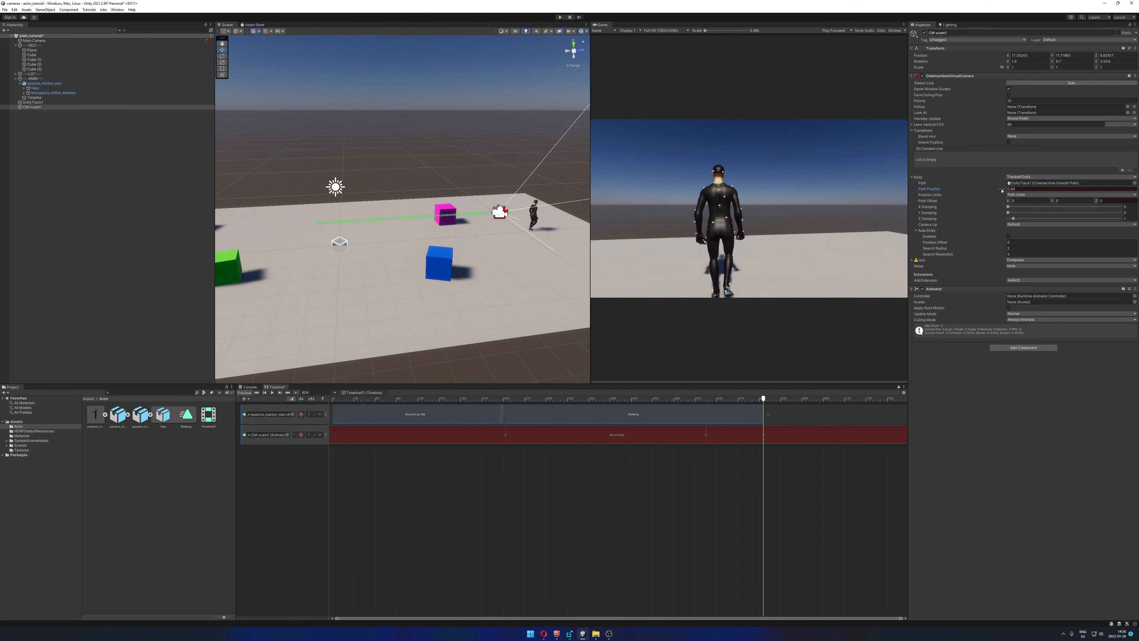
{"action": "left_click_drag", "start_coordinate": [756, 399], "coordinate": [219, 426]}
{"action": "left_click", "coordinate": [271, 393]}
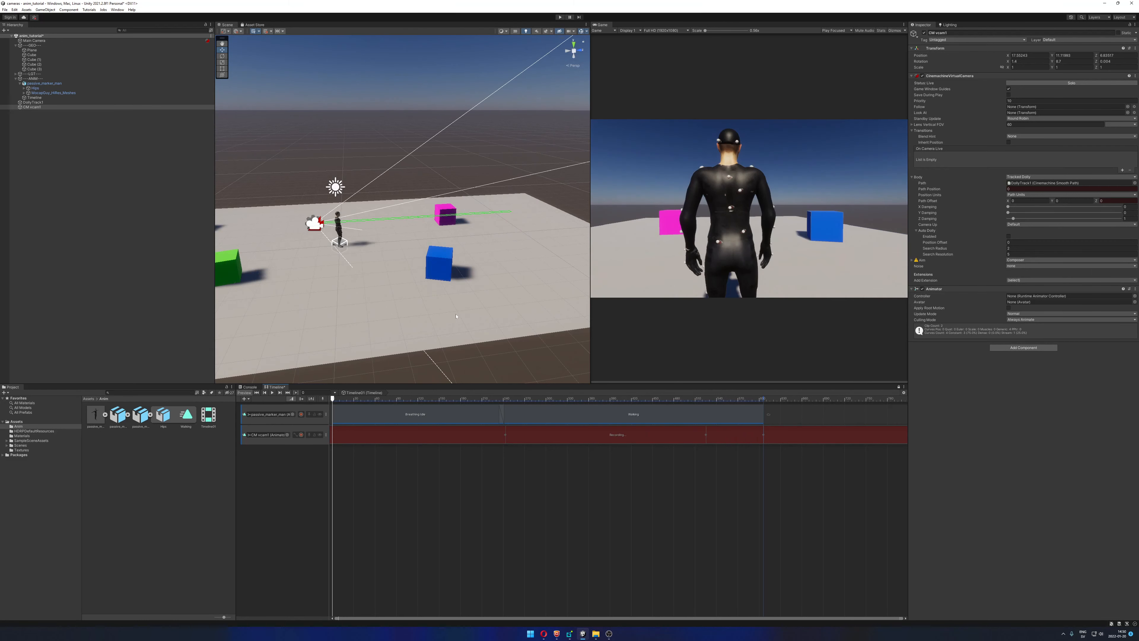
{"action": "left_click", "coordinate": [301, 435]}
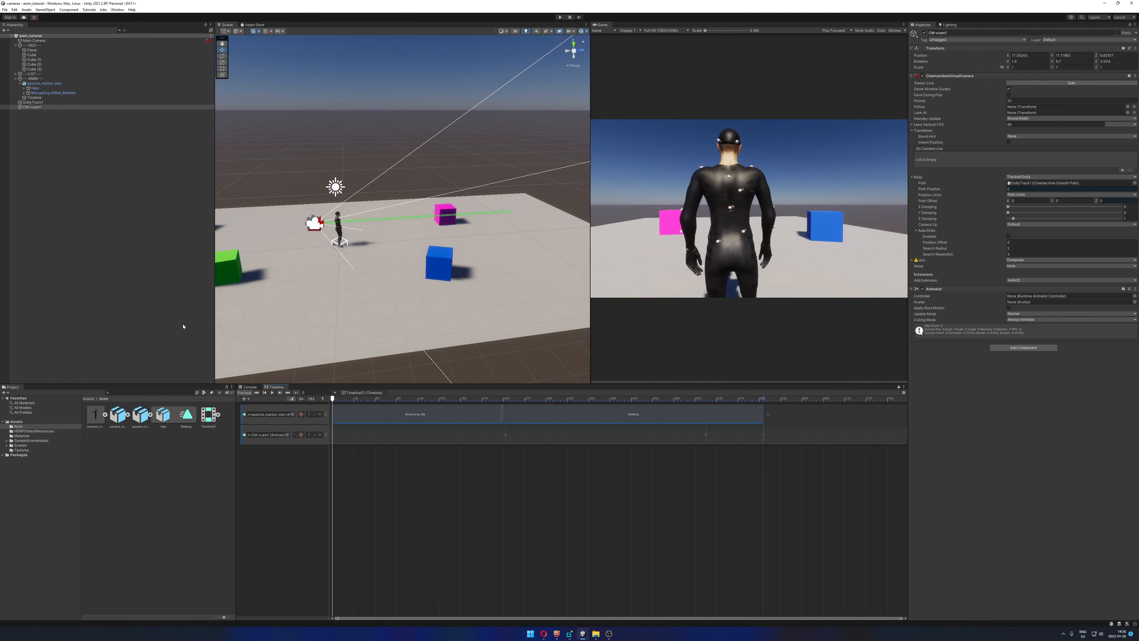
Add a Cinemachine track for the Main Camera and place a Cinemachine Shot on it starting at frame 0
{"action": "right_click", "coordinate": [286, 479]}
{"action": "left_click", "coordinate": [333, 513]}
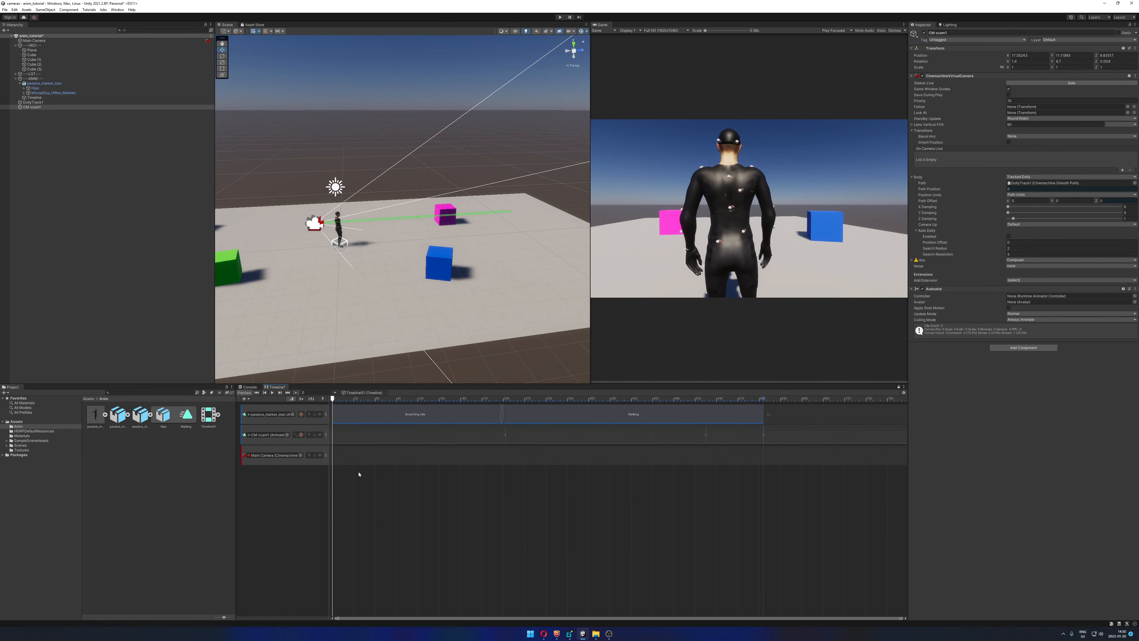
{"action": "right_click", "coordinate": [362, 457]}
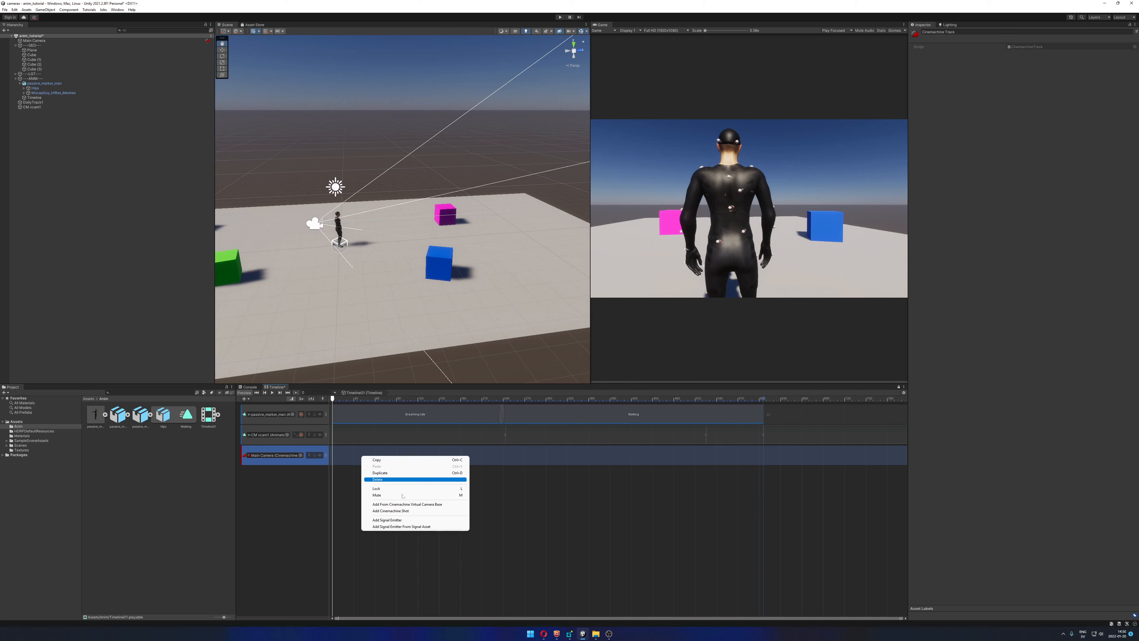
{"action": "left_click", "coordinate": [408, 511]}
{"action": "left_click_drag", "start_coordinate": [432, 464], "coordinate": [400, 461]}
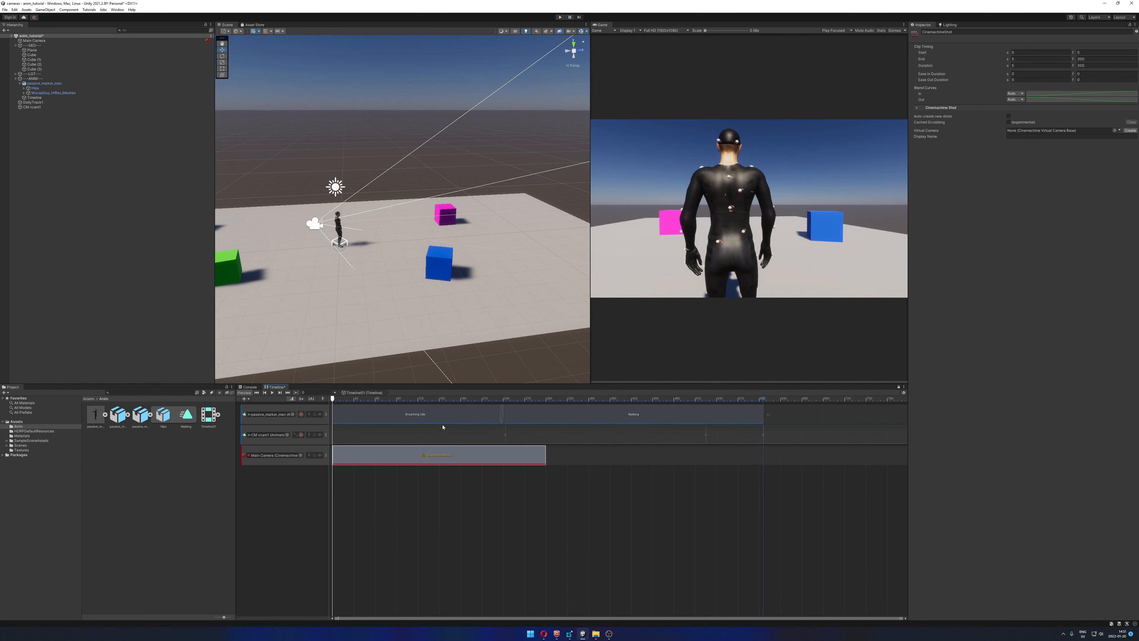
Assign CM vcam1 to the Cinemachine Shot and move the clip to start at frame 241, where the walking begins
{"action": "mouse_move", "coordinate": [458, 458]}
{"action": "left_mouse_down"}
{"action": "mouse_move", "coordinate": [501, 458]}
{"action": "mouse_move", "coordinate": [456, 457]}
{"action": "left_mouse_up"}
{"action": "left_click", "coordinate": [1115, 130]}
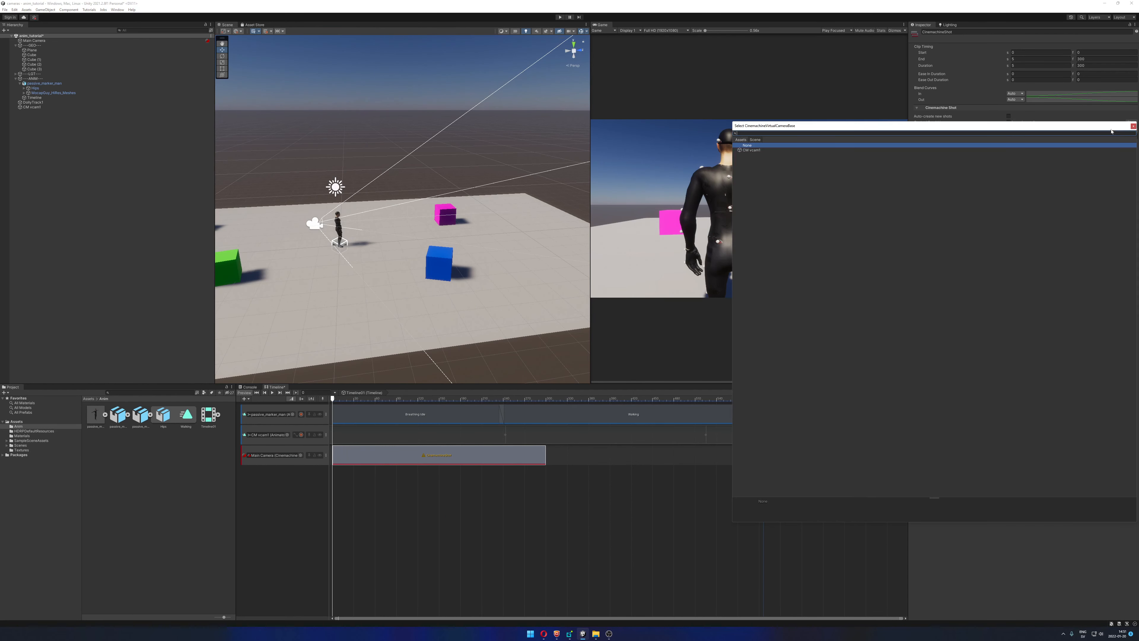
{"action": "double_click", "coordinate": [753, 152]}
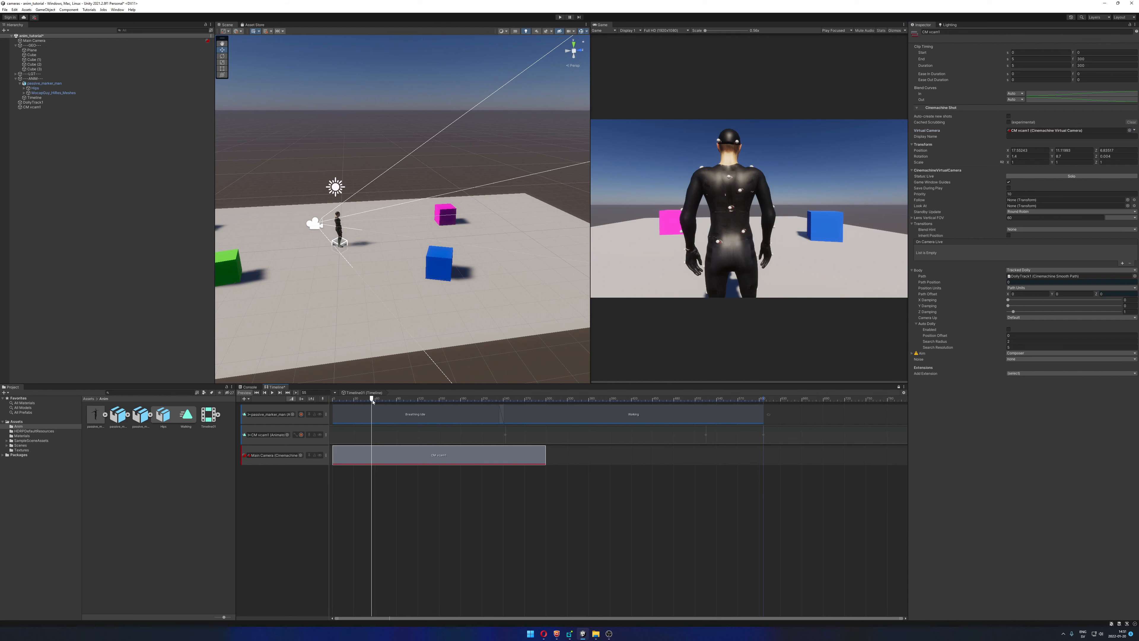
{"action": "mouse_move", "coordinate": [372, 401]}
{"action": "left_mouse_down"}
{"action": "mouse_move", "coordinate": [535, 401]}
{"action": "mouse_move", "coordinate": [364, 402]}
{"action": "mouse_move", "coordinate": [516, 400]}
{"action": "mouse_move", "coordinate": [394, 401]}
{"action": "left_mouse_up"}
{"action": "left_click_drag", "start_coordinate": [452, 458], "coordinate": [611, 458]}
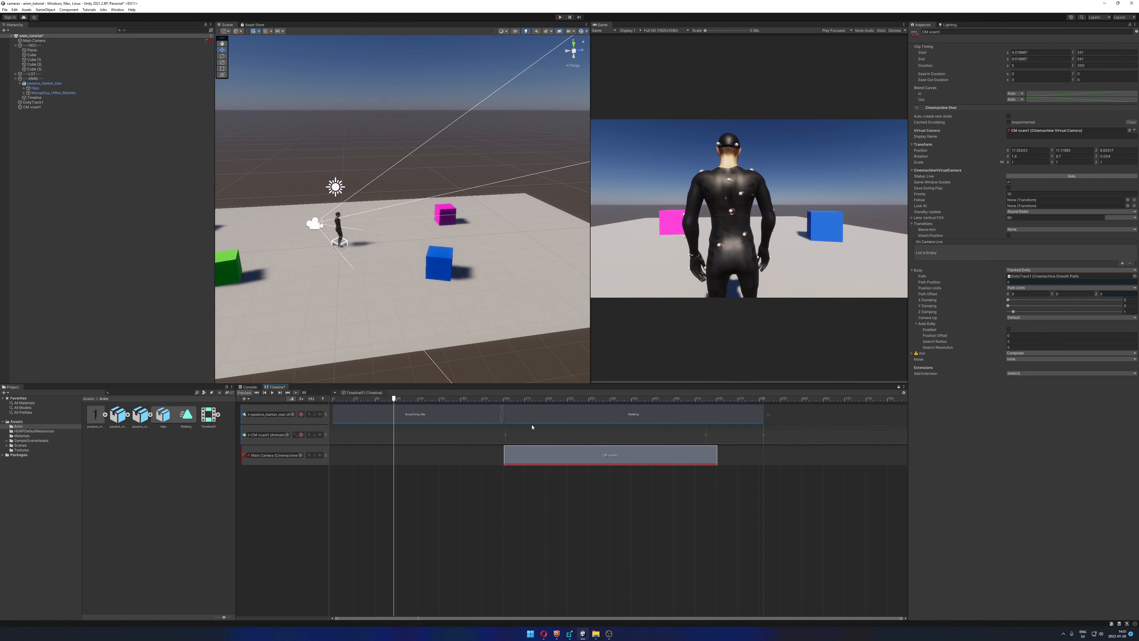
Scrub across the start of the CM vcam1 shot to review the camera view before and during the walk
{"action": "left_click_drag", "start_coordinate": [466, 400], "coordinate": [413, 408]}
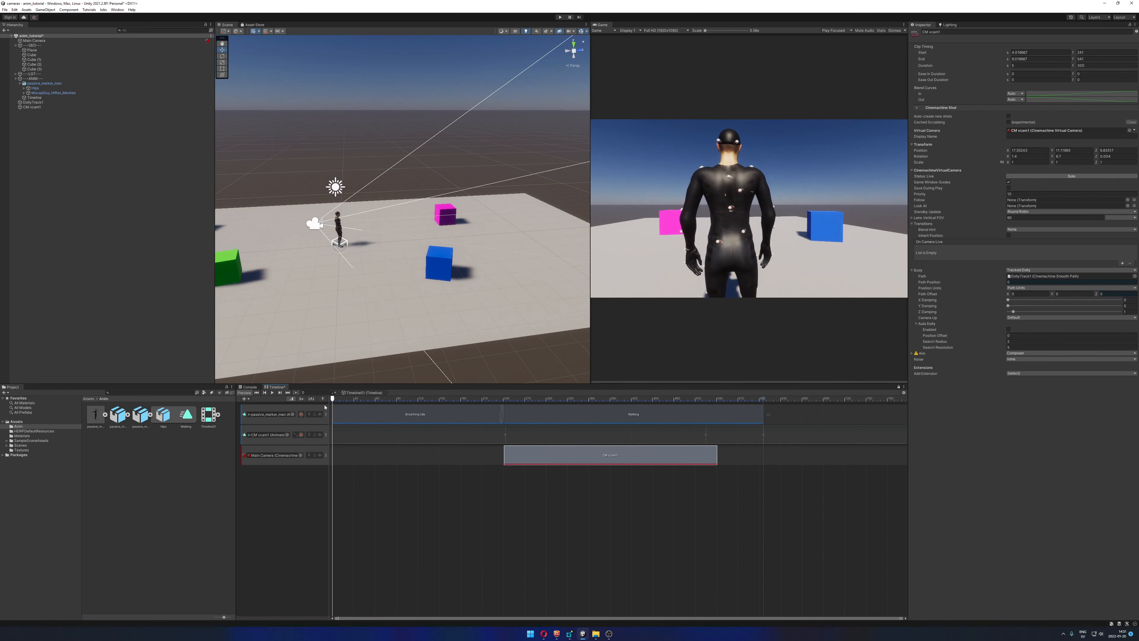
{"action": "left_click_drag", "start_coordinate": [325, 406], "coordinate": [367, 409]}
{"action": "left_click_drag", "start_coordinate": [444, 413], "coordinate": [518, 434]}
{"action": "left_click_drag", "start_coordinate": [555, 440], "coordinate": [334, 453]}
{"action": "left_click", "coordinate": [91, 167]}
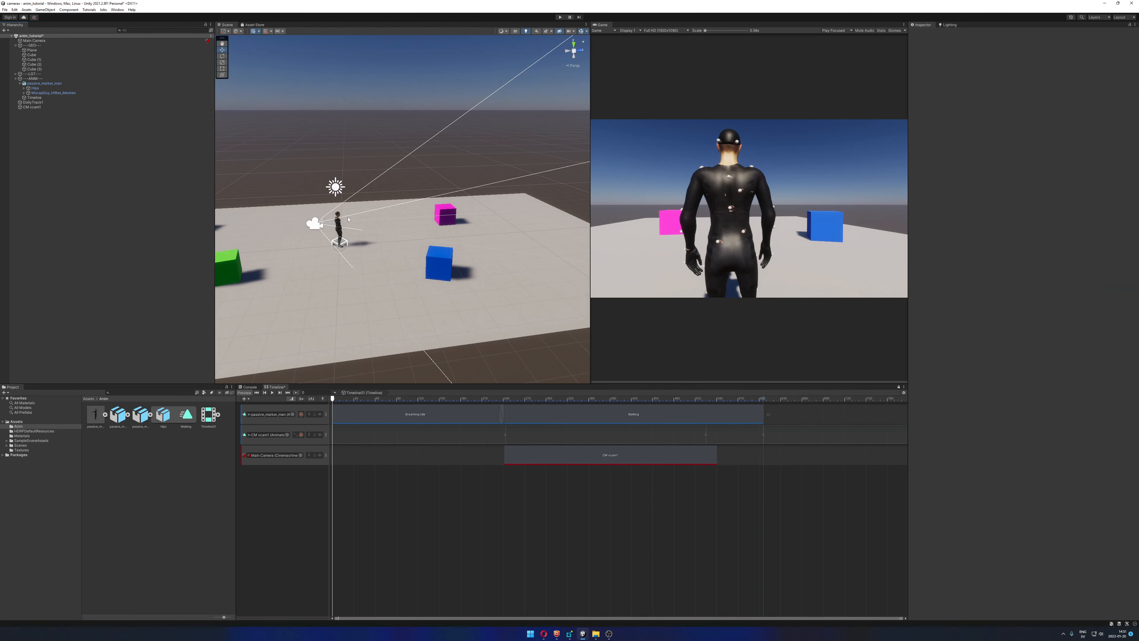
{"action": "left_click", "coordinate": [326, 455]}
{"action": "left_click", "coordinate": [354, 478]}
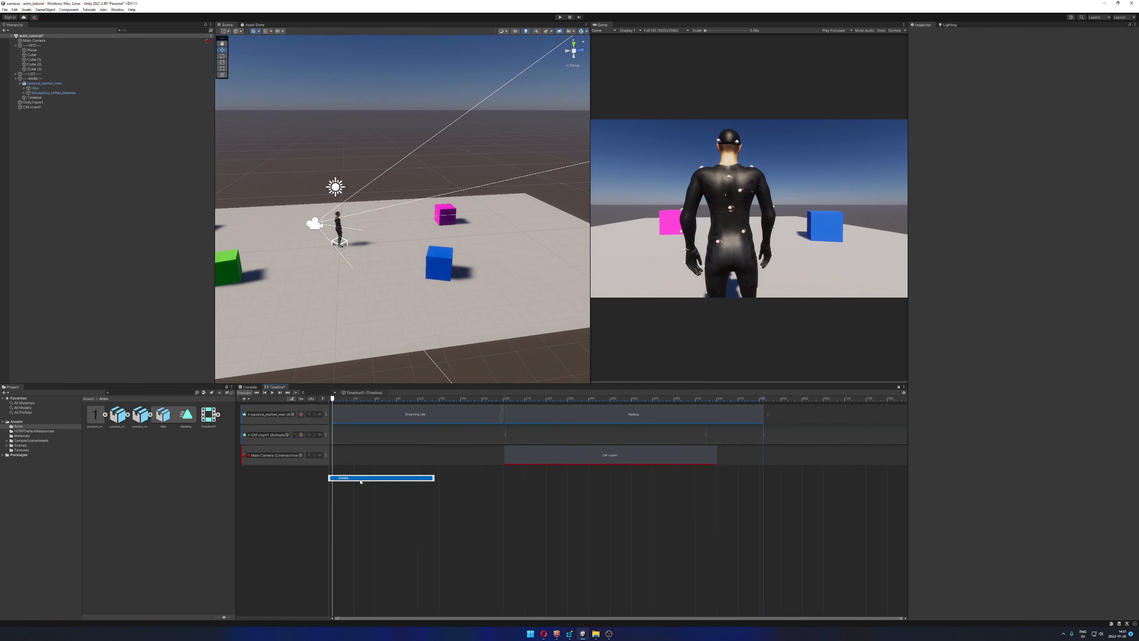
{"action": "left_click_drag", "start_coordinate": [332, 417], "coordinate": [570, 403]}
{"action": "key", "text": "ctrl+z"}
{"action": "right_click", "coordinate": [54, 146]}
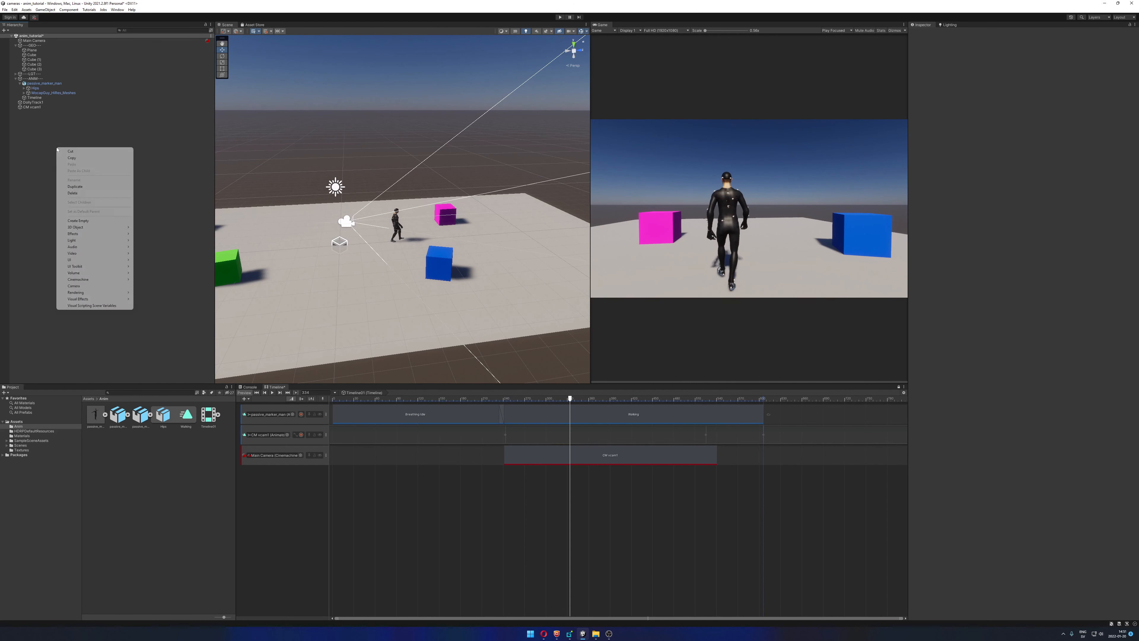
{"action": "left_click", "coordinate": [32, 144]}
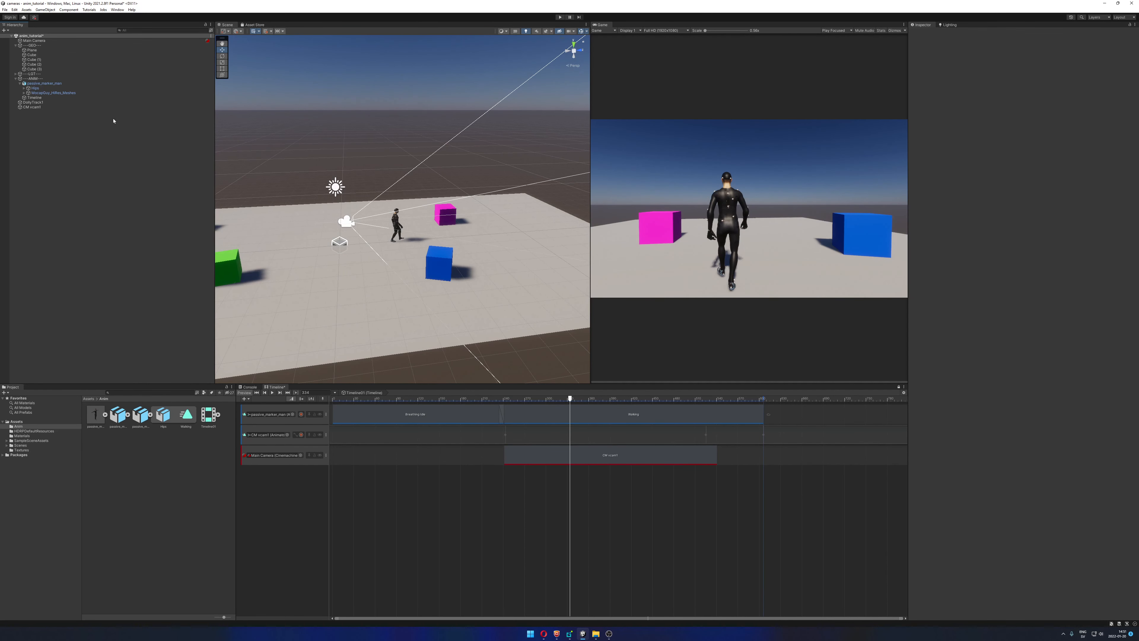
{"action": "left_click", "coordinate": [326, 456]}
Replace the CM vcam1 shot on the Main Camera track with a new empty Cinemachine Shot starting at frame 0
{"action": "left_click", "coordinate": [555, 459]}
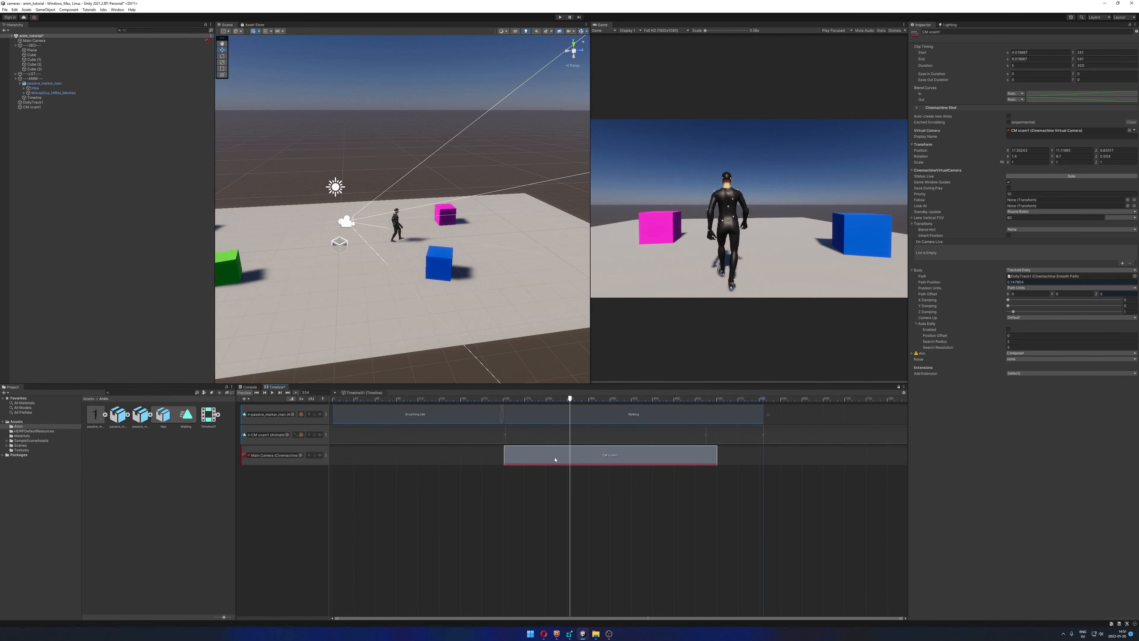
{"action": "key", "text": "Delete"}
{"action": "right_click", "coordinate": [366, 455]}
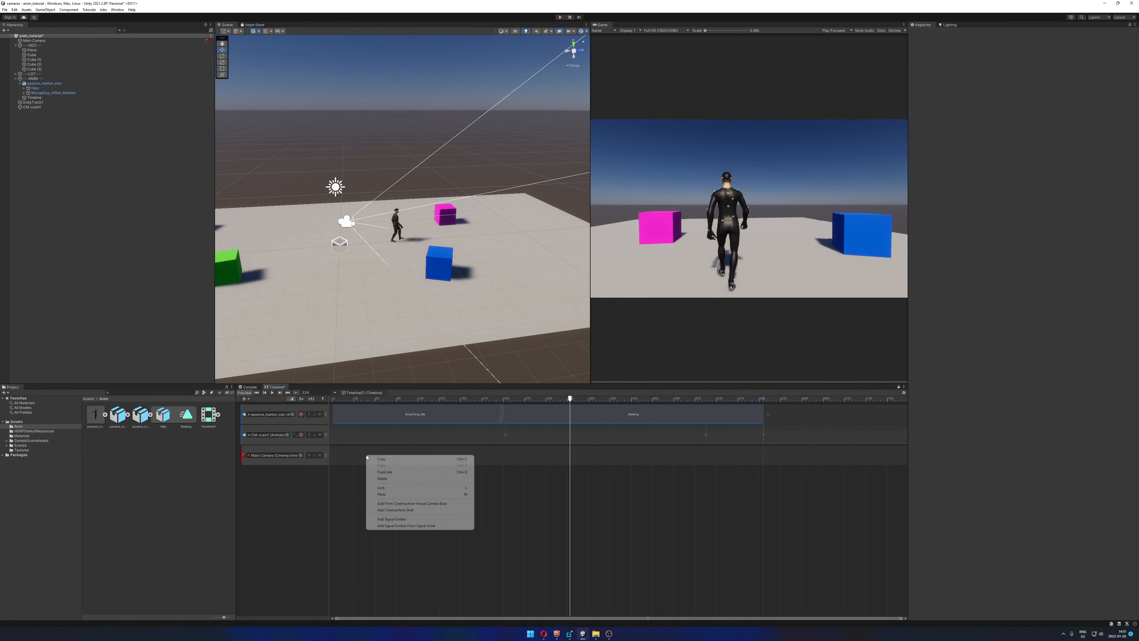
{"action": "left_click", "coordinate": [424, 510]}
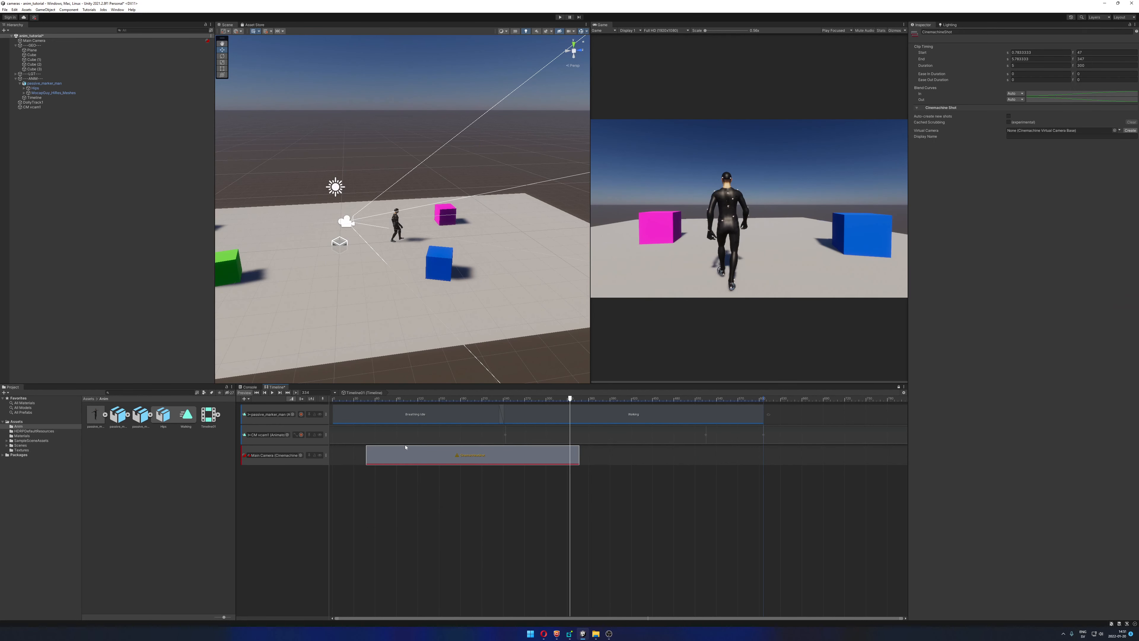
{"action": "left_click_drag", "start_coordinate": [402, 455], "coordinate": [368, 454]}
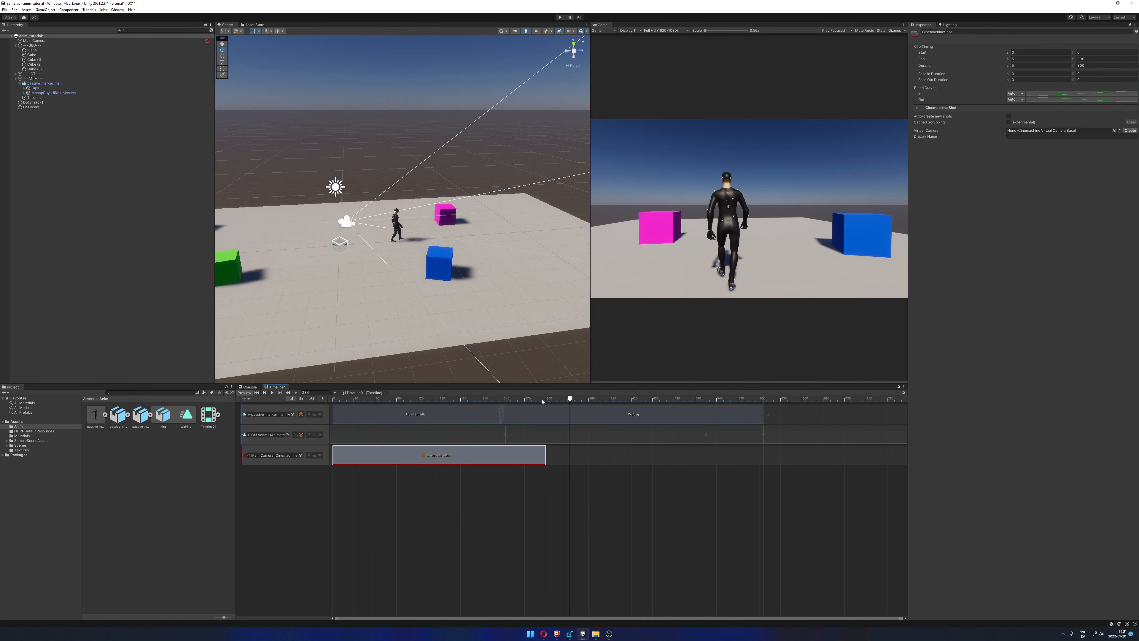
Return to frame 0, create a new virtual camera for the empty shot, and frame that camera in the scene
{"action": "left_click_drag", "start_coordinate": [542, 401], "coordinate": [332, 399]}
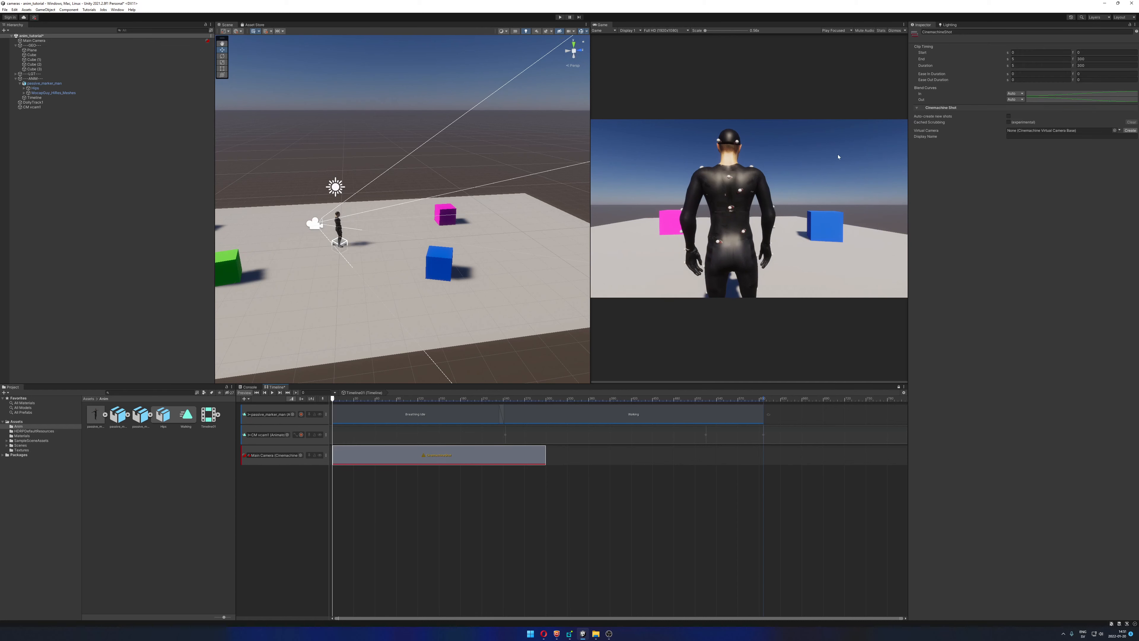
{"action": "left_click", "coordinate": [1129, 131]}
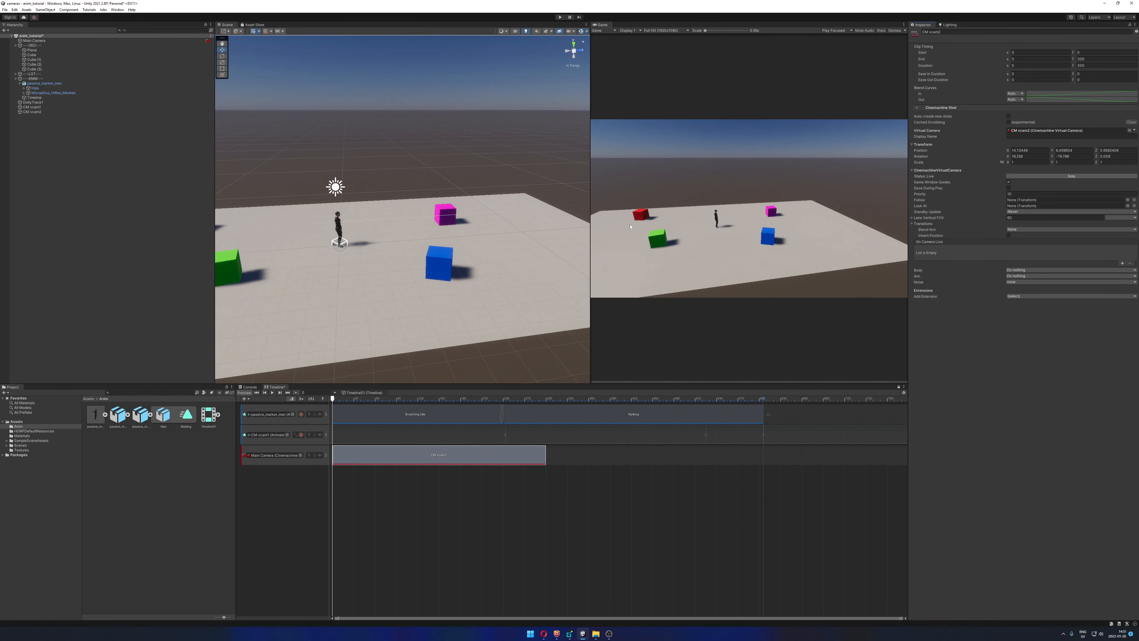
{"action": "double_click", "coordinate": [38, 113]}
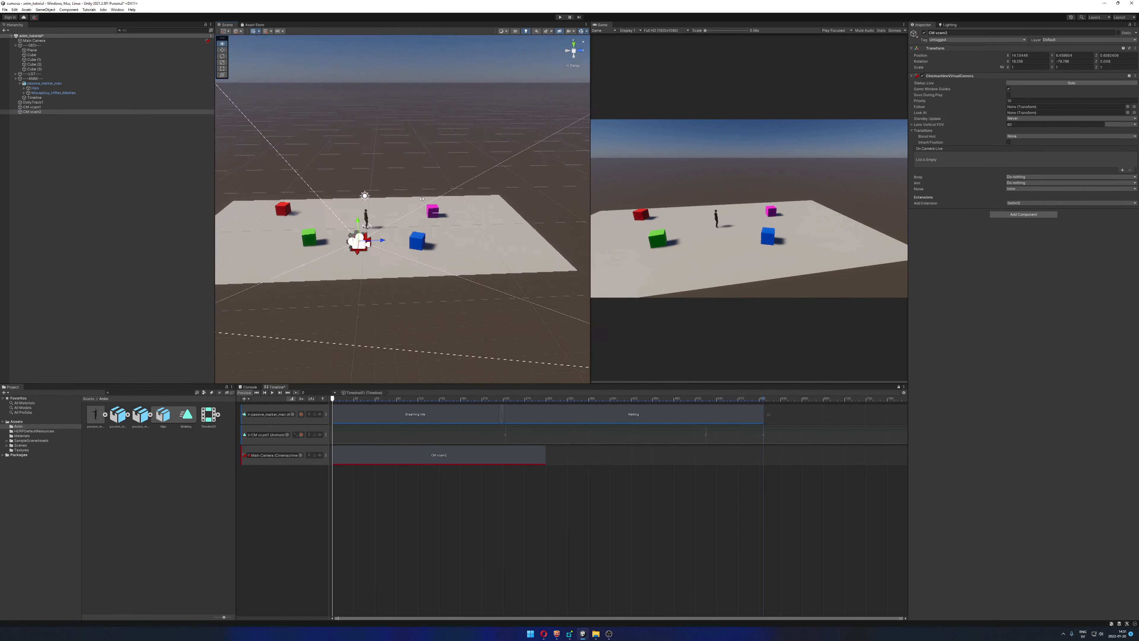
Move and rotate CM vcam2 so that it frames the standing character from the front at close range
{"action": "left_click_drag", "start_coordinate": [221, 264], "coordinate": [252, 265]}
{"action": "left_click_drag", "start_coordinate": [224, 223], "coordinate": [413, 226]}
{"action": "key", "text": "e"}
{"action": "left_click_drag", "start_coordinate": [309, 166], "coordinate": [502, 265], "text": "alt"}
{"action": "key", "text": "w"}
{"action": "left_click_drag", "start_coordinate": [478, 225], "coordinate": [354, 186]}
{"action": "key", "text": "f"}
{"action": "scroll", "coordinate": [359, 202], "scroll_direction": "up", "scroll_amount": 4}
{"action": "scroll", "coordinate": [354, 204], "scroll_direction": "up", "scroll_amount": 3, "text": "alt"}
{"action": "left_click_drag", "start_coordinate": [432, 210], "coordinate": [433, 197]}
{"action": "mouse_move", "coordinate": [434, 198]}
{"action": "left_mouse_down", "text": "alt"}
{"action": "mouse_move", "coordinate": [425, 226]}
{"action": "mouse_move", "coordinate": [449, 214]}
{"action": "mouse_move", "coordinate": [486, 133]}
{"action": "mouse_move", "coordinate": [444, 184]}
{"action": "left_mouse_up", "text": "alt"}
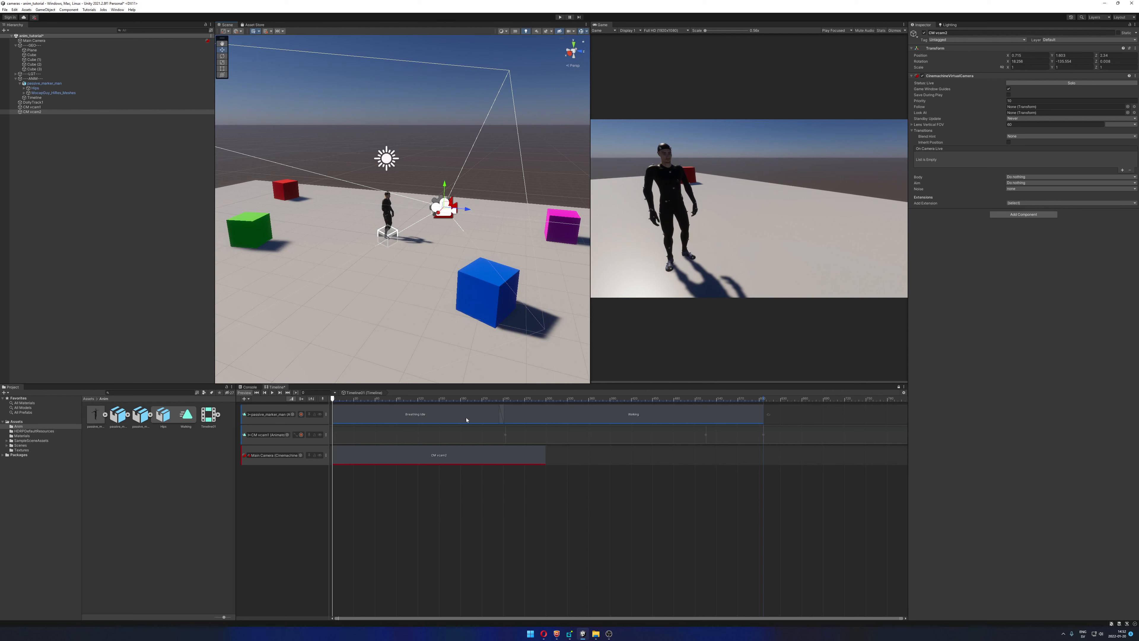
Scrub the idle part of the timeline and open the CM vcam2 shot's clip settings to examine them
{"action": "left_click_drag", "start_coordinate": [348, 399], "coordinate": [321, 417]}
{"action": "left_click", "coordinate": [382, 456]}
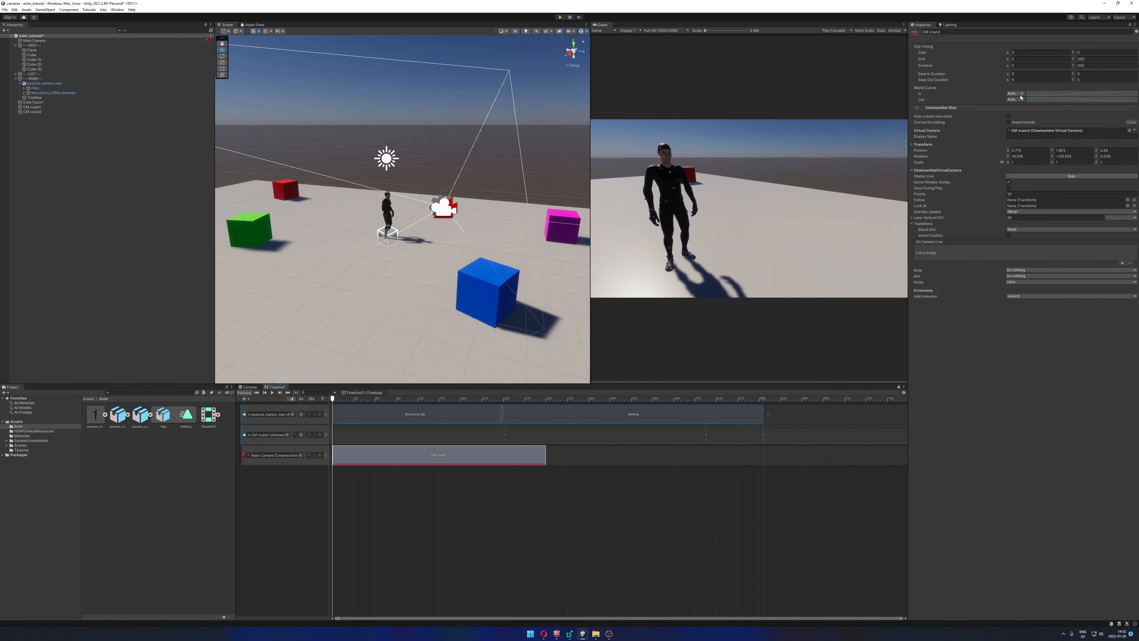
{"action": "mouse_move", "coordinate": [411, 398]}
{"action": "left_mouse_down"}
{"action": "mouse_move", "coordinate": [541, 413]}
{"action": "mouse_move", "coordinate": [409, 414]}
{"action": "left_mouse_up"}
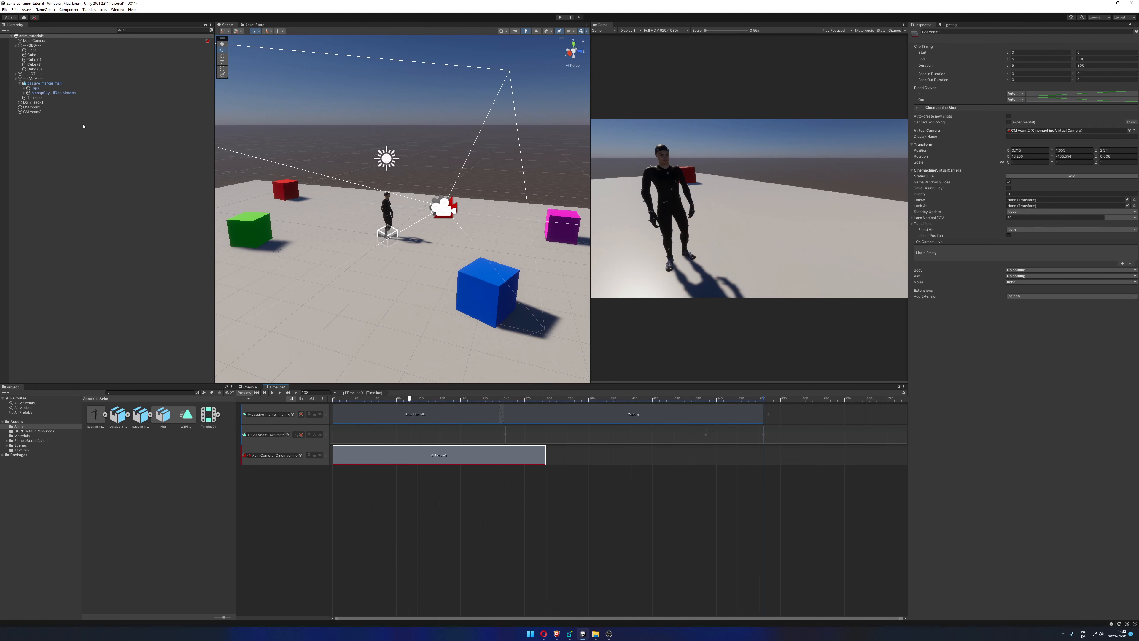
Assign the character's Hips as CM vcam2's Look At target and set its Aim to Composer
{"action": "left_click", "coordinate": [54, 112]}
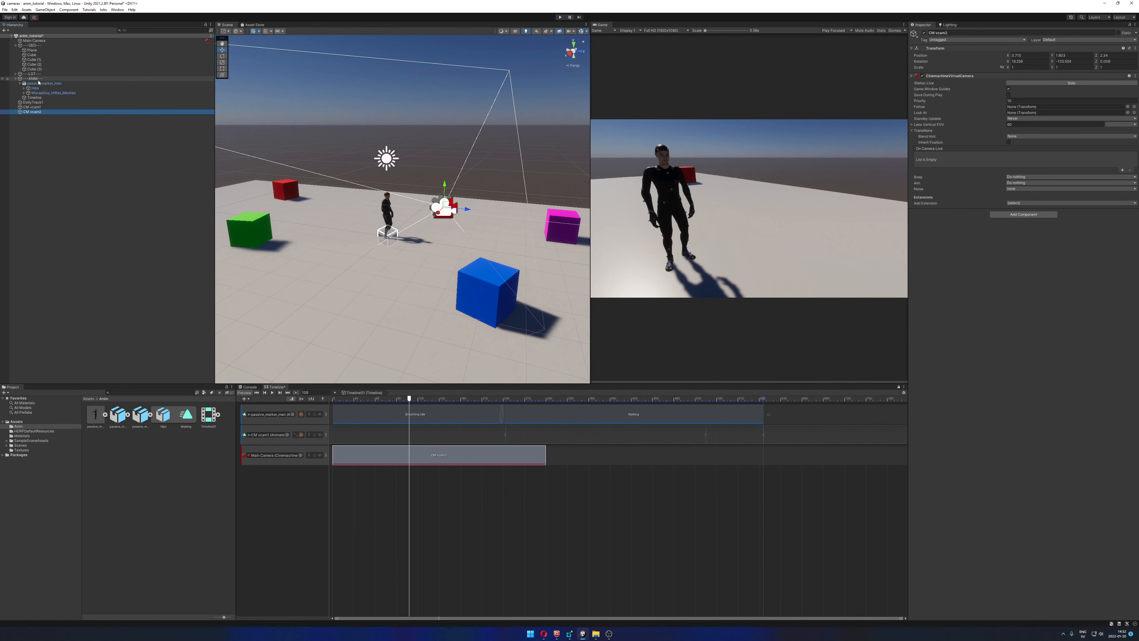
{"action": "left_click_drag", "start_coordinate": [35, 89], "coordinate": [1016, 117]}
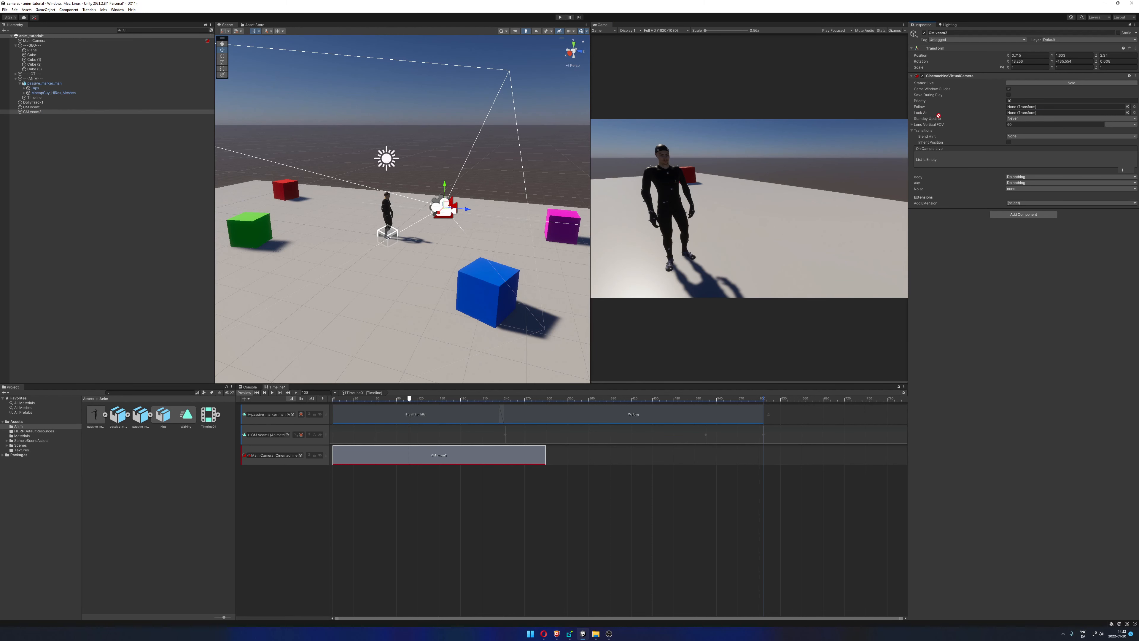
{"action": "left_click_drag", "start_coordinate": [939, 117], "coordinate": [1016, 115]}
{"action": "left_click", "coordinate": [1019, 183]}
{"action": "left_click", "coordinate": [1032, 197]}
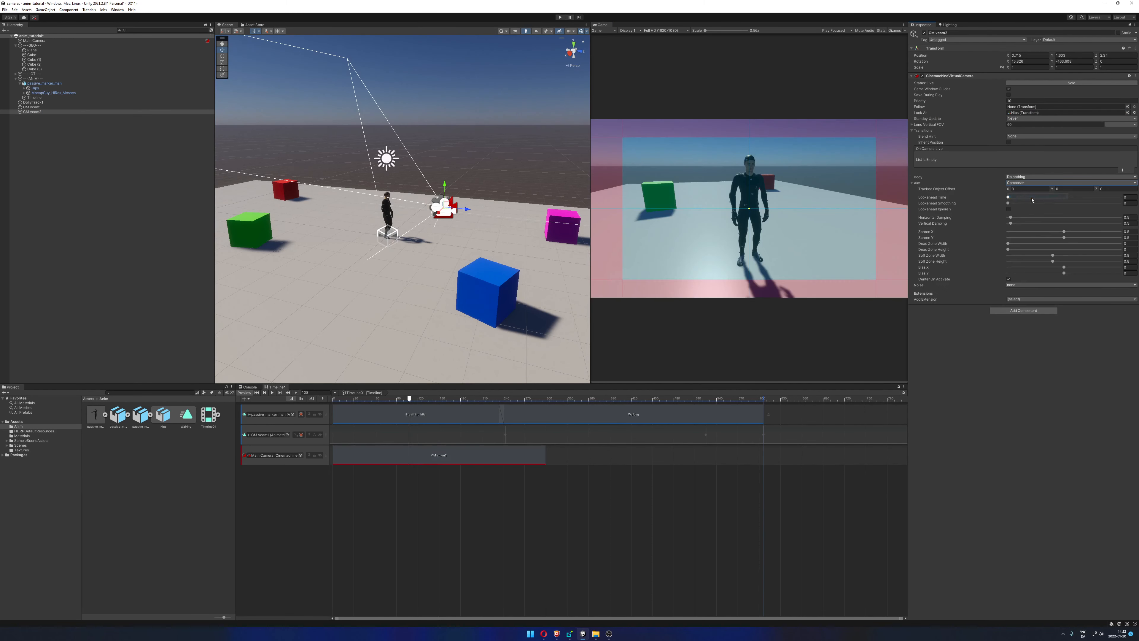
Raise CM vcam2's Tracked Object Offset on Y to aim above the hips, scrubbing through the shot to check the framing
{"action": "left_click_drag", "start_coordinate": [409, 396], "coordinate": [524, 413]}
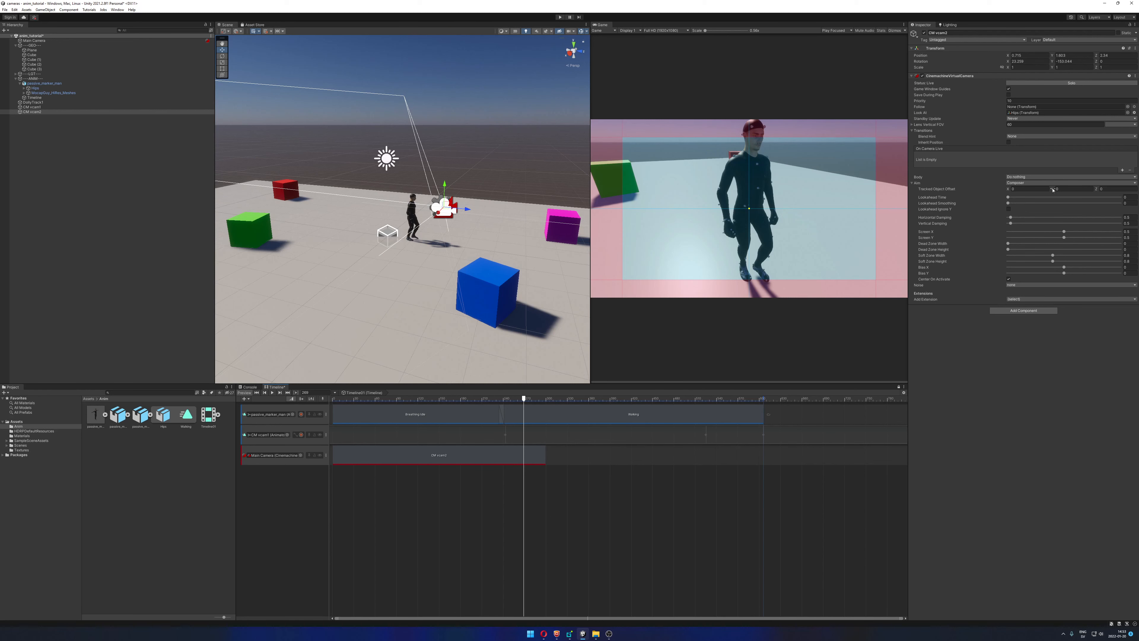
{"action": "left_click_drag", "start_coordinate": [1054, 190], "coordinate": [1059, 191]}
{"action": "left_click_drag", "start_coordinate": [524, 398], "coordinate": [353, 405]}
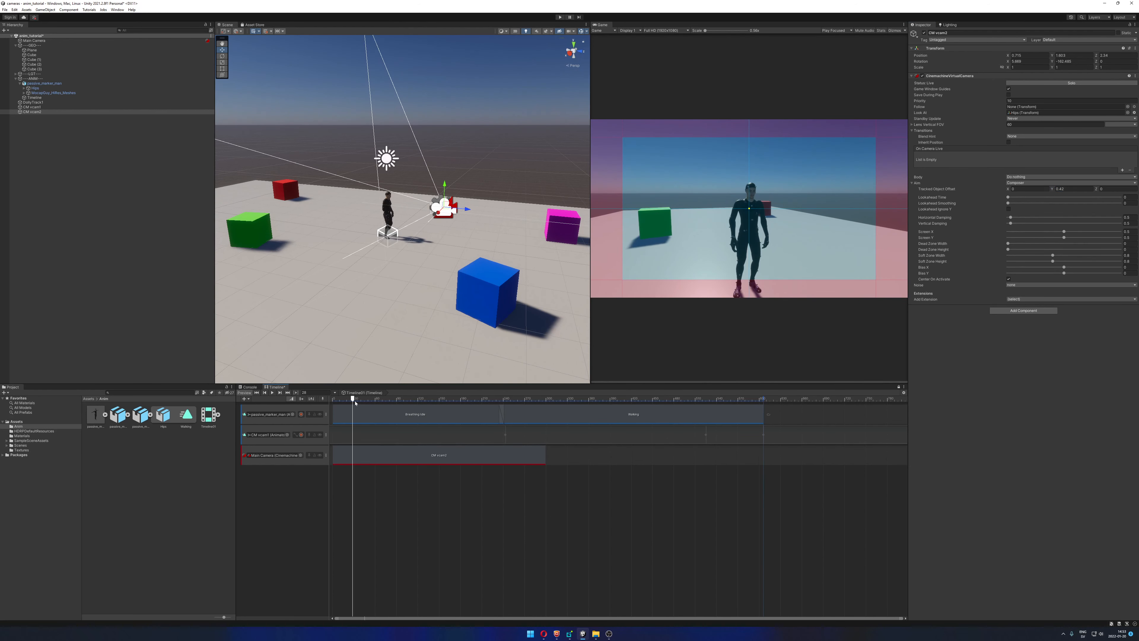
{"action": "left_click_drag", "start_coordinate": [1053, 190], "coordinate": [1058, 189]}
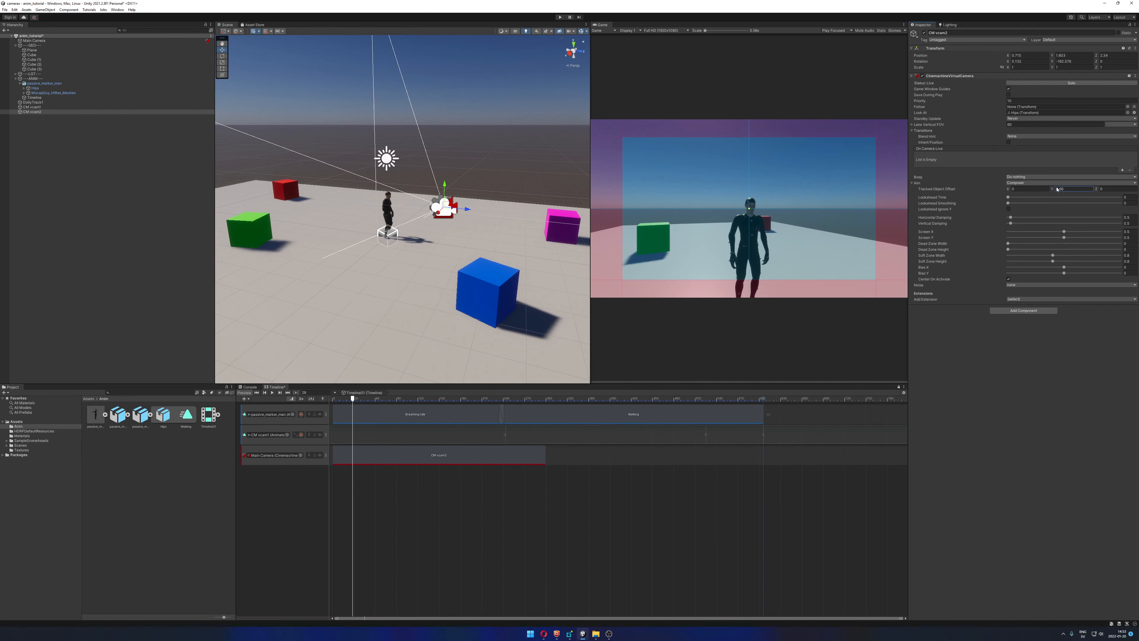
{"action": "left_click_drag", "start_coordinate": [353, 398], "coordinate": [533, 407]}
Add a second Cinemachine Shot directly after the CM vcam2 shot on the Main Camera track and assign CM vcam1 to it
{"action": "right_click", "coordinate": [596, 455]}
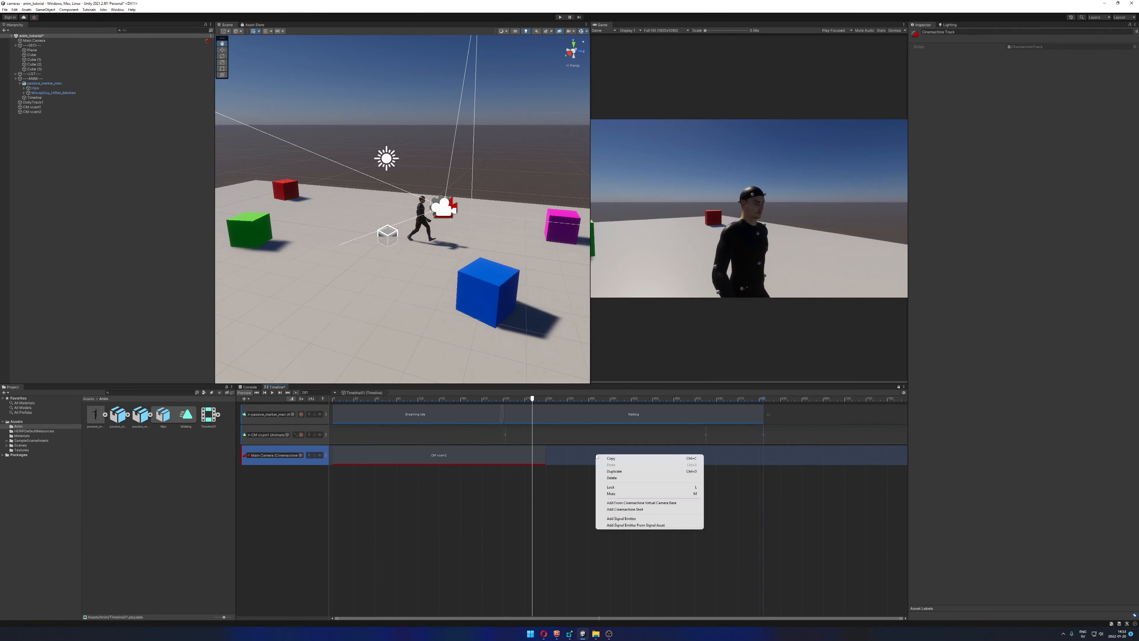
{"action": "left_click", "coordinate": [638, 512]}
{"action": "left_click_drag", "start_coordinate": [686, 456], "coordinate": [640, 455]}
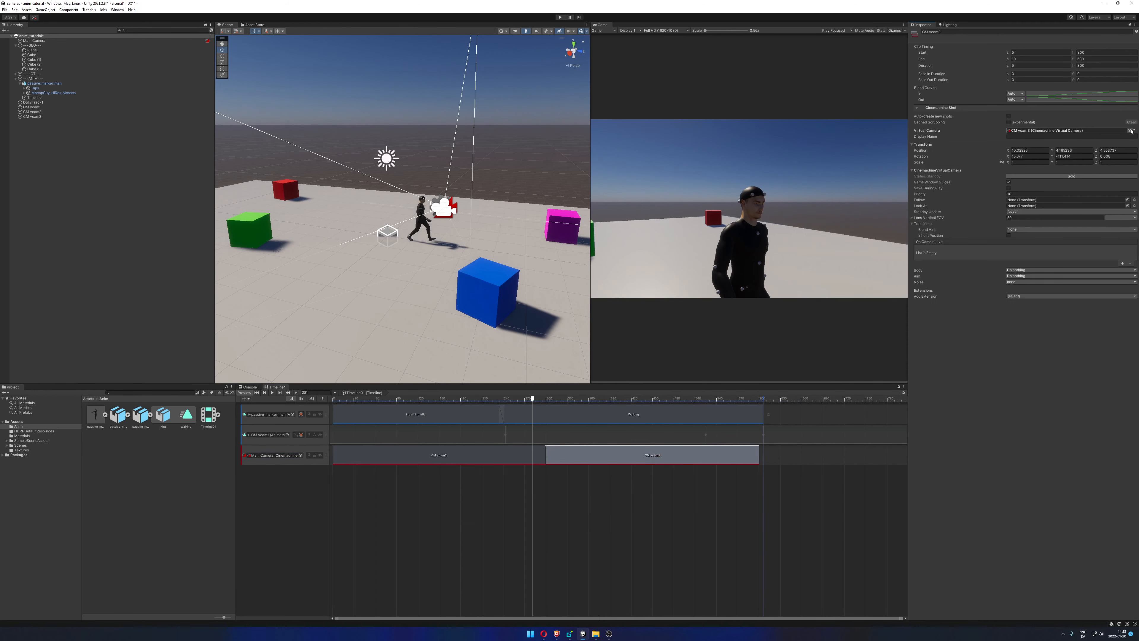
{"action": "left_click", "coordinate": [1130, 130]}
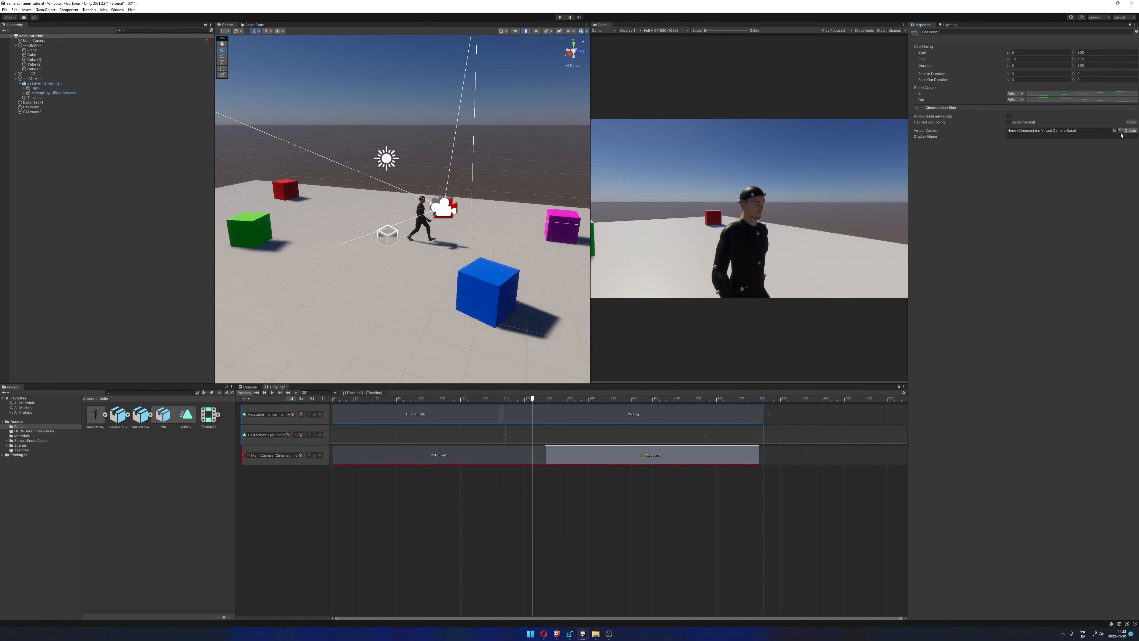
{"action": "left_click", "coordinate": [1116, 131]}
{"action": "left_click", "coordinate": [760, 149]}
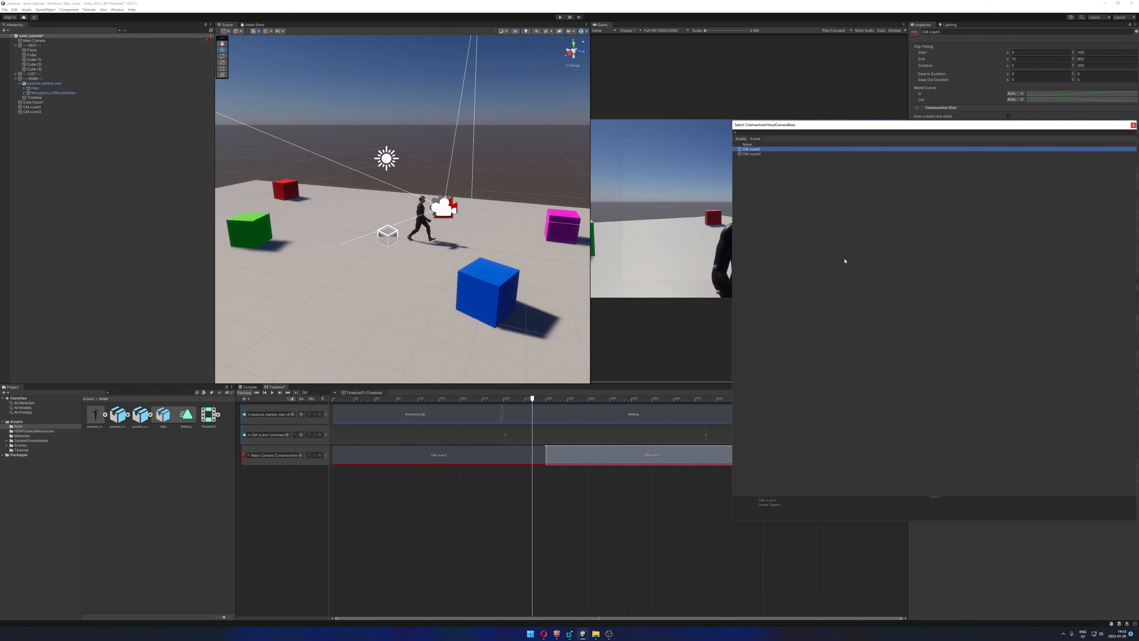
{"action": "left_click", "coordinate": [1133, 126]}
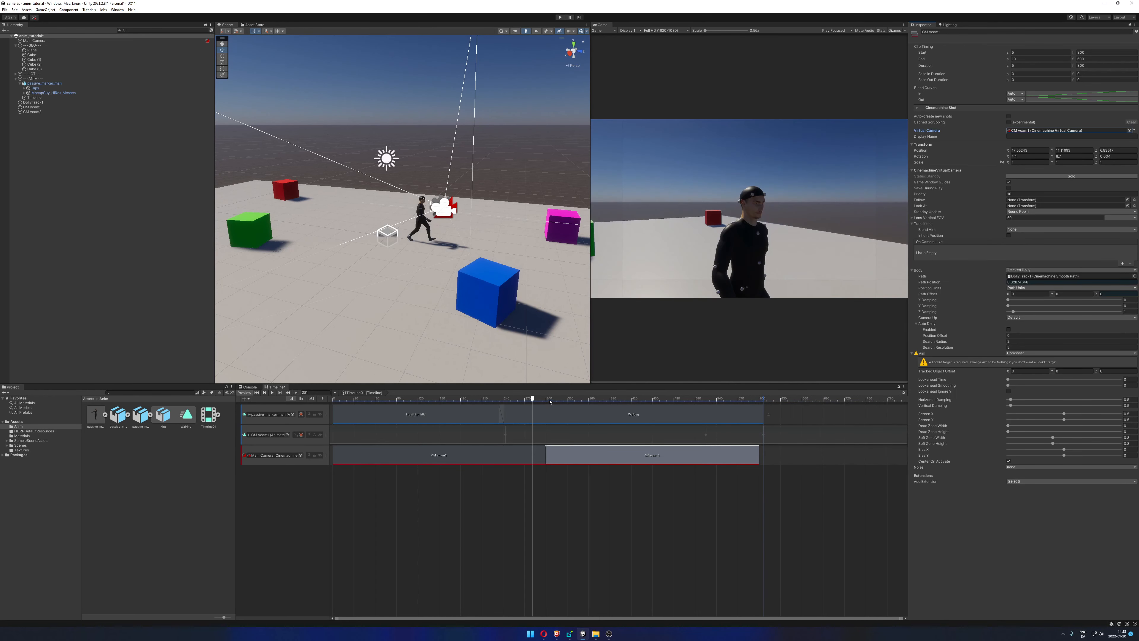
Play the timeline from frame 0 and scrub back through it to review the cut between the two camera shots
{"action": "left_click_drag", "start_coordinate": [550, 400], "coordinate": [332, 399]}
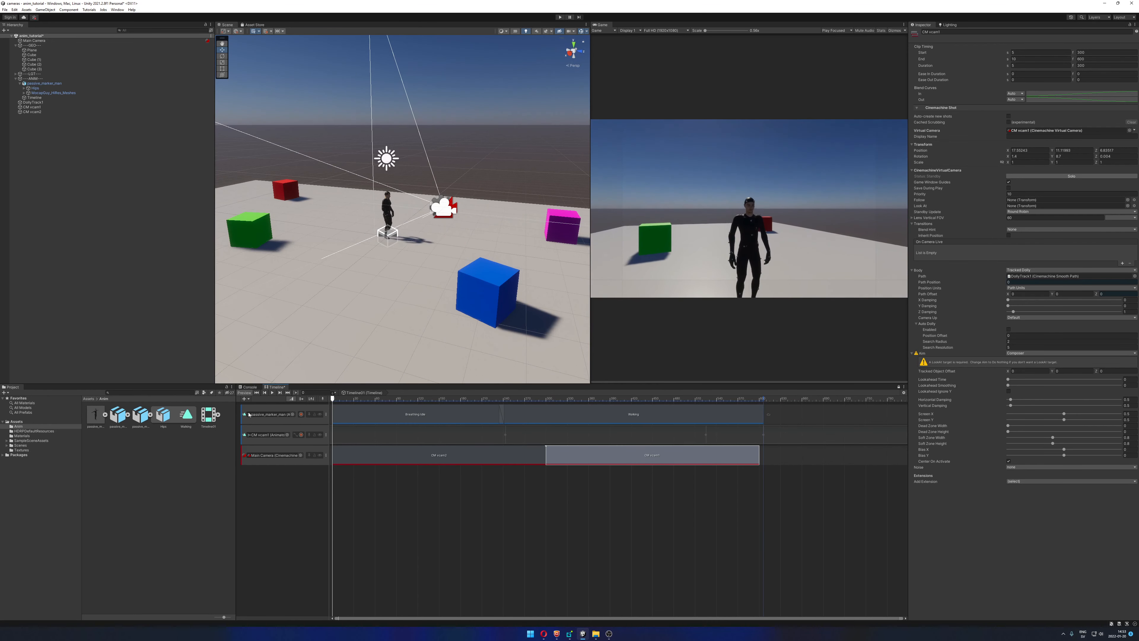
{"action": "left_click", "coordinate": [272, 393]}
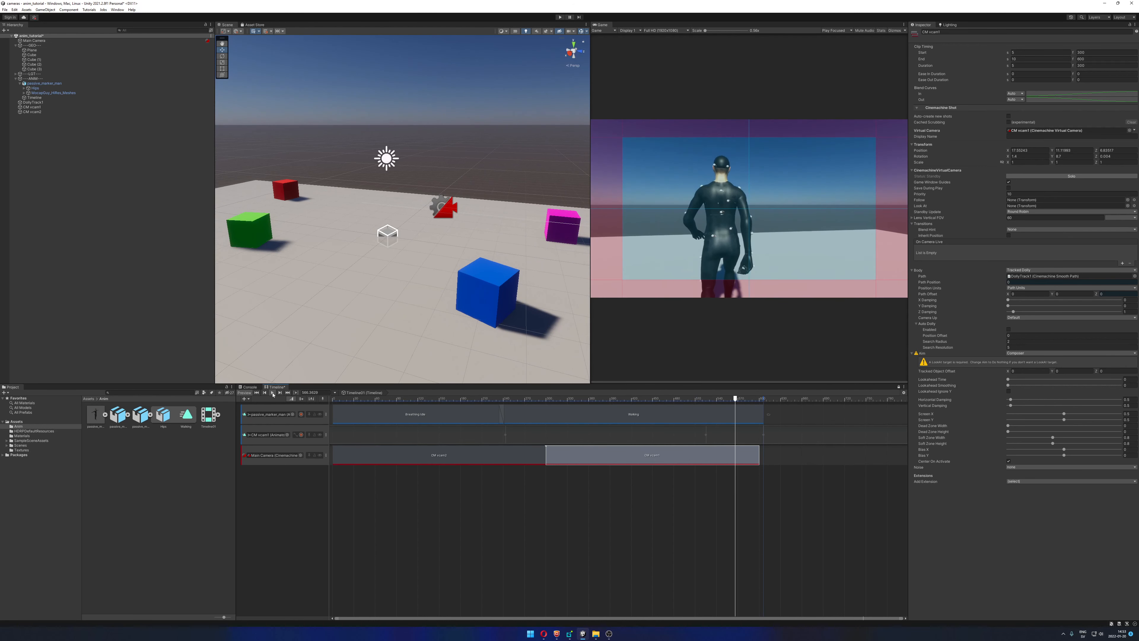
{"action": "left_click_drag", "start_coordinate": [345, 405], "coordinate": [467, 415]}
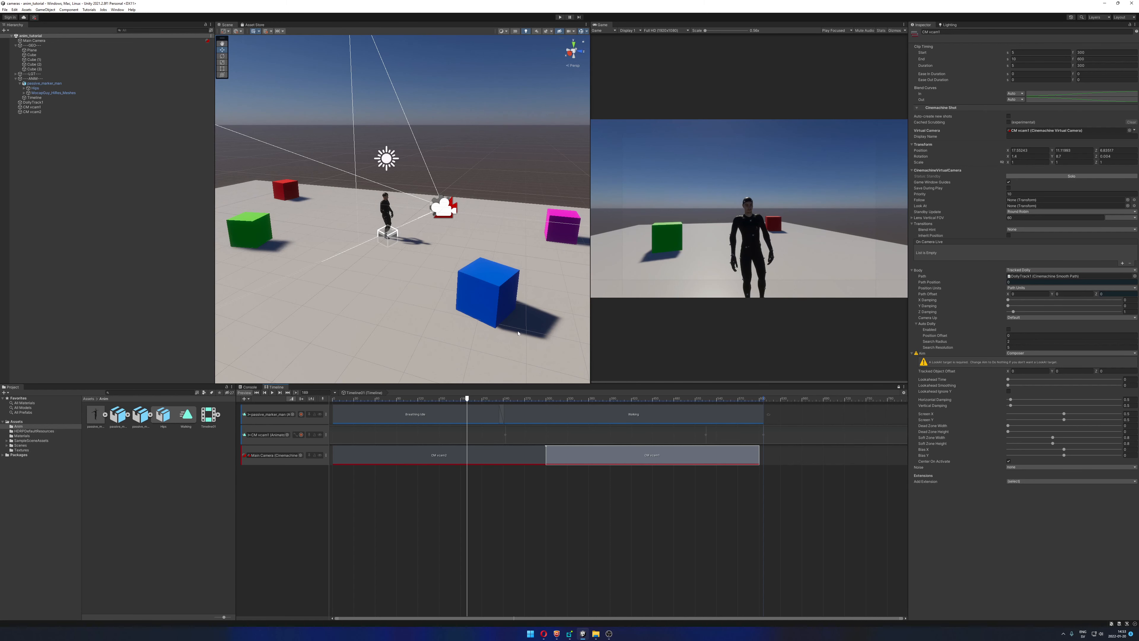
{"action": "left_click_drag", "start_coordinate": [399, 400], "coordinate": [317, 469]}
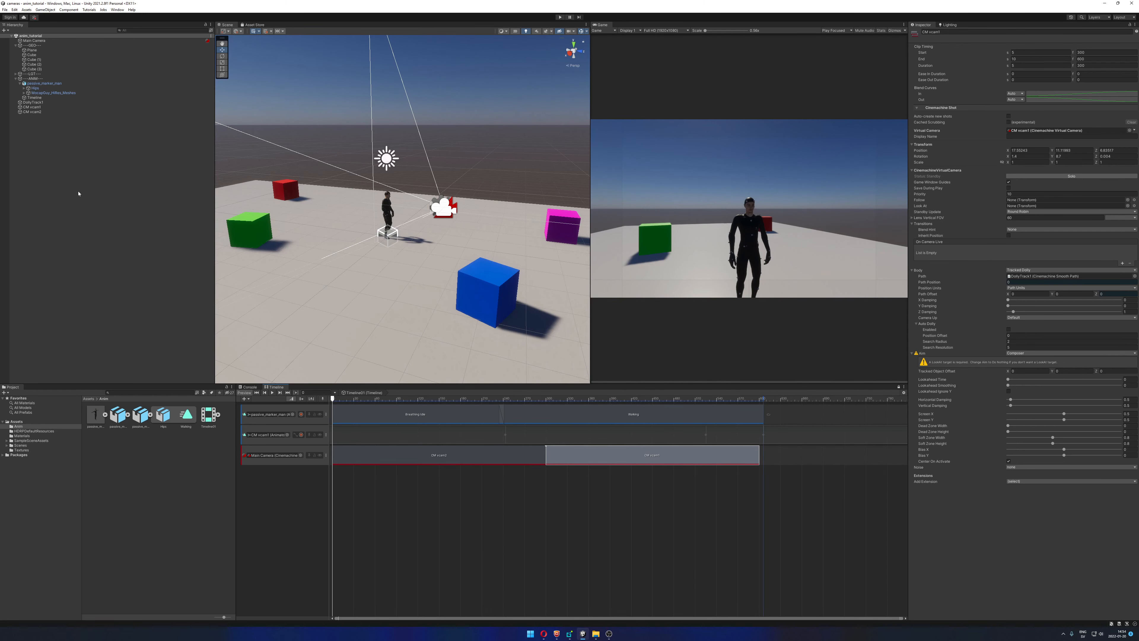
Delete the Cinemachine track from the timeline and remove DollyTrack1, CM vcam1 and CM vcam2 from the scene
{"action": "left_click", "coordinate": [327, 456]}
{"action": "left_click", "coordinate": [354, 479]}
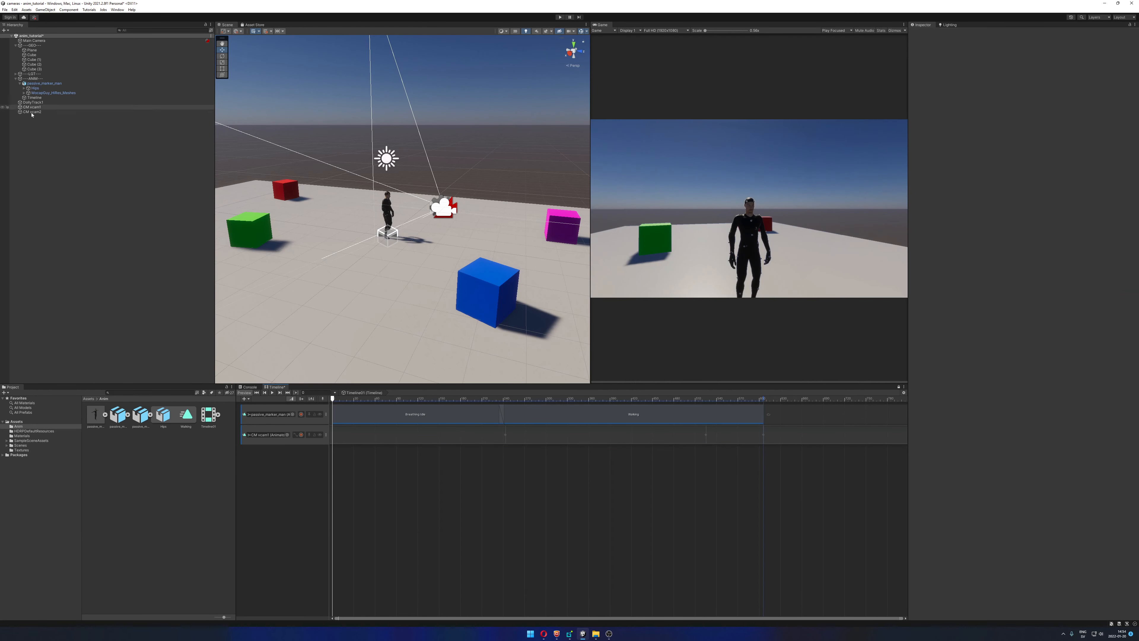
{"action": "left_click", "coordinate": [43, 103], "text": "shift"}
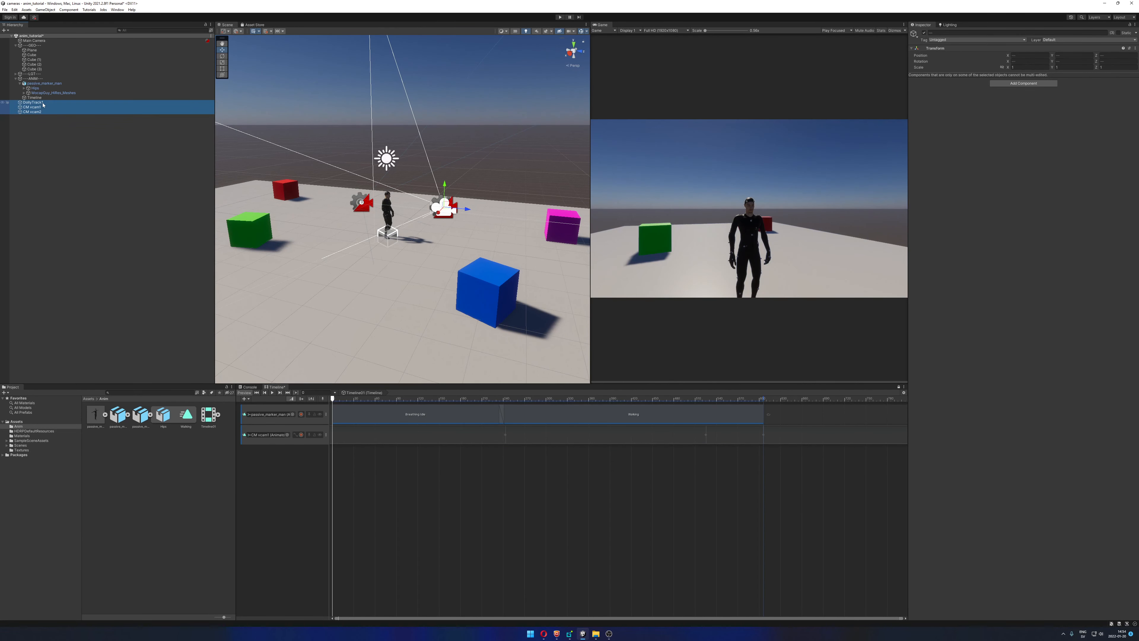
{"action": "key", "text": "Delete"}
{"action": "mouse_move", "coordinate": [346, 398]}
{"action": "left_mouse_down"}
{"action": "mouse_move", "coordinate": [595, 398]}
{"action": "mouse_move", "coordinate": [332, 398]}
{"action": "left_mouse_up"}
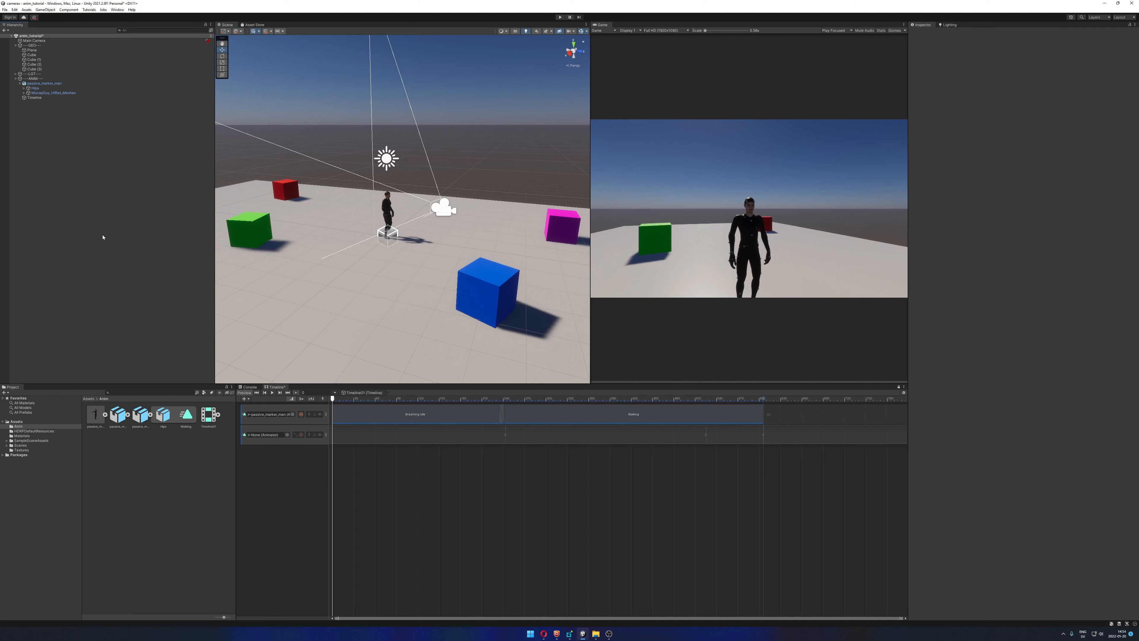
Create a Cinemachine dolly camera with track and inspect the new track and virtual camera objects
{"action": "left_click", "coordinate": [69, 9]}
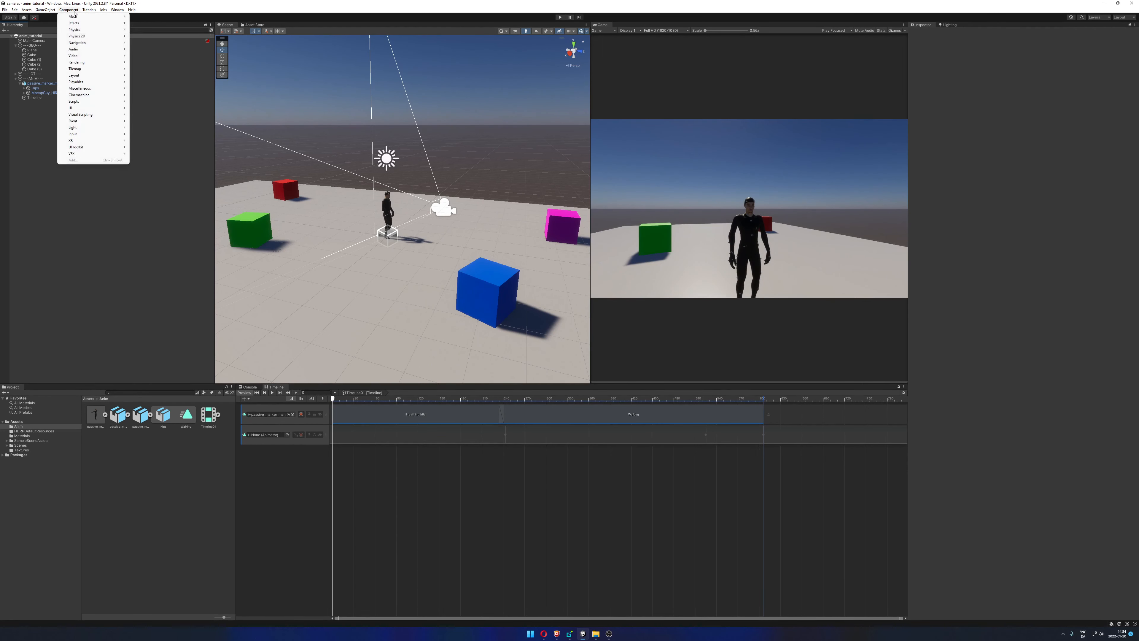
{"action": "mouse_move", "coordinate": [87, 87]}
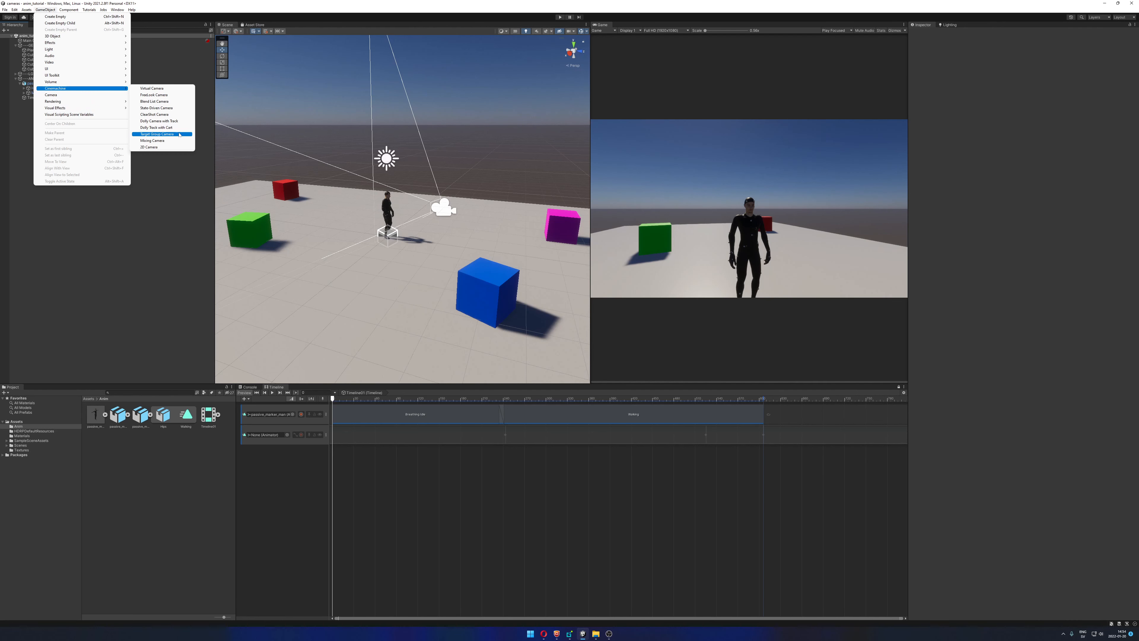
{"action": "left_click", "coordinate": [170, 121]}
{"action": "left_click", "coordinate": [41, 102]}
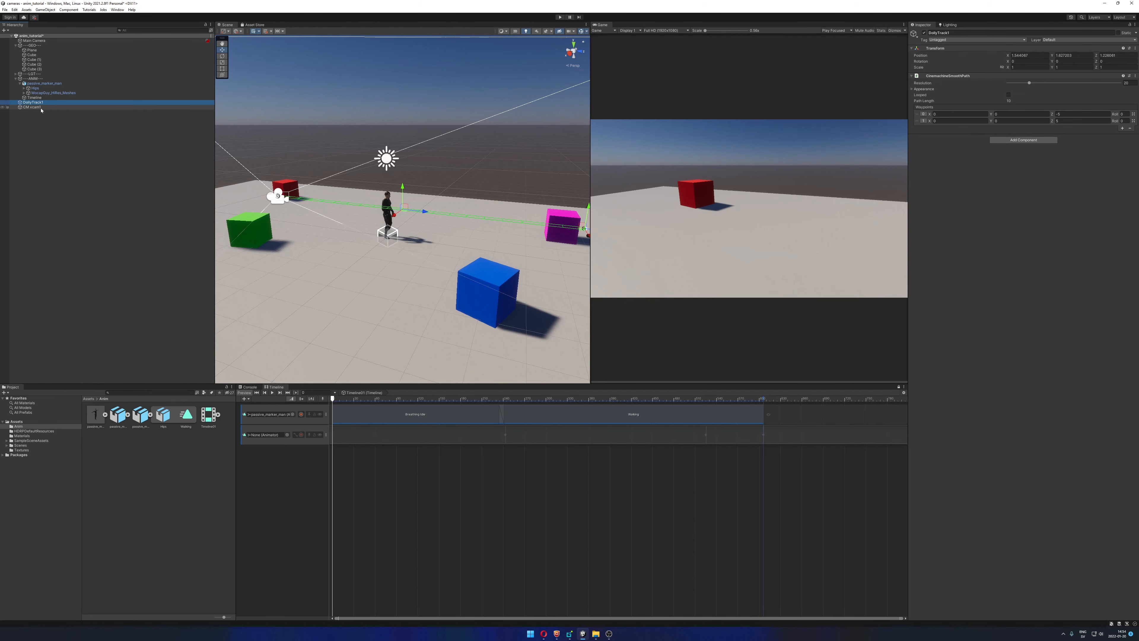
{"action": "left_click", "coordinate": [41, 108]}
{"action": "left_click", "coordinate": [40, 103]}
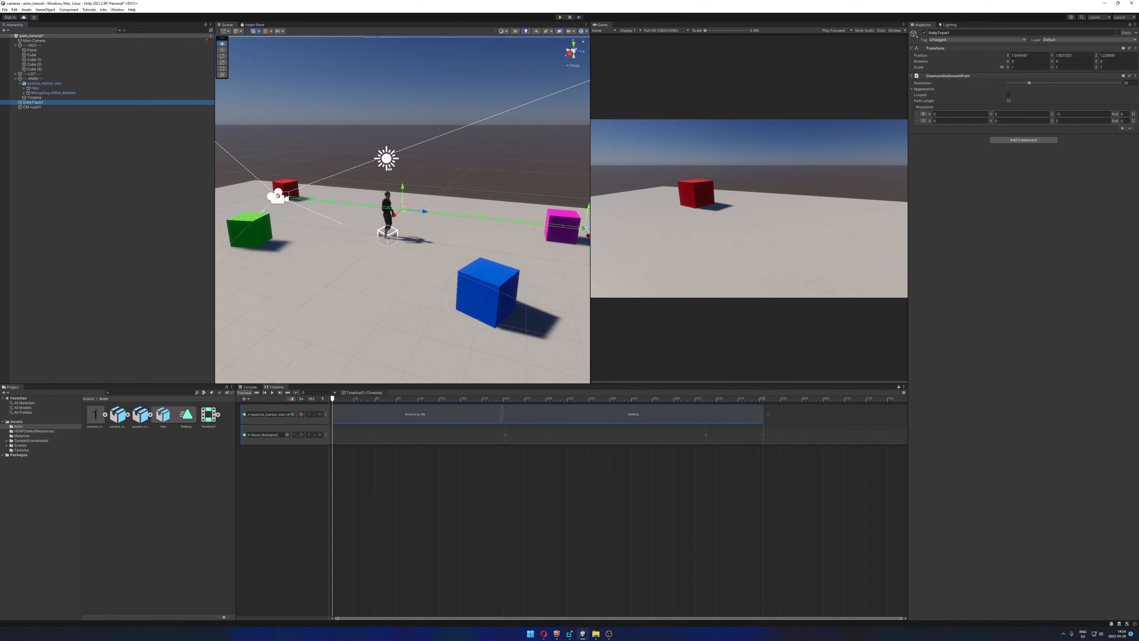
Reposition the dolly track so it begins behind the character, and add a third waypoint extending the path forward
{"action": "left_click_drag", "start_coordinate": [390, 169], "coordinate": [569, 170], "text": "alt"}
{"action": "left_click_drag", "start_coordinate": [421, 212], "coordinate": [385, 211]}
{"action": "left_click_drag", "start_coordinate": [570, 207], "coordinate": [463, 235], "text": "alt"}
{"action": "middle_click_drag", "start_coordinate": [449, 202], "coordinate": [392, 203]}
{"action": "left_click_drag", "start_coordinate": [389, 195], "coordinate": [425, 240], "text": "alt"}
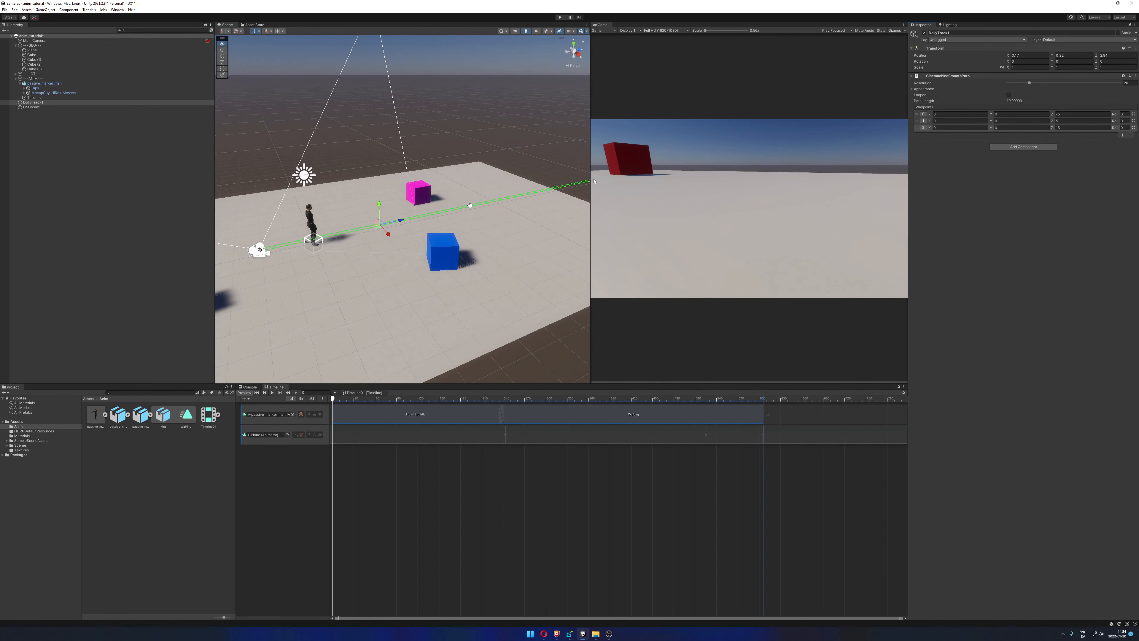
Move the dolly track's third waypoint sideways so that the path curves past the blue and magenta cubes
{"action": "right_click_drag", "start_coordinate": [470, 179], "coordinate": [433, 181], "text": "alt"}
{"action": "left_click_drag", "start_coordinate": [433, 182], "coordinate": [507, 222], "text": "alt"}
{"action": "scroll", "coordinate": [485, 217], "scroll_direction": "up", "scroll_amount": 4}
{"action": "left_click_drag", "start_coordinate": [394, 399], "coordinate": [331, 396]}
{"action": "left_click_drag", "start_coordinate": [424, 264], "coordinate": [485, 160], "text": "alt"}
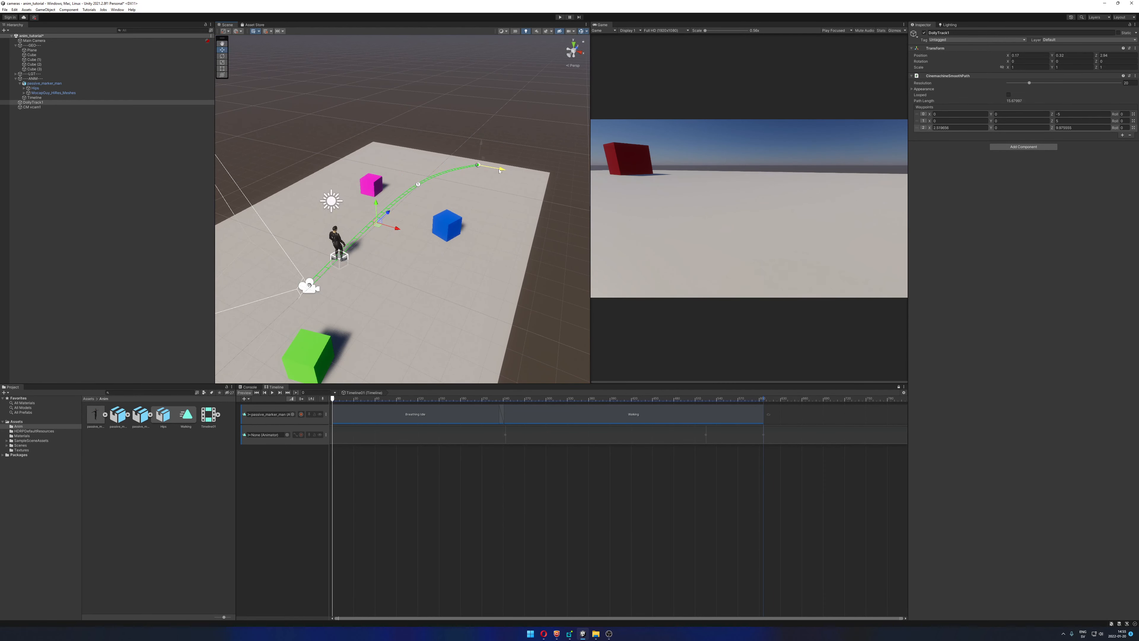
{"action": "left_click_drag", "start_coordinate": [449, 206], "coordinate": [382, 180], "text": "alt"}
Rotate CM vcam1 on its Y axis to about 14 degrees so that it faces the character's back
{"action": "left_click", "coordinate": [33, 107]}
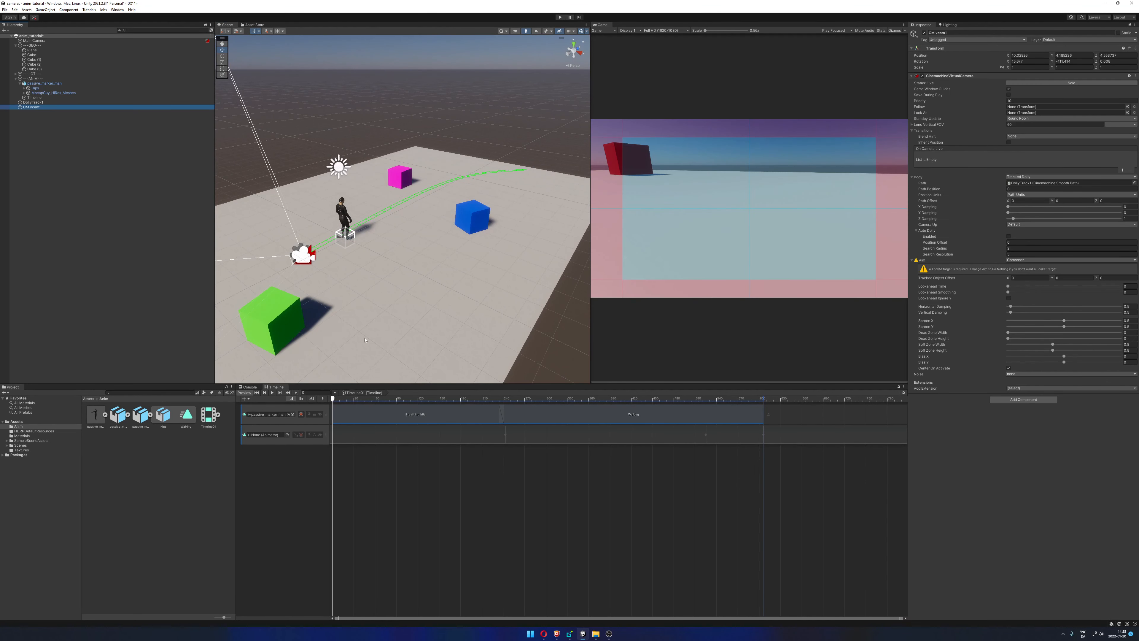
{"action": "left_click_drag", "start_coordinate": [365, 341], "coordinate": [415, 337], "text": "alt"}
{"action": "key", "text": "e"}
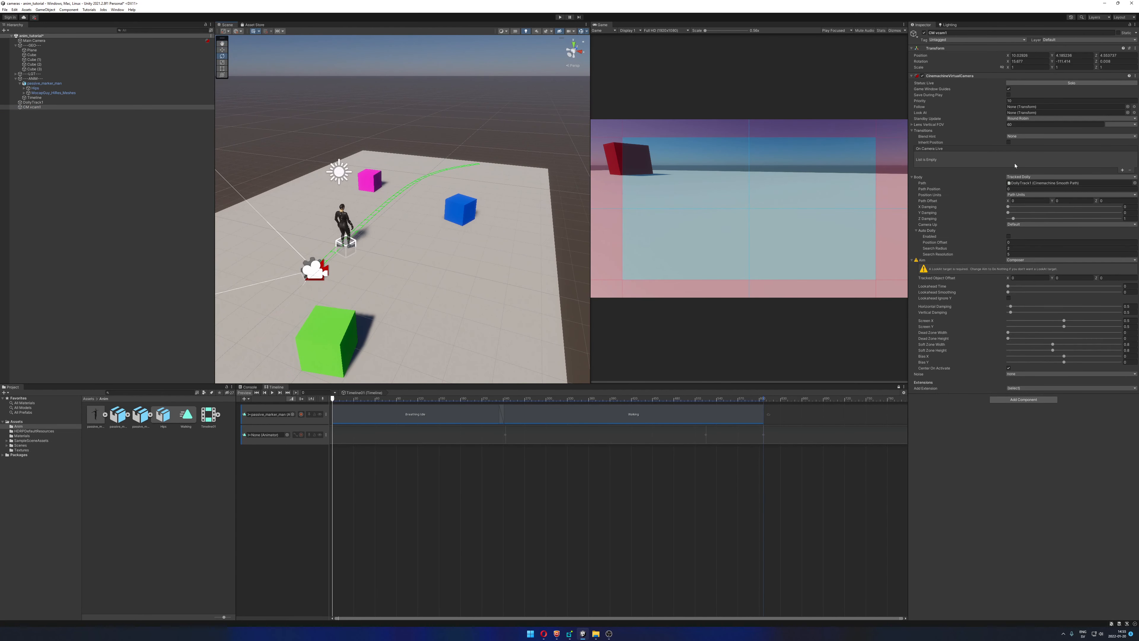
{"action": "left_click_drag", "start_coordinate": [1053, 63], "coordinate": [31, 82]}
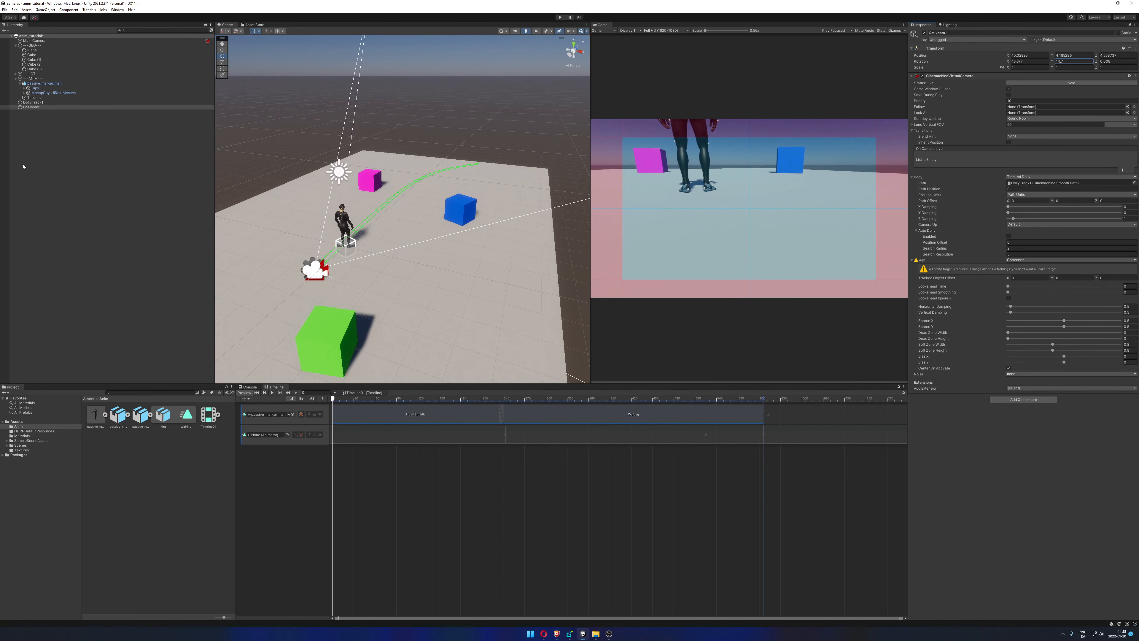
Raise the whole dolly track to about Y 1.6 so that the camera frames the character's full body from behind
{"action": "left_click_drag", "start_coordinate": [413, 207], "coordinate": [304, 180], "text": "alt"}
{"action": "middle_click_drag", "start_coordinate": [359, 183], "coordinate": [331, 182]}
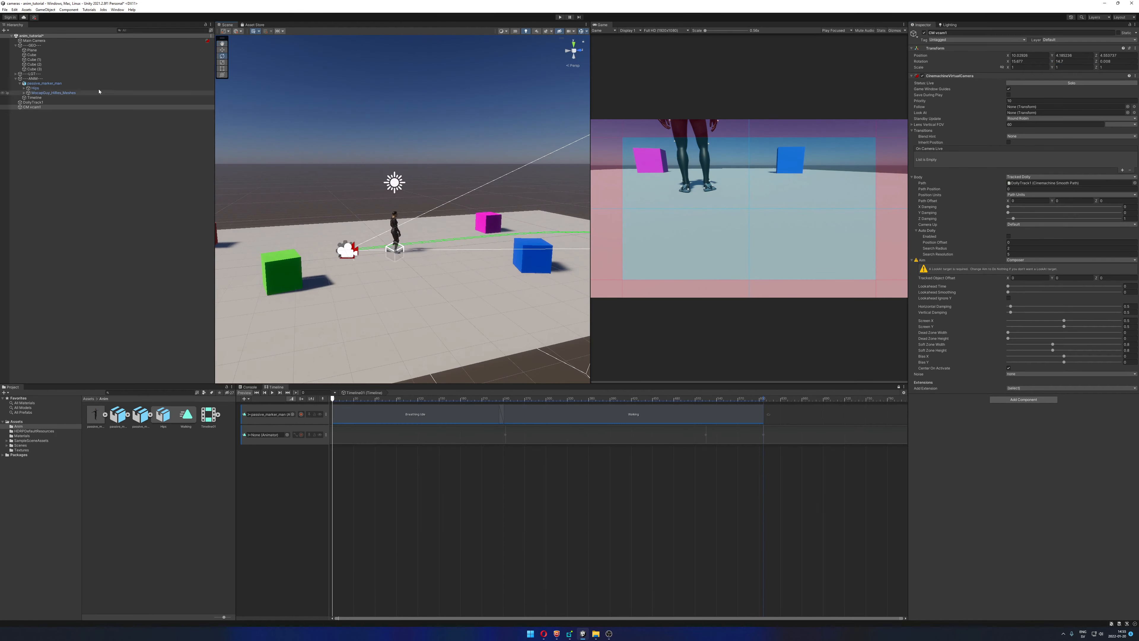
{"action": "left_click", "coordinate": [54, 104]}
{"action": "key", "text": "w"}
{"action": "left_click_drag", "start_coordinate": [455, 222], "coordinate": [454, 197]}
{"action": "left_click_drag", "start_coordinate": [393, 320], "coordinate": [398, 320], "text": "alt"}
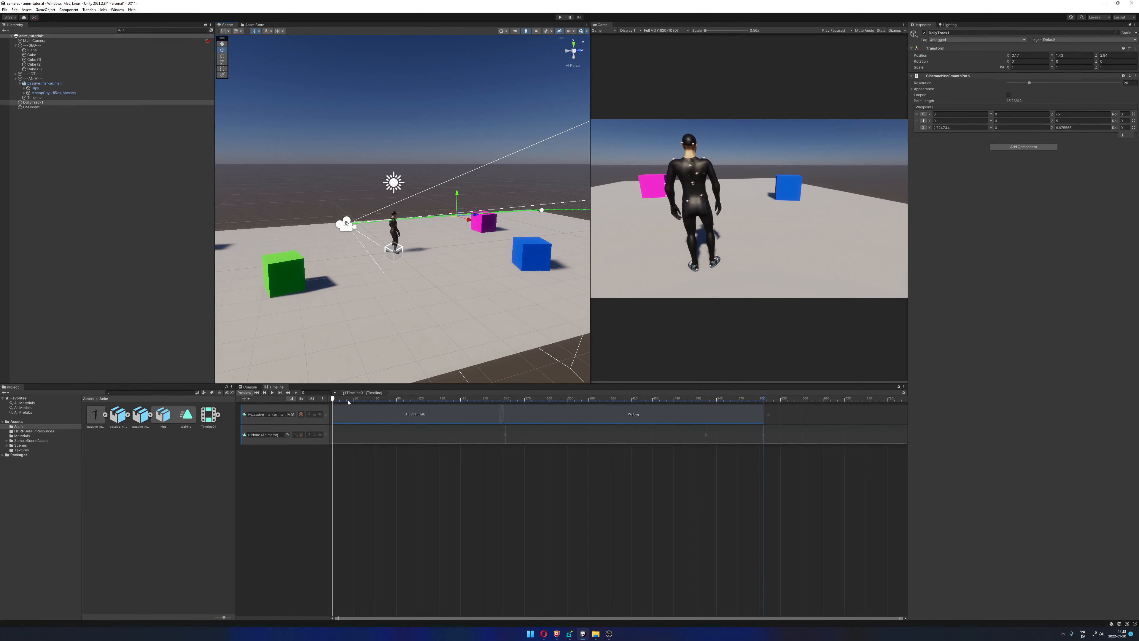
Review the dolly path from above, then select CM vcam1 and collapse its Aim settings to examine the Tracked Dolly body
{"action": "left_click_drag", "start_coordinate": [348, 399], "coordinate": [261, 389]}
{"action": "left_click_drag", "start_coordinate": [431, 134], "coordinate": [500, 150], "text": "alt"}
{"action": "middle_click_drag", "start_coordinate": [500, 150], "coordinate": [470, 177]}
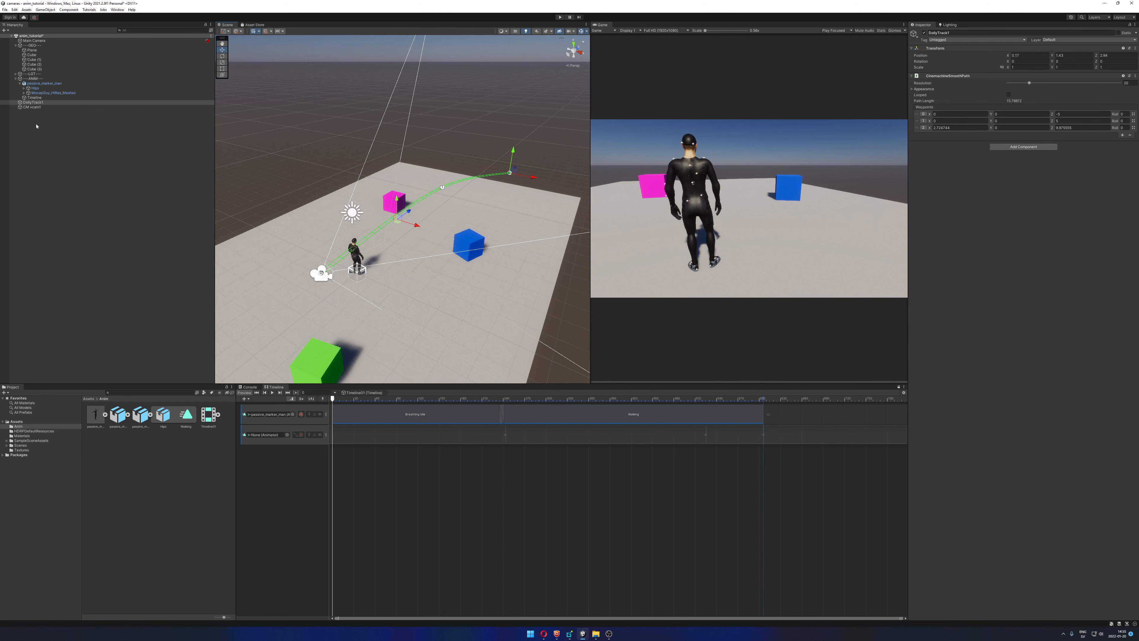
{"action": "left_click", "coordinate": [32, 107]}
{"action": "left_click_drag", "start_coordinate": [442, 256], "coordinate": [975, 170], "text": "alt"}
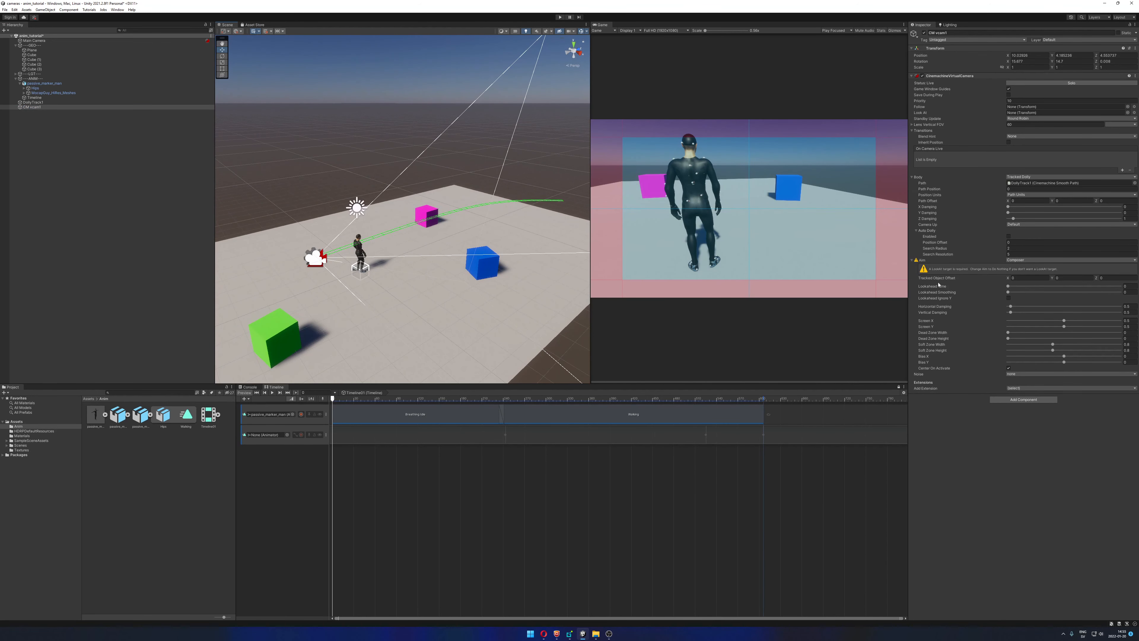
{"action": "left_click", "coordinate": [913, 260]}
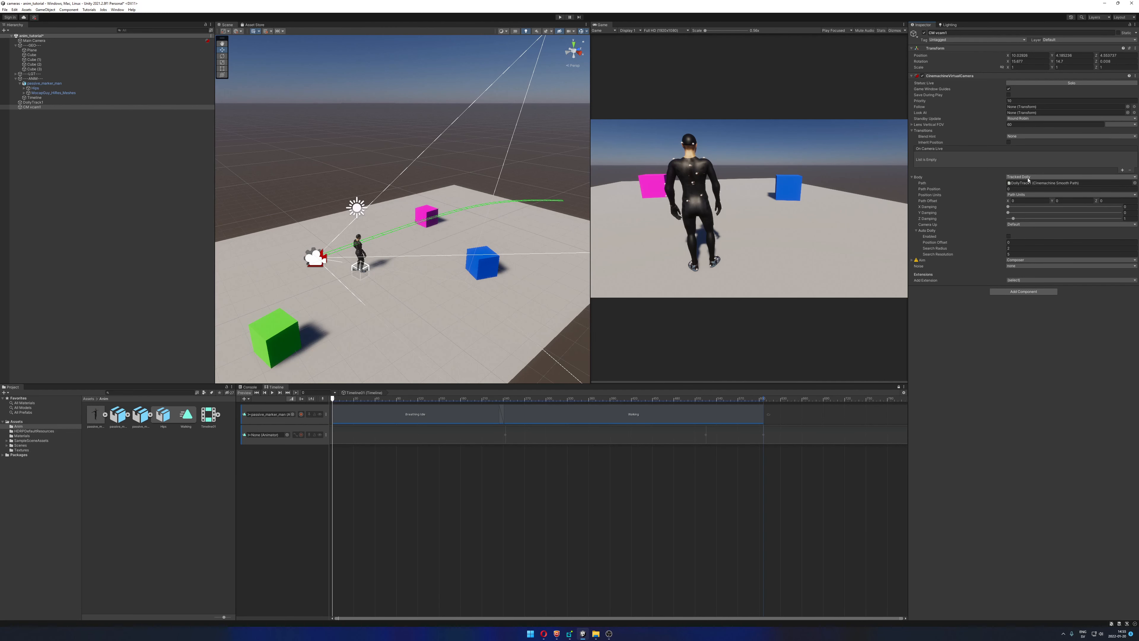
Try CM vcam1's Path Position along the dolly track, reset it to 0, and enable Auto Dolly
{"action": "left_click_drag", "start_coordinate": [543, 206], "coordinate": [586, 205], "text": "alt"}
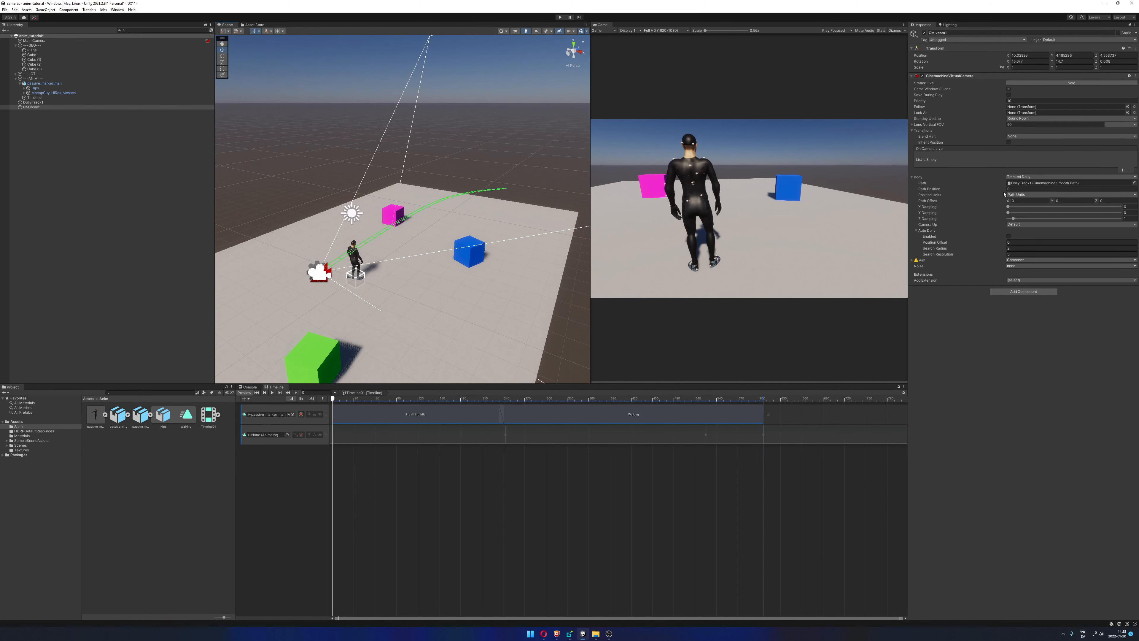
{"action": "mouse_move", "coordinate": [1005, 191]}
{"action": "left_mouse_down"}
{"action": "mouse_move", "coordinate": [1032, 191]}
{"action": "mouse_move", "coordinate": [992, 192]}
{"action": "left_mouse_up"}
{"action": "type", "text": "0"}
{"action": "mouse_move", "coordinate": [931, 233]}
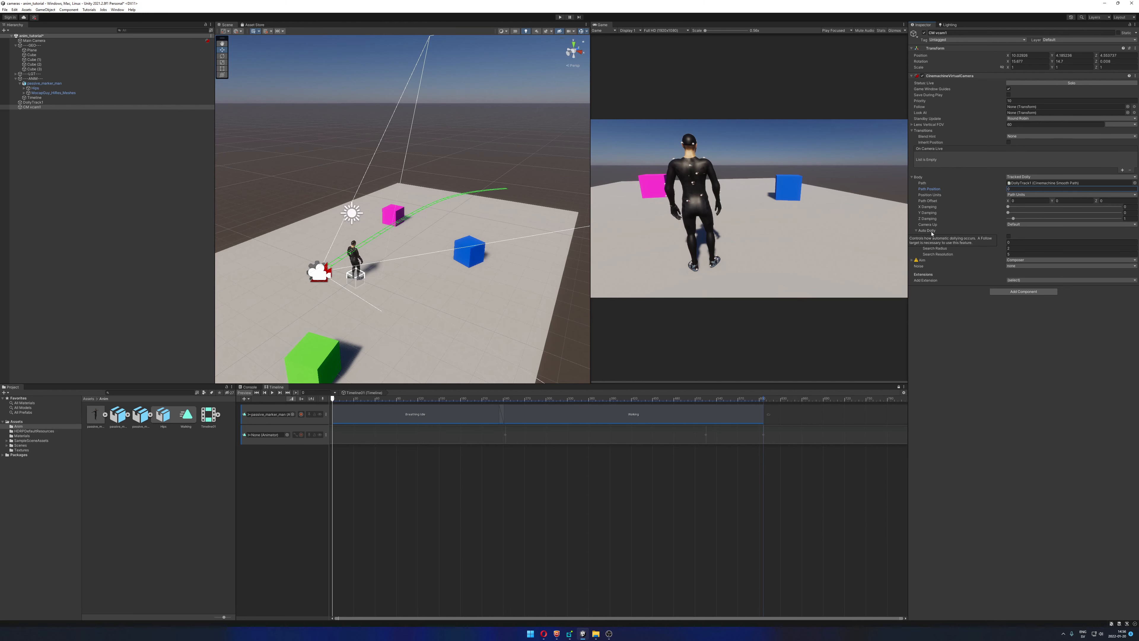
{"action": "left_click", "coordinate": [1009, 236]}
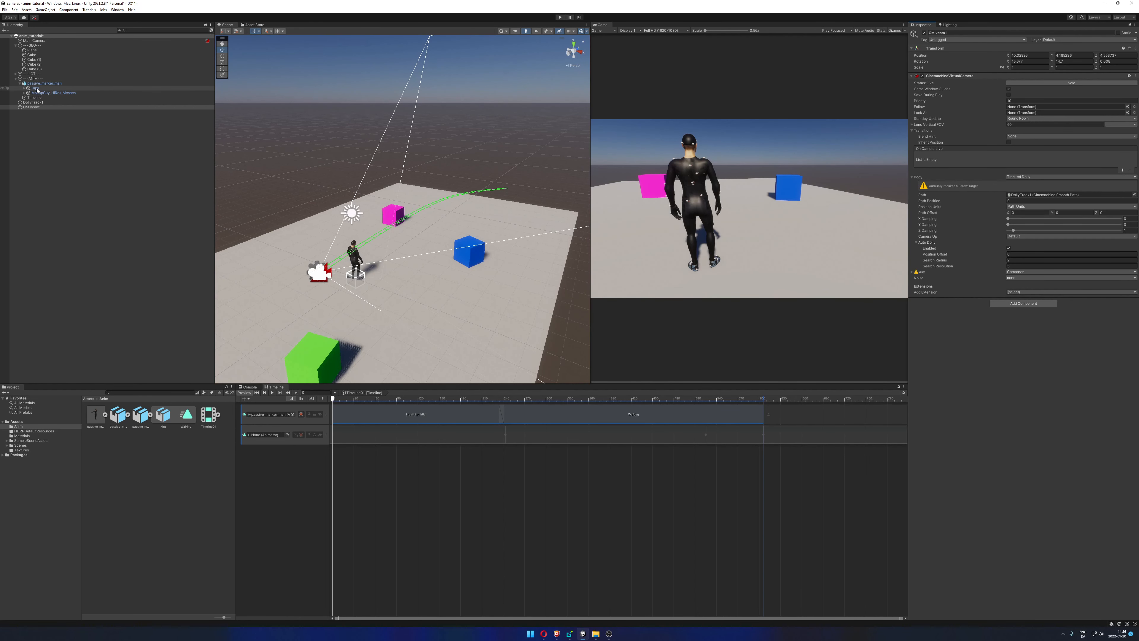
Try the character's Hips as CM vcam1's Look At target, scrub the timeline to check it, and clear the target
{"action": "left_click_drag", "start_coordinate": [36, 90], "coordinate": [309, 114]}
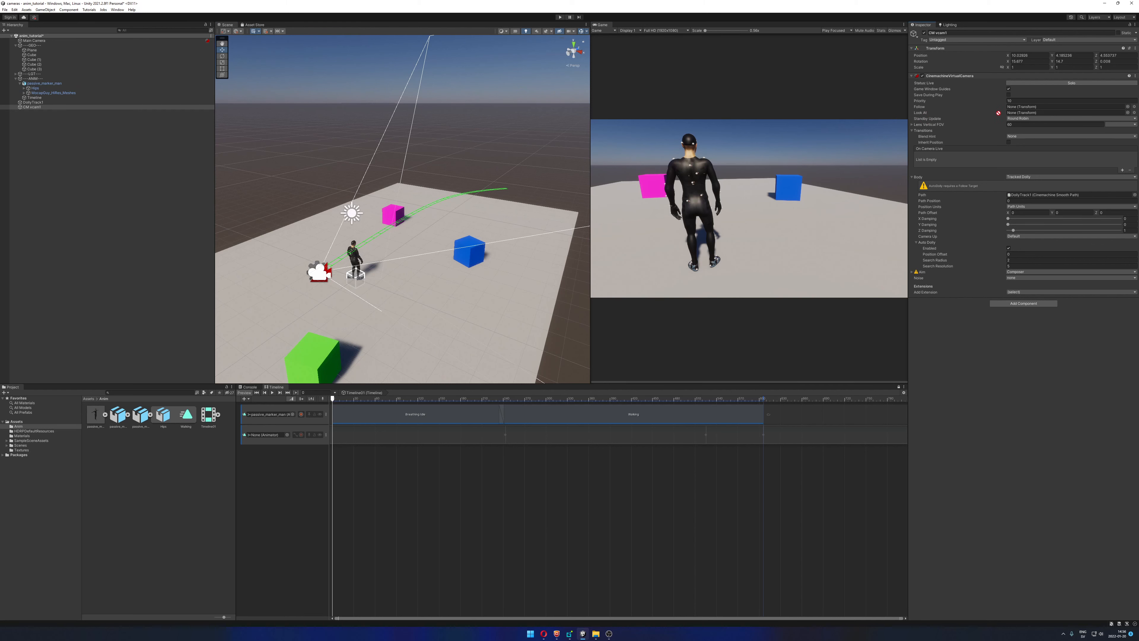
{"action": "left_click_drag", "start_coordinate": [998, 113], "coordinate": [1024, 113]}
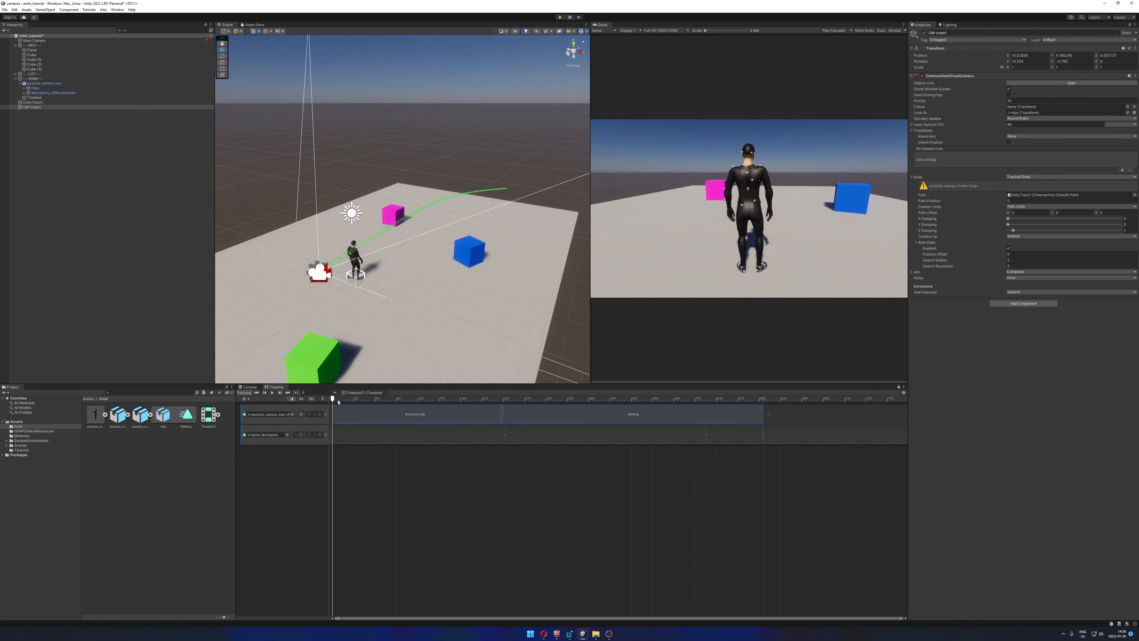
{"action": "left_click_drag", "start_coordinate": [338, 401], "coordinate": [708, 410]}
{"action": "left_click", "coordinate": [1029, 113]}
{"action": "key", "text": "Delete"}
Assign the character's Hips as CM vcam1's Follow target and examine the camera's place on the track from the side
{"action": "left_click_drag", "start_coordinate": [35, 88], "coordinate": [800, 101]}
{"action": "left_click_drag", "start_coordinate": [995, 110], "coordinate": [1027, 106]}
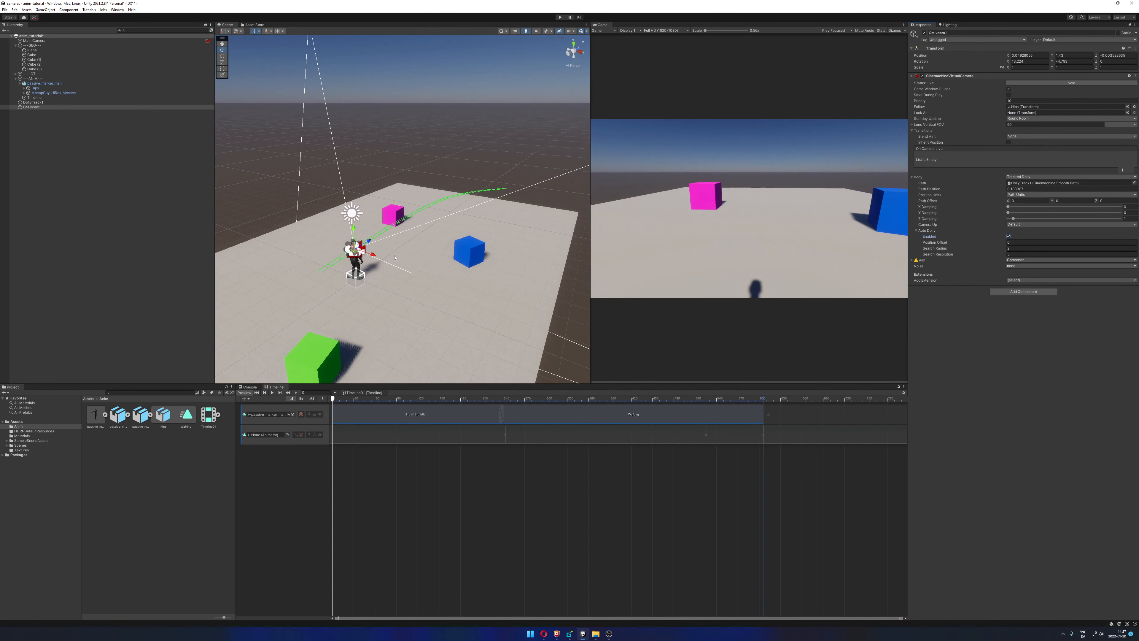
{"action": "left_click_drag", "start_coordinate": [348, 399], "coordinate": [281, 390]}
{"action": "left_click_drag", "start_coordinate": [424, 245], "coordinate": [331, 218], "text": "alt"}
{"action": "scroll", "coordinate": [363, 220], "scroll_direction": "up", "scroll_amount": 6}
{"action": "middle_click_drag", "start_coordinate": [334, 219], "coordinate": [395, 216]}
{"action": "scroll", "coordinate": [395, 216], "scroll_direction": "up", "scroll_amount": 2}
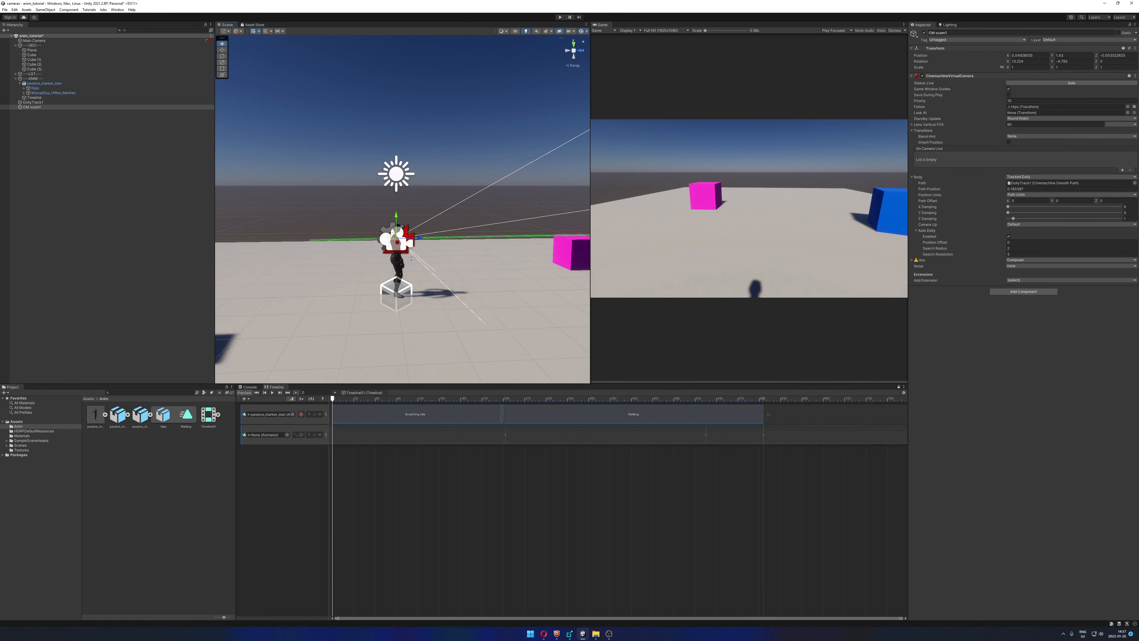
{"action": "left_click_drag", "start_coordinate": [395, 216], "coordinate": [405, 214], "text": "alt"}
{"action": "mouse_move", "coordinate": [334, 399]}
{"action": "left_mouse_down"}
{"action": "mouse_move", "coordinate": [596, 394]}
{"action": "mouse_move", "coordinate": [333, 398]}
{"action": "left_mouse_up"}
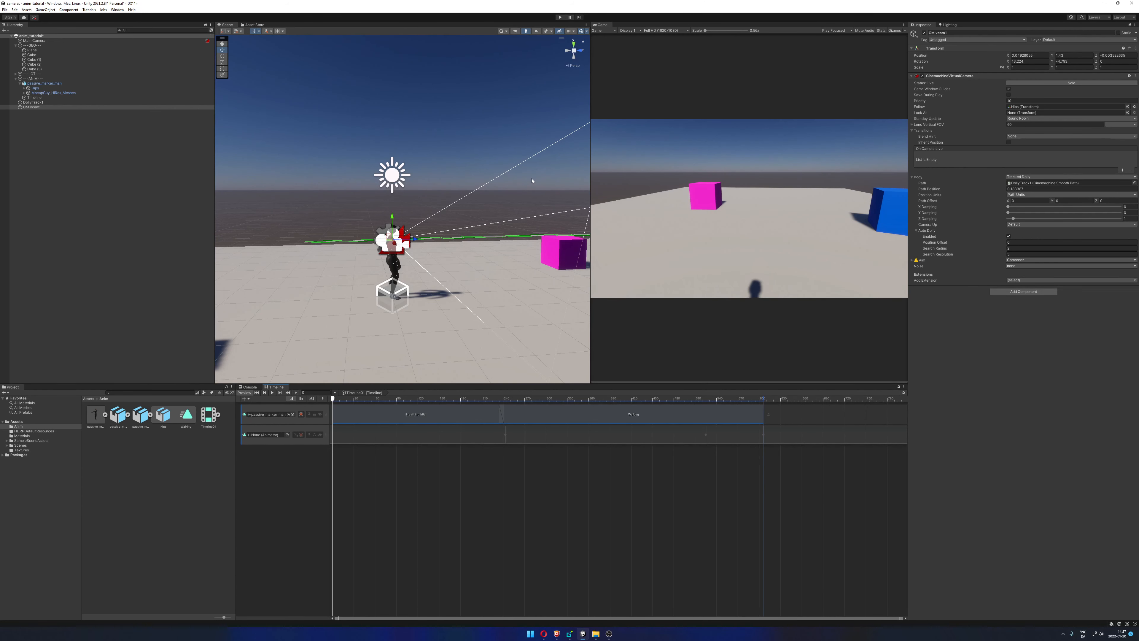
{"action": "left_click_drag", "start_coordinate": [462, 169], "coordinate": [433, 218], "text": "alt"}
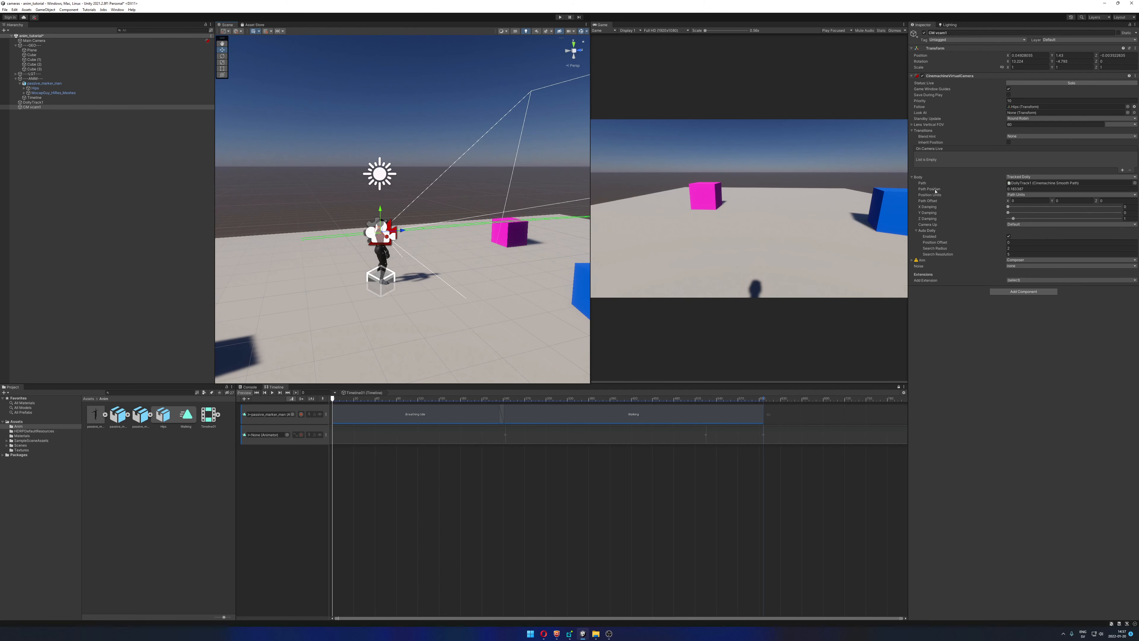
Give Auto Dolly a negative Position Offset so the camera trails behind the character, and scrub through the walk to check it
{"action": "left_click_drag", "start_coordinate": [381, 399], "coordinate": [266, 385]}
{"action": "left_click_drag", "start_coordinate": [943, 245], "coordinate": [941, 244]}
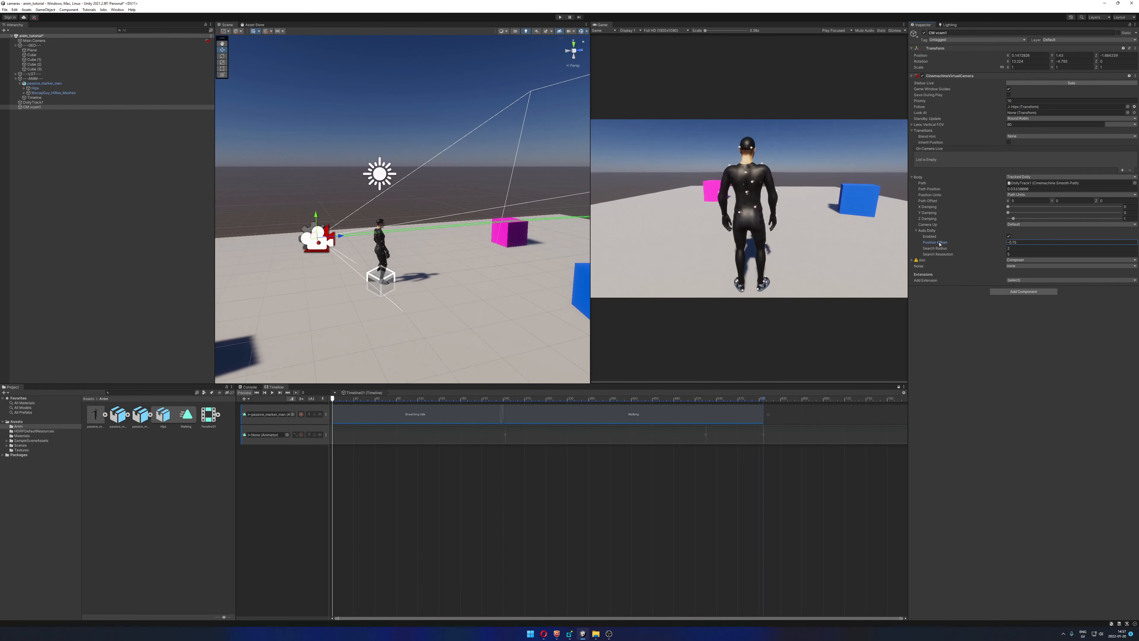
{"action": "left_click_drag", "start_coordinate": [940, 244], "coordinate": [940, 244]}
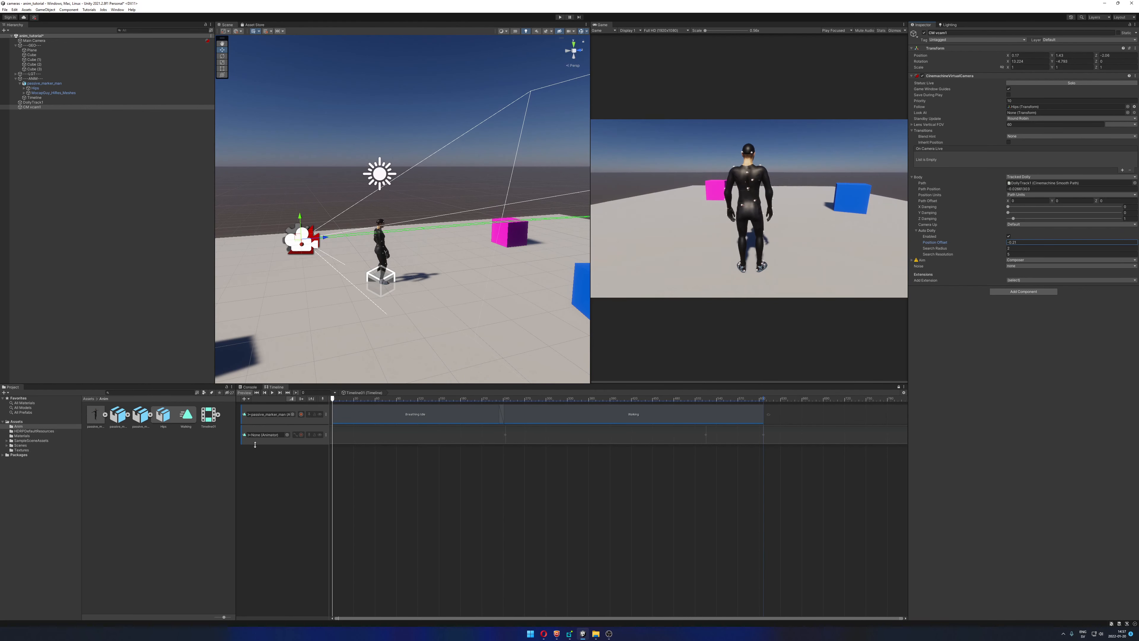
{"action": "left_click_drag", "start_coordinate": [344, 403], "coordinate": [759, 387]}
Select DollyTrack1 and move its second waypoint back along the path towards the track's start
{"action": "scroll", "coordinate": [448, 202], "scroll_direction": "down", "scroll_amount": 5}
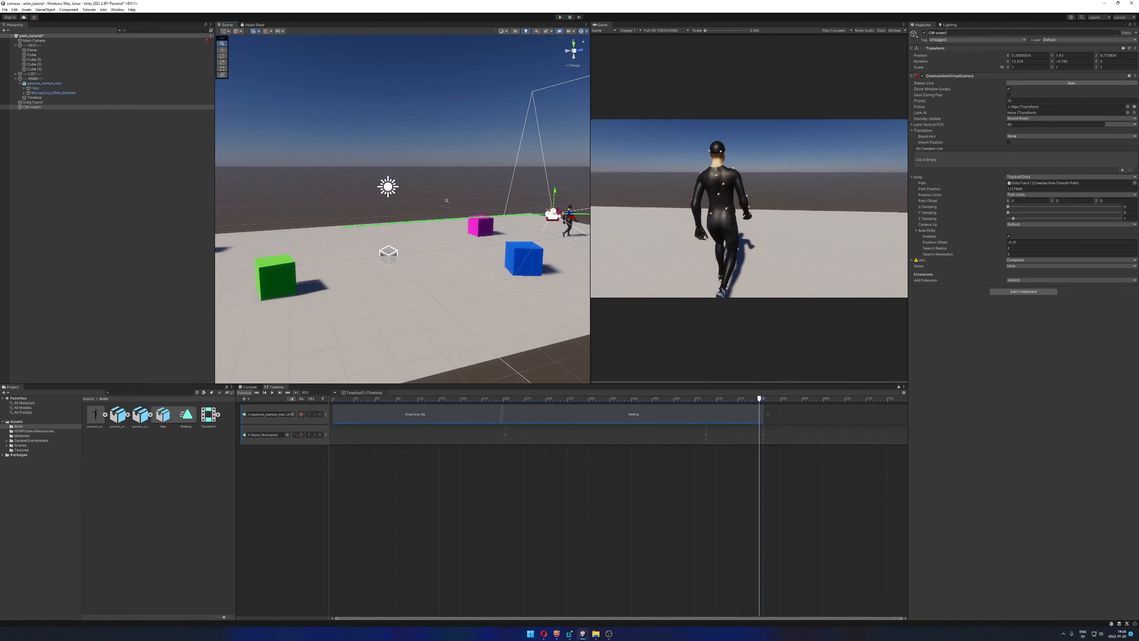
{"action": "middle_click_drag", "start_coordinate": [448, 201], "coordinate": [394, 203]}
{"action": "left_click_drag", "start_coordinate": [395, 203], "coordinate": [449, 213], "text": "alt"}
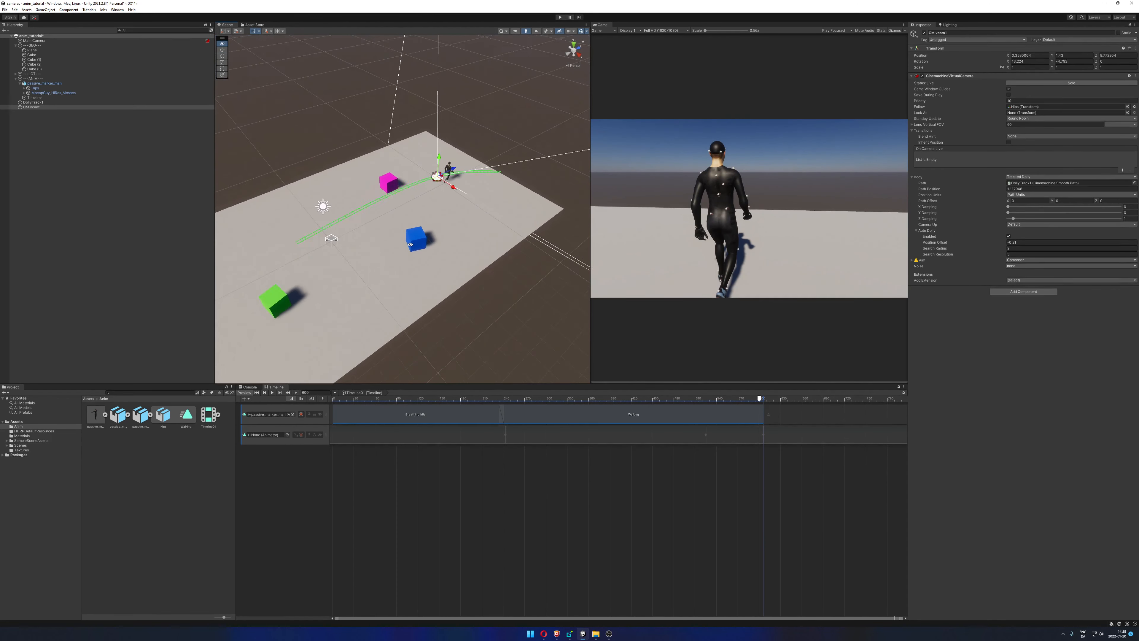
{"action": "left_click", "coordinate": [33, 102]}
{"action": "left_click_drag", "start_coordinate": [372, 184], "coordinate": [396, 195], "text": "alt"}
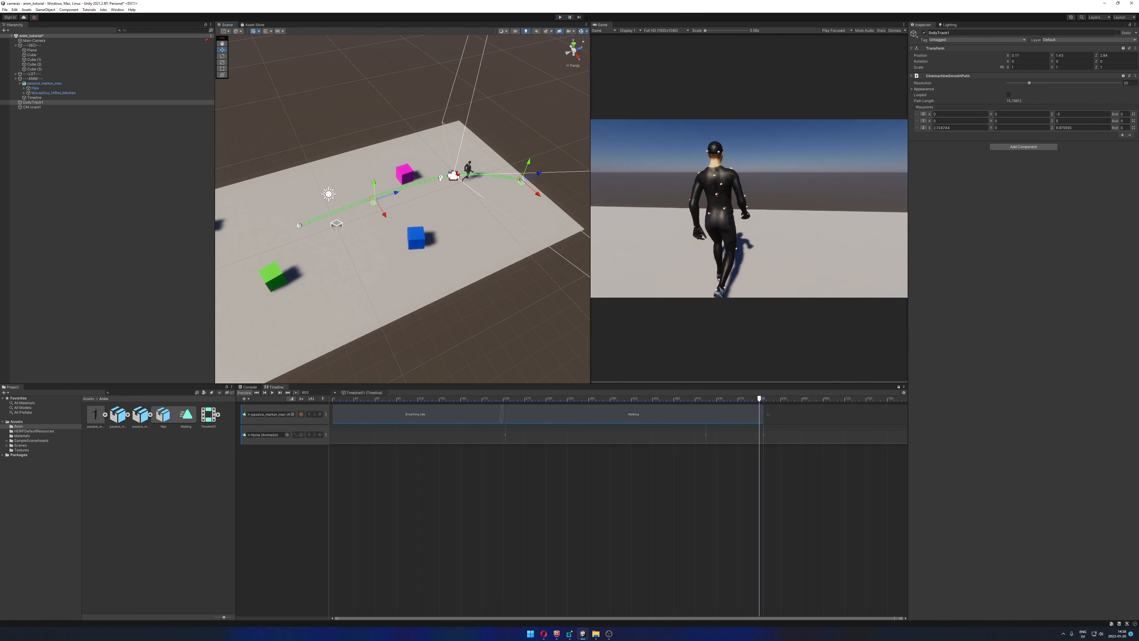
{"action": "key", "text": "ctrl+z"}
{"action": "left_click", "coordinate": [442, 178]}
{"action": "left_click_drag", "start_coordinate": [461, 172], "coordinate": [427, 182]}
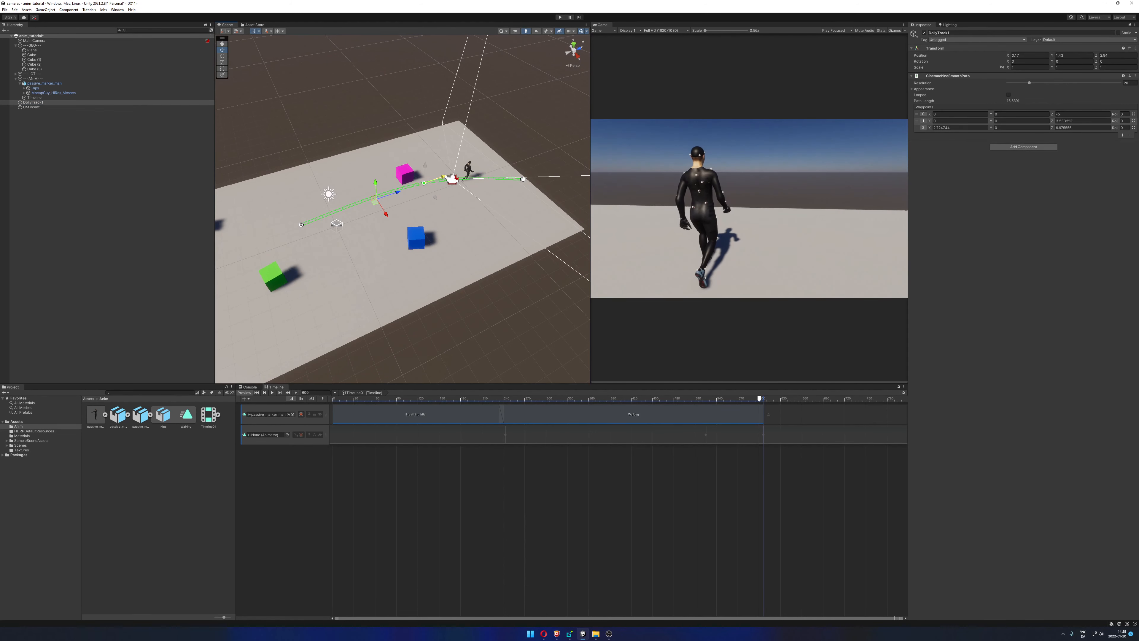
Move the dolly track's third waypoint sideways, away from the walking character, so that the path bends across the plane
{"action": "left_click", "coordinate": [522, 179]}
{"action": "left_click_drag", "start_coordinate": [523, 181], "coordinate": [452, 234], "text": "alt"}
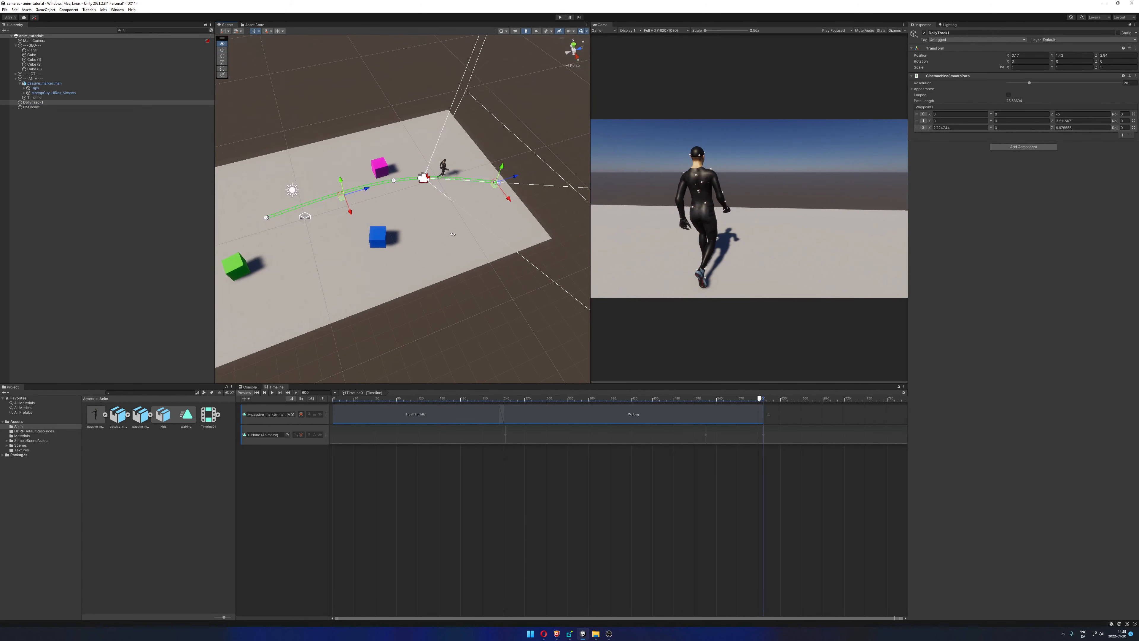
{"action": "left_click_drag", "start_coordinate": [494, 187], "coordinate": [483, 225]}
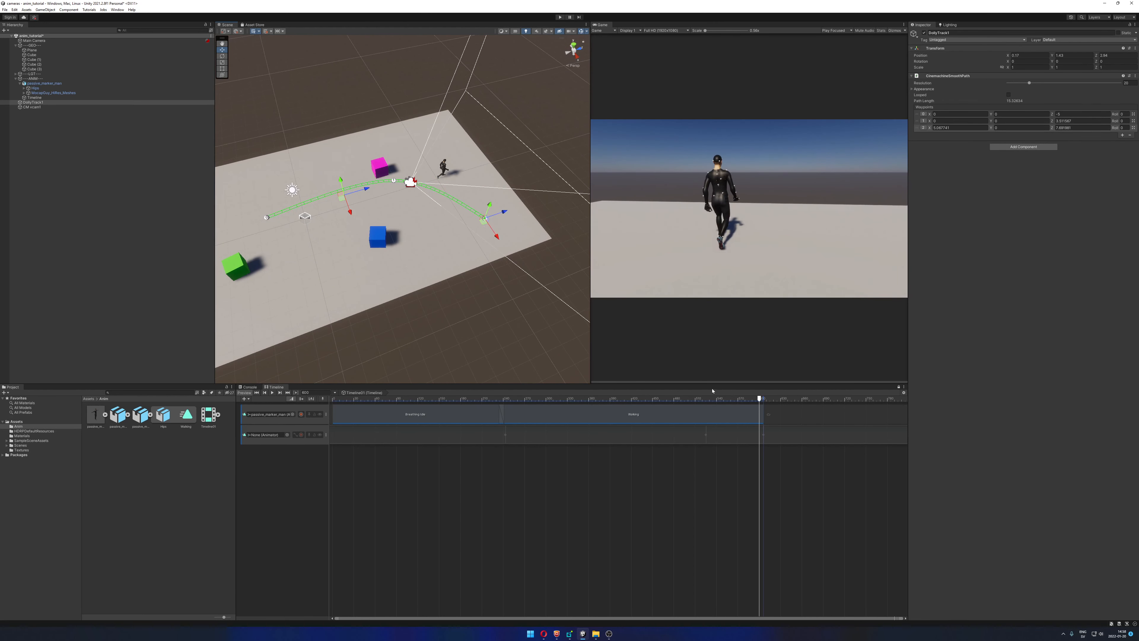
Pull the second waypoint further back between the magenta and blue cubes and bring the third waypoint closer to shorten the curve
{"action": "left_click", "coordinate": [394, 182]}
{"action": "left_click_drag", "start_coordinate": [416, 175], "coordinate": [391, 181]}
{"action": "left_click", "coordinate": [485, 218]}
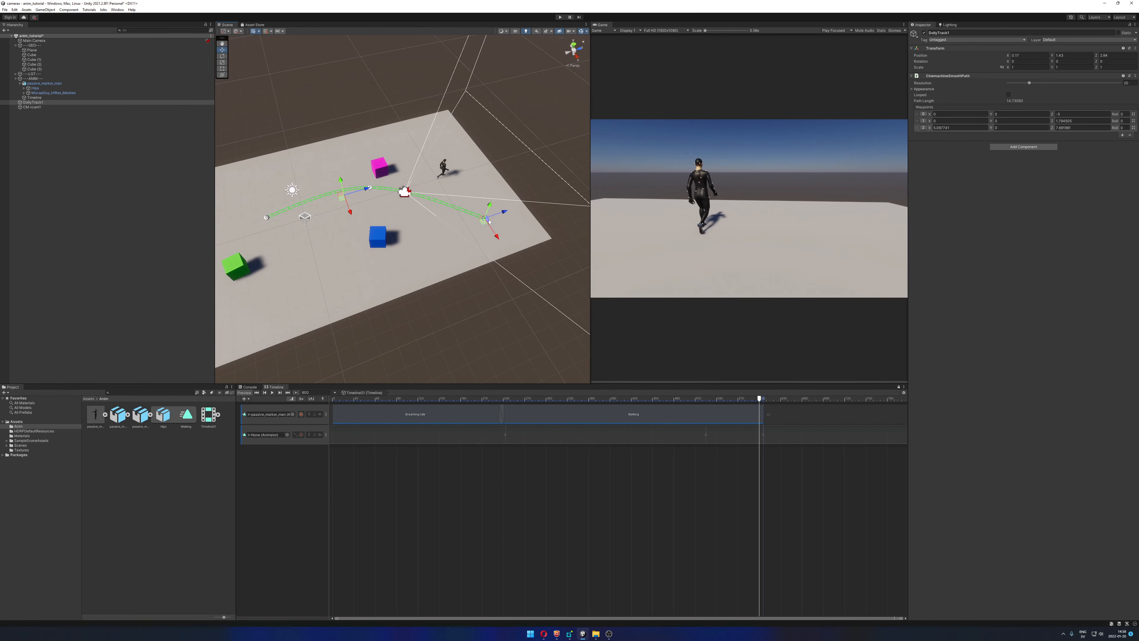
{"action": "left_click_drag", "start_coordinate": [485, 219], "coordinate": [422, 220]}
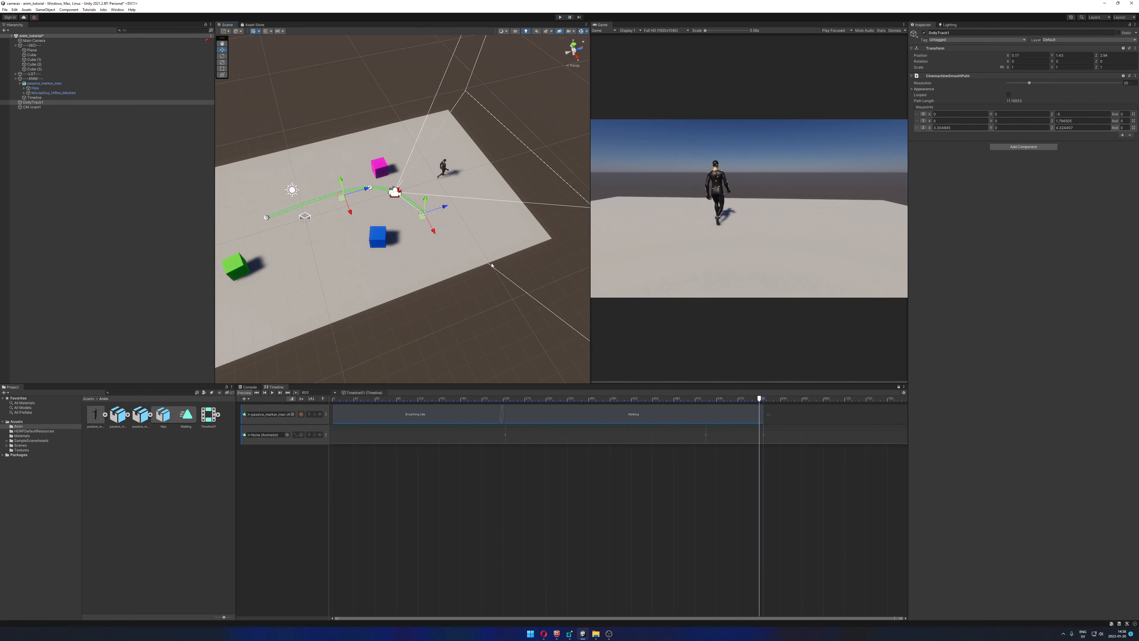
Return the timeline to the start and play it to review the dolly camera following the character
{"action": "left_click_drag", "start_coordinate": [466, 255], "coordinate": [503, 258], "text": "alt"}
{"action": "left_click_drag", "start_coordinate": [693, 399], "coordinate": [330, 398]}
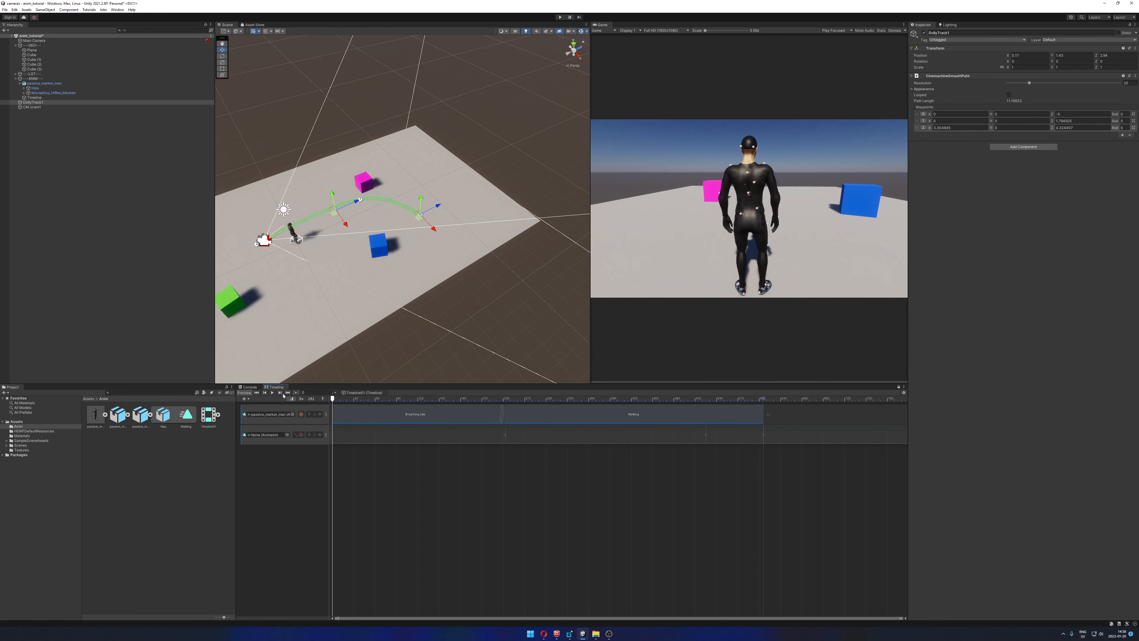
{"action": "left_click", "coordinate": [272, 393]}
Add a Cinemachine track bound to the Main Camera to the timeline and place a Cinemachine shot at its start
{"action": "left_click", "coordinate": [292, 466]}
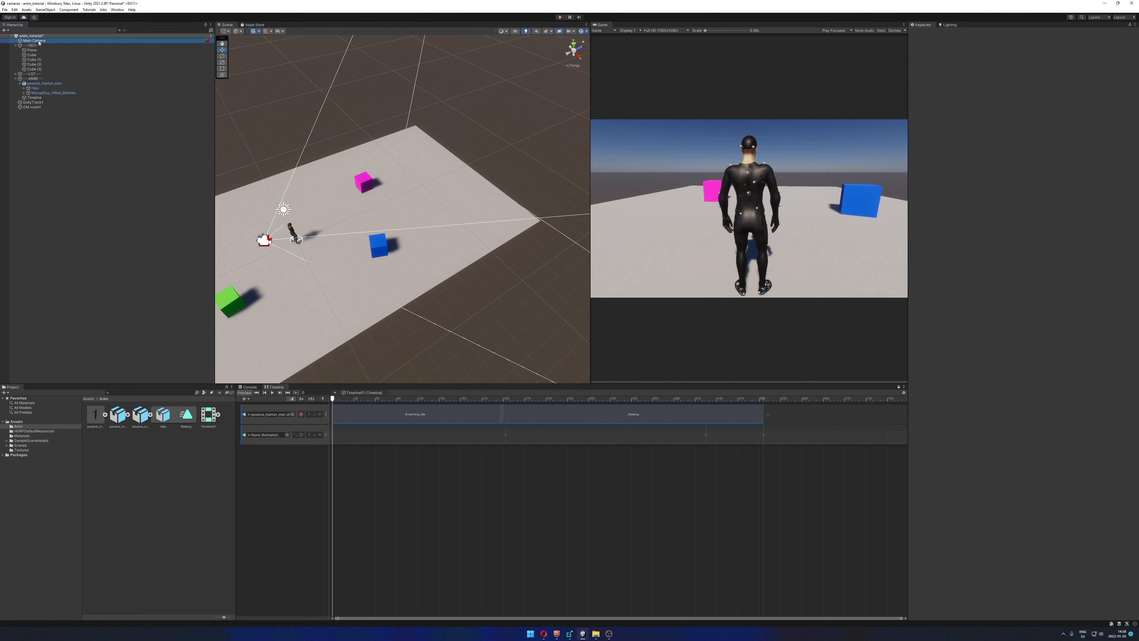
{"action": "right_click", "coordinate": [259, 470]}
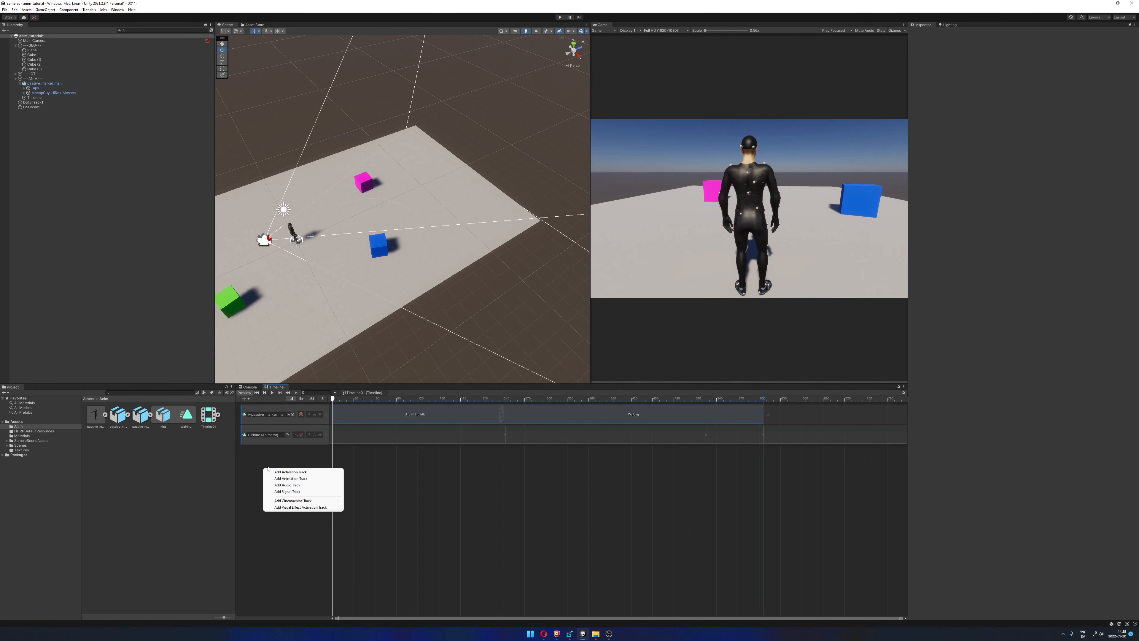
{"action": "left_click", "coordinate": [315, 501]}
{"action": "right_click", "coordinate": [359, 455]}
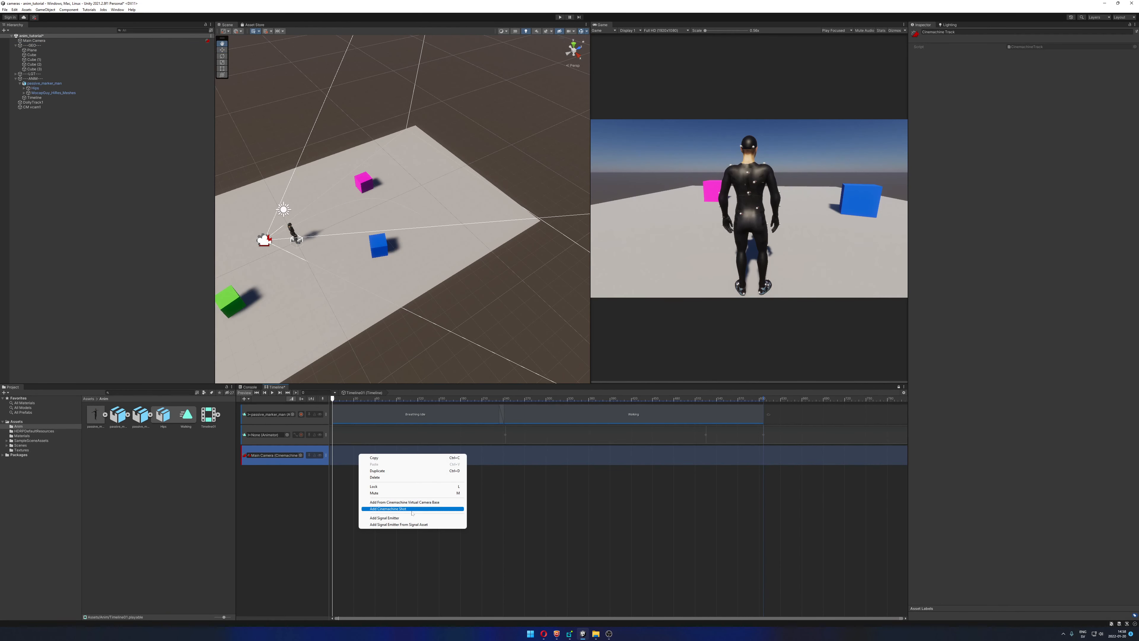
{"action": "left_click", "coordinate": [413, 510]}
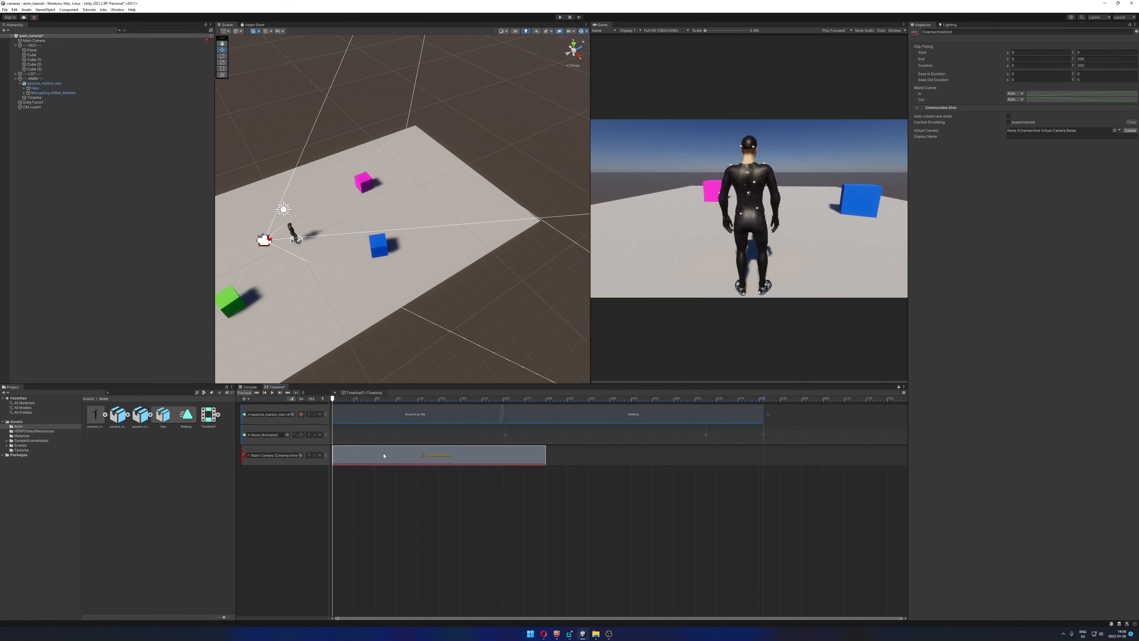
Assign CM vcam1 as the new shot's virtual camera and scrub the timeline to check it
{"action": "left_click", "coordinate": [1114, 130]}
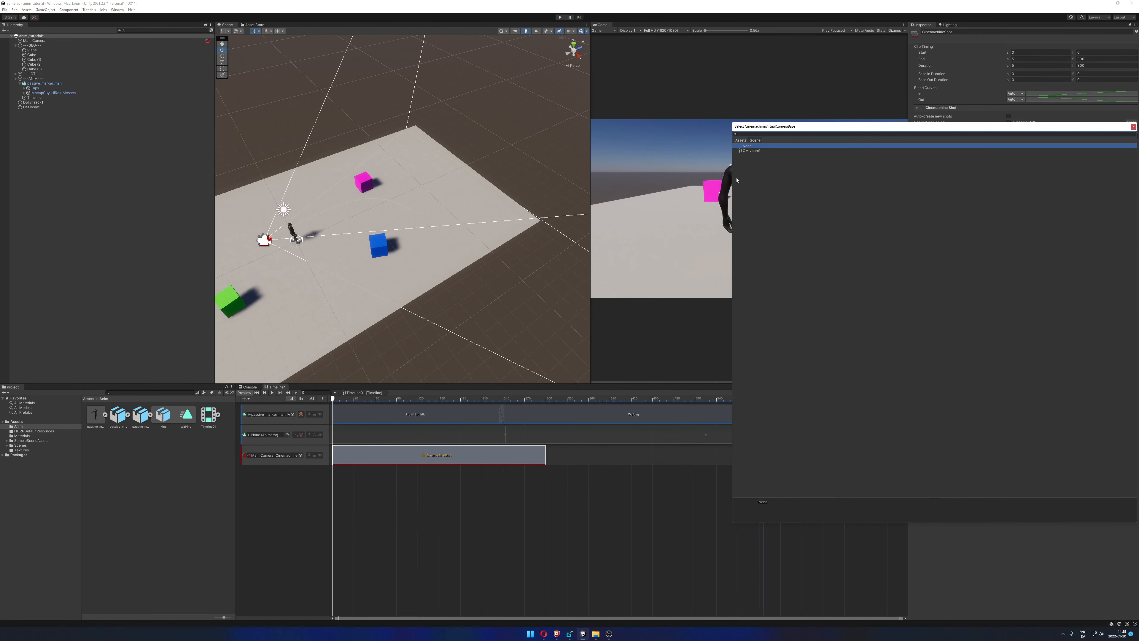
{"action": "double_click", "coordinate": [752, 152]}
{"action": "left_click_drag", "start_coordinate": [350, 398], "coordinate": [288, 408]}
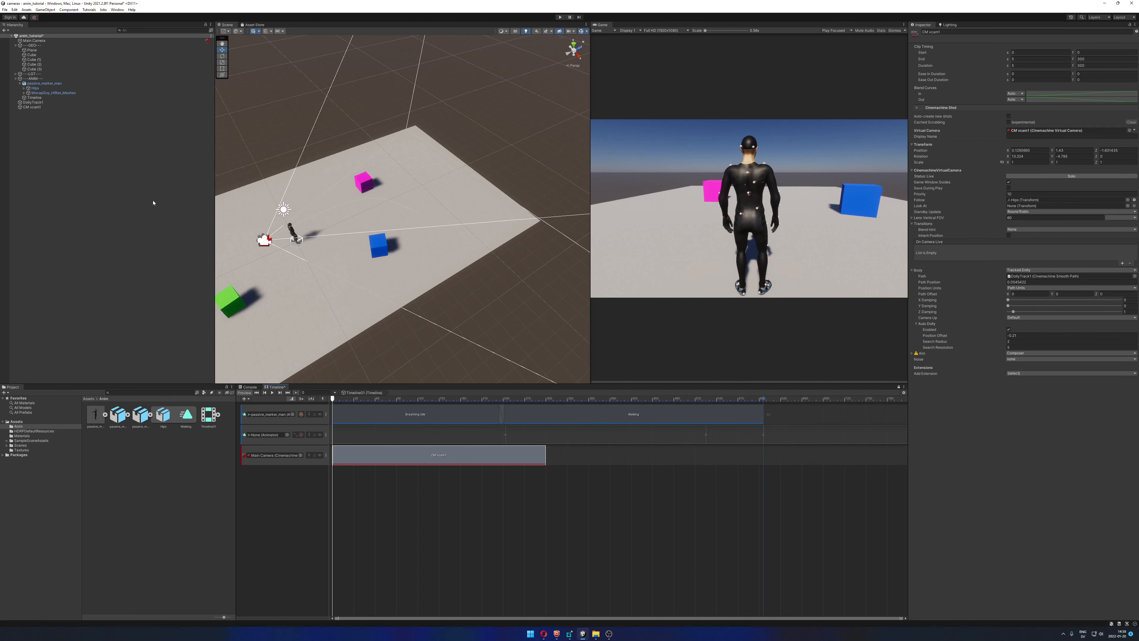
{"action": "left_click", "coordinate": [45, 9]}
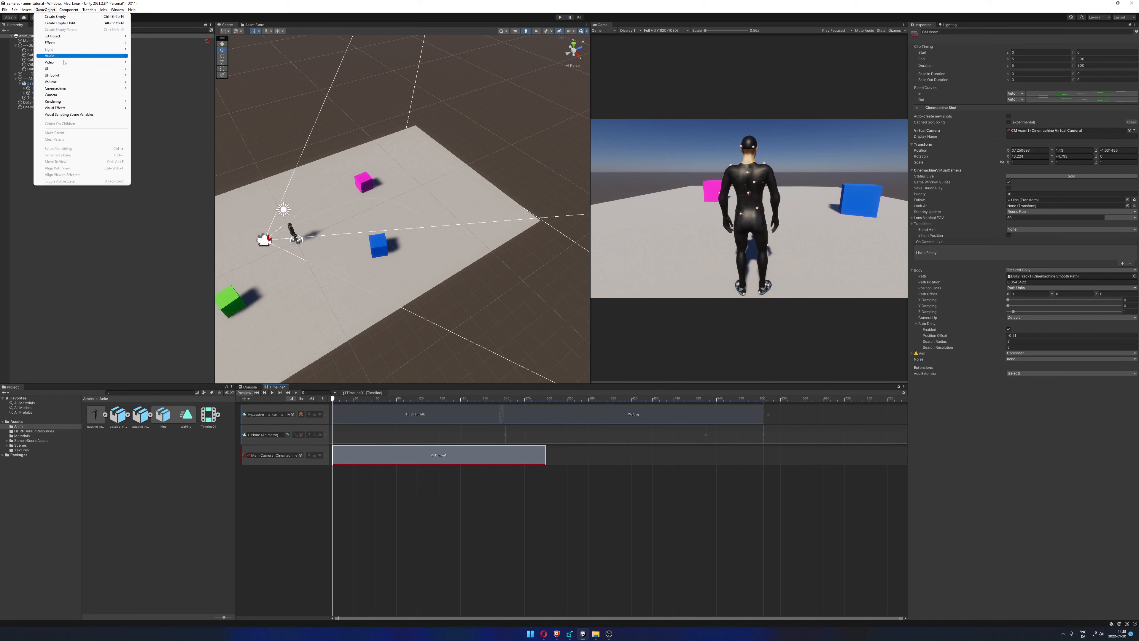
{"action": "mouse_move", "coordinate": [90, 89]}
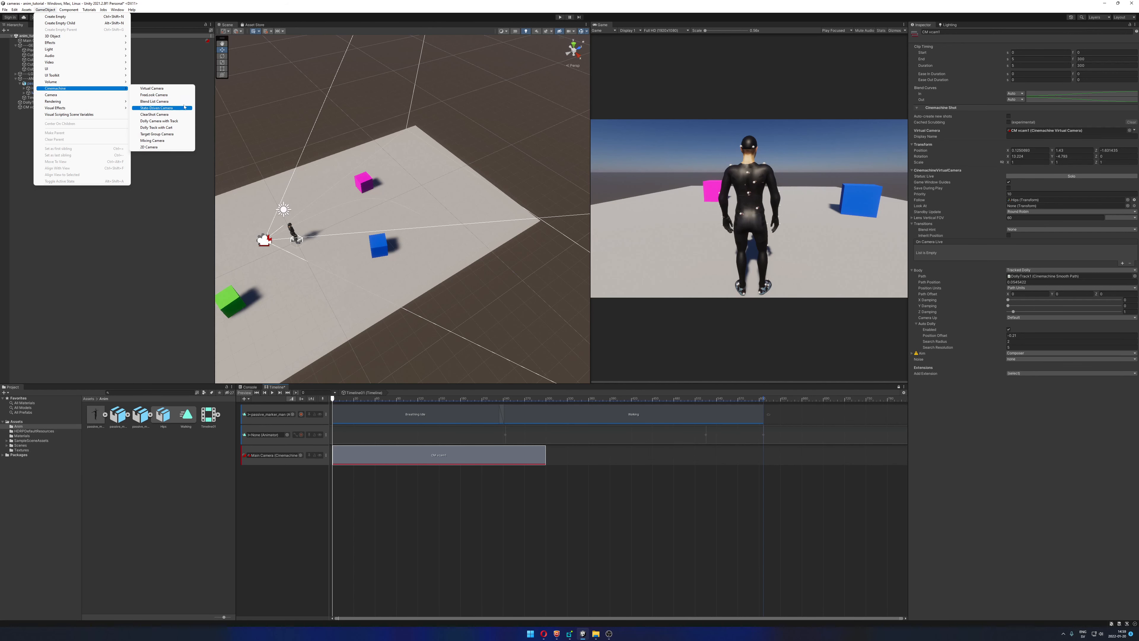
{"action": "left_click", "coordinate": [152, 239]}
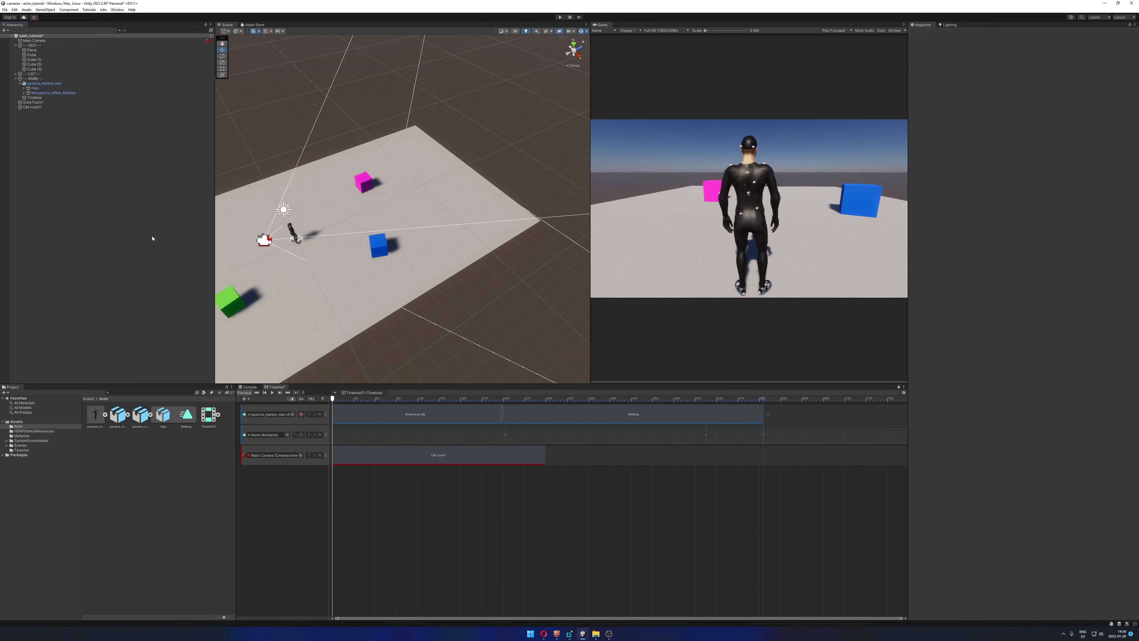